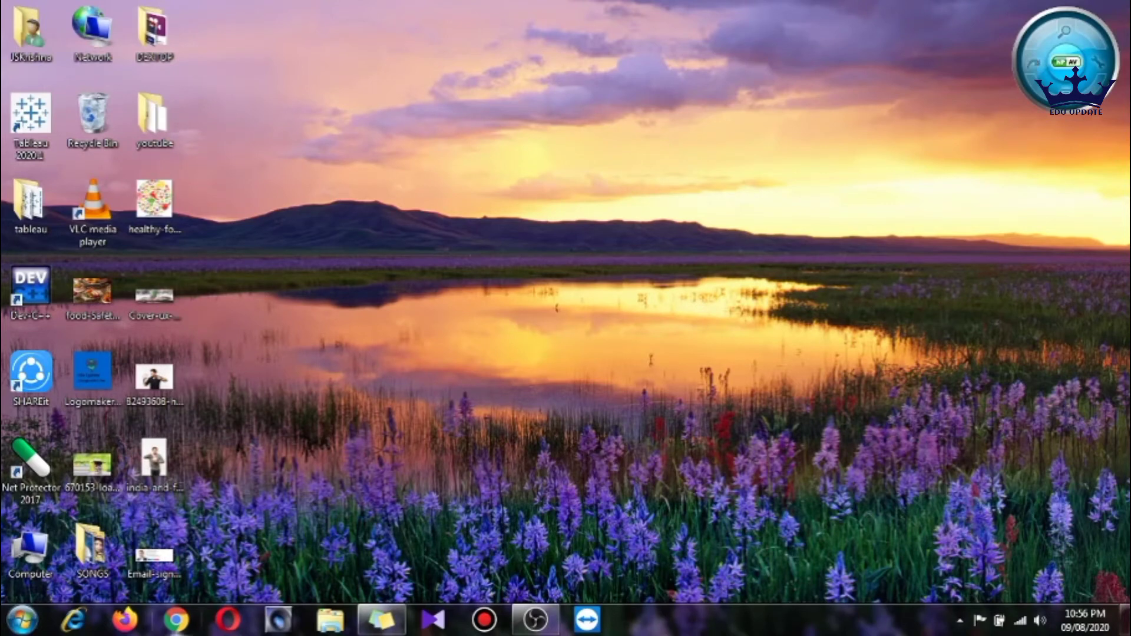
# Open Chrome, dismiss the flag warning, and search Google for 'clickable email signature'
pyautogui.click(193, 620)
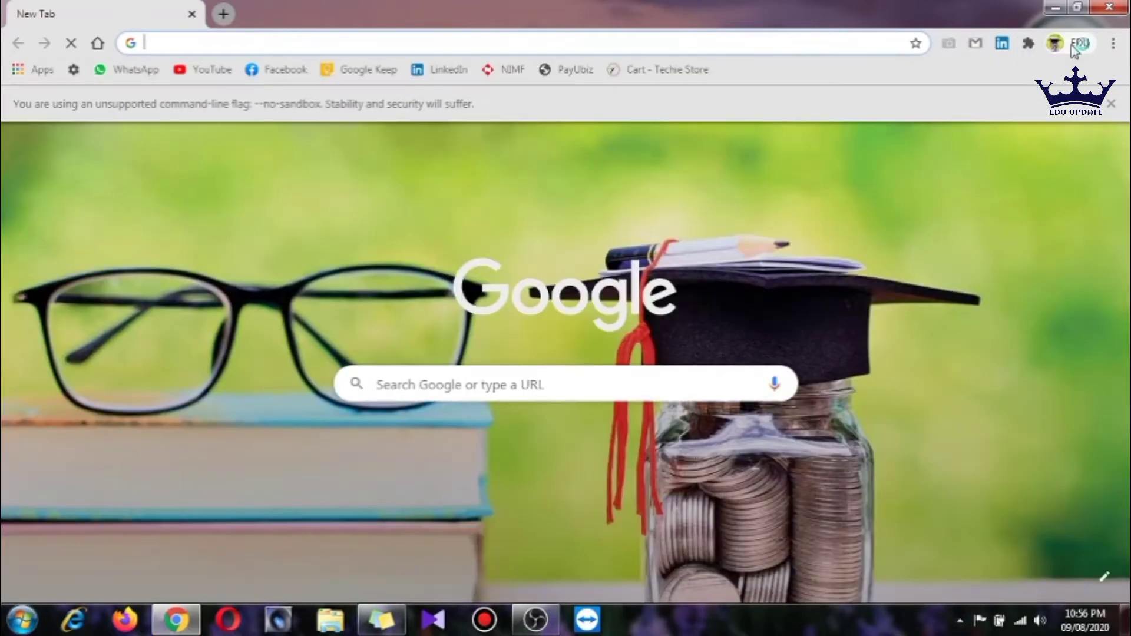
pyautogui.click(1111, 104)
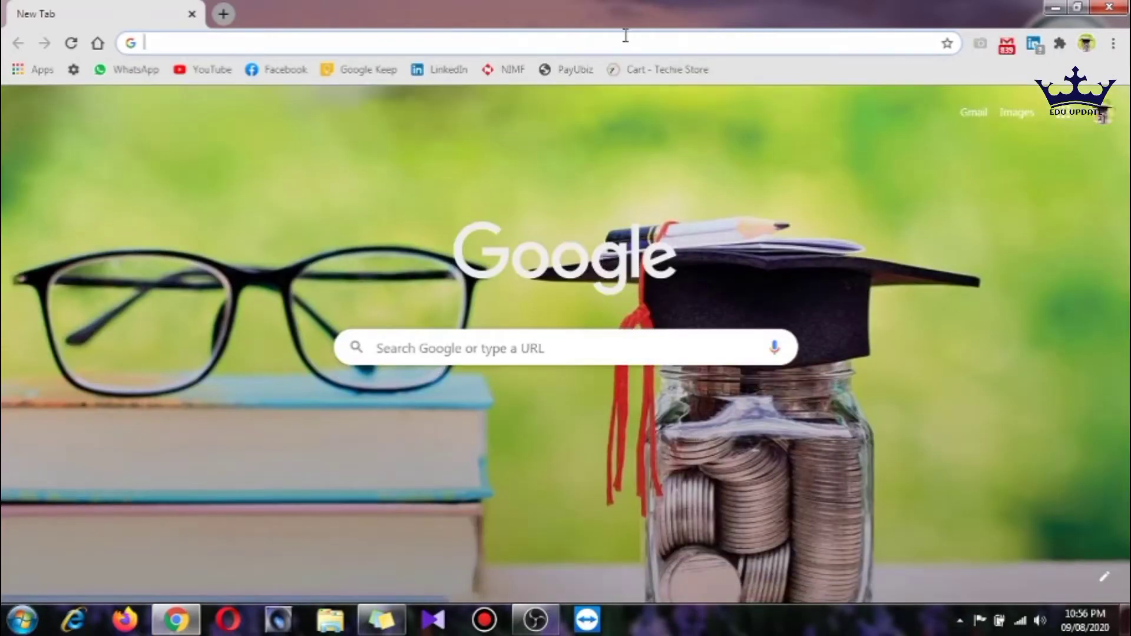
pyautogui.click(476, 51)
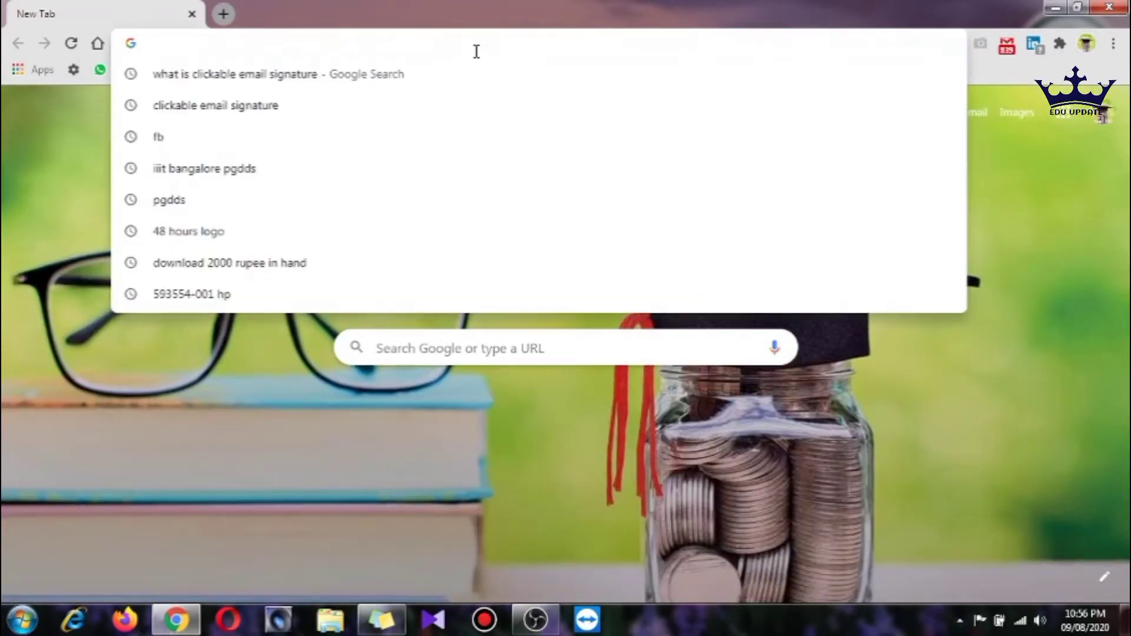
pyautogui.write('clickable email signature')
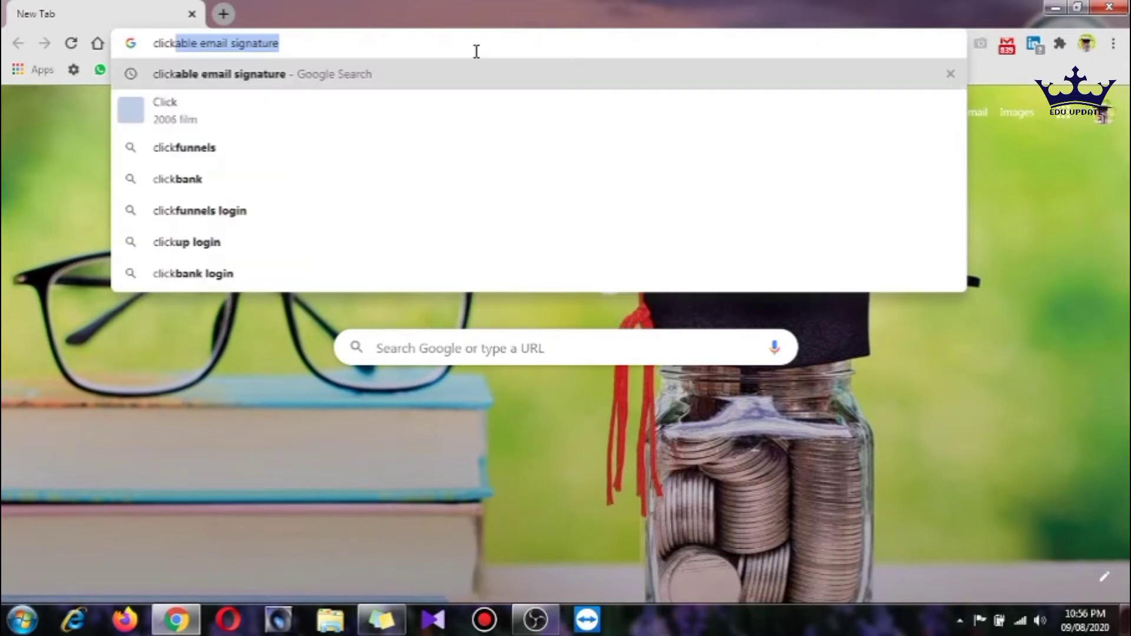
pyautogui.press('Return')
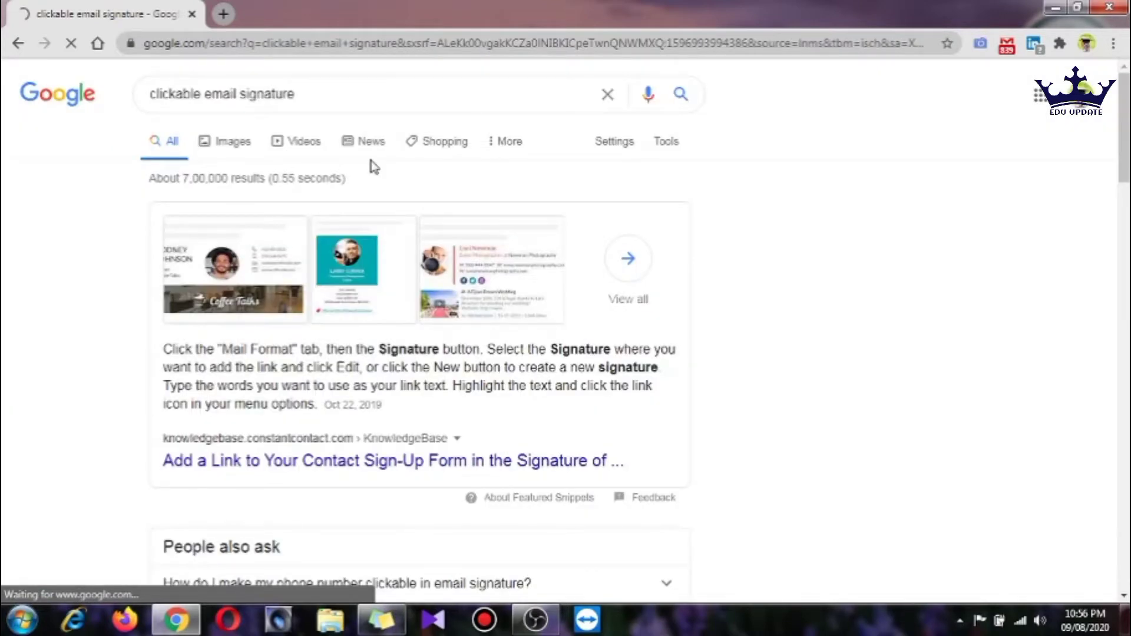
# Preview four clickable email signature image examples, then replace the results with a fresh tab
pyautogui.scroll(-3, 360, 396)
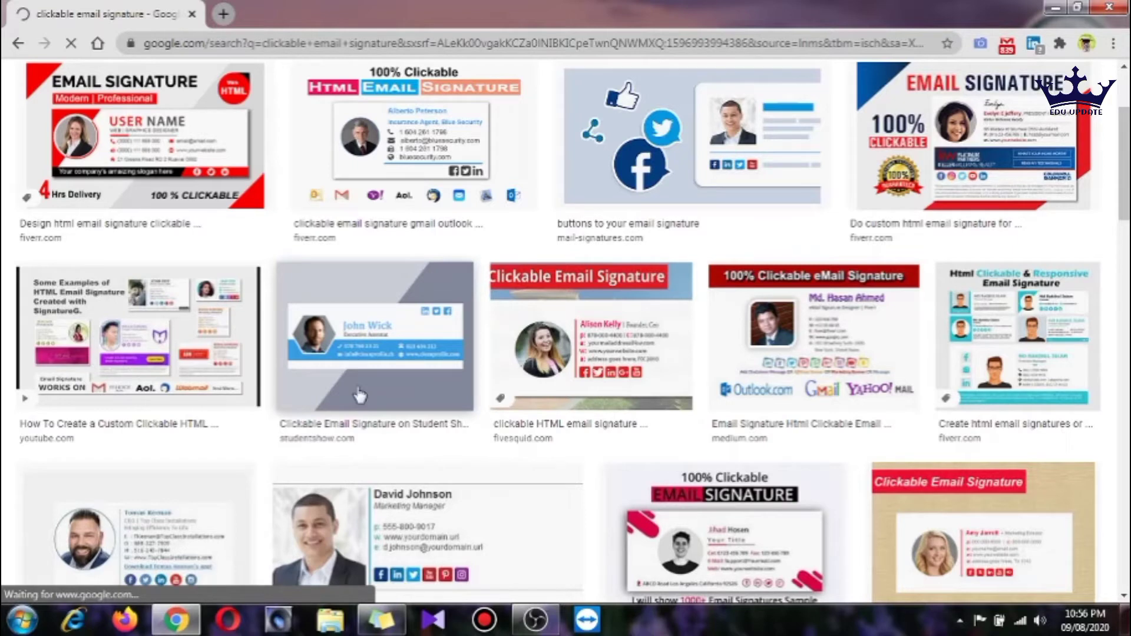
pyautogui.click(359, 396)
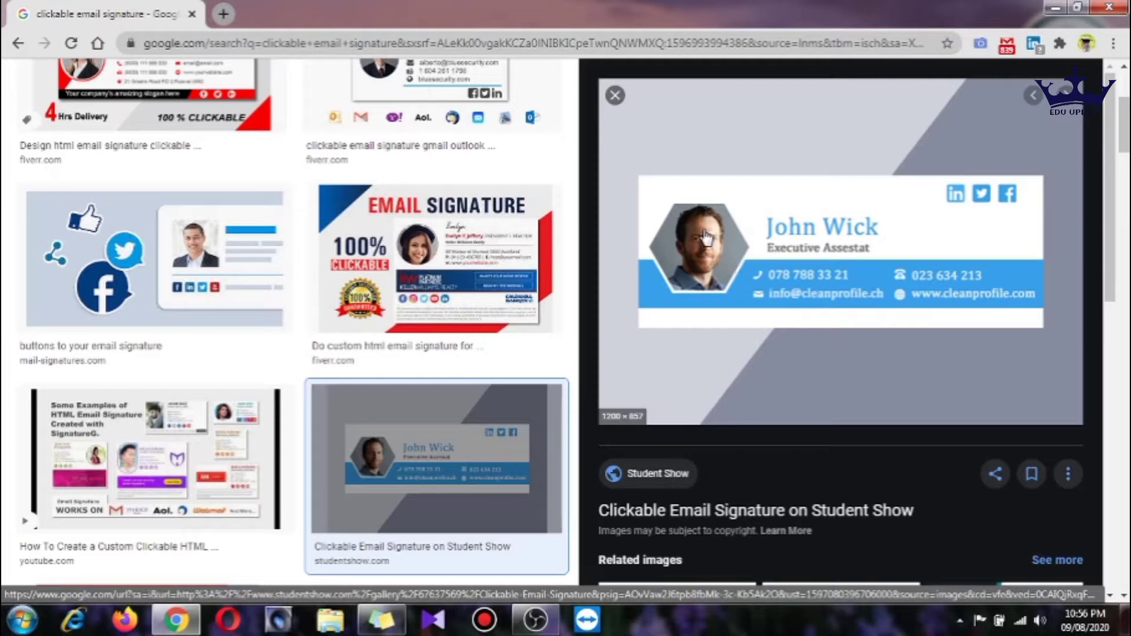
pyautogui.scroll(-4, 461, 389)
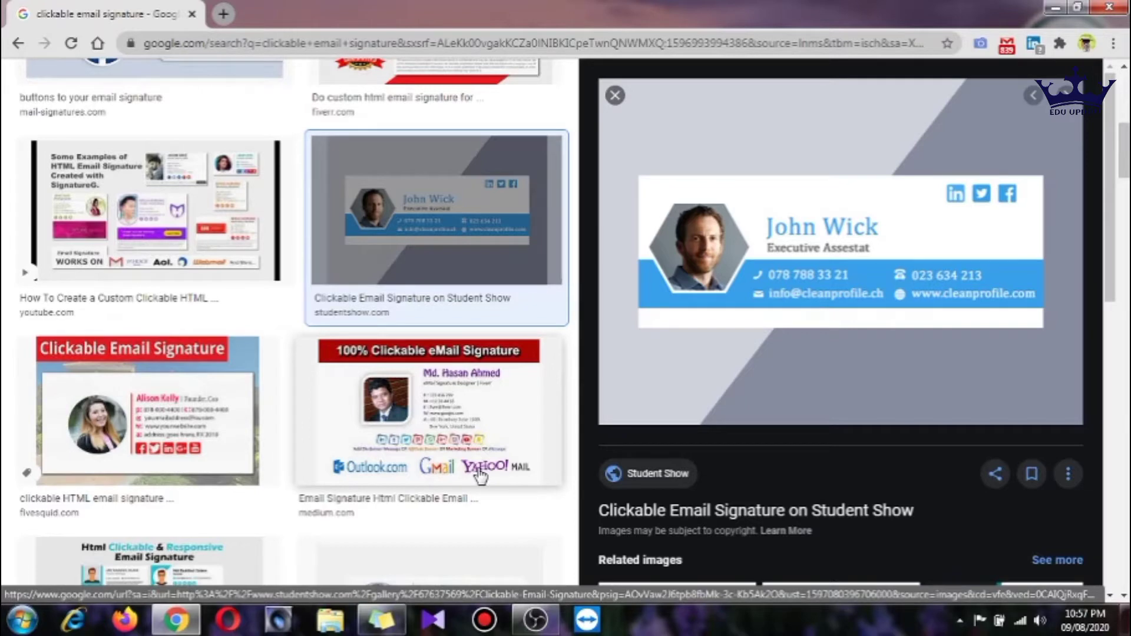
pyautogui.click(146, 411)
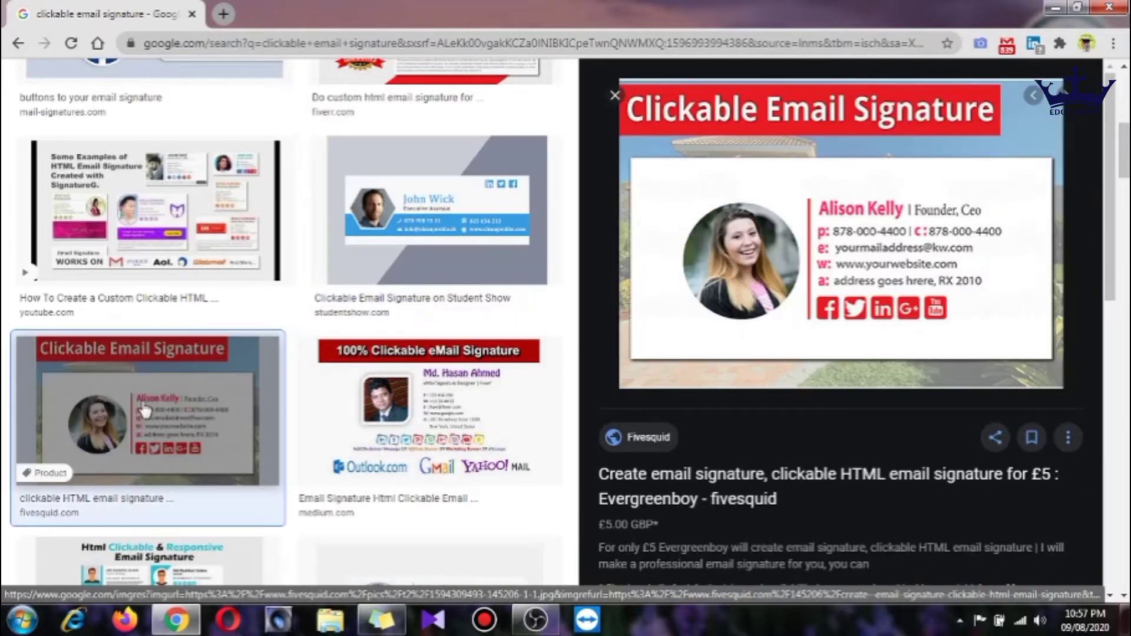
pyautogui.scroll(-5, 145, 412)
pyautogui.click(202, 492)
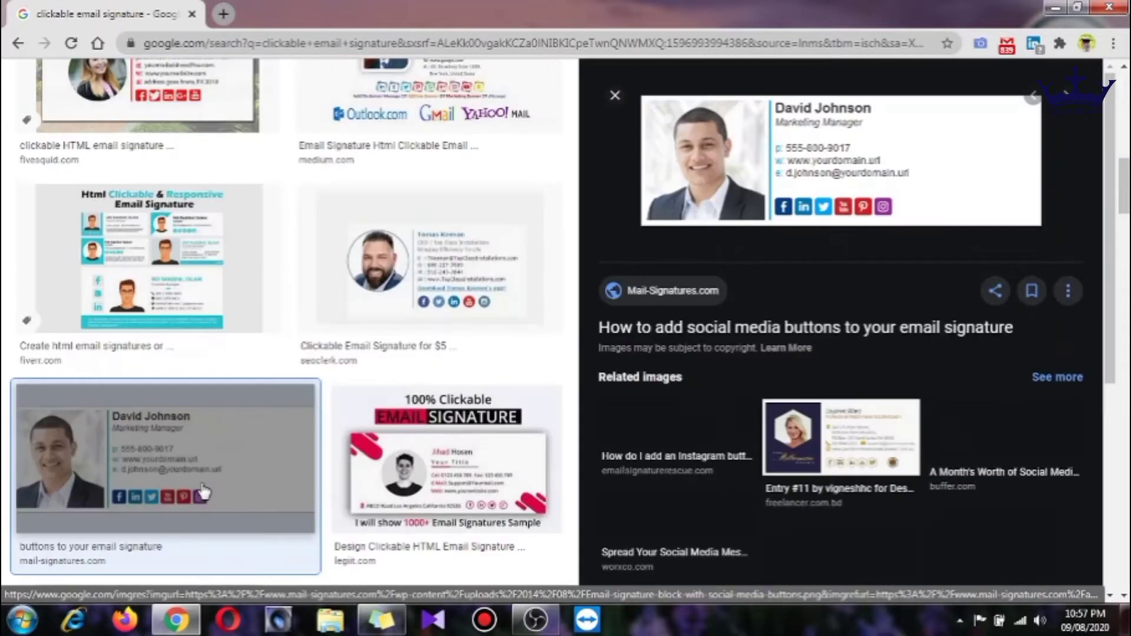
pyautogui.click(419, 495)
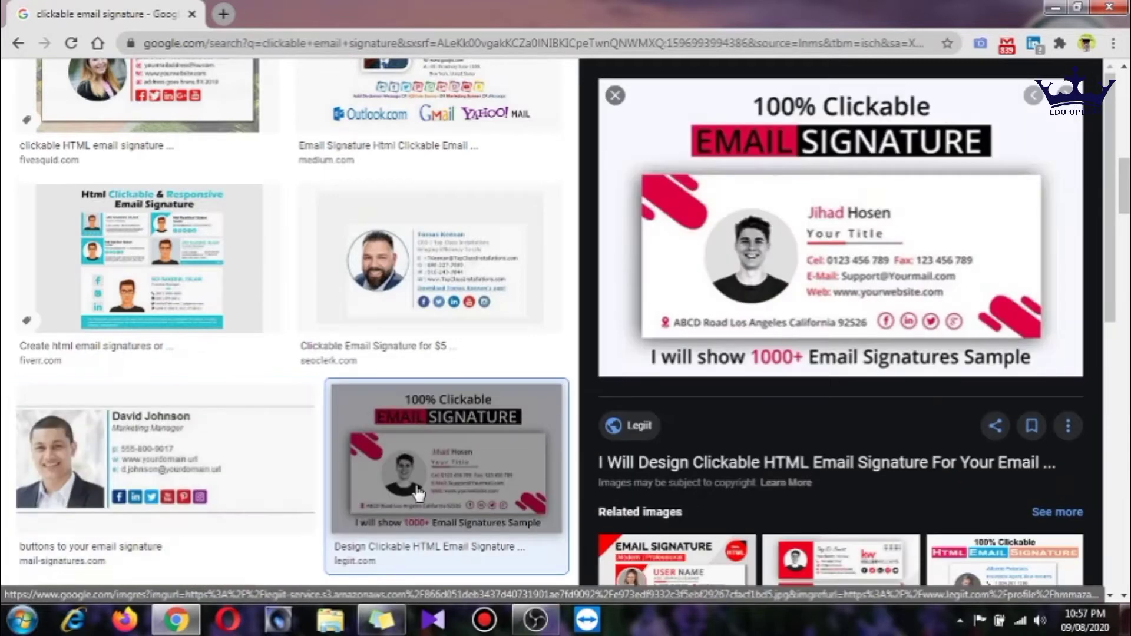
pyautogui.click(223, 14)
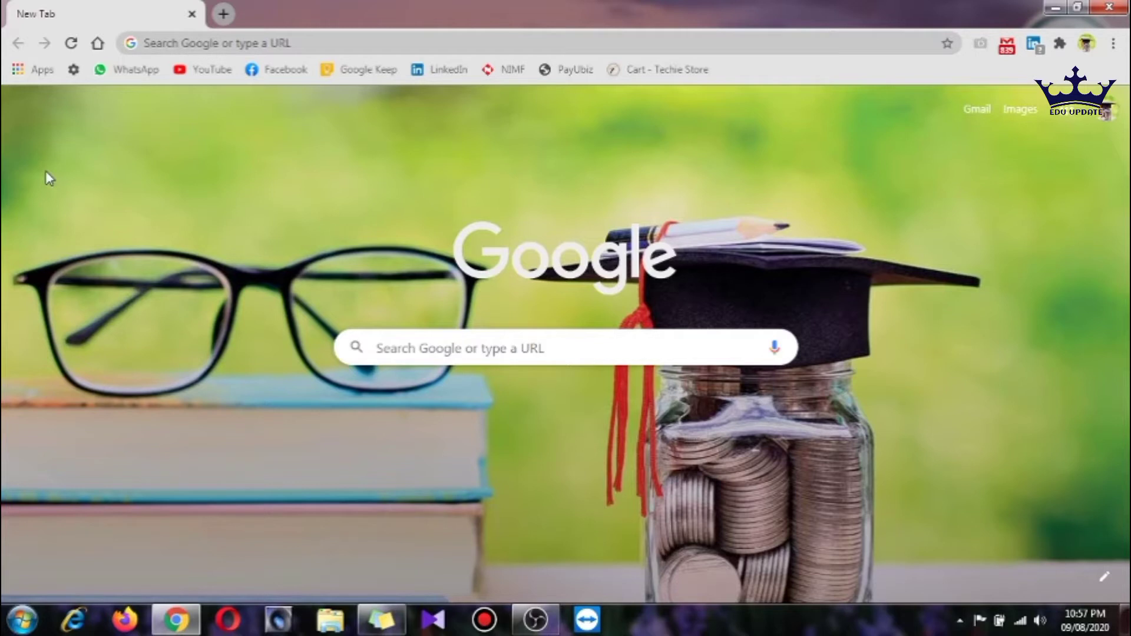
# Go to fiverr.com in the address bar
pyautogui.click(363, 42)
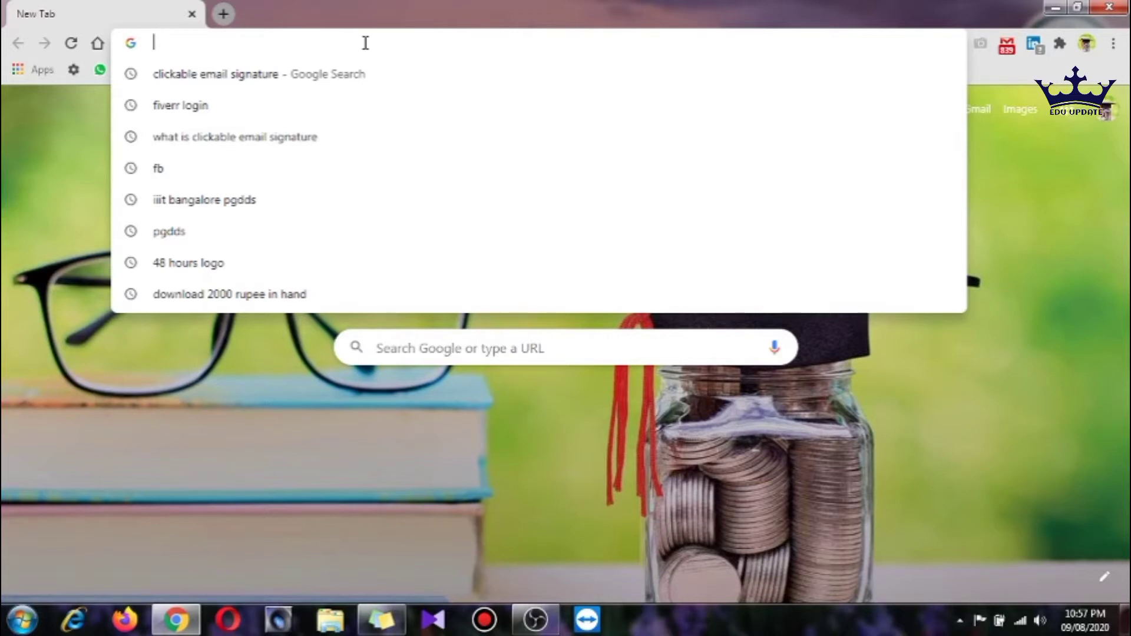
pyautogui.write('fiverr.com')
pyautogui.press('Return')
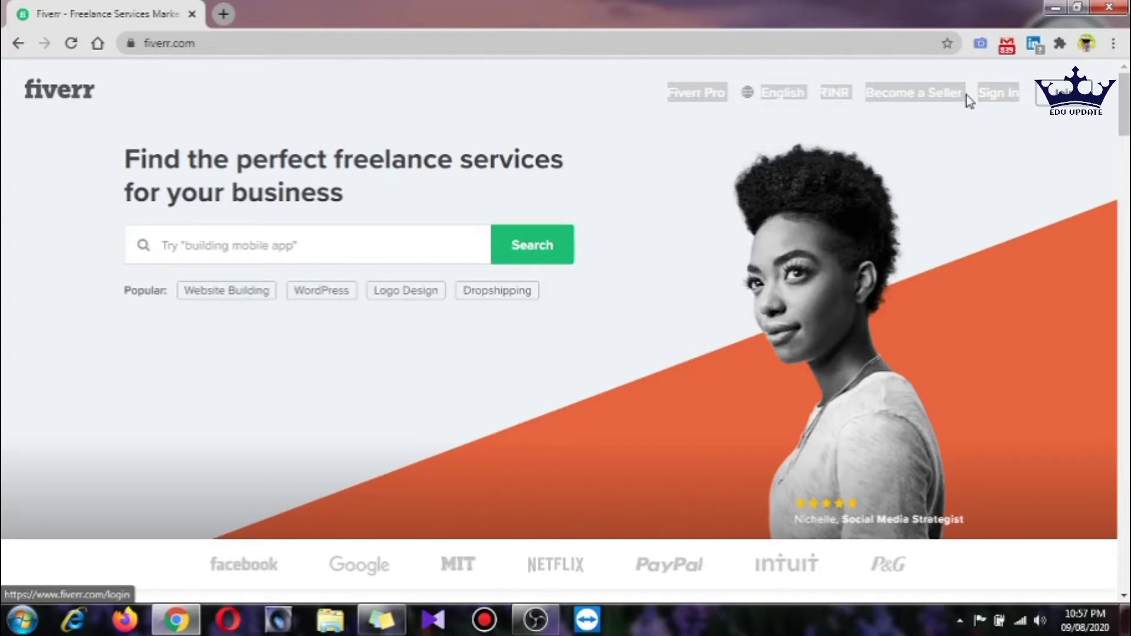
# Browse the Fiverr home page, highlighting the payment protection and business tools text
pyautogui.scroll(-6, 144, 318)
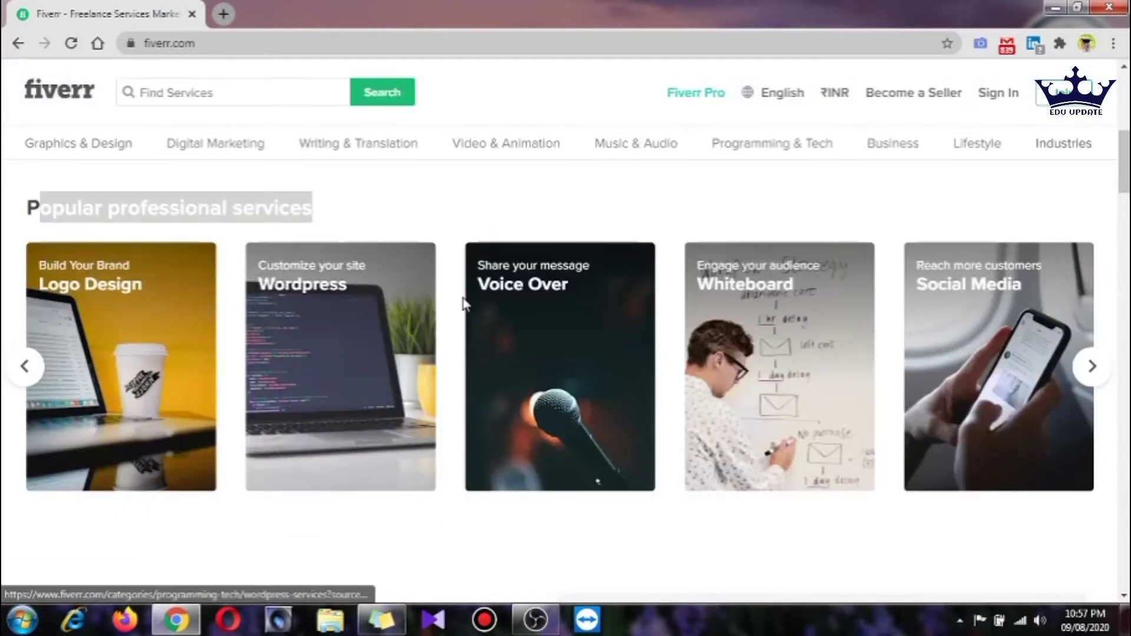
pyautogui.scroll(-5, 713, 504)
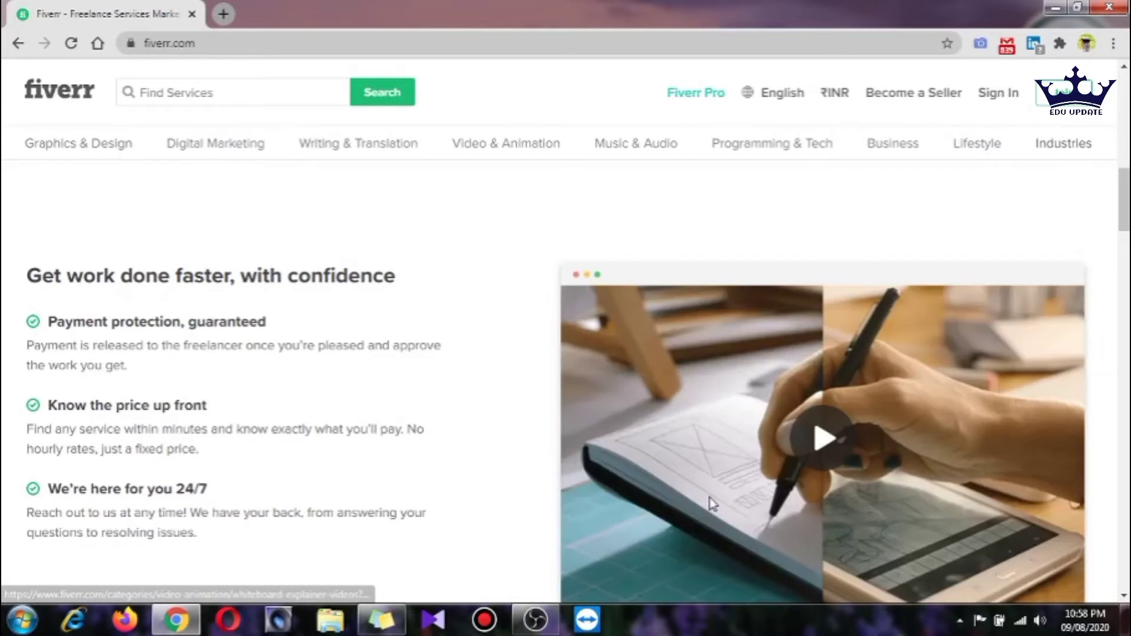
pyautogui.moveTo(48, 321); pyautogui.dragTo(282, 342)
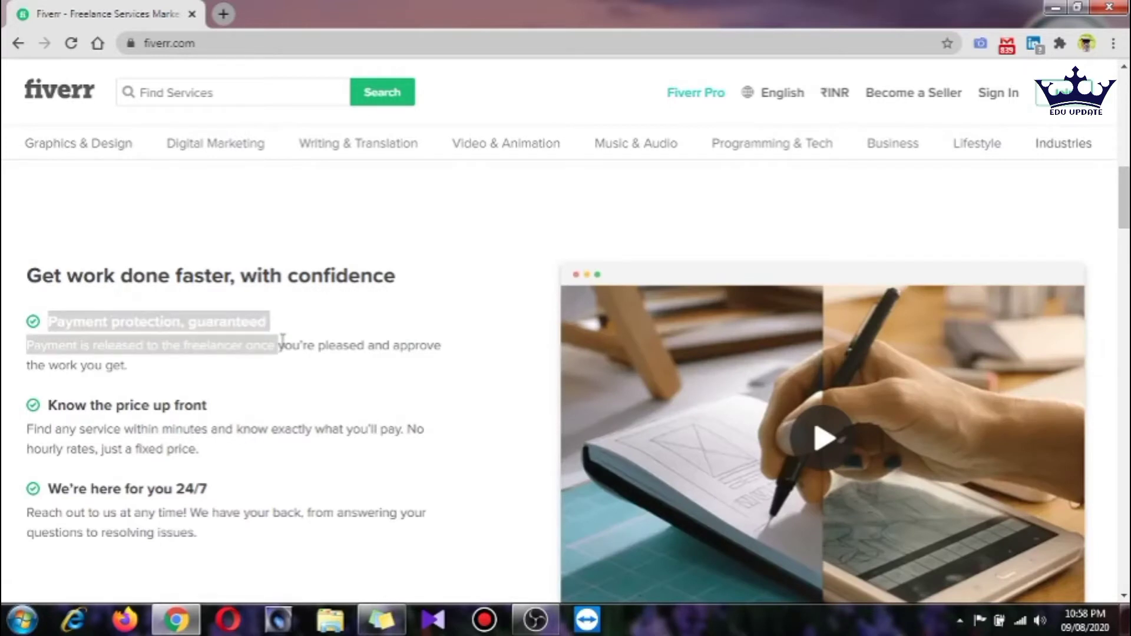
pyautogui.scroll(-5, 211, 499)
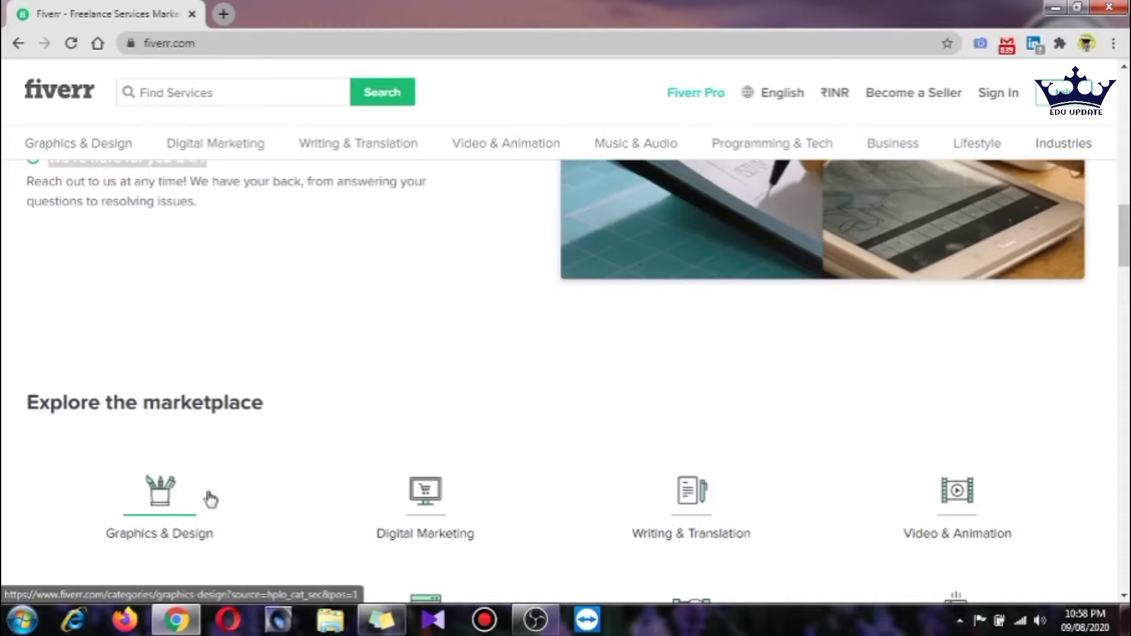
pyautogui.scroll(-3, 972, 384)
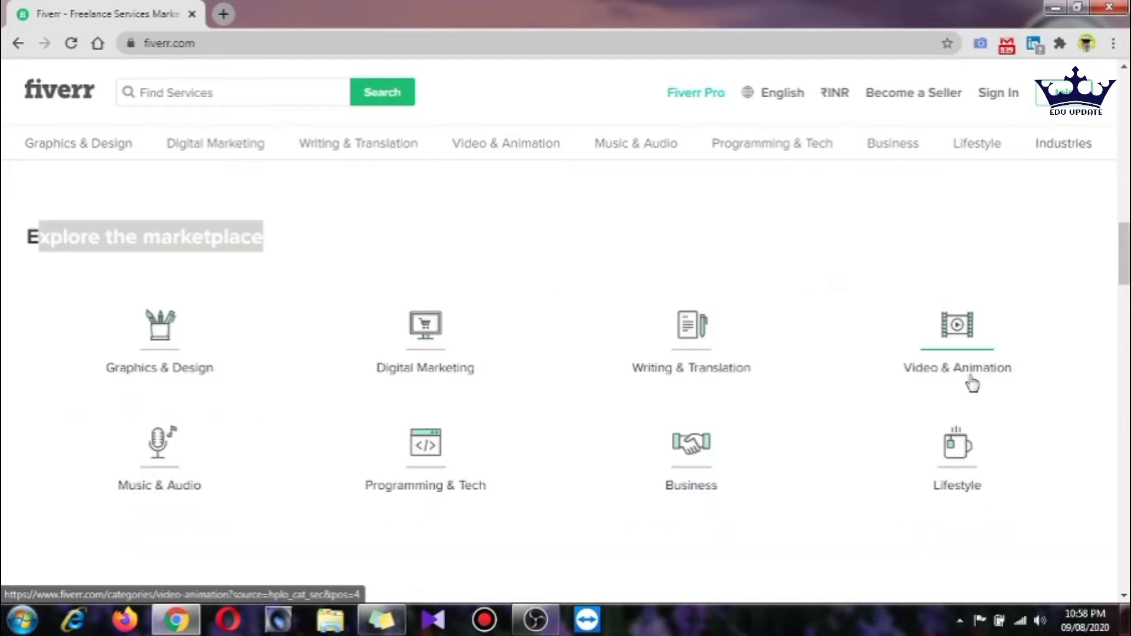
pyautogui.scroll(-4, 289, 319)
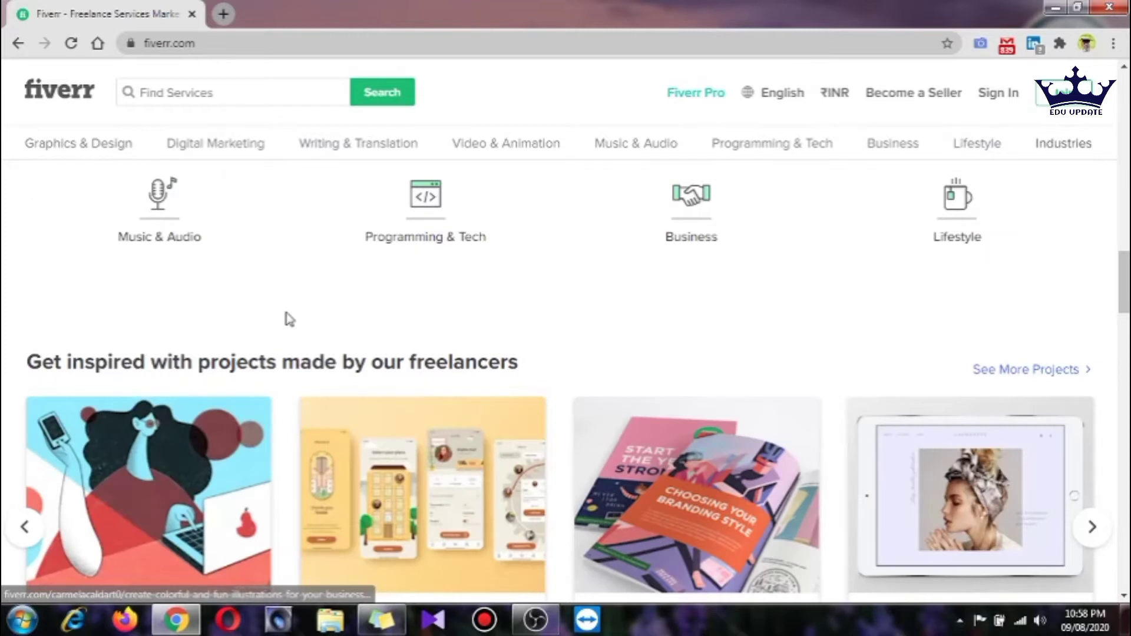
pyautogui.scroll(-8, 463, 387)
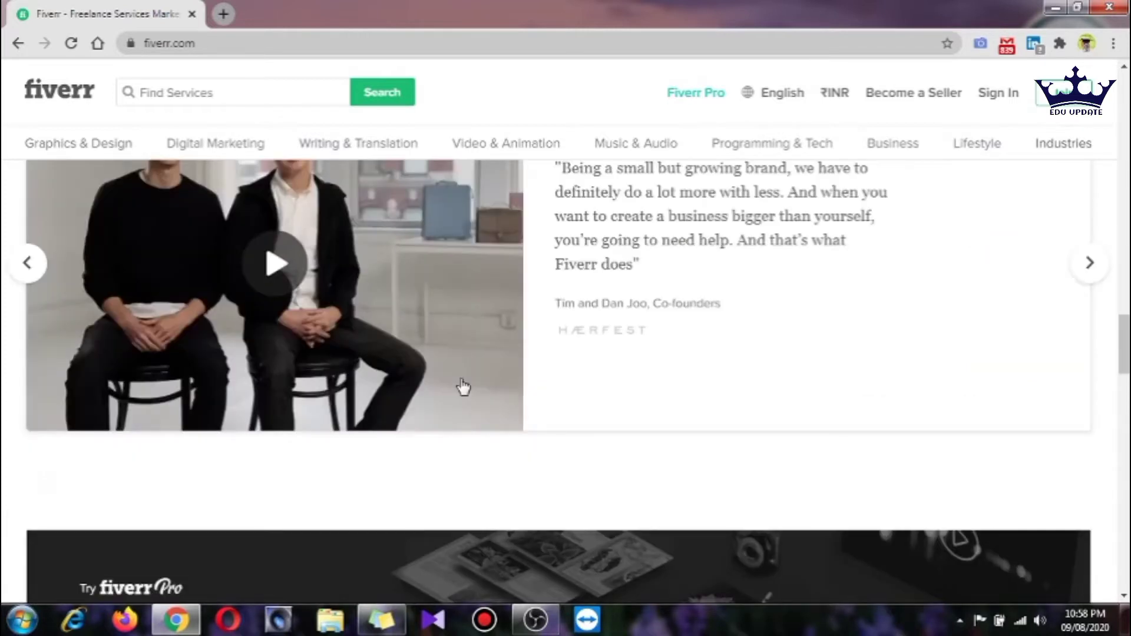
pyautogui.scroll(2, 184, 269)
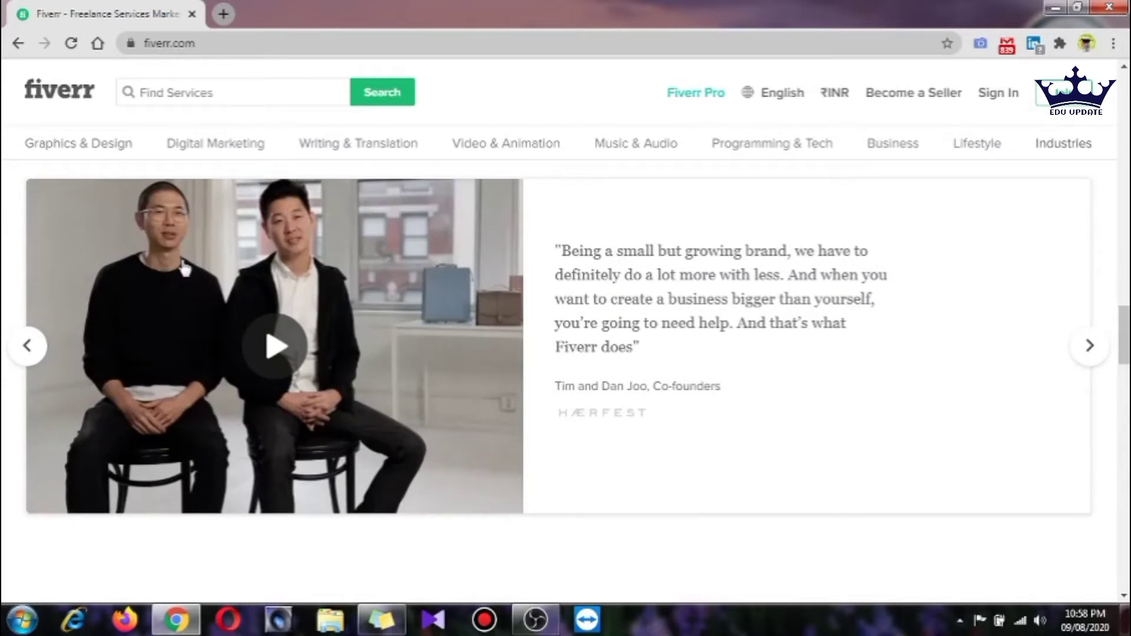
pyautogui.scroll(2, 184, 268)
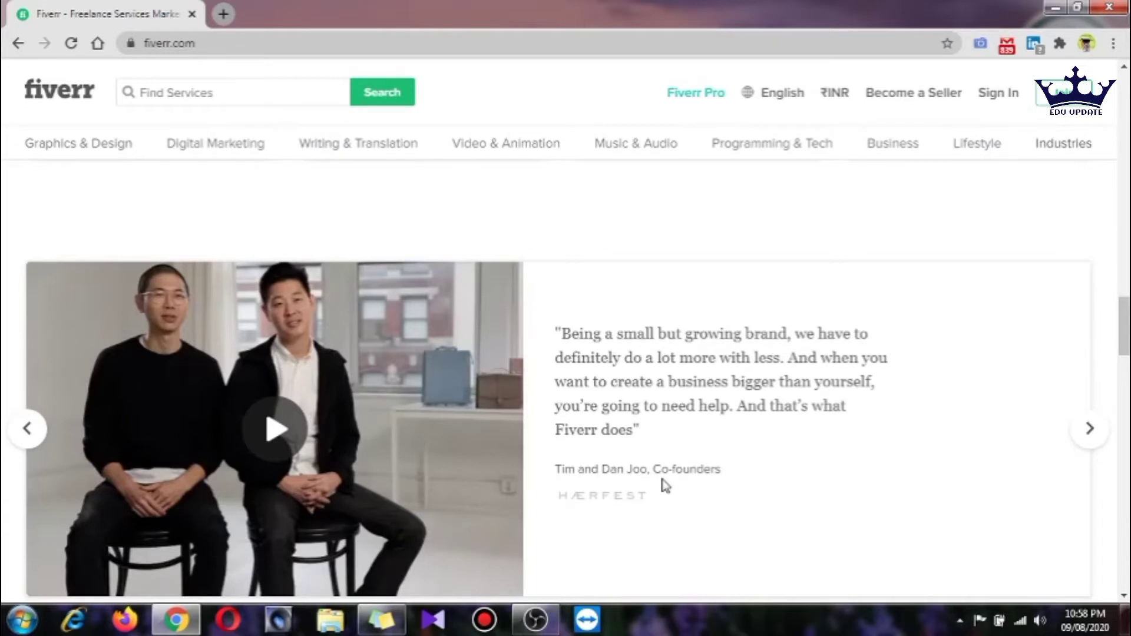
pyautogui.scroll(-10, 666, 486)
pyautogui.moveTo(43, 259); pyautogui.dragTo(293, 262)
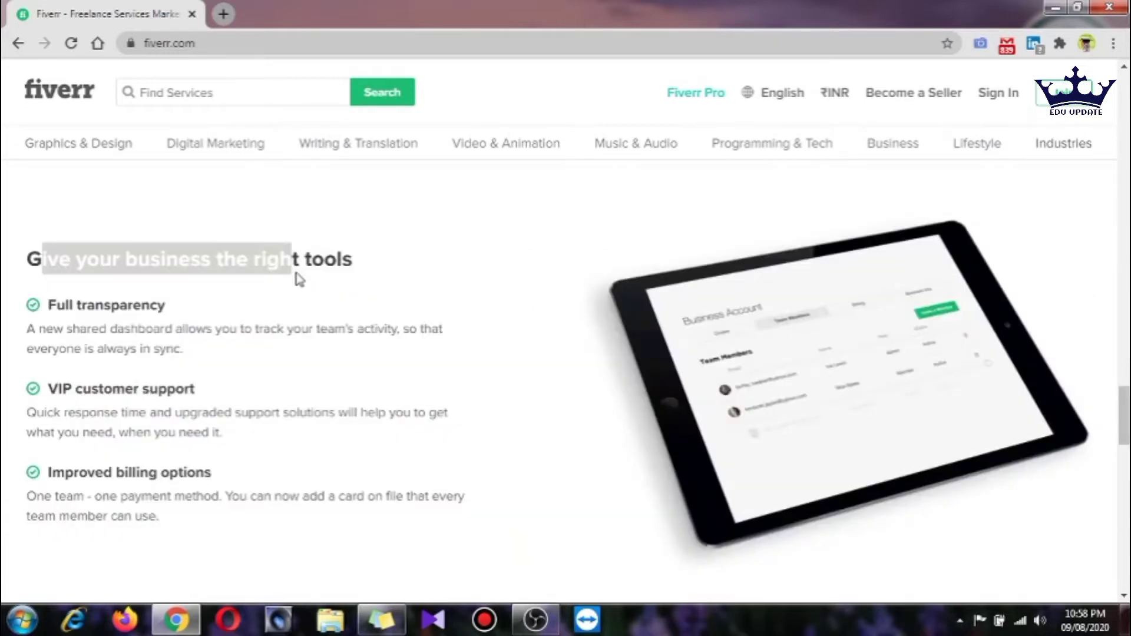
pyautogui.moveTo(103, 388); pyautogui.dragTo(165, 399)
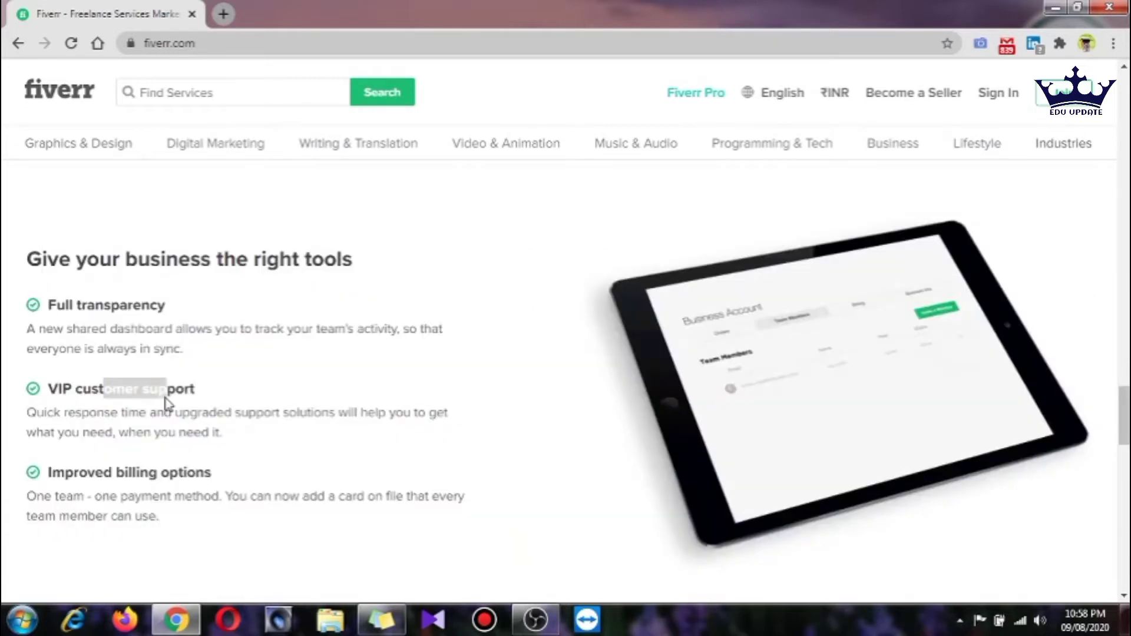
pyautogui.scroll(-5, 192, 486)
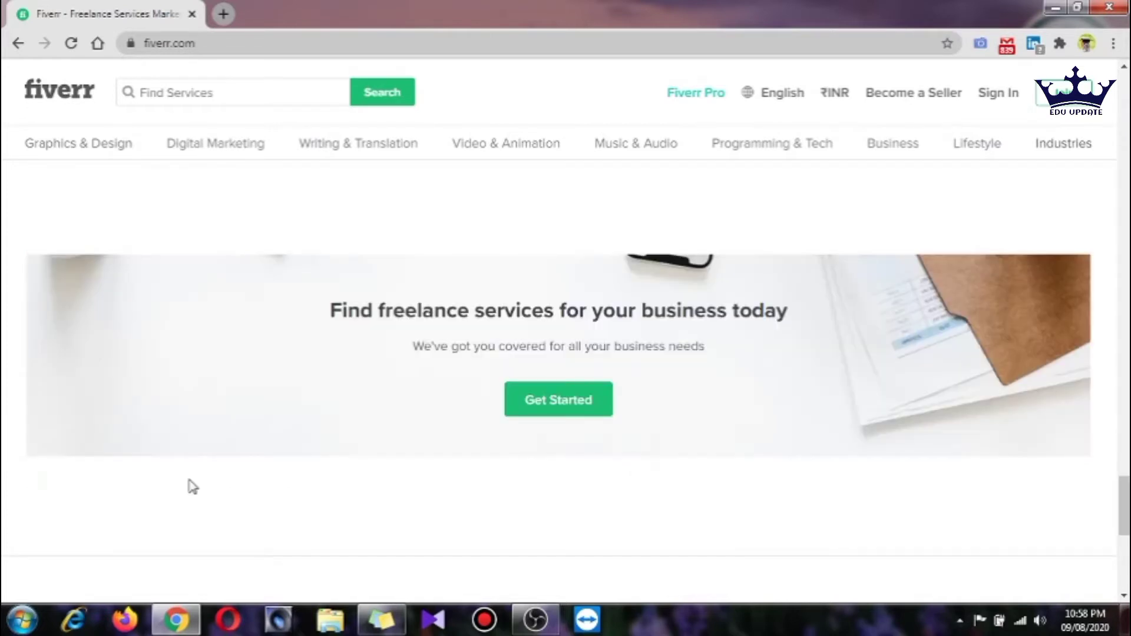
pyautogui.scroll(8, 193, 487)
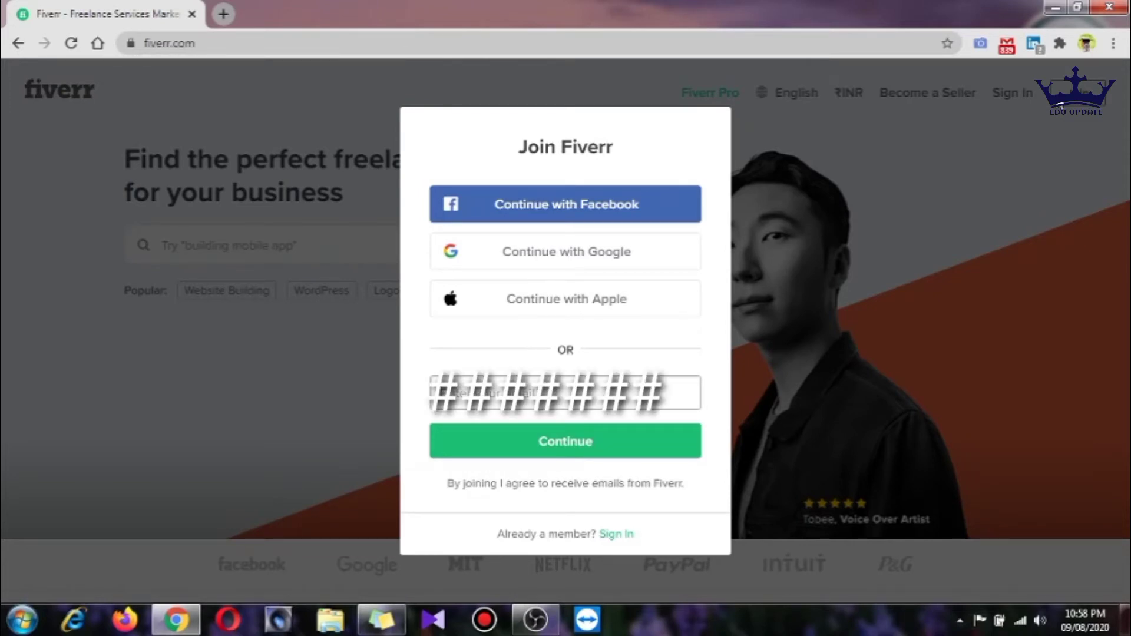
# Enter the sign-up e-mail address and continue to the username and password step
pyautogui.click(530, 393)
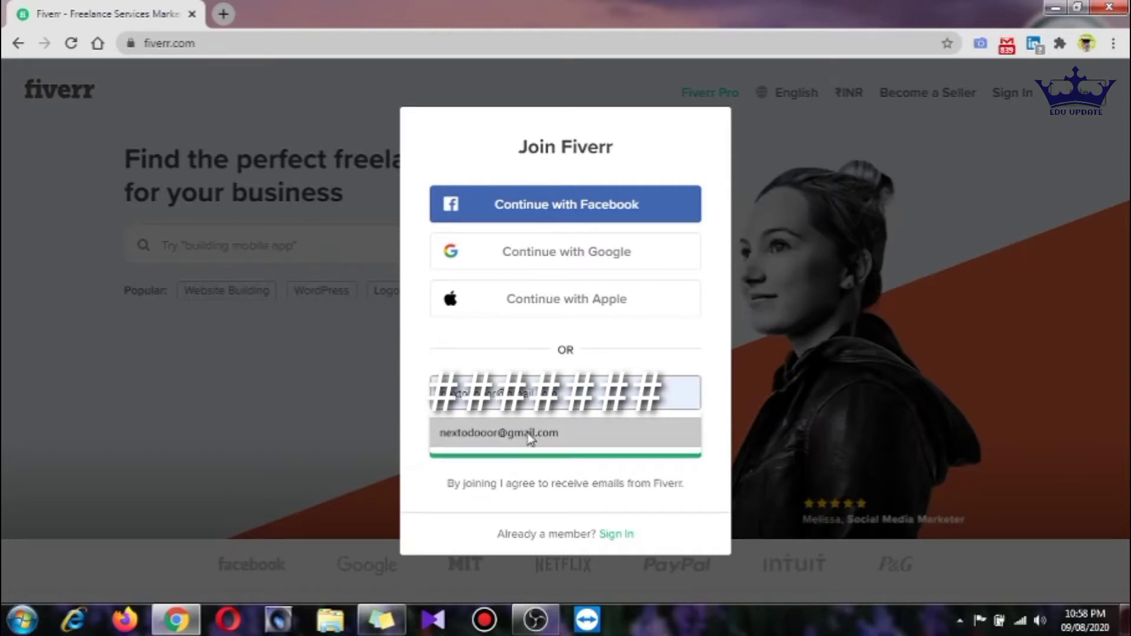
pyautogui.click(530, 437)
pyautogui.click(545, 442)
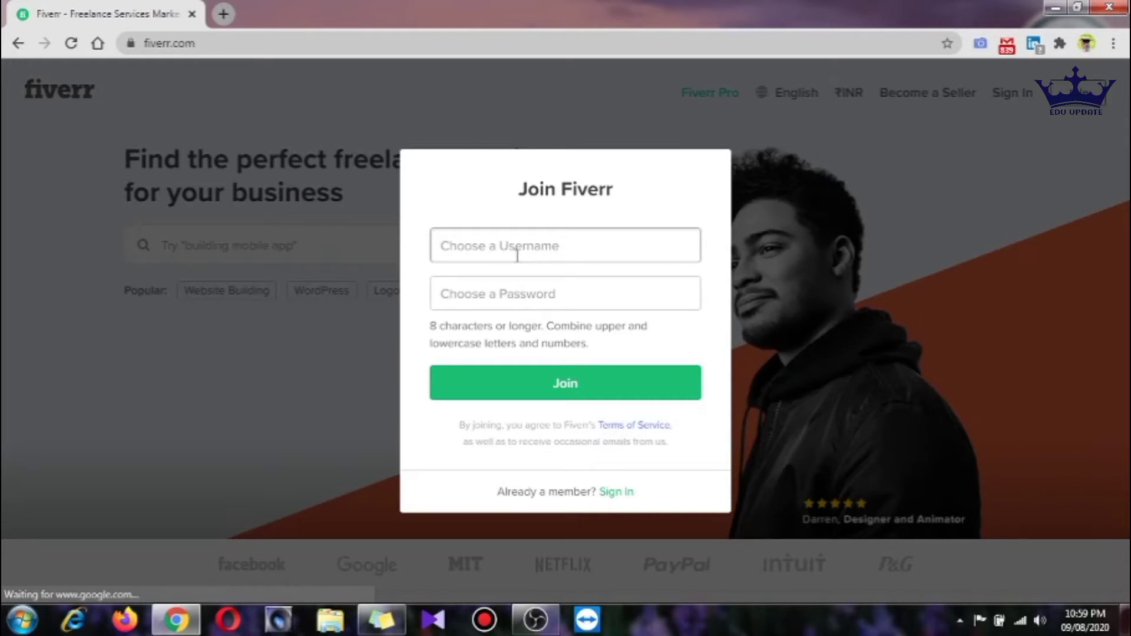
# Enter a username and paste the account password, then submit to create the account
pyautogui.click(517, 255)
pyautogui.write('*******')
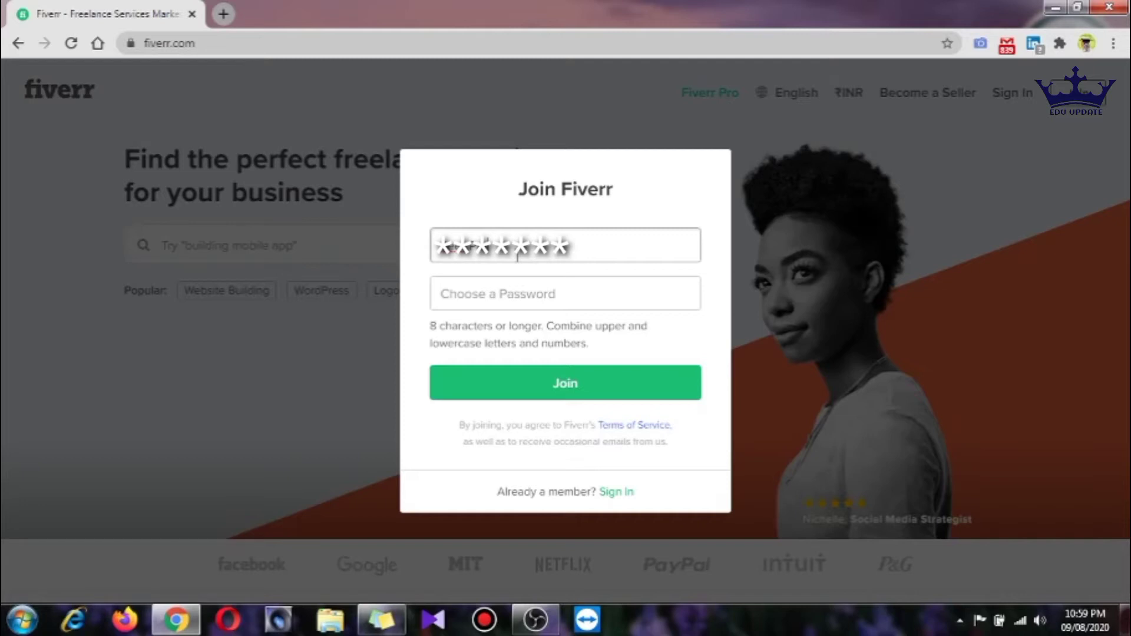
pyautogui.press('Tab')
pyautogui.hotkey('ctrl', 'v')
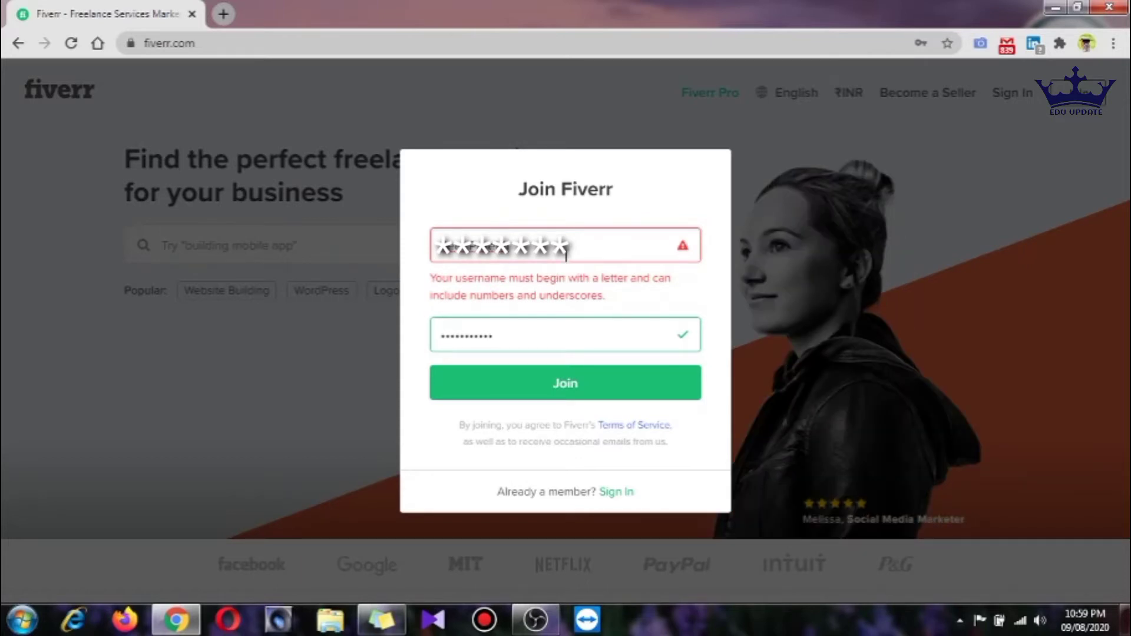
pyautogui.click(566, 254)
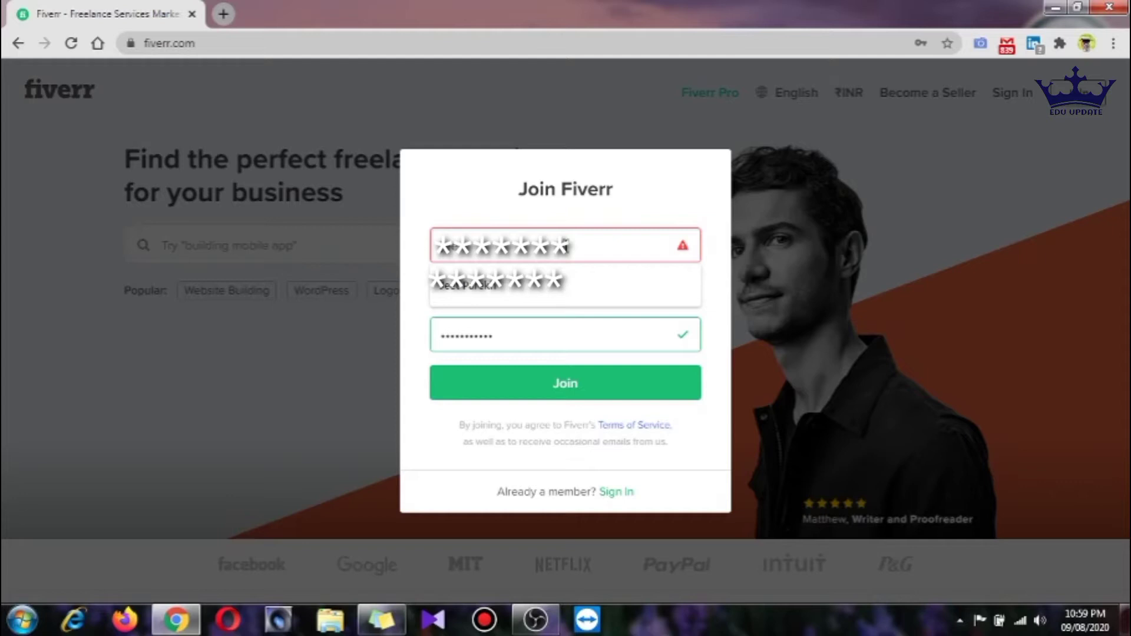
pyautogui.click(453, 295)
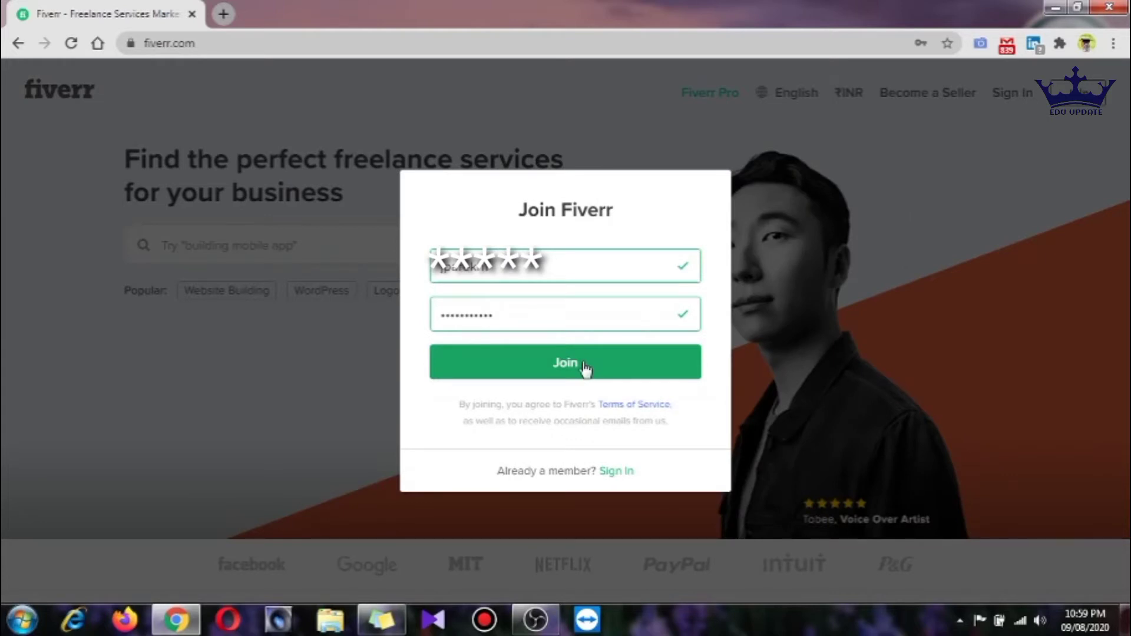
pyautogui.click(586, 369)
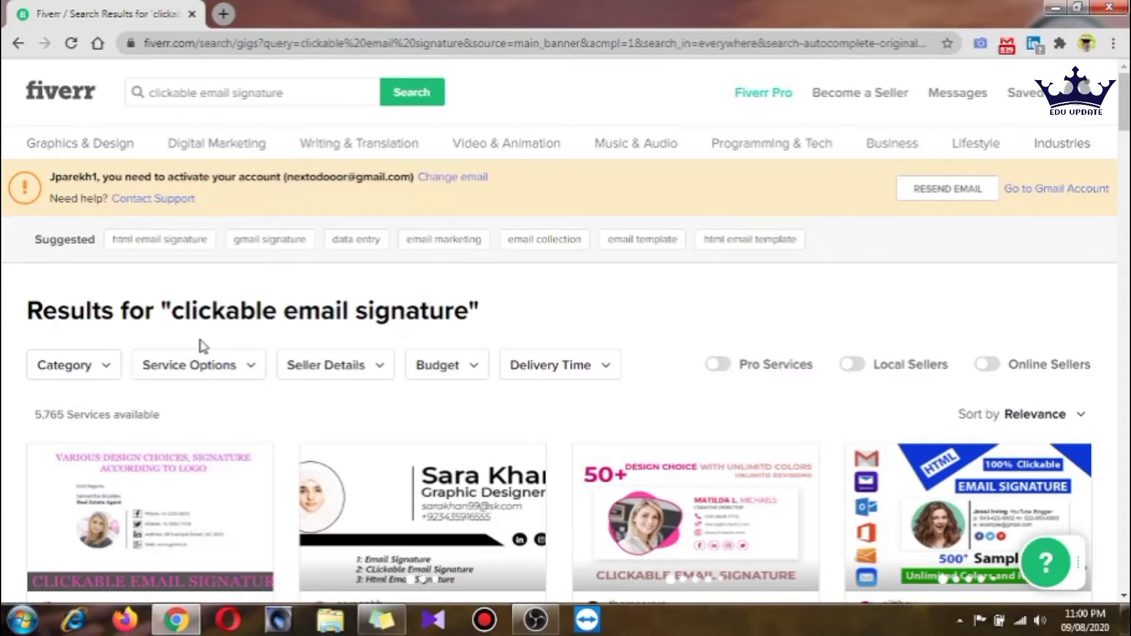
# Scroll through the 5,765 clickable email signature gig results
pyautogui.scroll(-4, 563, 487)
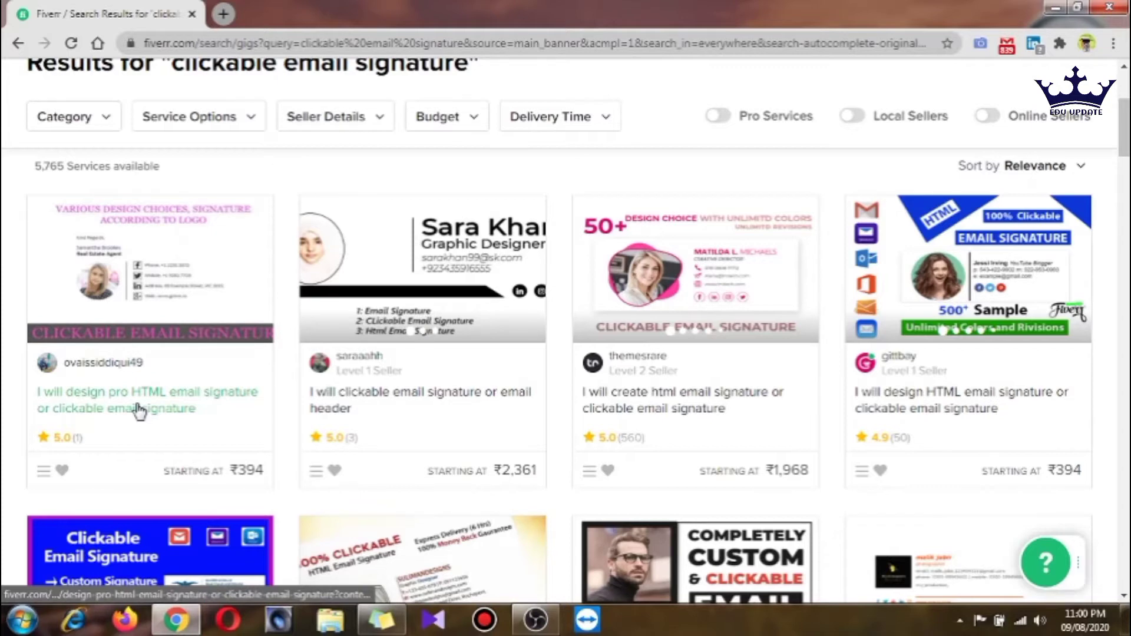
pyautogui.scroll(3, 53, 333)
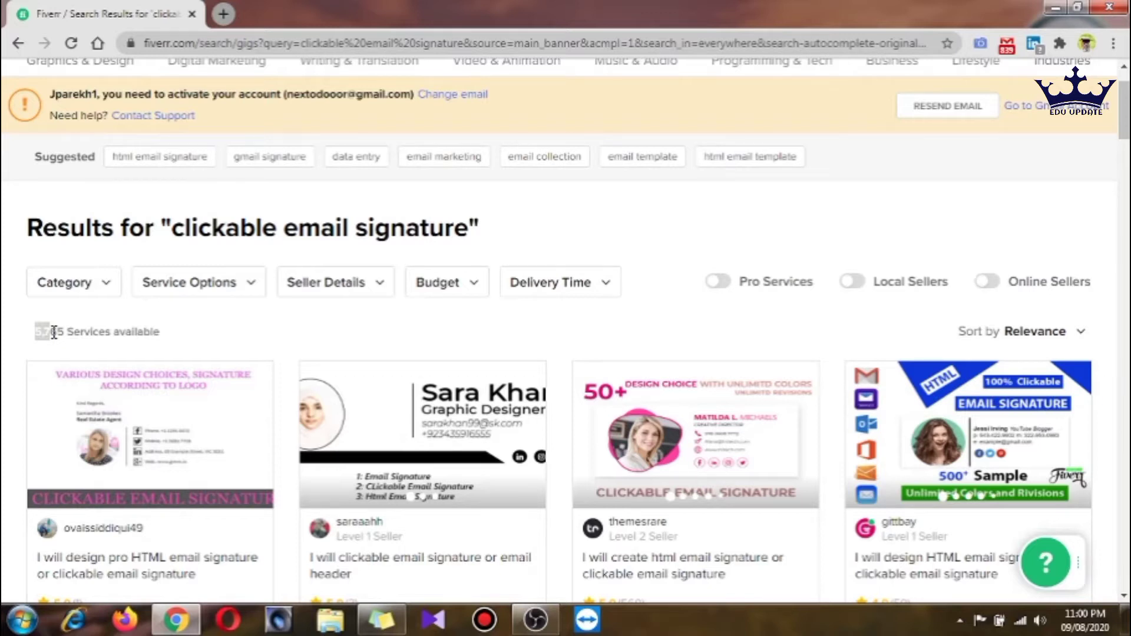
pyautogui.scroll(-10, 736, 311)
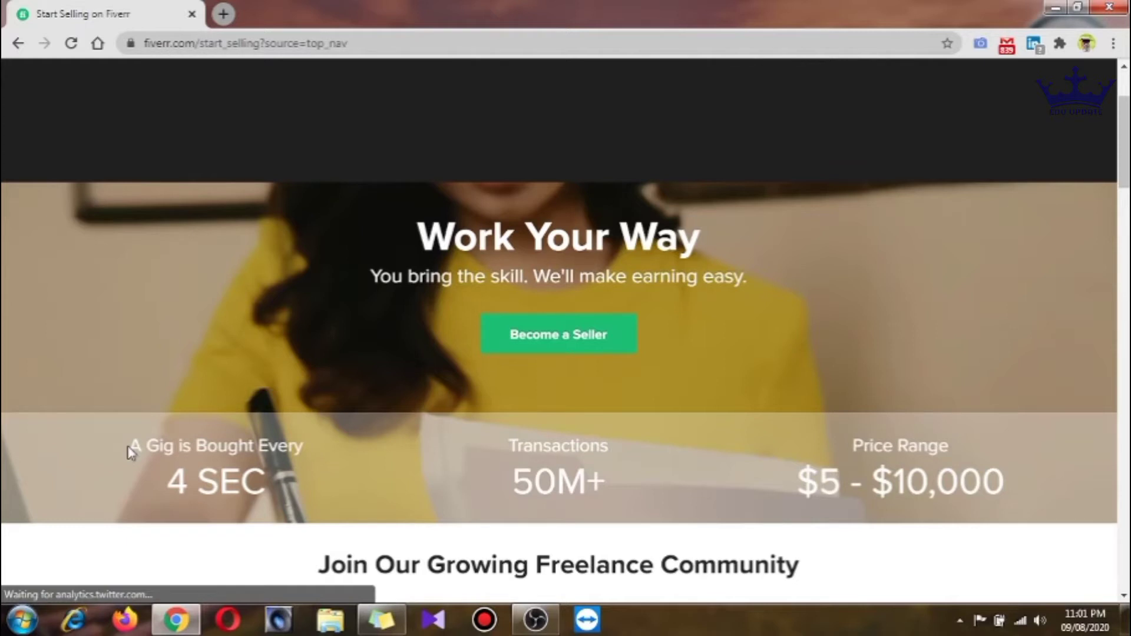
# Read the Start Selling page and the 'How much does it cost' answer, then get started
pyautogui.scroll(-7, 131, 452)
pyautogui.moveTo(347, 152); pyautogui.dragTo(605, 143)
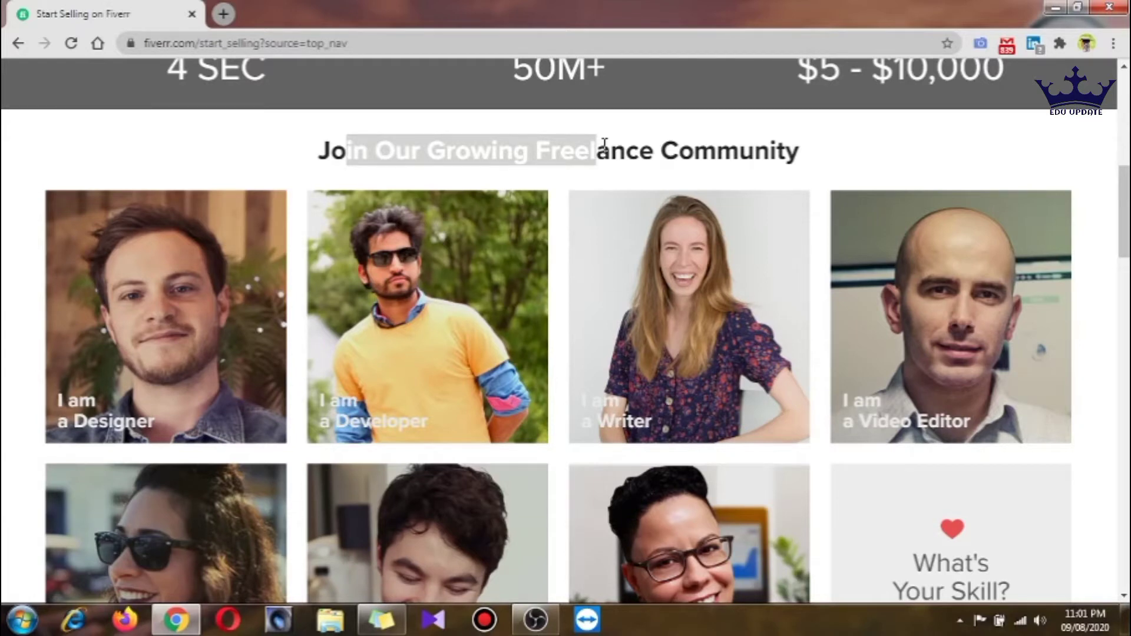
pyautogui.scroll(-10, 207, 380)
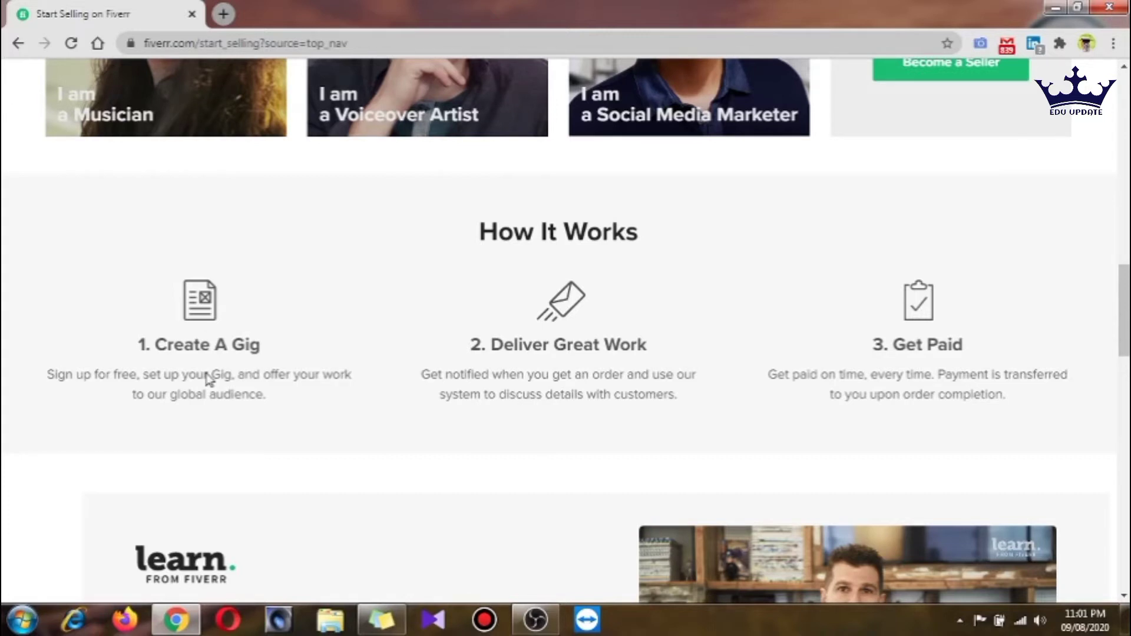
pyautogui.moveTo(893, 345); pyautogui.dragTo(971, 360)
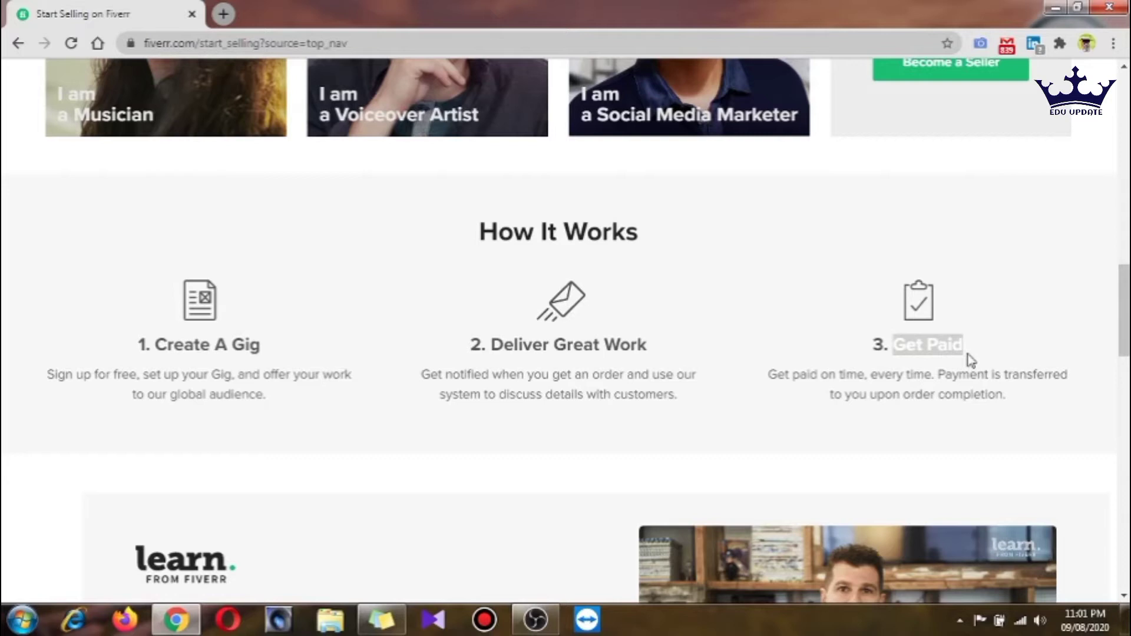
pyautogui.scroll(-10, 971, 359)
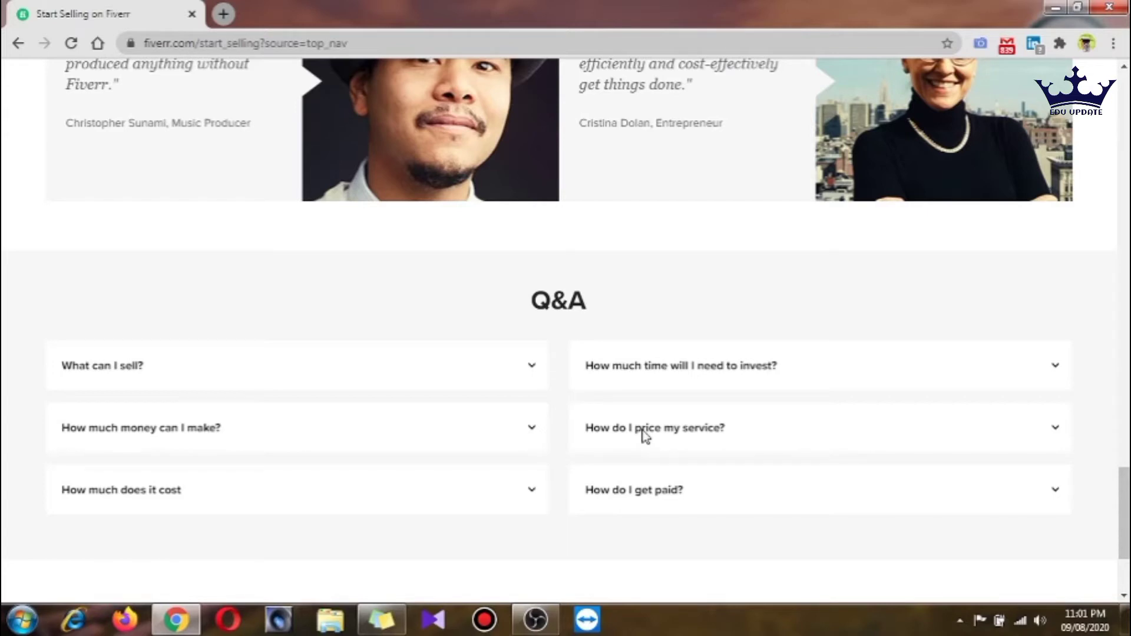
pyautogui.scroll(-3, 645, 436)
pyautogui.click(360, 320)
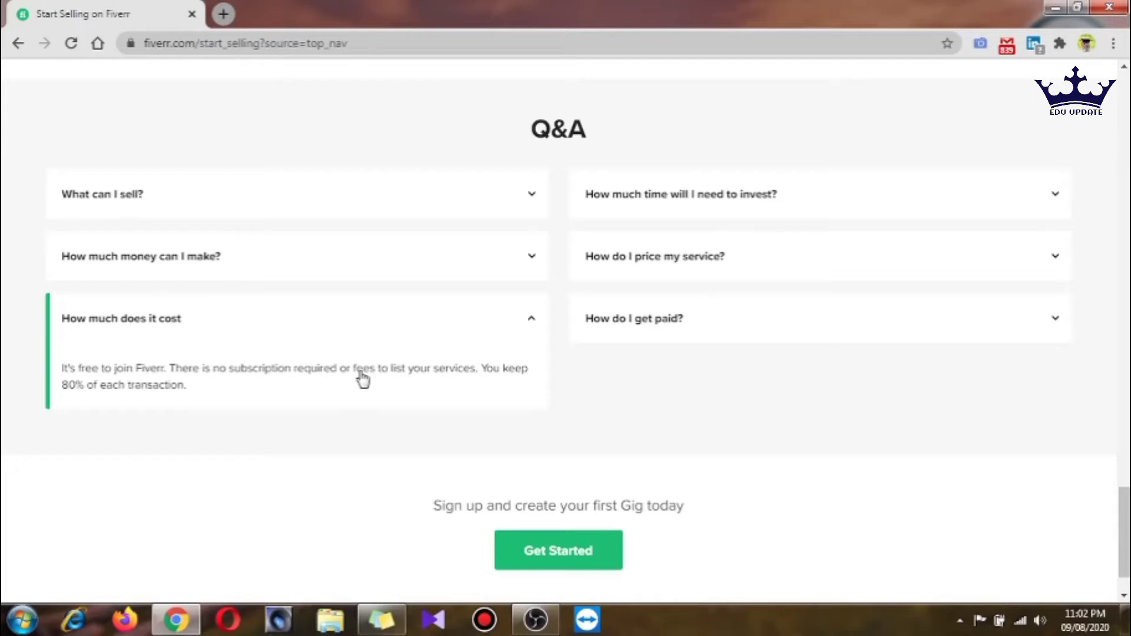
pyautogui.click(558, 551)
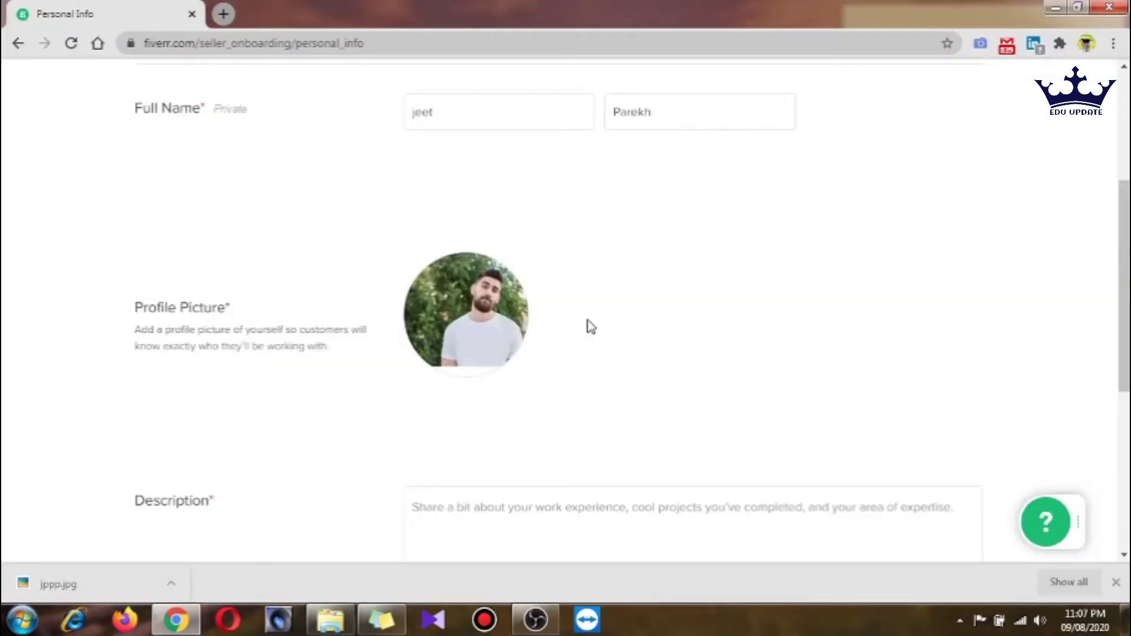
# Scroll down the Personal Info form to the Description field
pyautogui.scroll(-3, 504, 477)
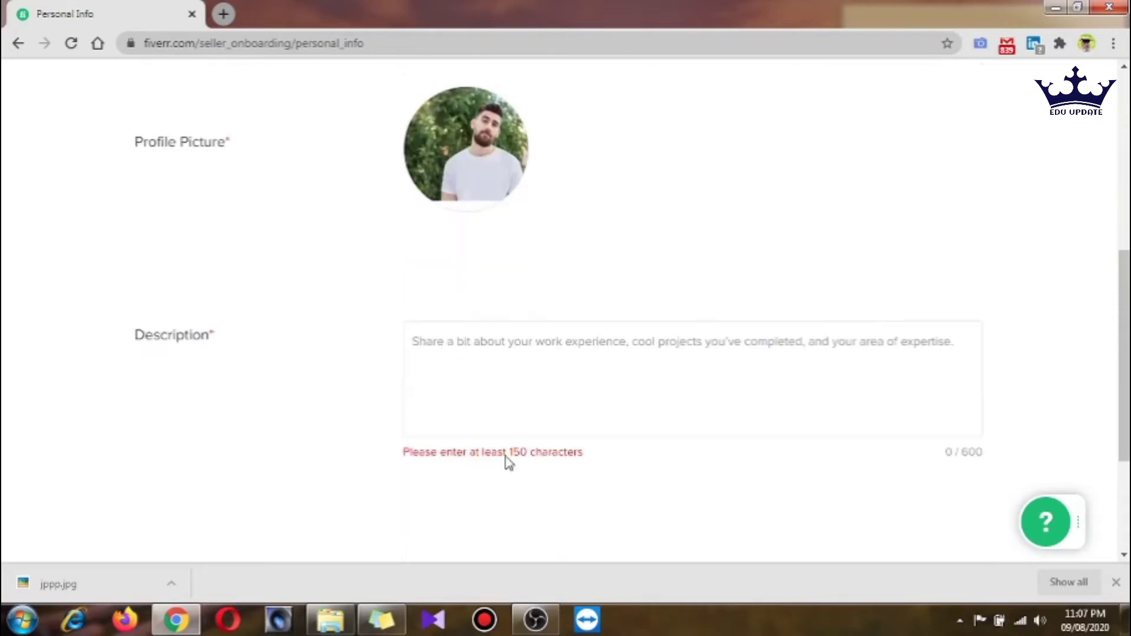
# Start the description with 'Hi,' and 'I am good clickable email signature designer', fixing typos
pyautogui.click(491, 354)
pyautogui.write('Hi ')
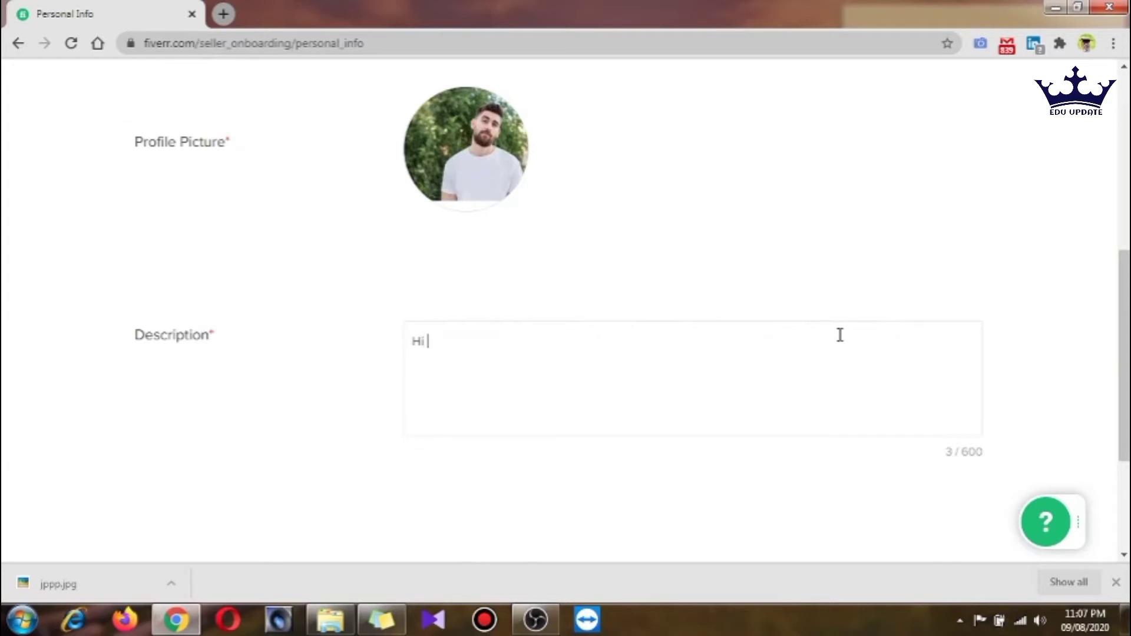
pyautogui.write(',')
pyautogui.press('Return')
pyautogui.press('Return')
pyautogui.write('I am good clickbl')
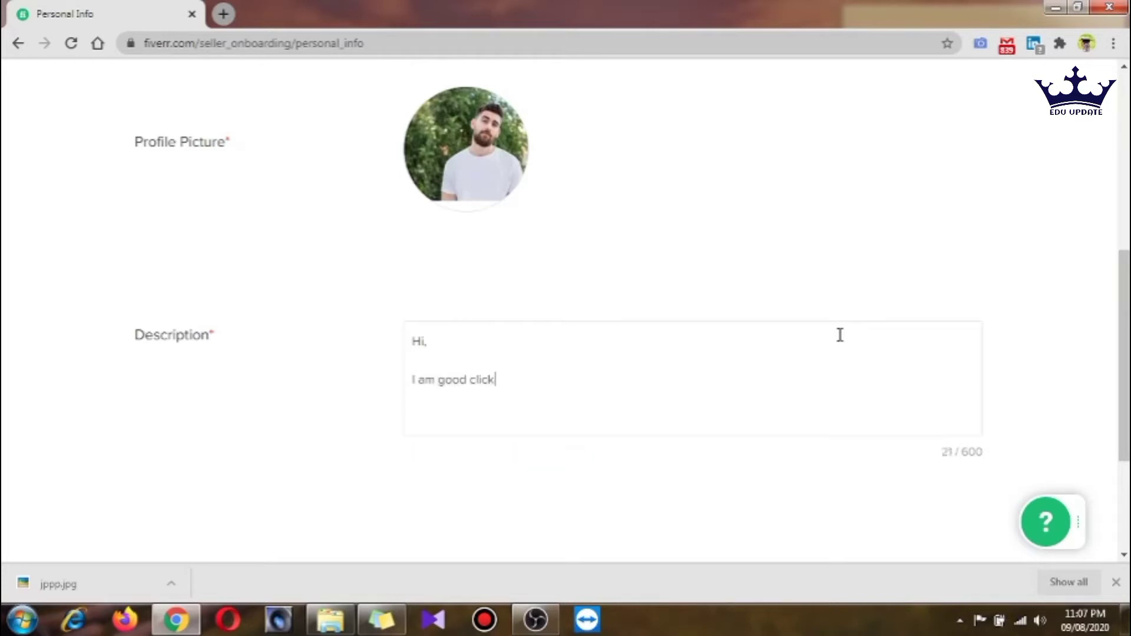
pyautogui.press('BackSpace')
pyautogui.press('BackSpace')
pyautogui.write('able rmail sig')
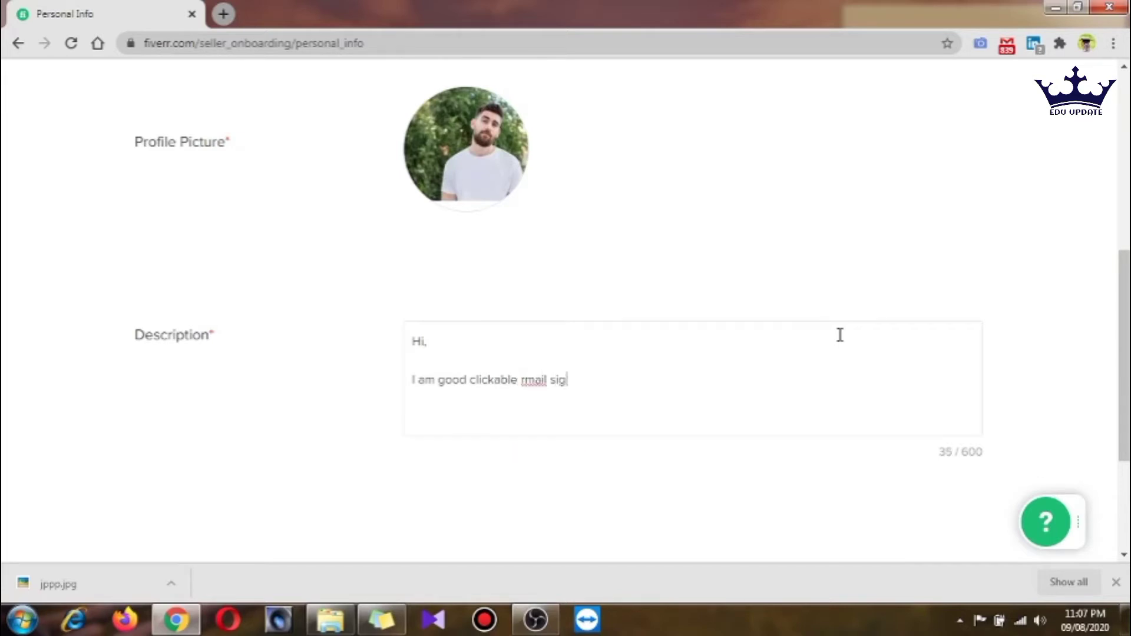
pyautogui.write('nature di')
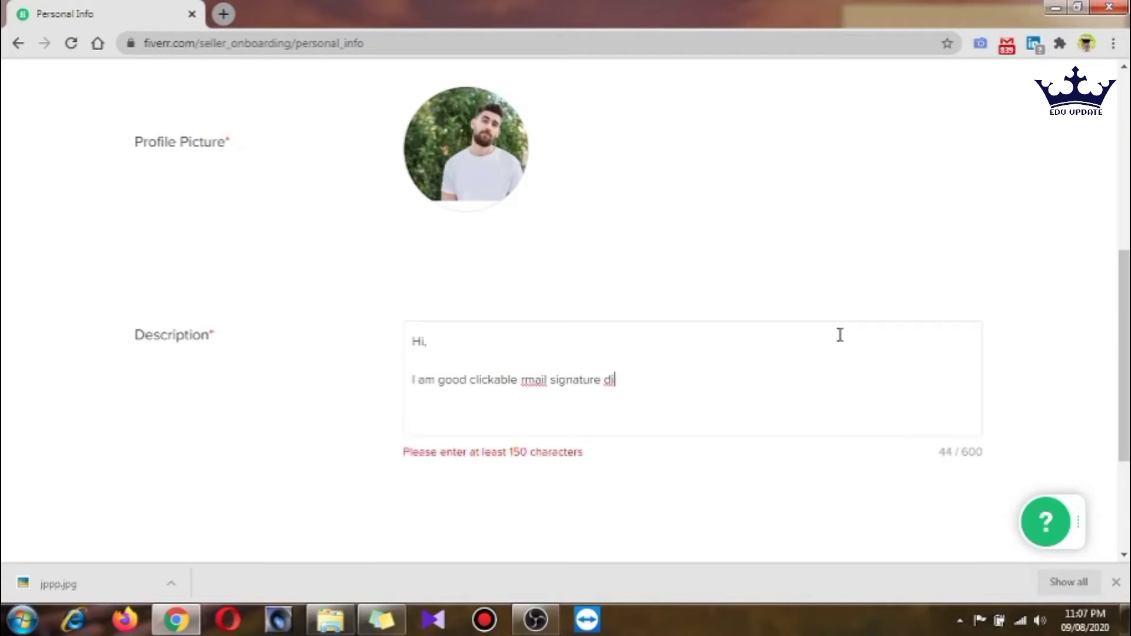
pyautogui.write('signer')
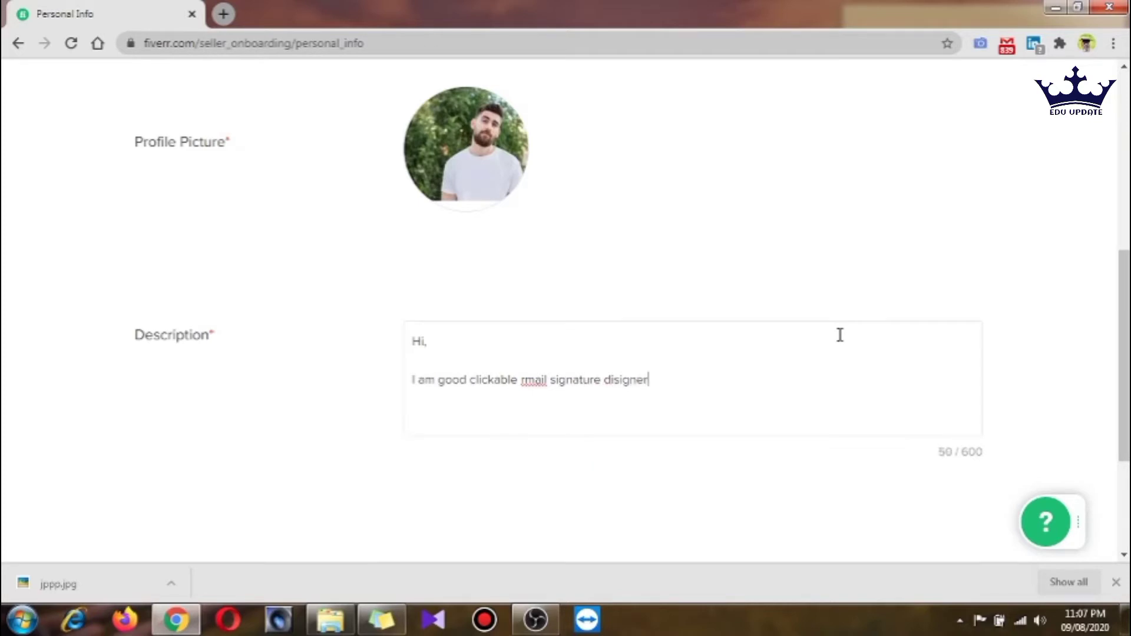
pyautogui.press('Left')
pyautogui.press('Left')
pyautogui.press('Left')
pyautogui.press('Left')
pyautogui.press('Left')
pyautogui.press('Left')
pyautogui.press('Left')
pyautogui.press('Left')
pyautogui.press('Left')
pyautogui.press('Left')
pyautogui.press('Left')
pyautogui.press('Left')
pyautogui.press('Left')
pyautogui.press('Left')
pyautogui.press('Left')
pyautogui.press('Left')
pyautogui.press('Left')
pyautogui.press('Left')
pyautogui.press('Left')
pyautogui.press('Left')
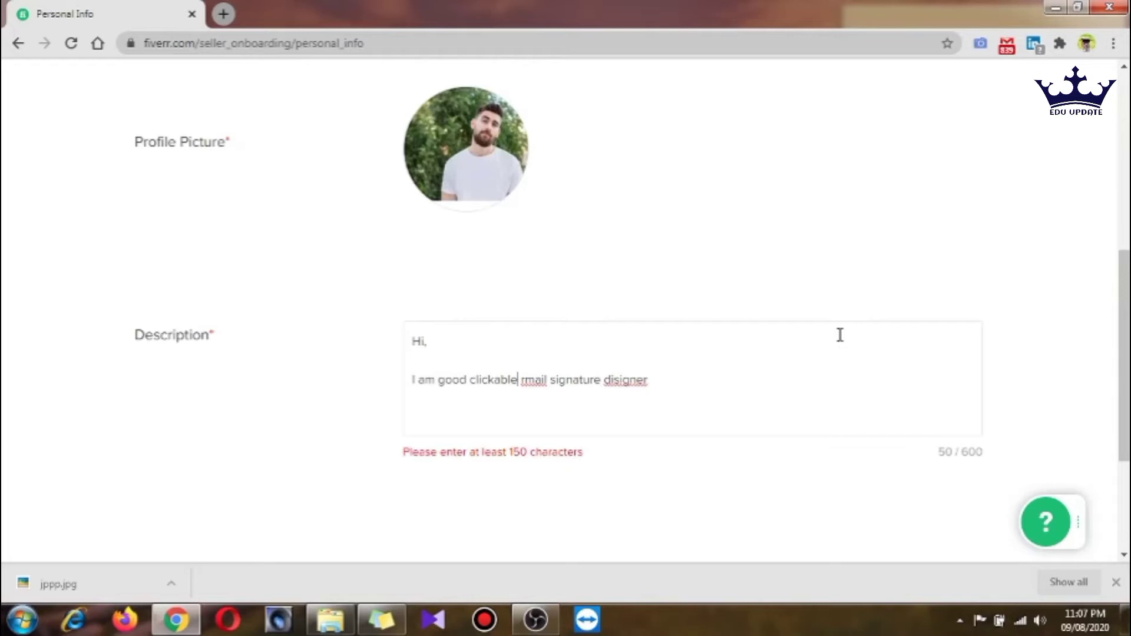
pyautogui.press('Delete')
pyautogui.write('e')
pyautogui.press('Right')
pyautogui.press('Right')
pyautogui.press('Right')
pyautogui.press('Right')
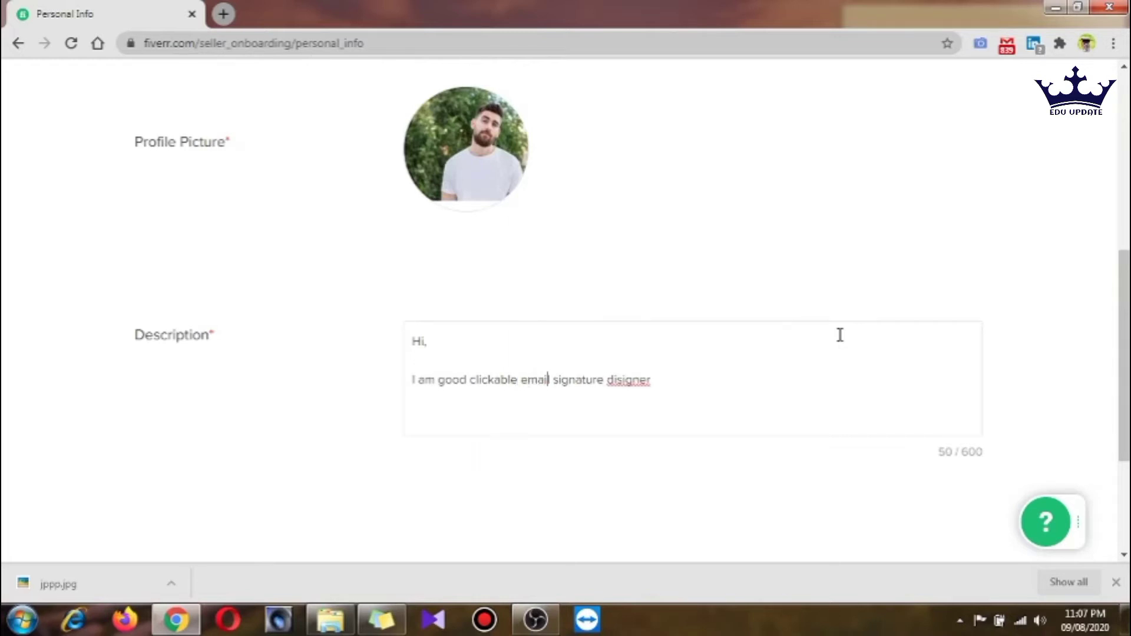
pyautogui.press('Right')
pyautogui.press('Right')
pyautogui.press('Right')
pyautogui.press('Right')
pyautogui.press('Right')
pyautogui.press('Right')
pyautogui.press('Right')
pyautogui.press('Right')
pyautogui.press('Right')
pyautogui.press('Right')
pyautogui.press('Right')
pyautogui.press('Right')
pyautogui.press('Right')
pyautogui.press('Right')
pyautogui.press('Right')
pyautogui.press('Right')
pyautogui.press('Right')
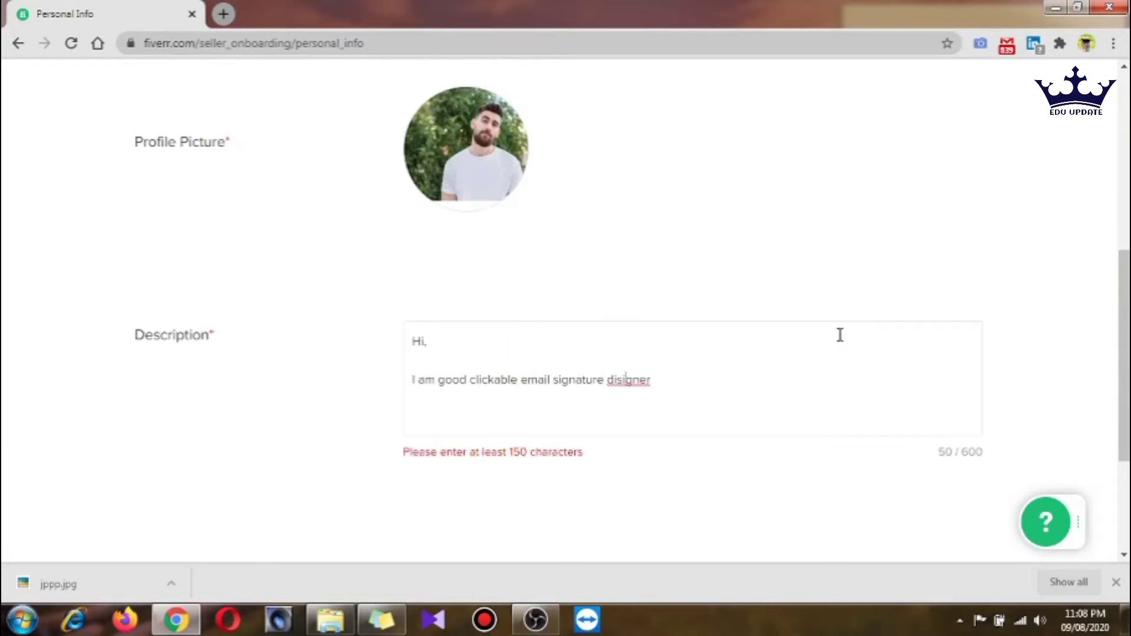
pyautogui.rightClick(621, 386)
pyautogui.click(651, 398)
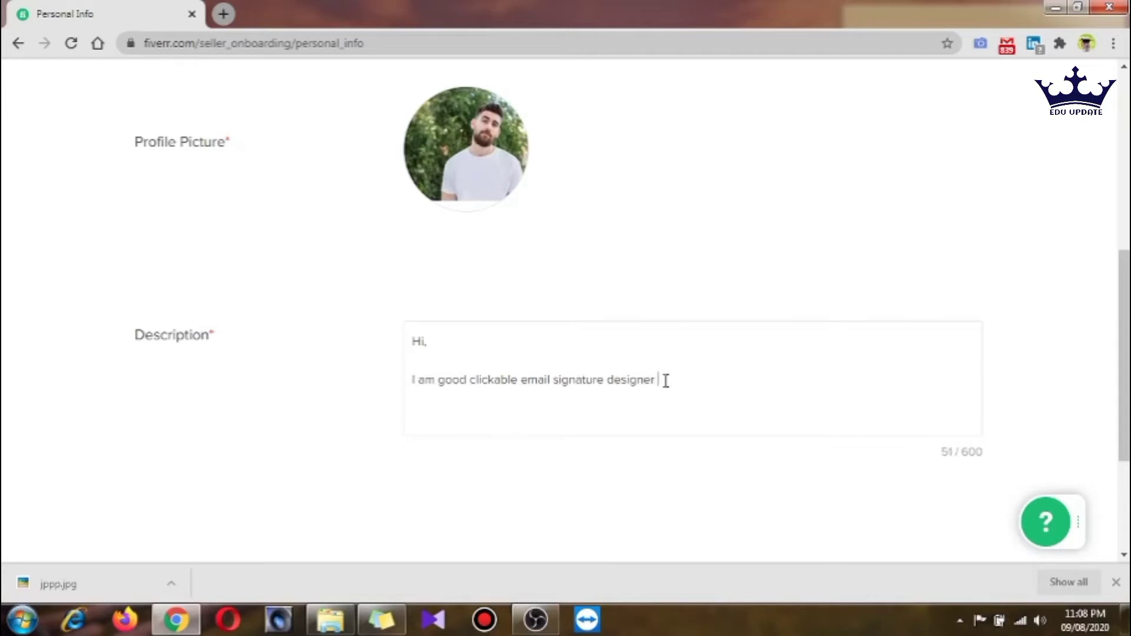
# Add value-added packages, post deployment services like bug fix, and 2 years of experience
pyautogui.write('with ')
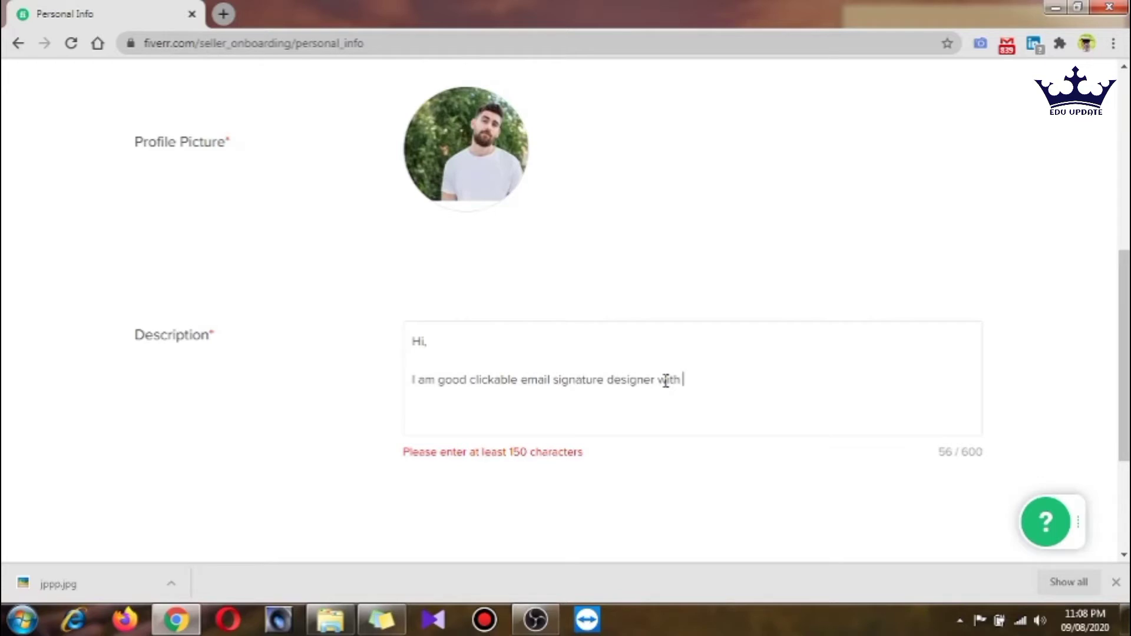
pyautogui.write('valueadded p')
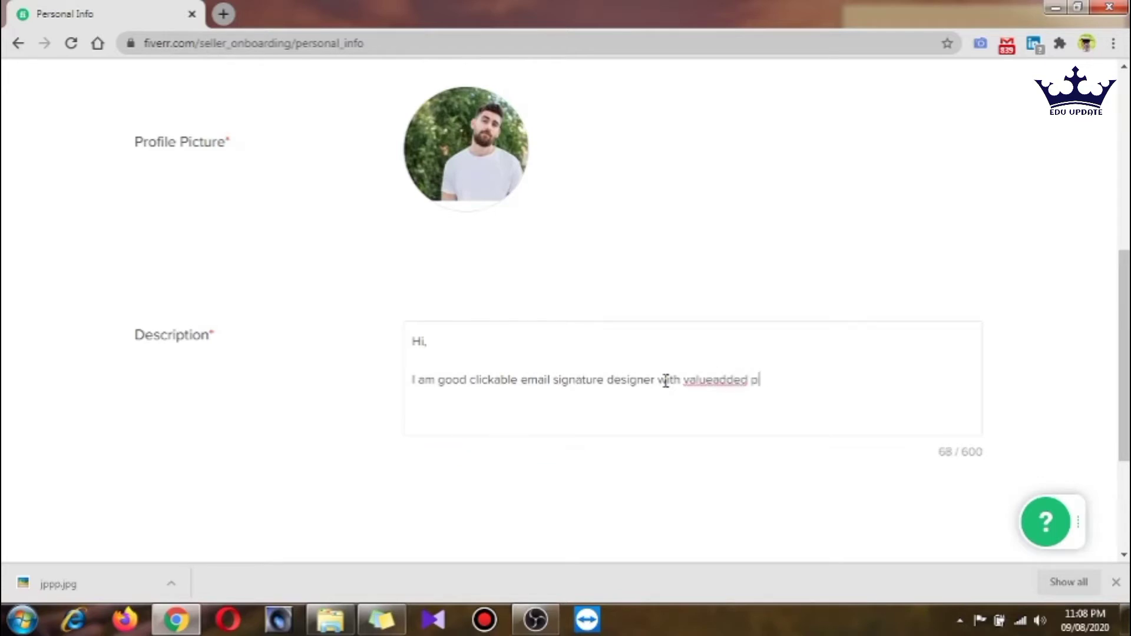
pyautogui.write('ackages')
pyautogui.click(714, 380)
pyautogui.click(815, 379)
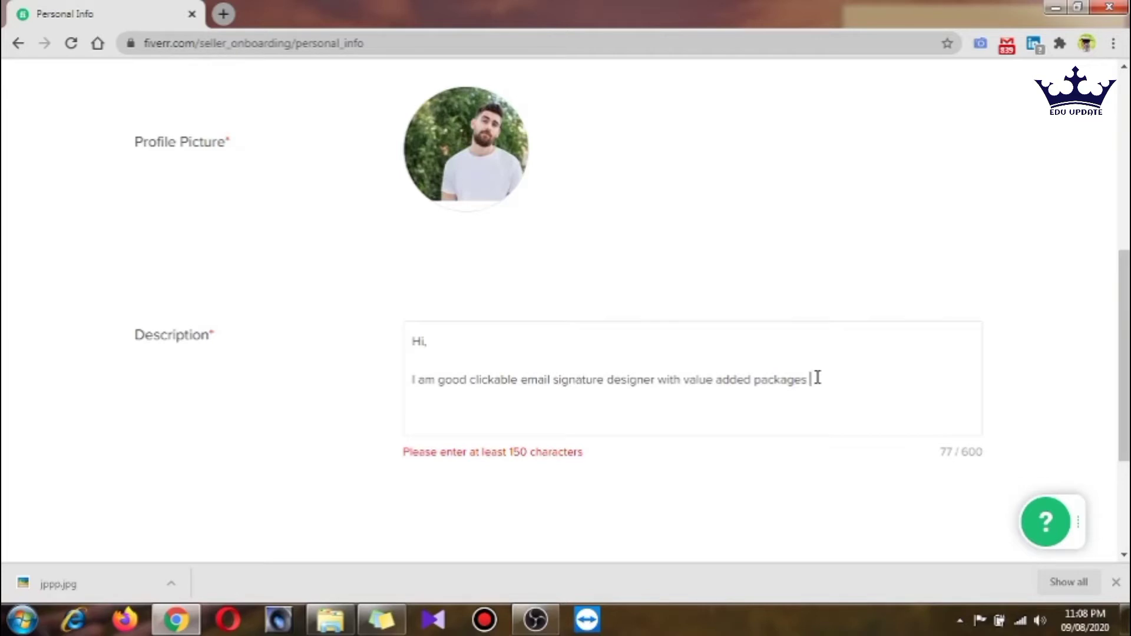
pyautogui.write('a')
pyautogui.press('BackSpace')
pyautogui.write('and a')
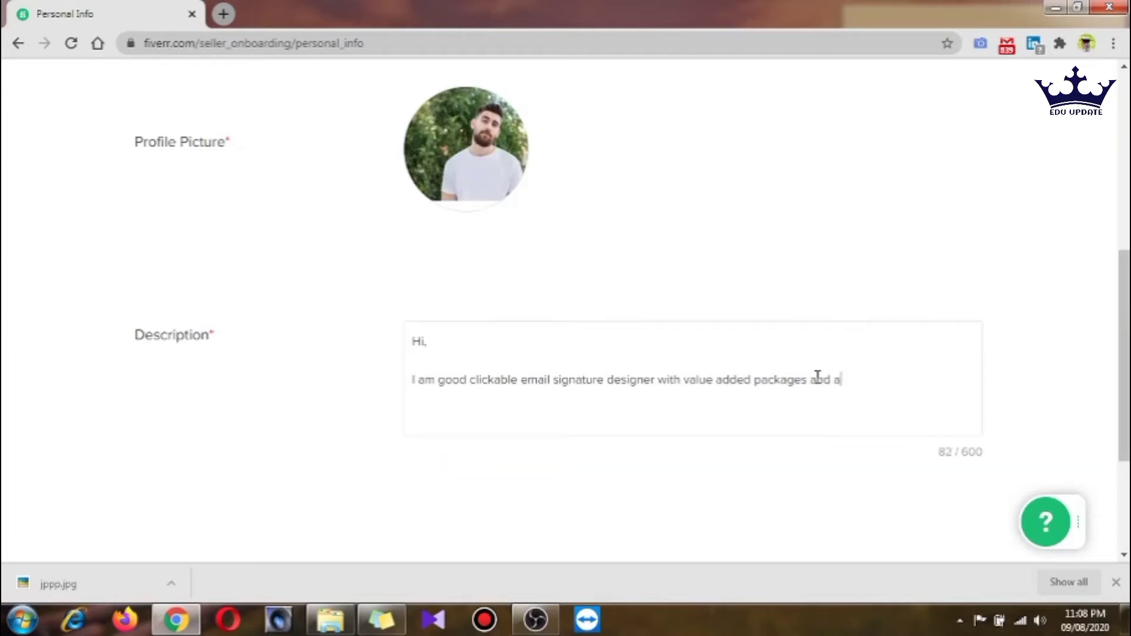
pyautogui.write('long with post ')
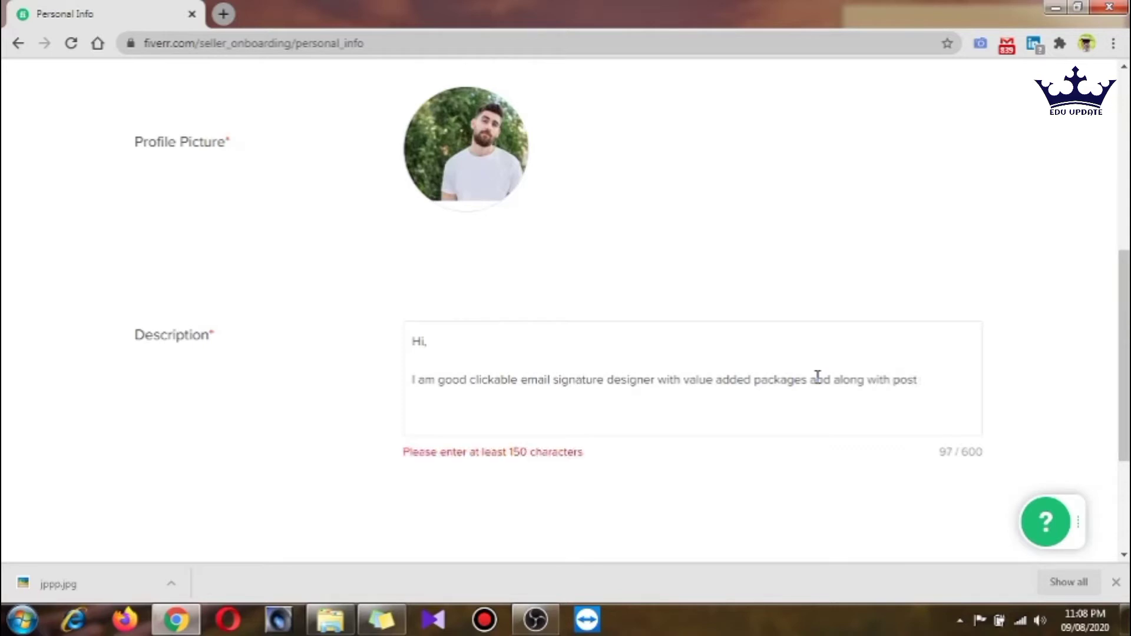
pyautogui.write('deploy')
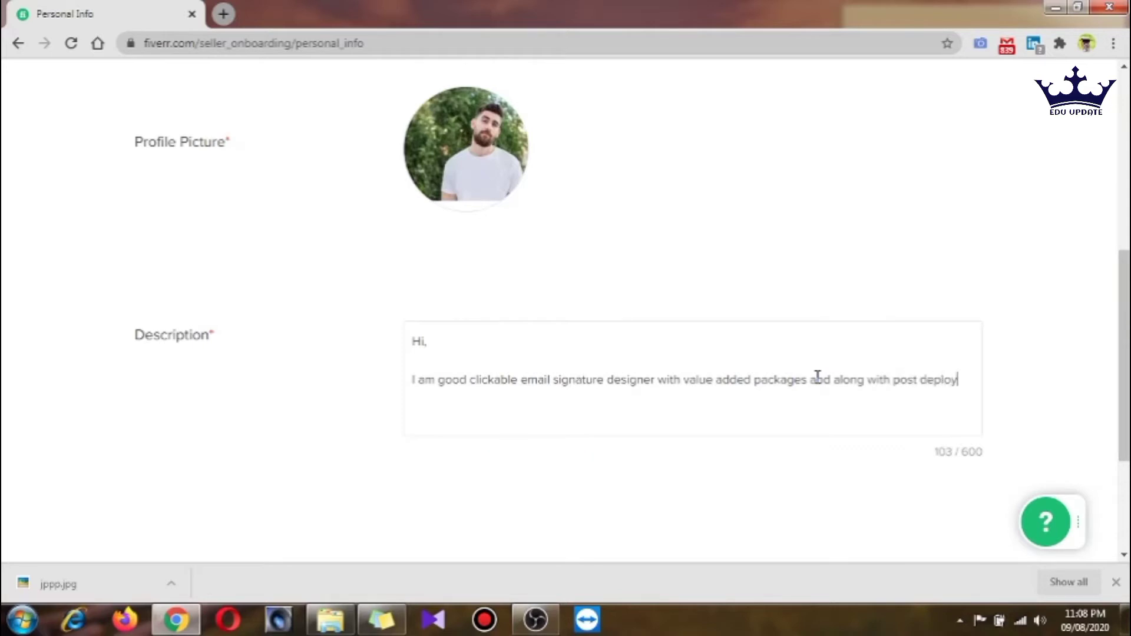
pyautogui.write('ment seriv')
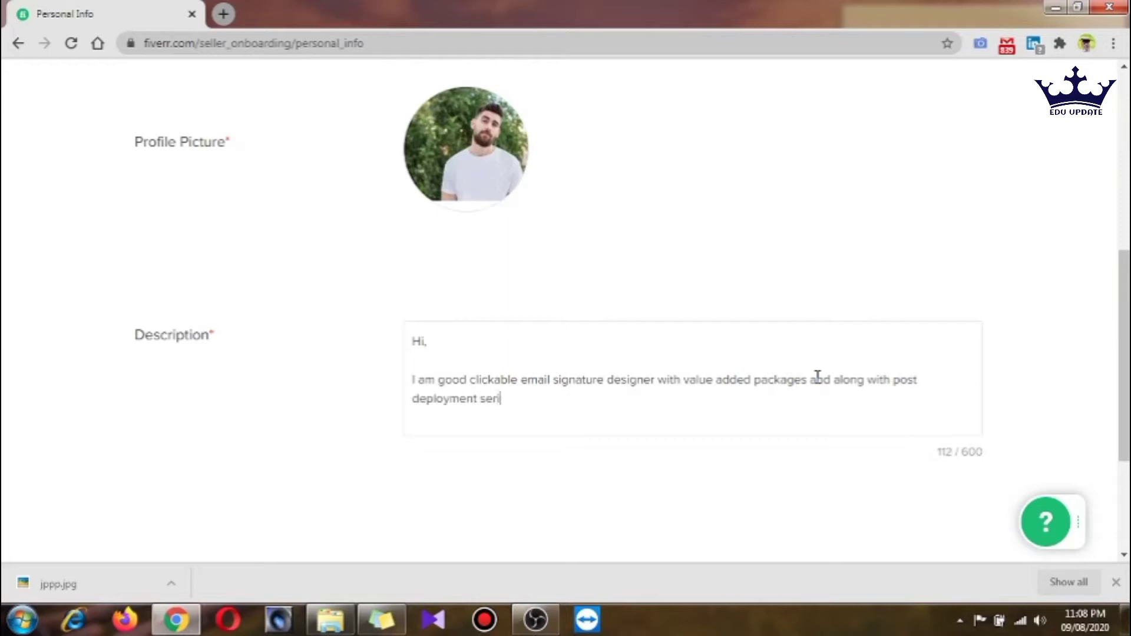
pyautogui.press('BackSpace')
pyautogui.press('BackSpace')
pyautogui.write('vi')
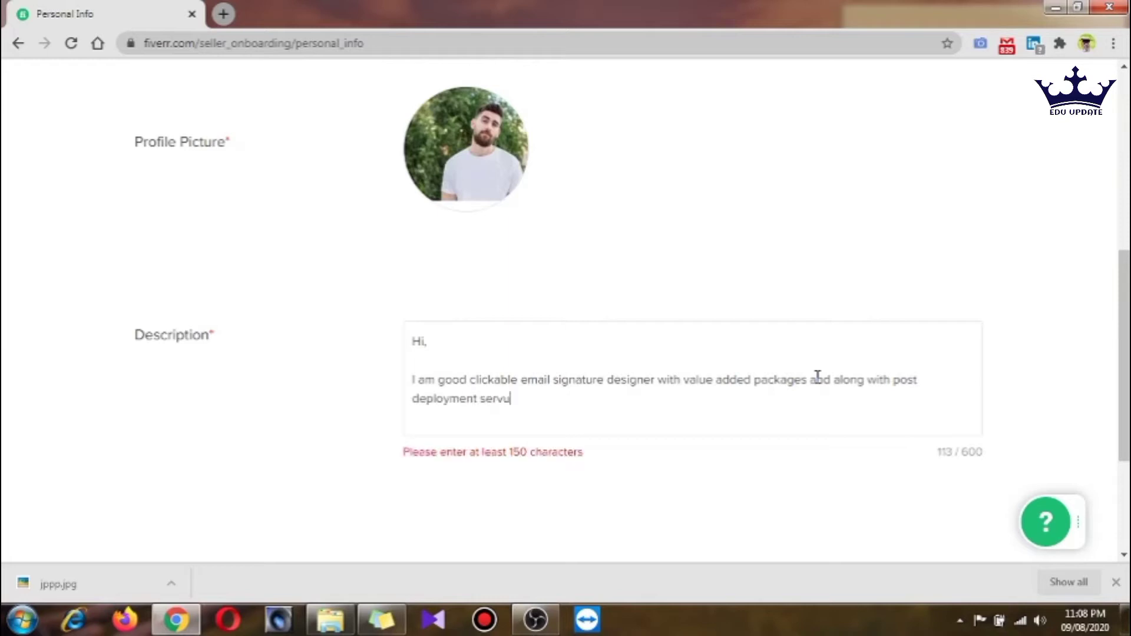
pyautogui.write('ces suc')
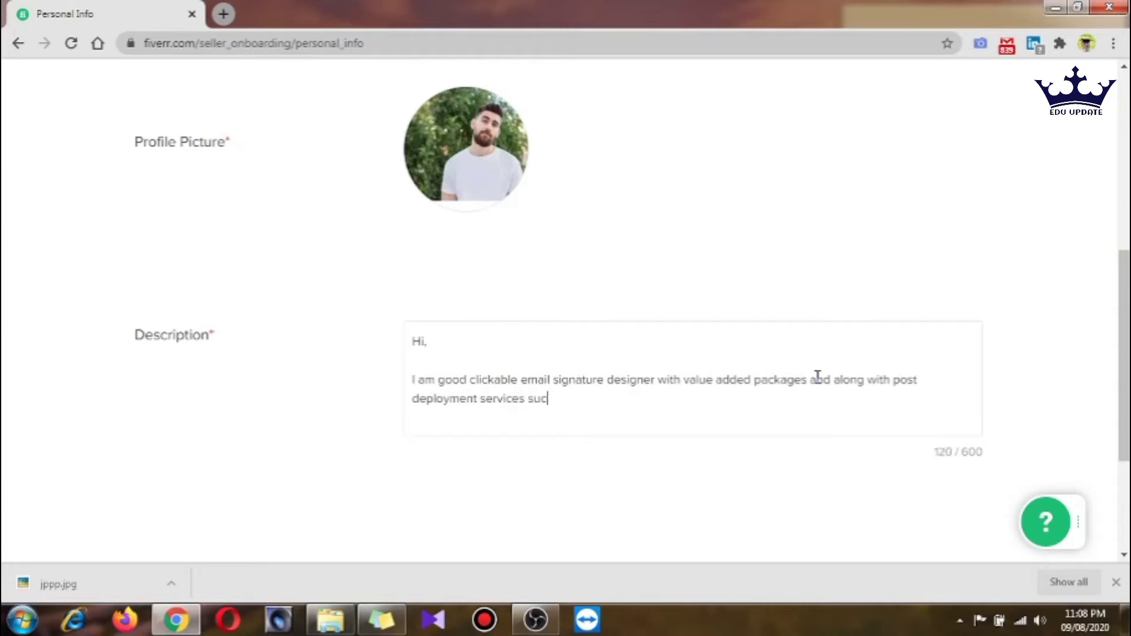
pyautogui.write('h as big fi')
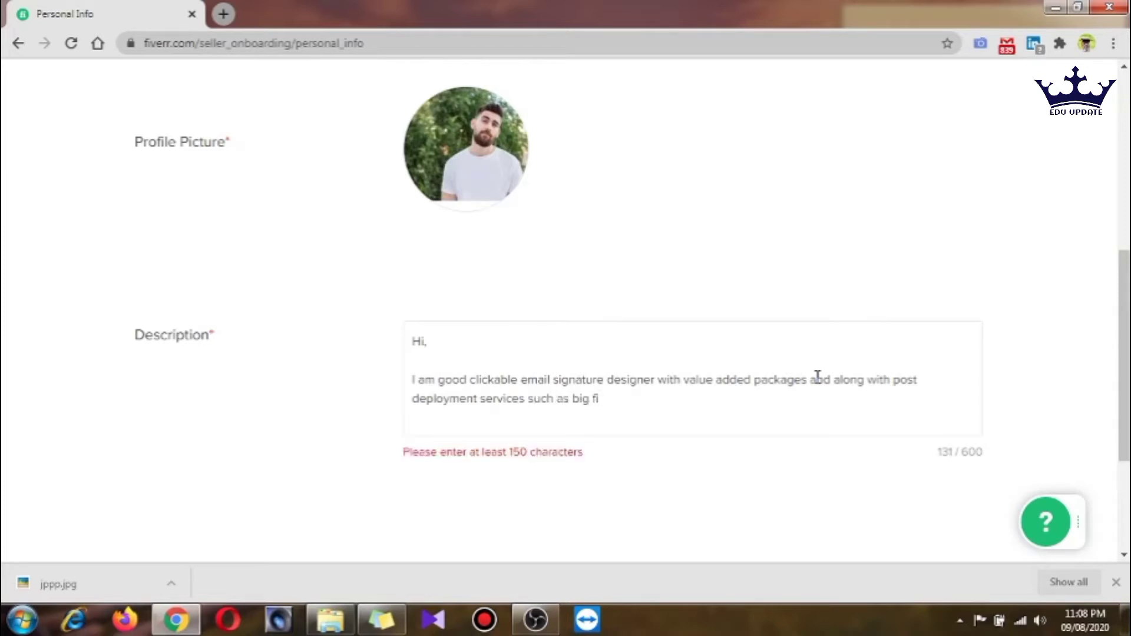
pyautogui.write('x and many mor e')
pyautogui.press('BackSpace')
pyautogui.press('BackSpace')
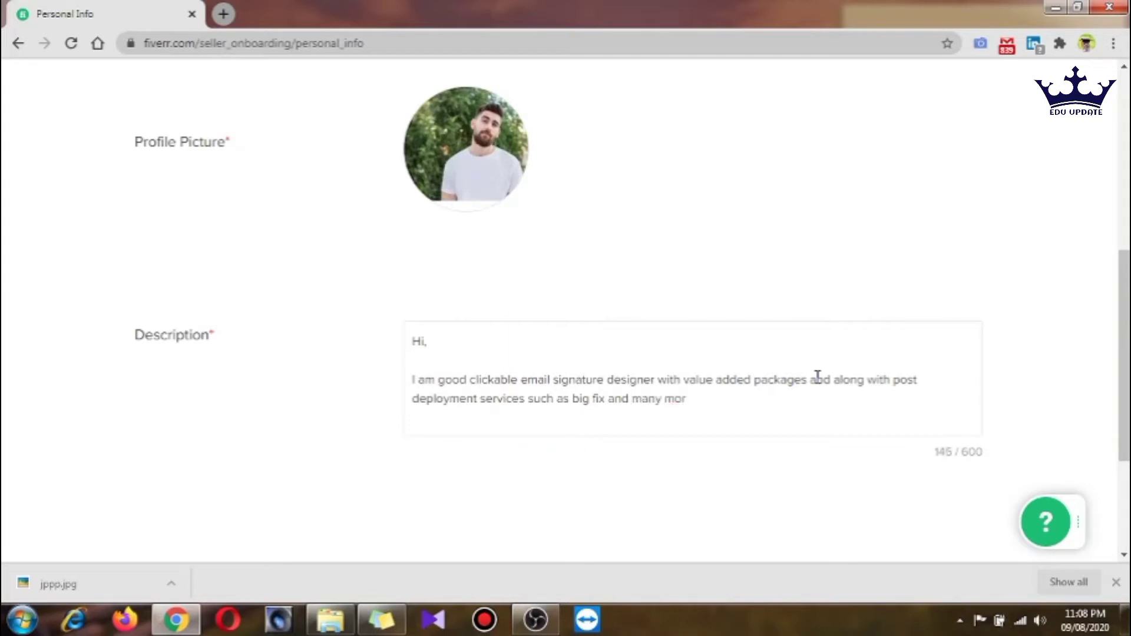
pyautogui.write('e')
pyautogui.press('BackSpace')
pyautogui.write(', ')
pyautogui.write('I am ')
pyautogui.write('also hav')
pyautogui.write('on')
pyautogui.press('BackSpace')
pyautogui.press('BackSpace')
pyautogui.write('ing t')
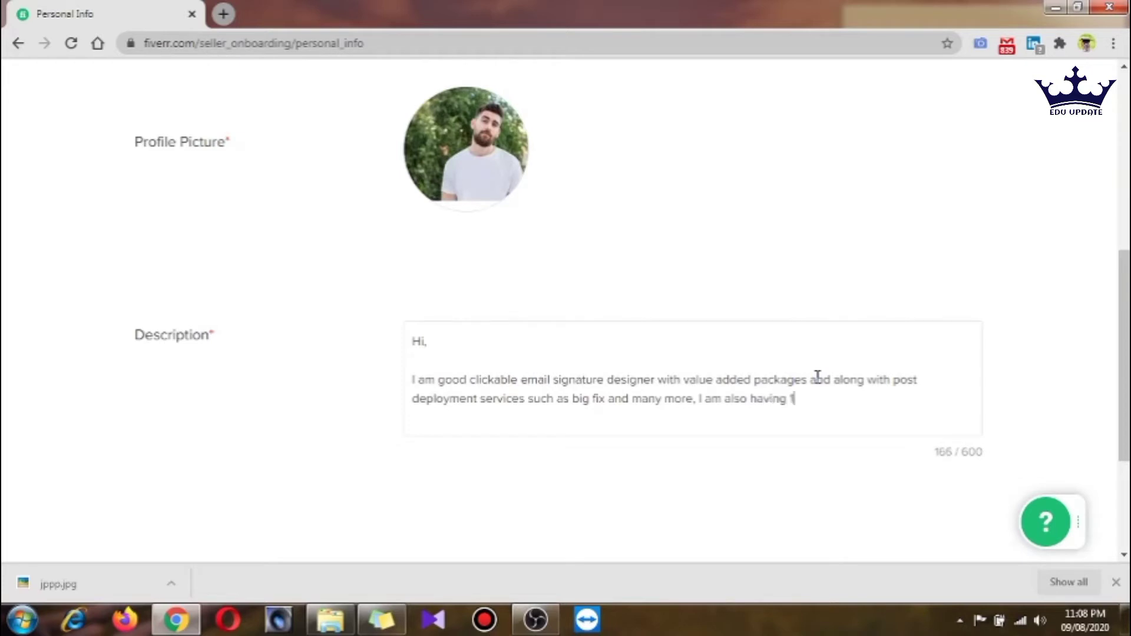
pyautogui.write('2 year of experiance in')
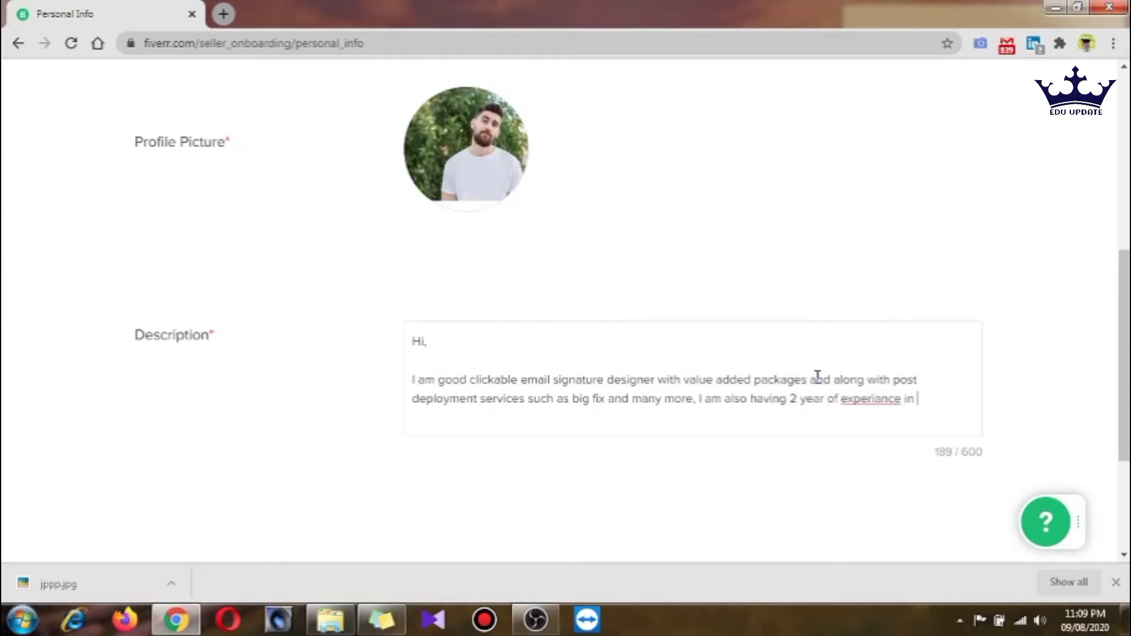
pyautogui.write(' the same')
# Correct 'experiance' to 'experience' and finish with a period and 'Thanks' on a new line
pyautogui.rightClick(854, 395)
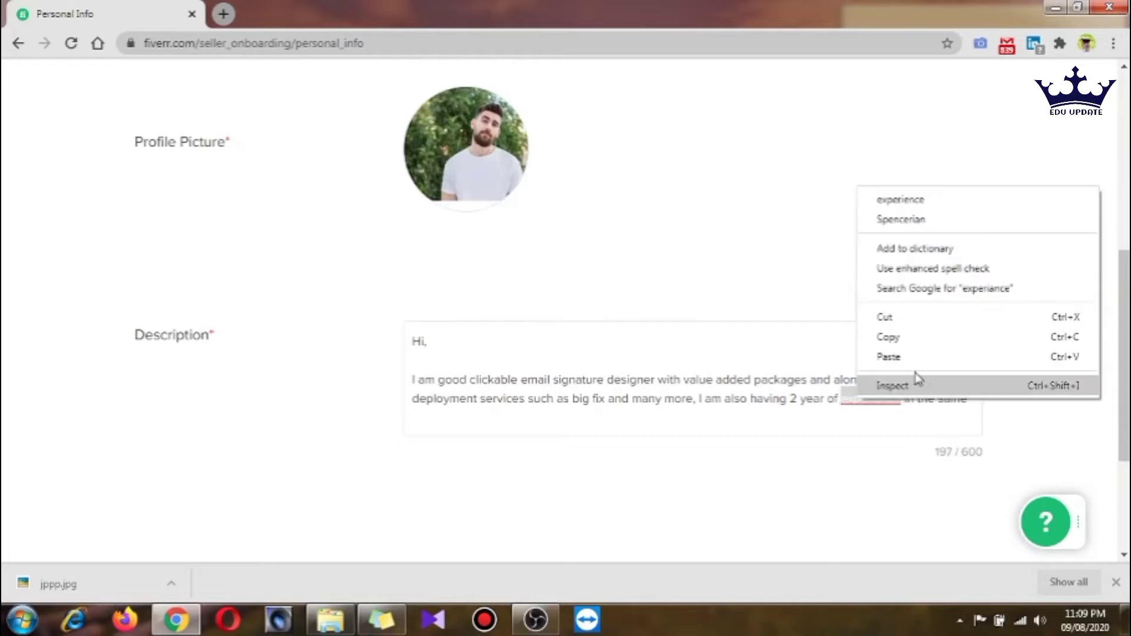
pyautogui.click(902, 200)
pyautogui.click(971, 398)
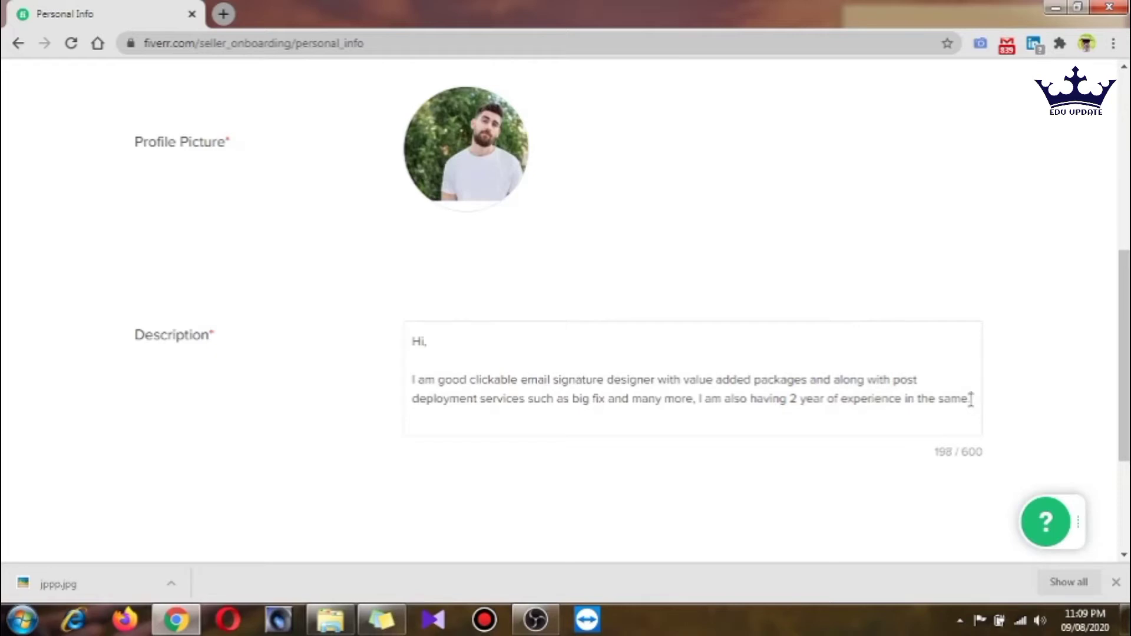
pyautogui.write('.')
pyautogui.press('Return')
pyautogui.write('Thanks')
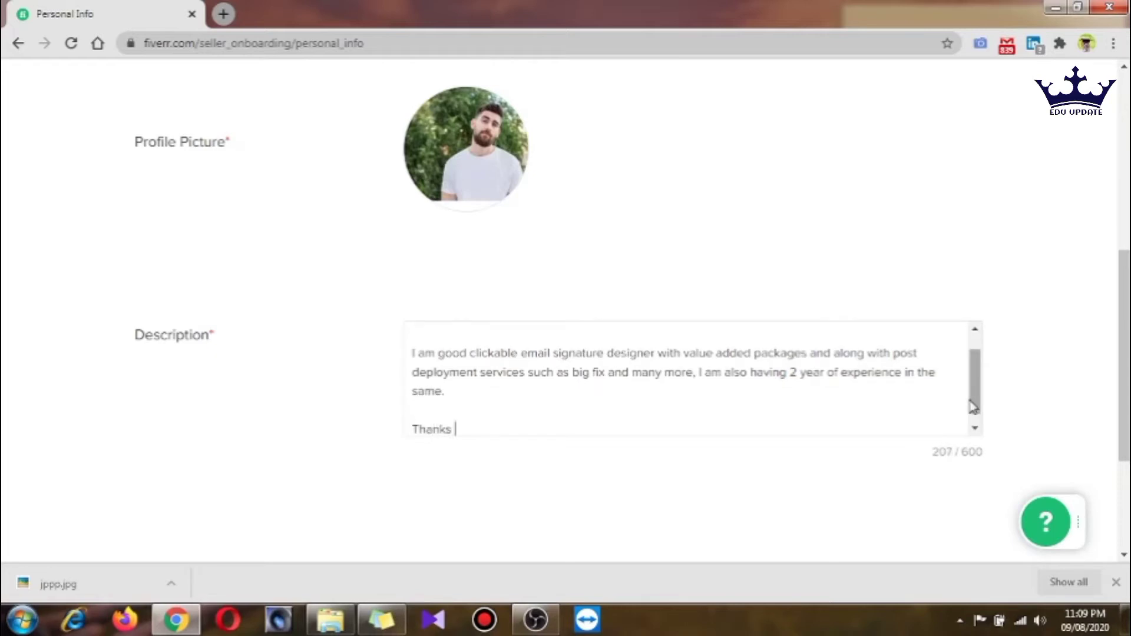
pyautogui.press('Up')
pyautogui.press('Up')
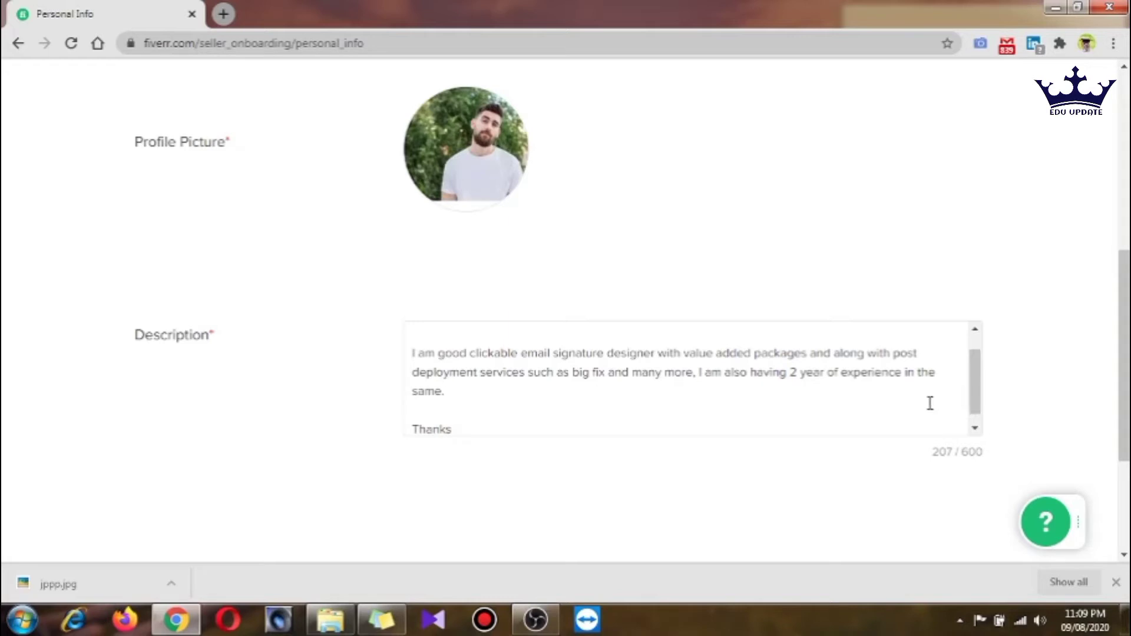
# Paste the description text into the gig sticky note for safekeeping
pyautogui.scroll(-4, 793, 497)
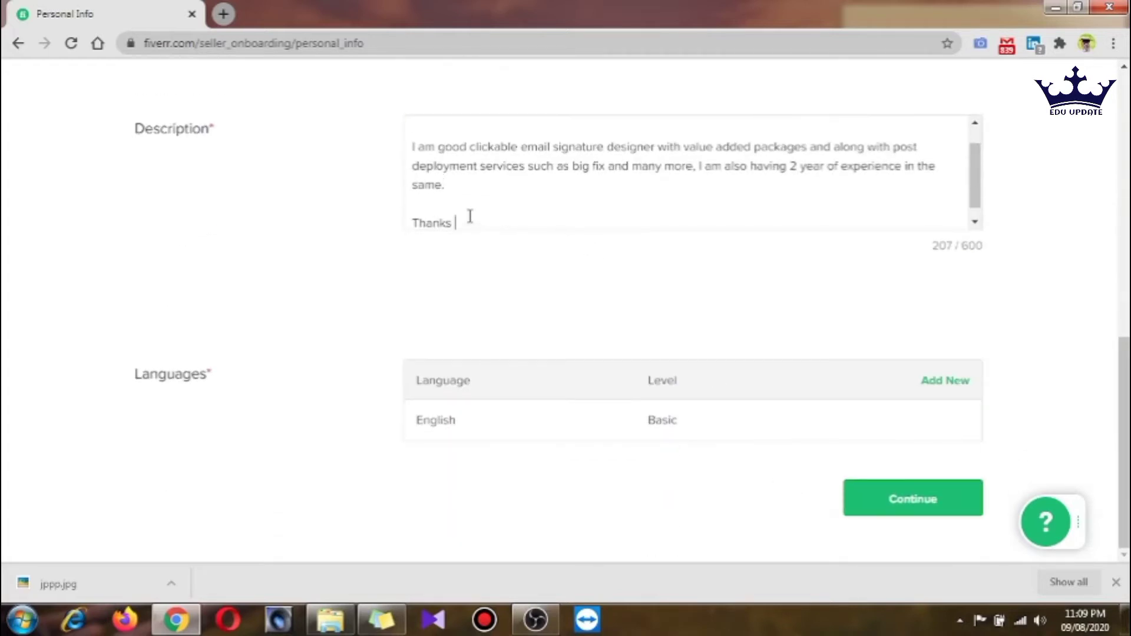
pyautogui.moveTo(470, 218); pyautogui.dragTo(386, 108)
pyautogui.hotkey('ctrl', 'c')
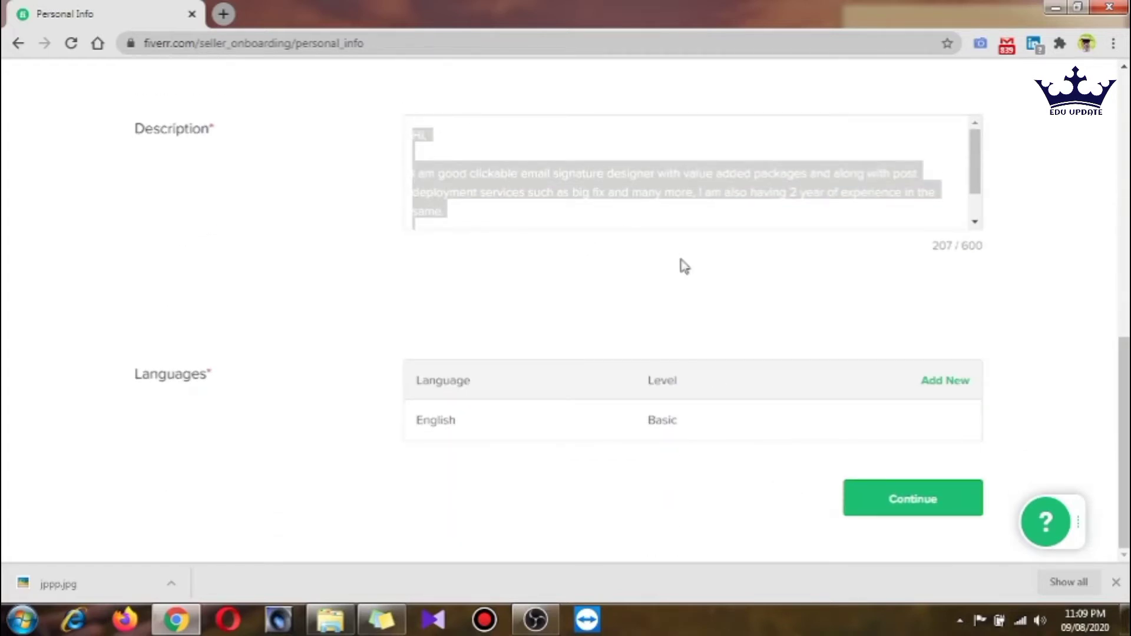
pyautogui.click(697, 295)
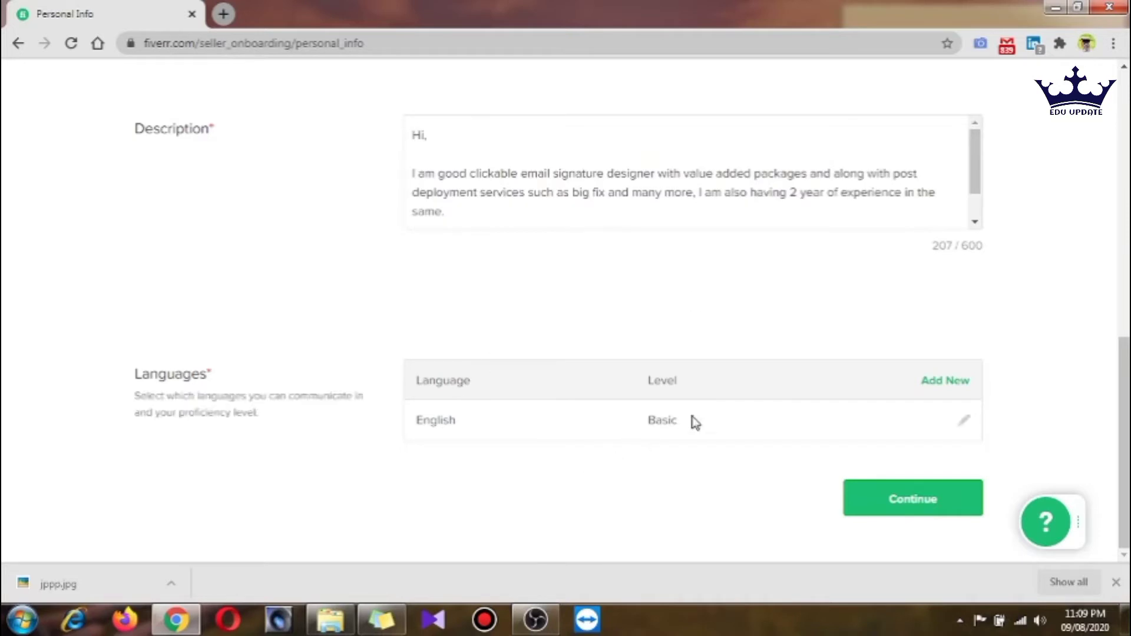
pyautogui.click(382, 619)
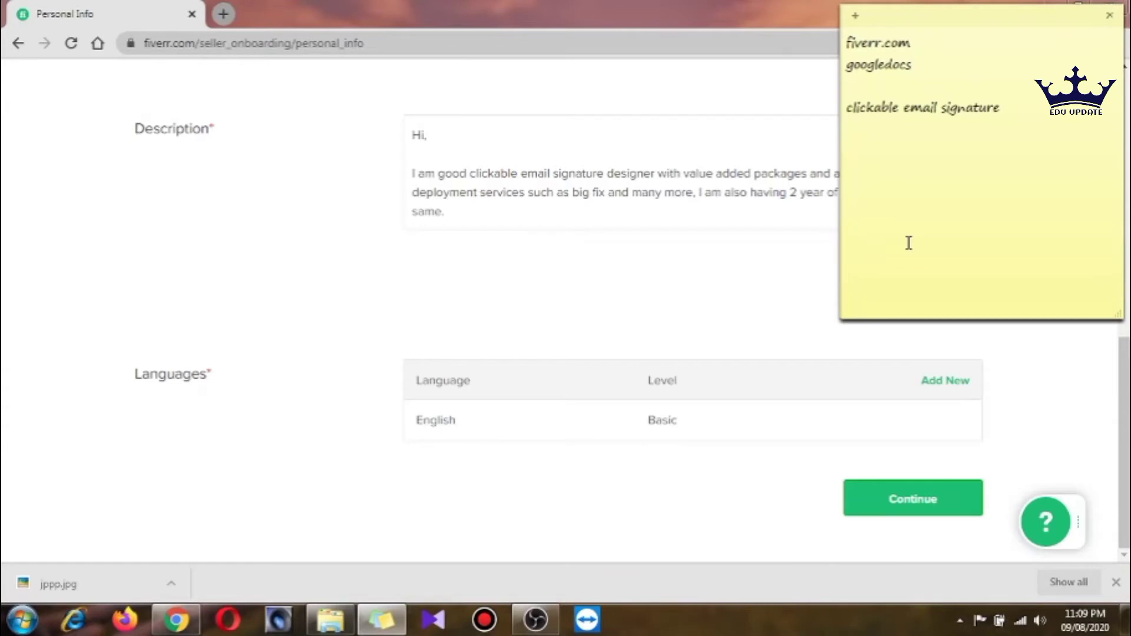
pyautogui.hotkey('ctrl', 'v')
pyautogui.click(538, 320)
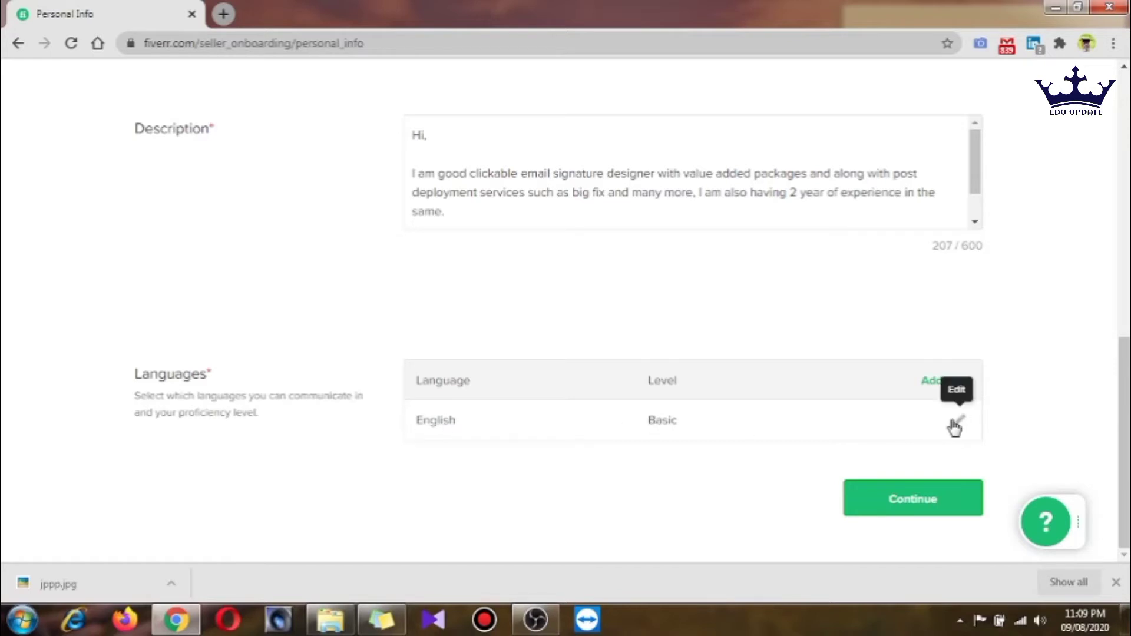
# Add Hindi as a second language
pyautogui.click(939, 388)
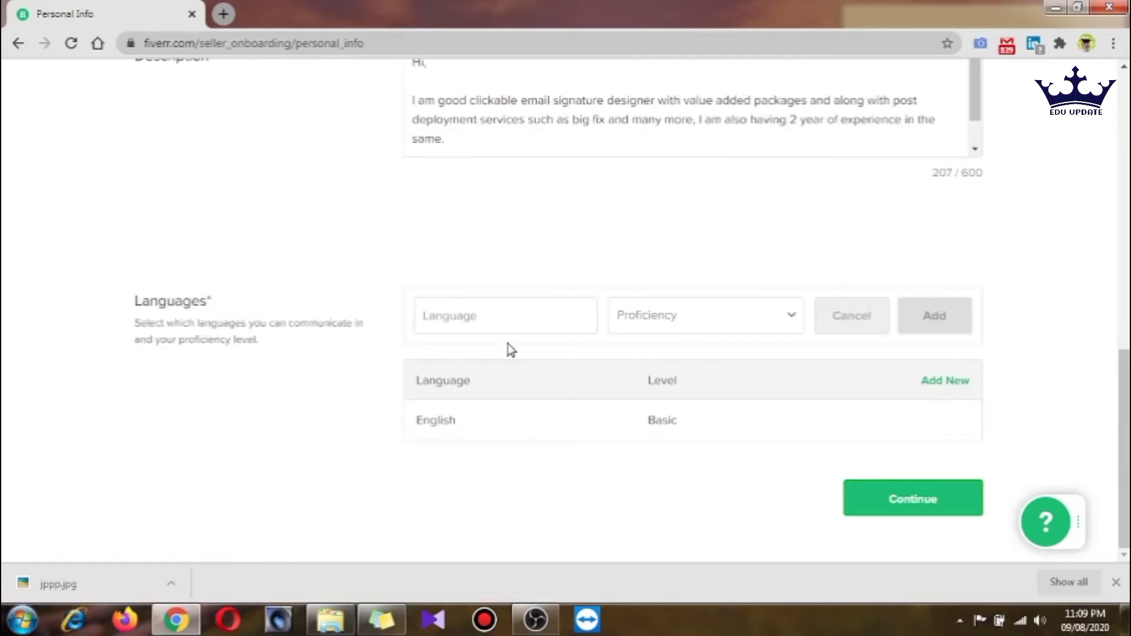
pyautogui.click(500, 325)
pyautogui.write('Hindi')
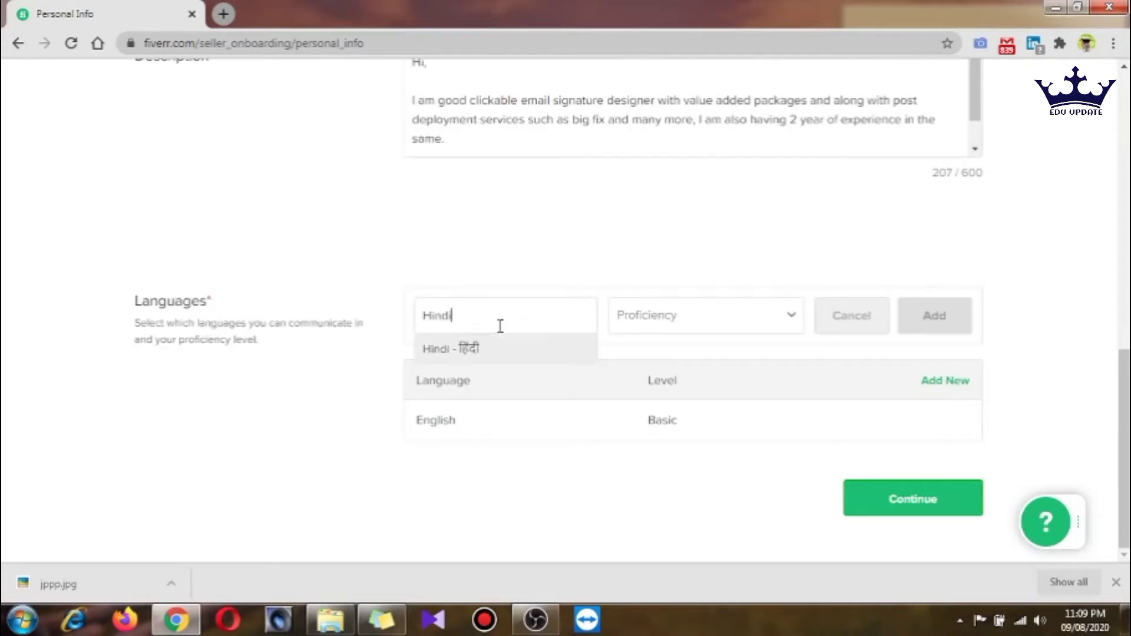
pyautogui.click(497, 353)
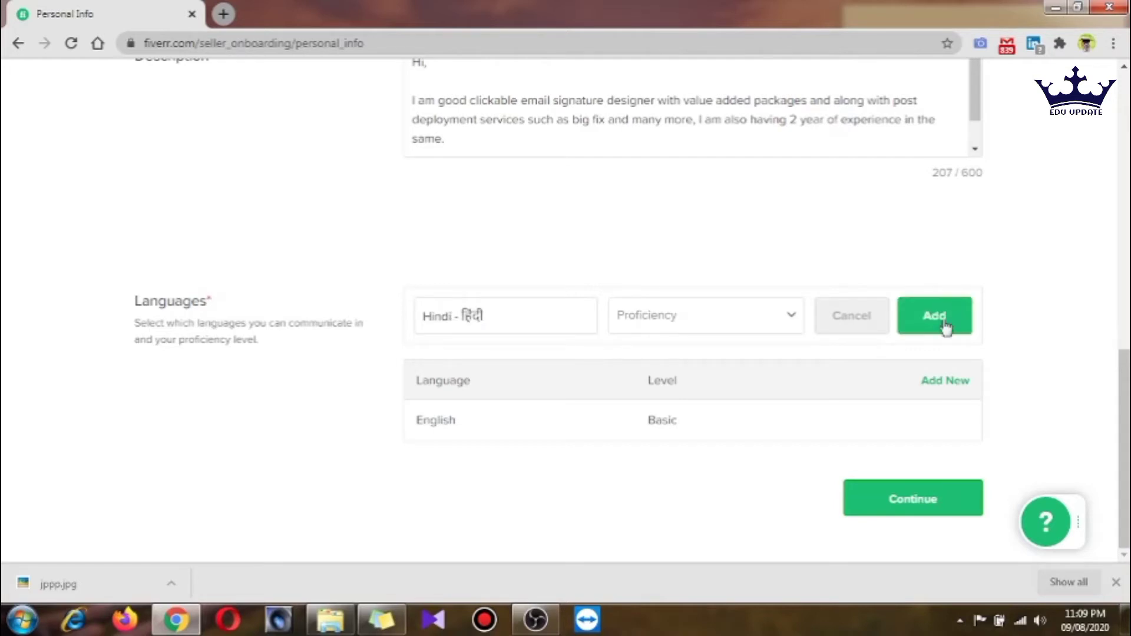
pyautogui.click(944, 323)
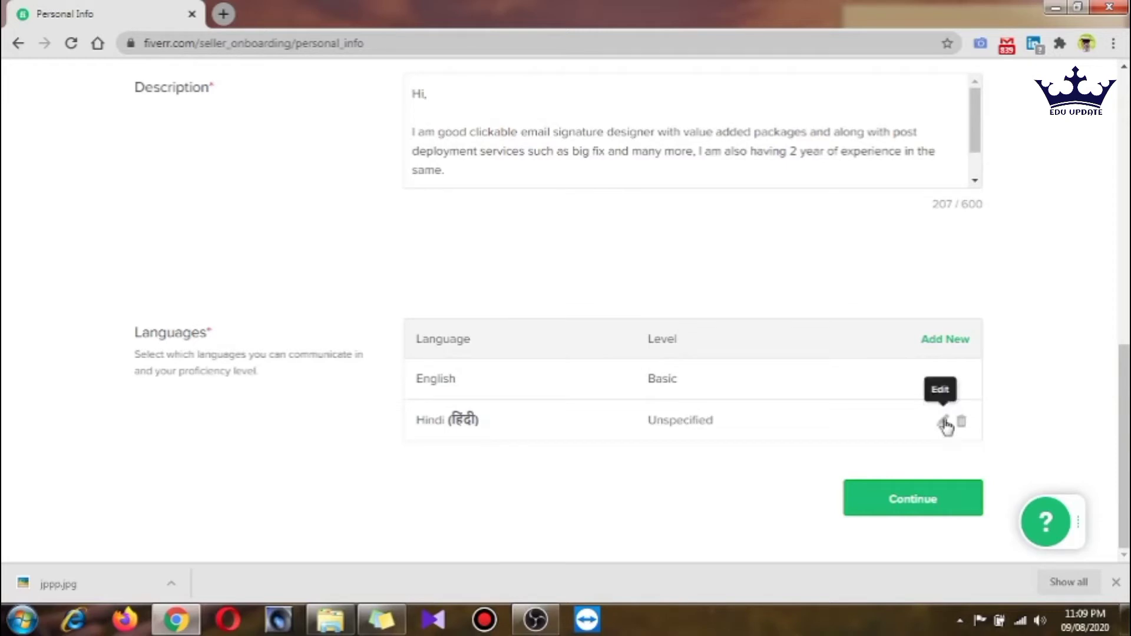
# Set both Hindi and English to Native/Bilingual, then continue to Professional Info
pyautogui.click(943, 421)
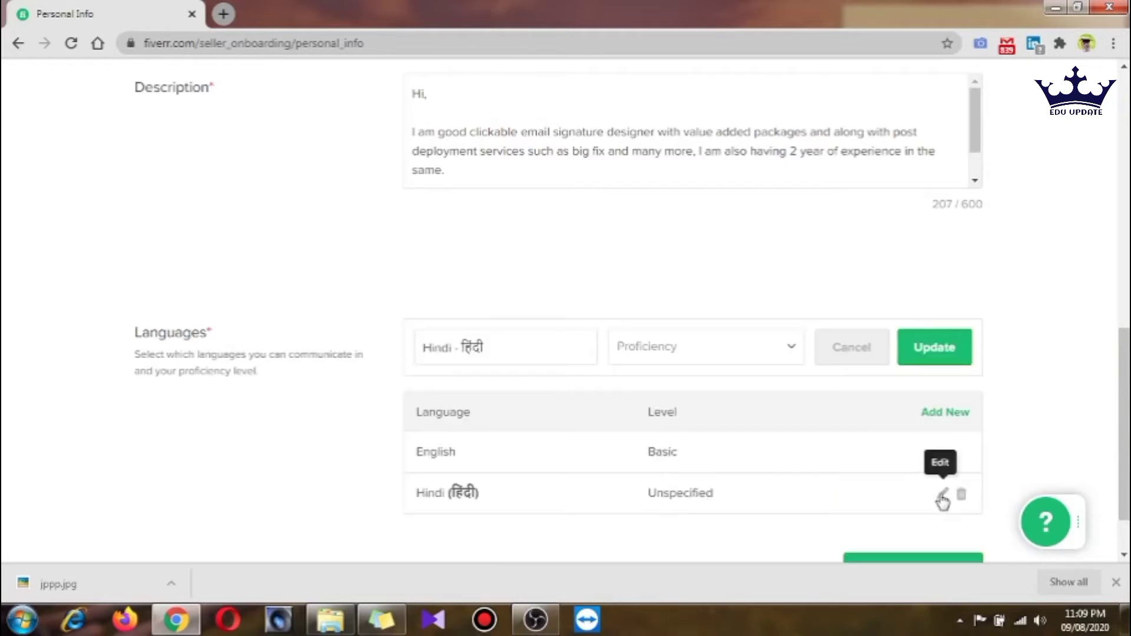
pyautogui.click(706, 346)
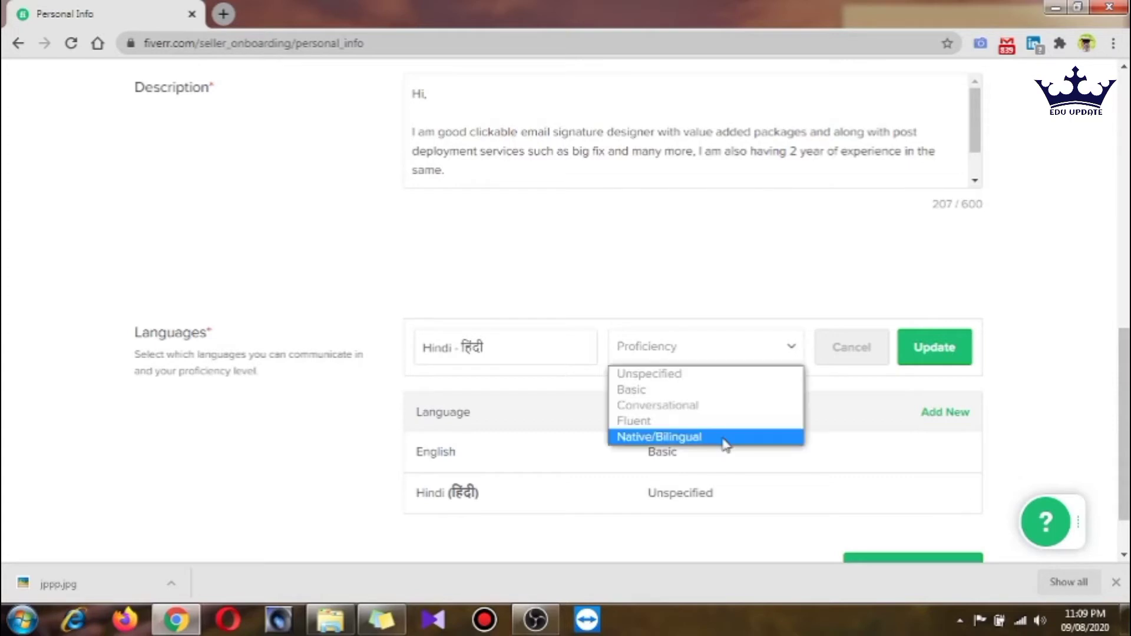
pyautogui.click(723, 439)
pyautogui.click(934, 347)
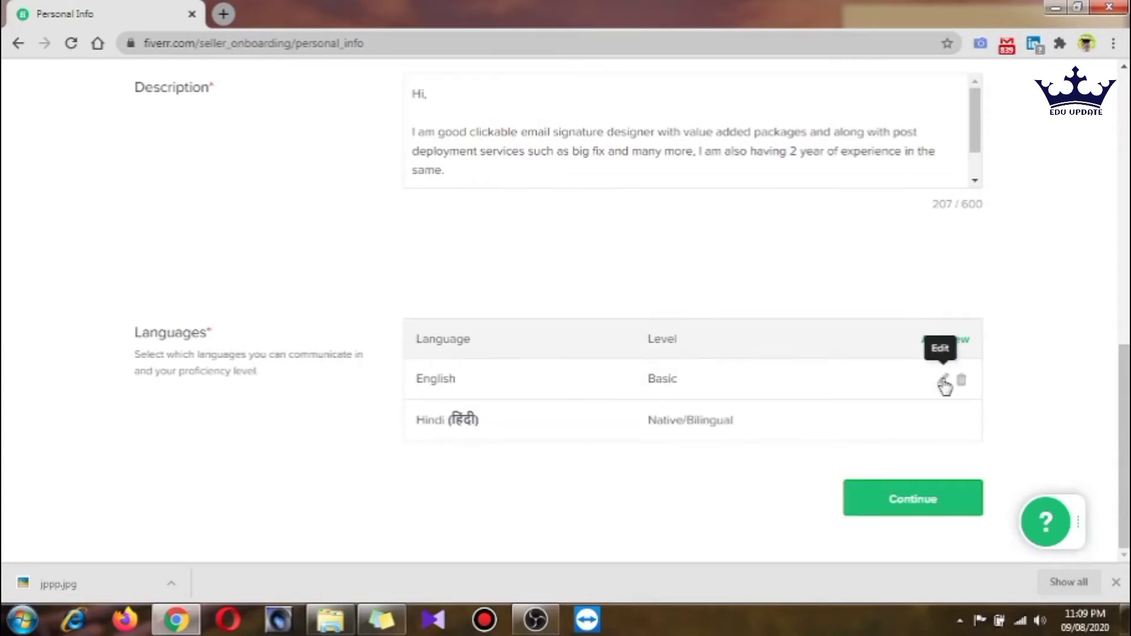
pyautogui.click(944, 384)
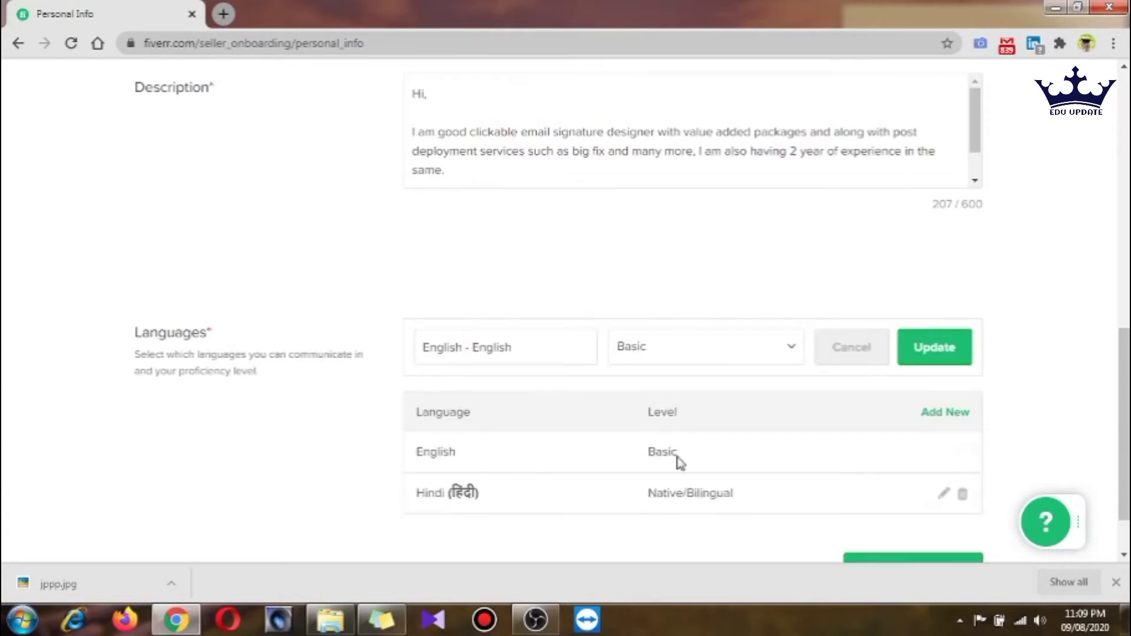
pyautogui.click(730, 352)
pyautogui.click(701, 437)
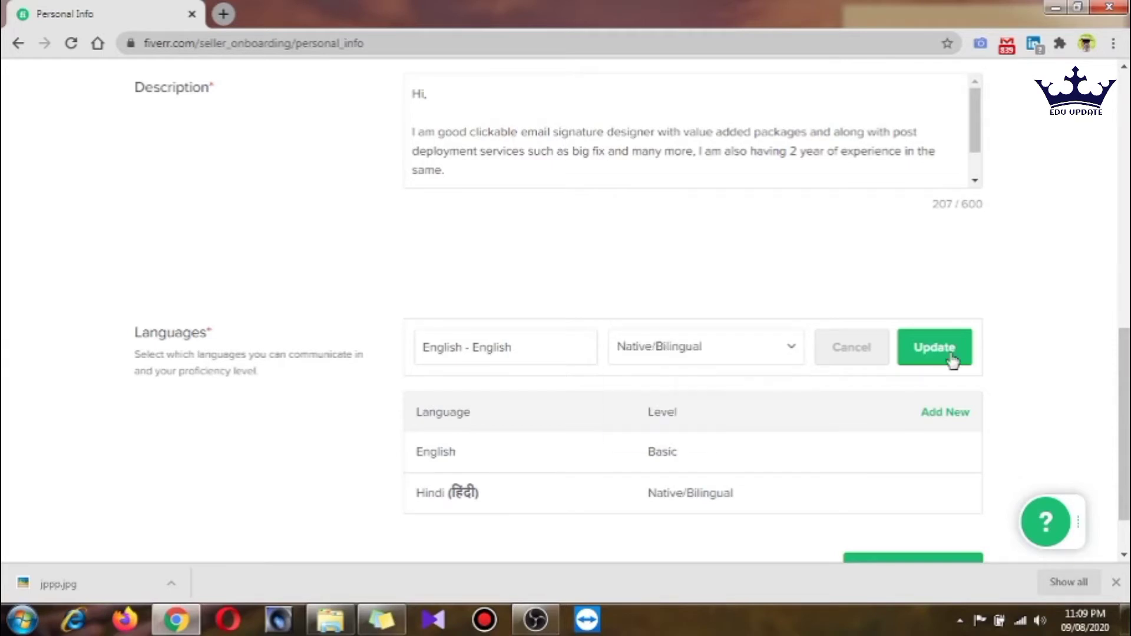
pyautogui.click(950, 358)
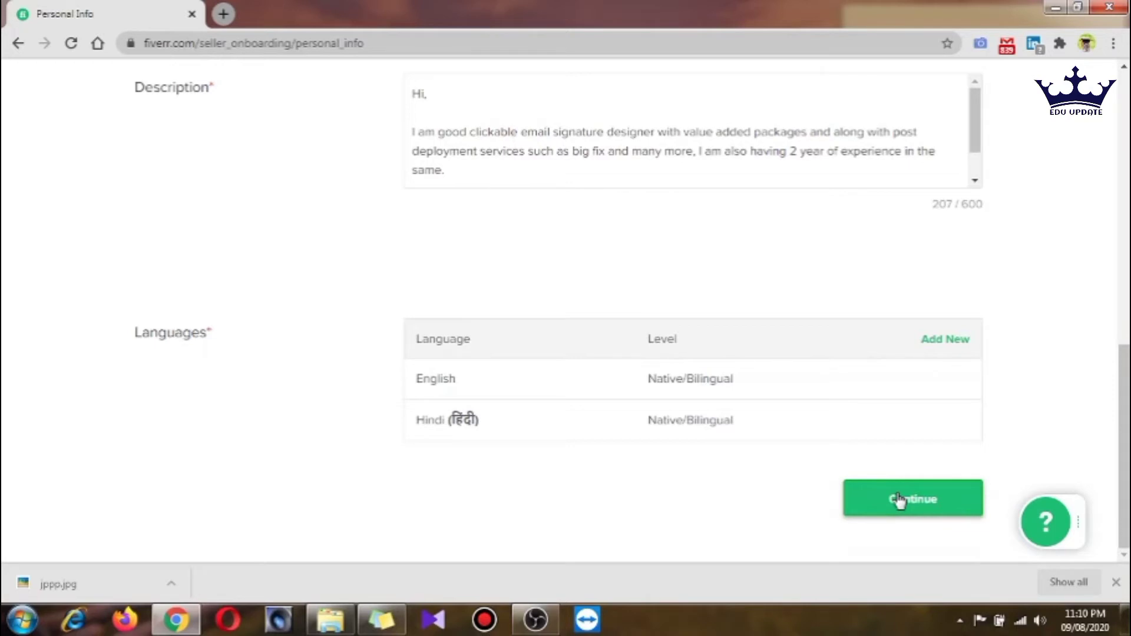
pyautogui.click(898, 501)
# Set the occupation to Digital Marketing, from 2018 to 2020
pyautogui.click(479, 370)
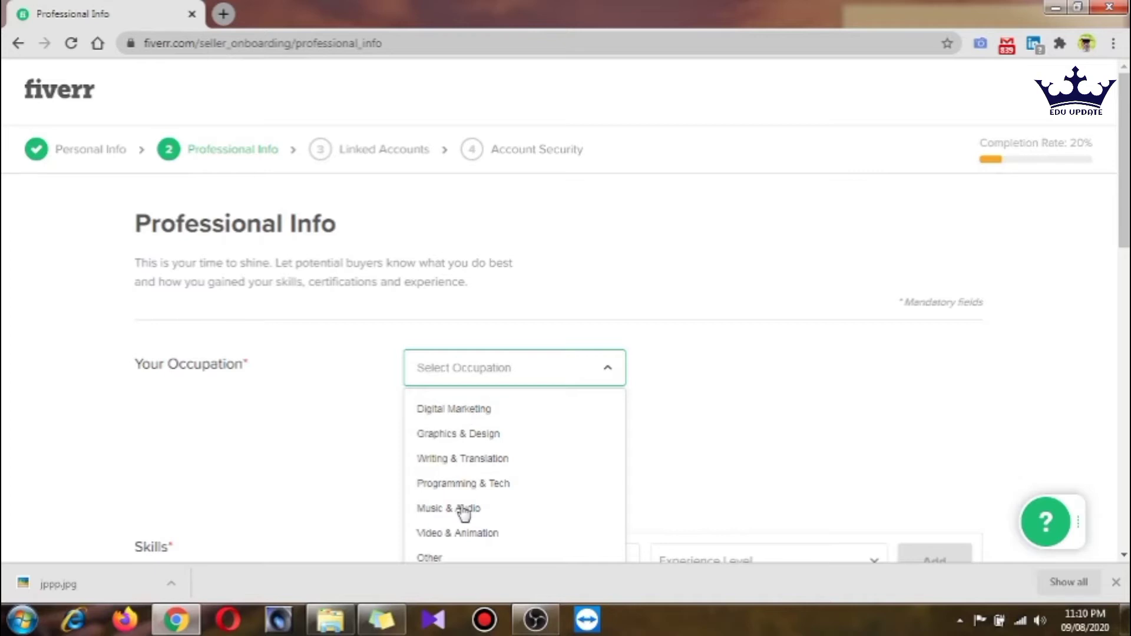
pyautogui.scroll(-2, 462, 510)
pyautogui.click(462, 328)
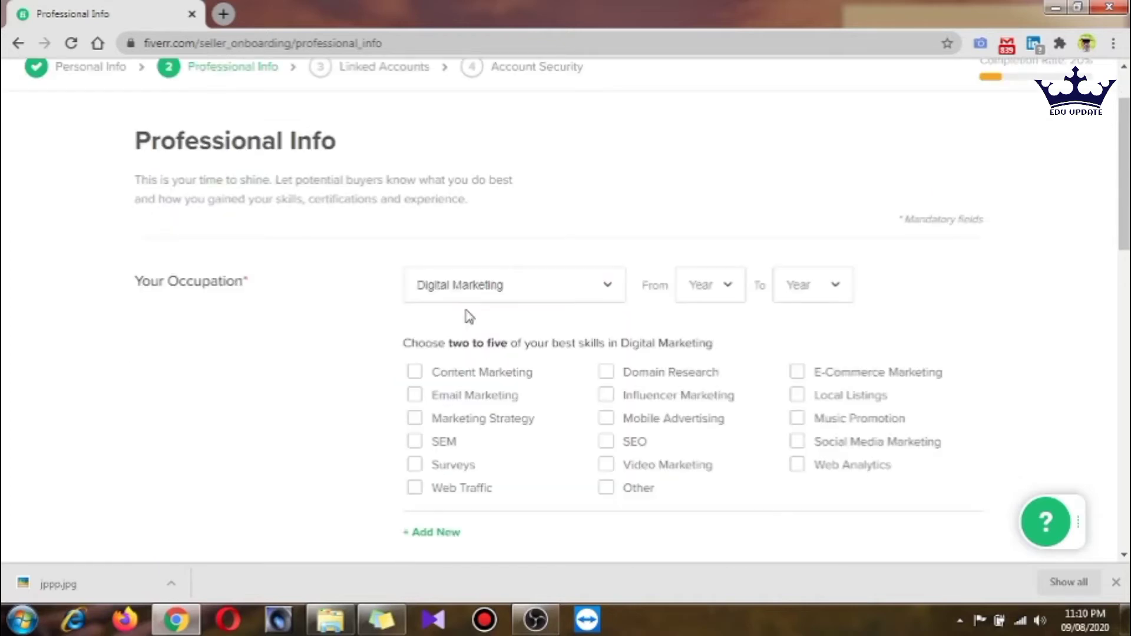
pyautogui.click(710, 285)
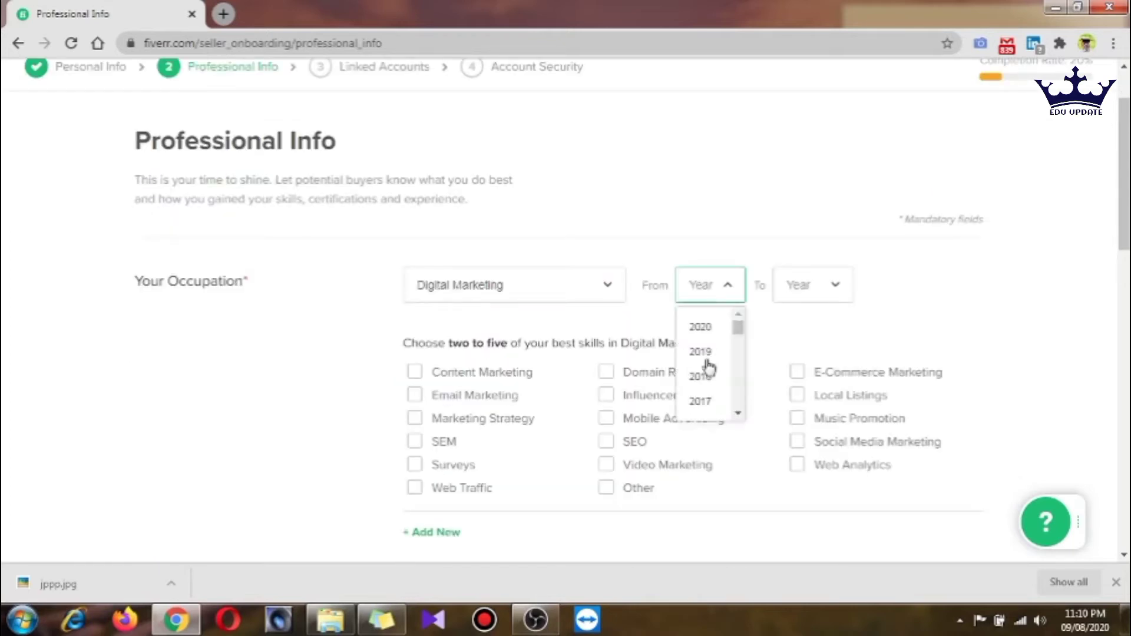
pyautogui.click(704, 375)
pyautogui.click(831, 288)
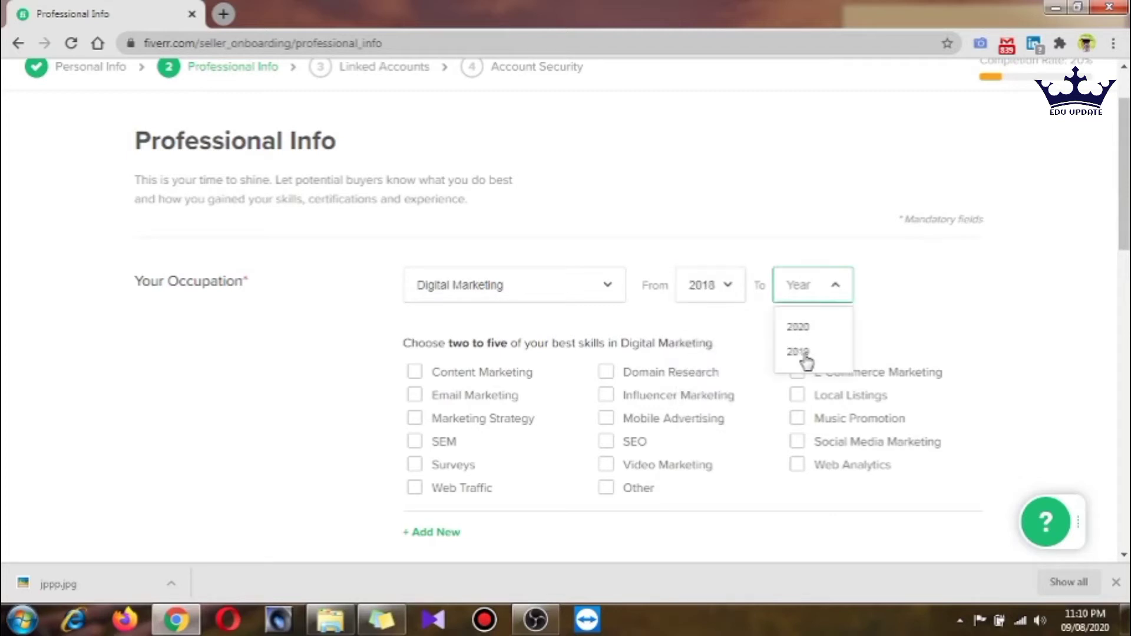
pyautogui.click(797, 326)
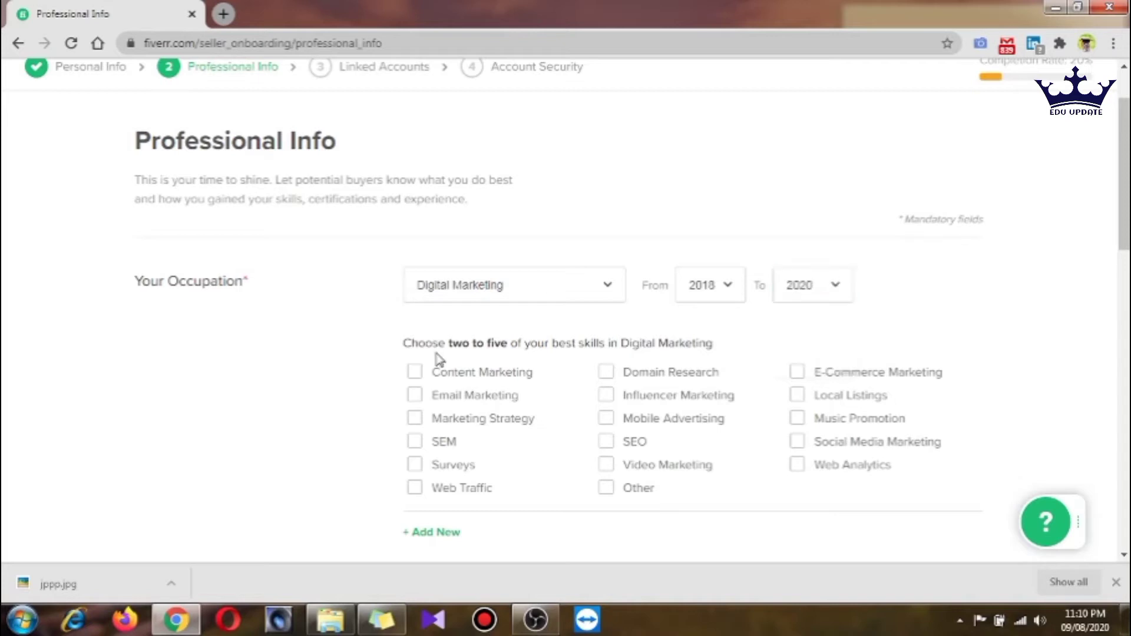
# Tick the Email Marketing, Marketing Strategy, Video Marketing and Other skills
pyautogui.scroll(-2, 498, 317)
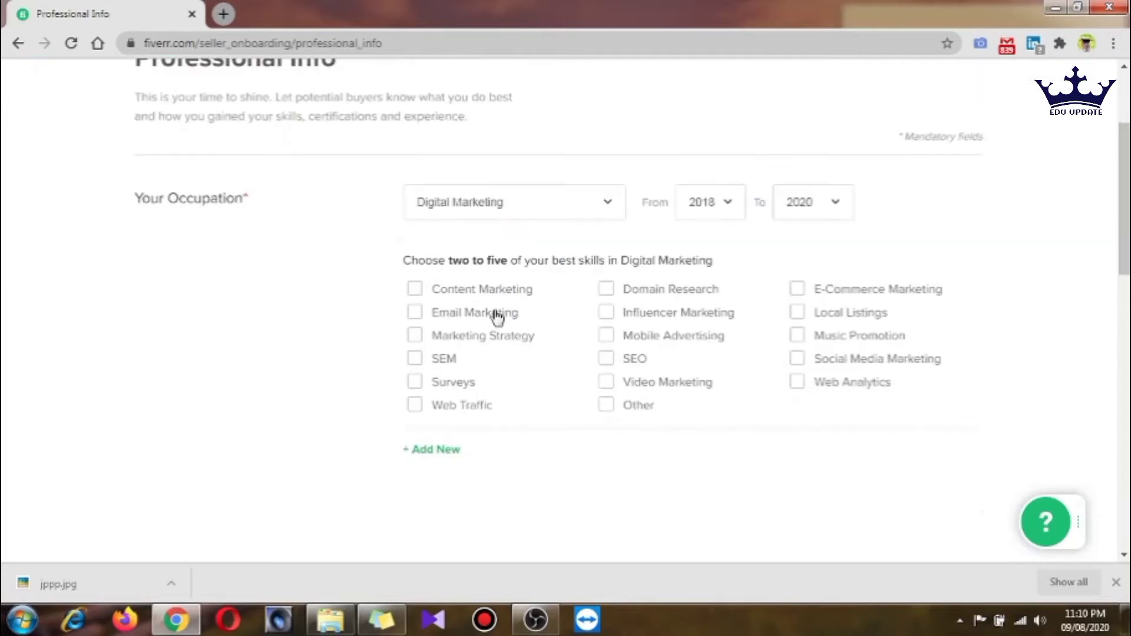
pyautogui.click(498, 317)
pyautogui.click(453, 341)
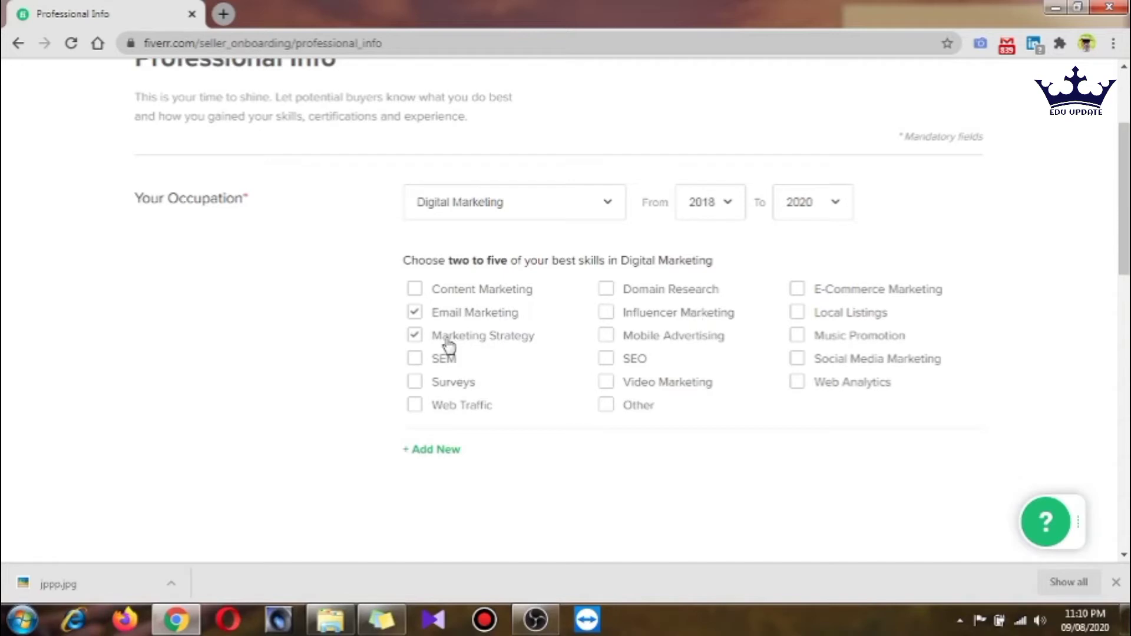
pyautogui.click(671, 390)
pyautogui.click(607, 407)
pyautogui.scroll(-3, 568, 442)
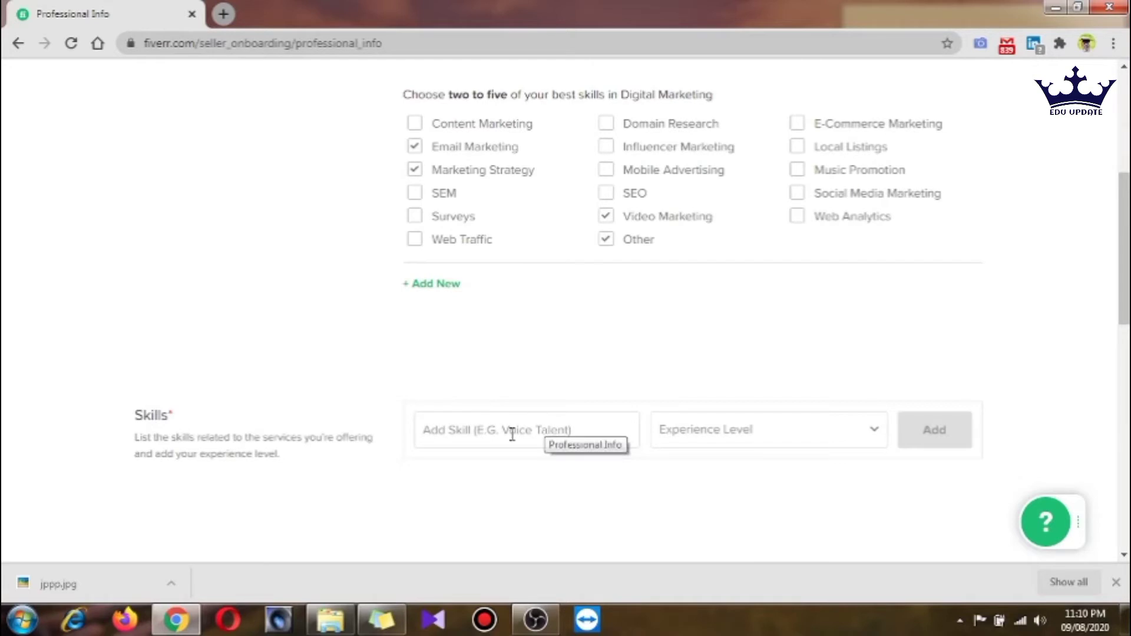
# Add Email Signature and Data Entry to the skills list at Intermediate level
pyautogui.scroll(-1, 512, 435)
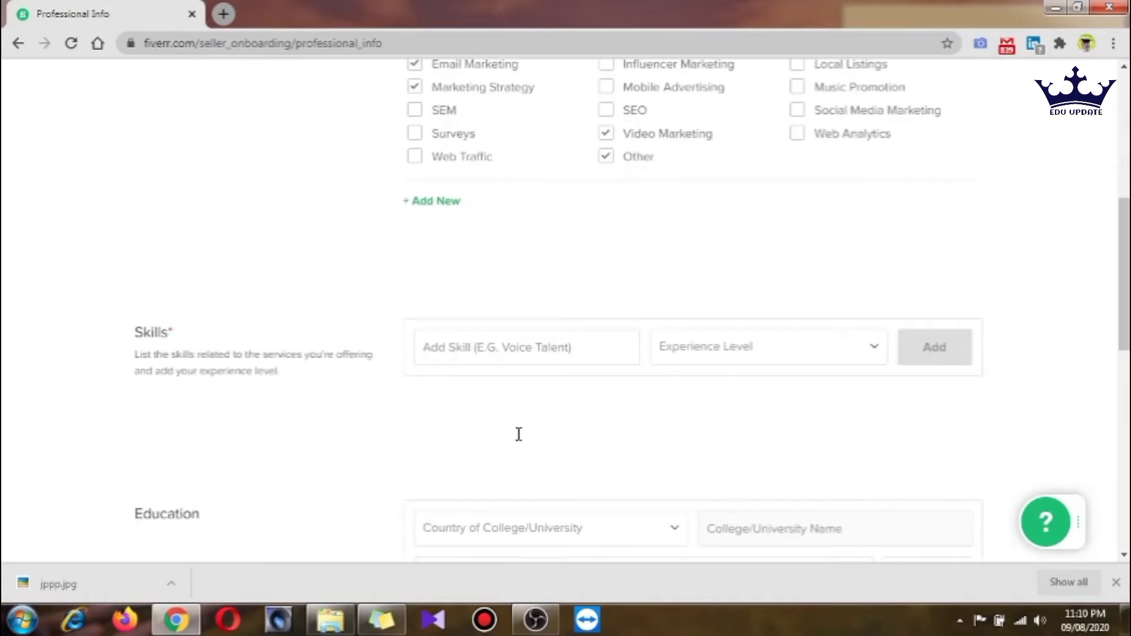
pyautogui.click(537, 352)
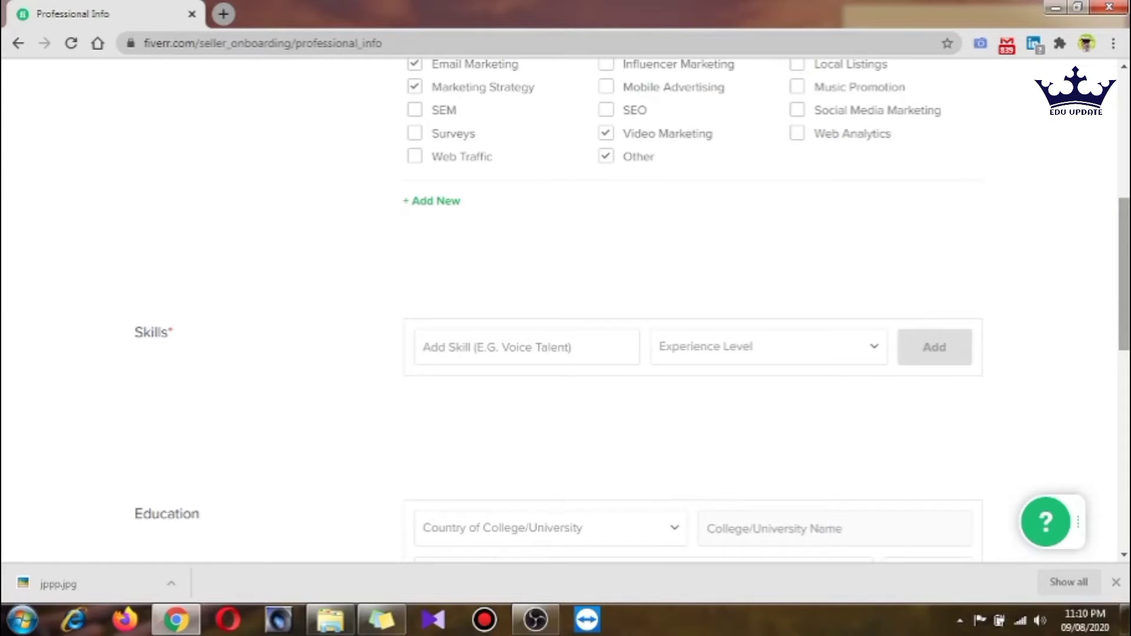
pyautogui.write('Signature')
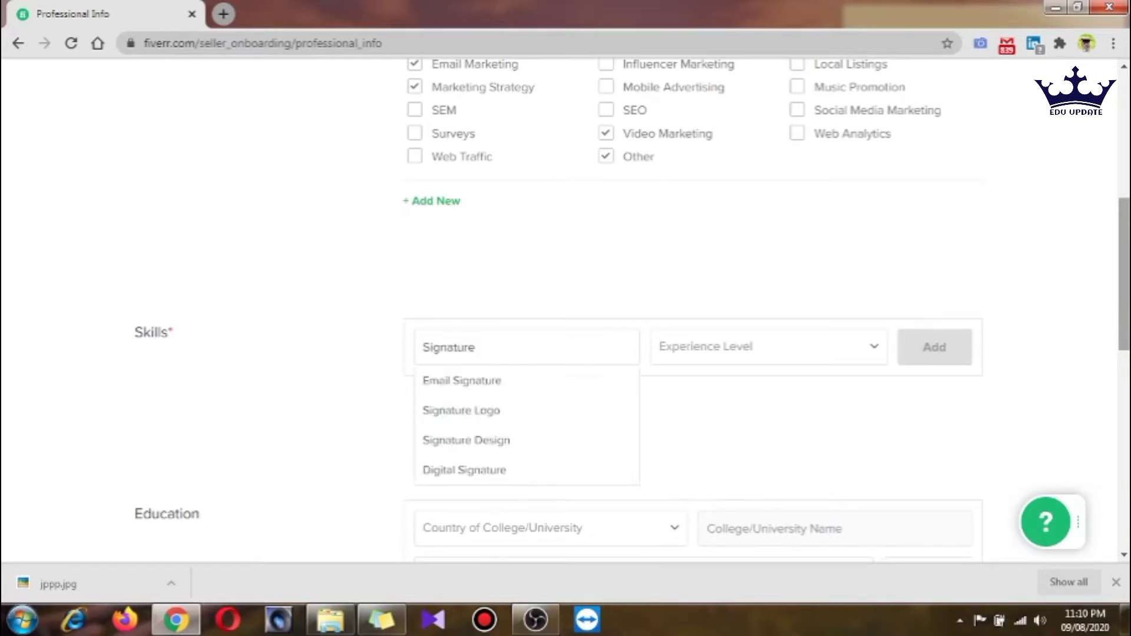
pyautogui.press('Down')
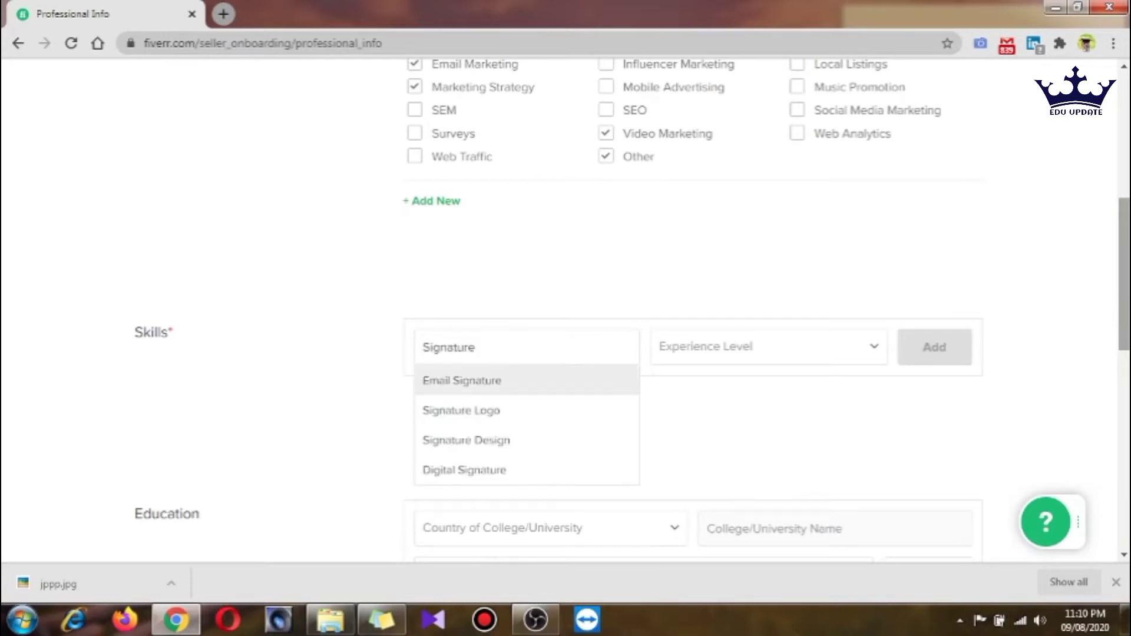
pyautogui.press('Return')
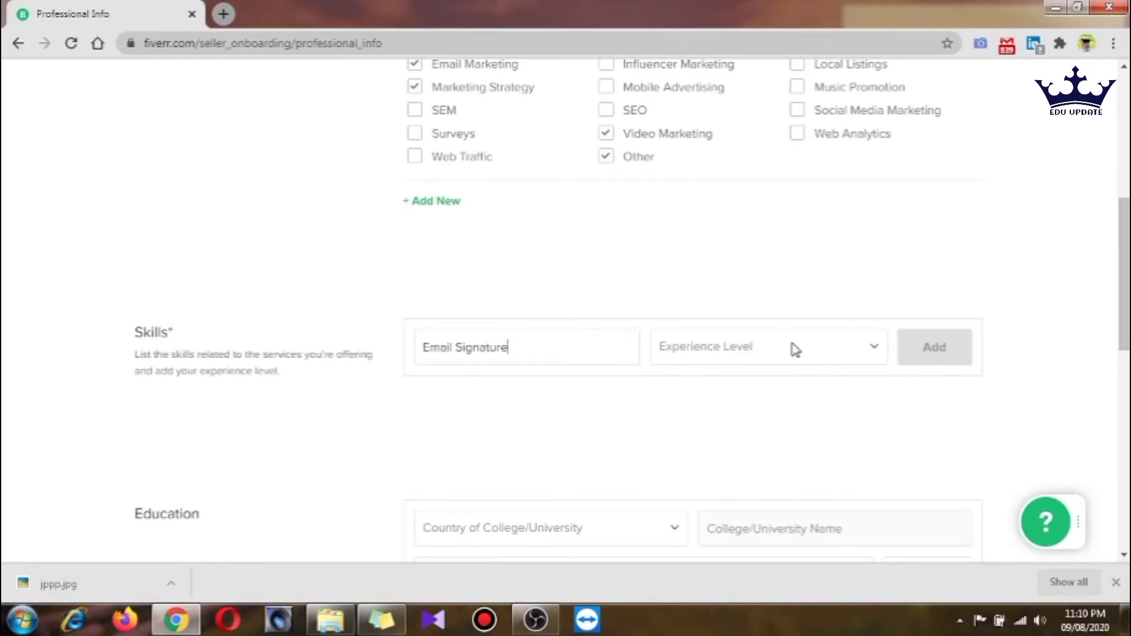
pyautogui.click(794, 349)
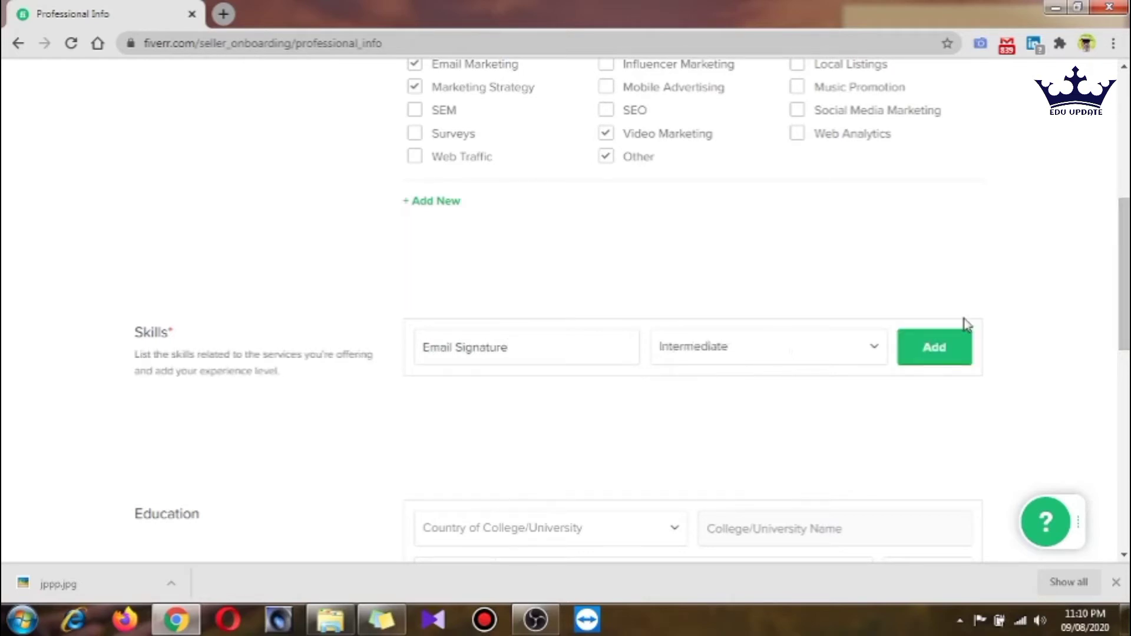
pyautogui.click(961, 338)
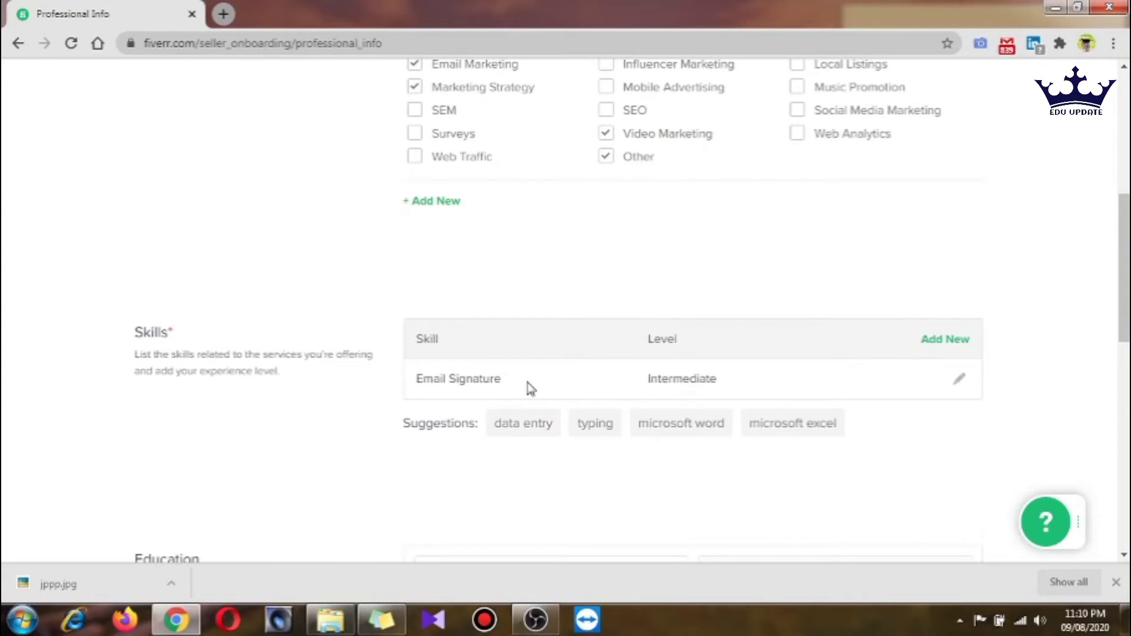
pyautogui.click(533, 431)
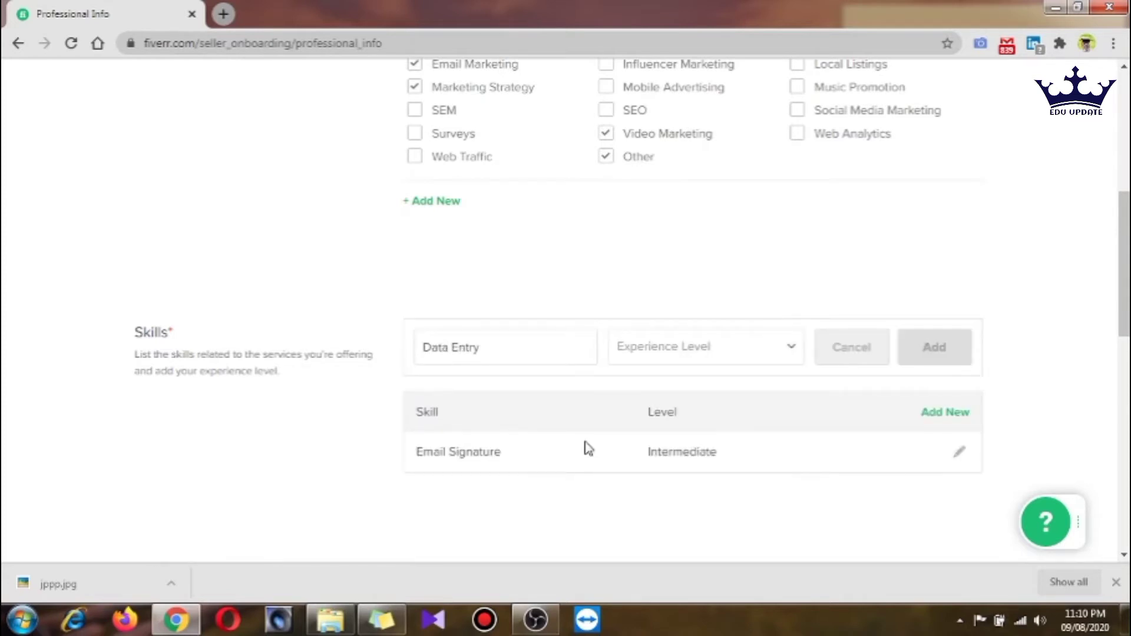
pyautogui.click(677, 346)
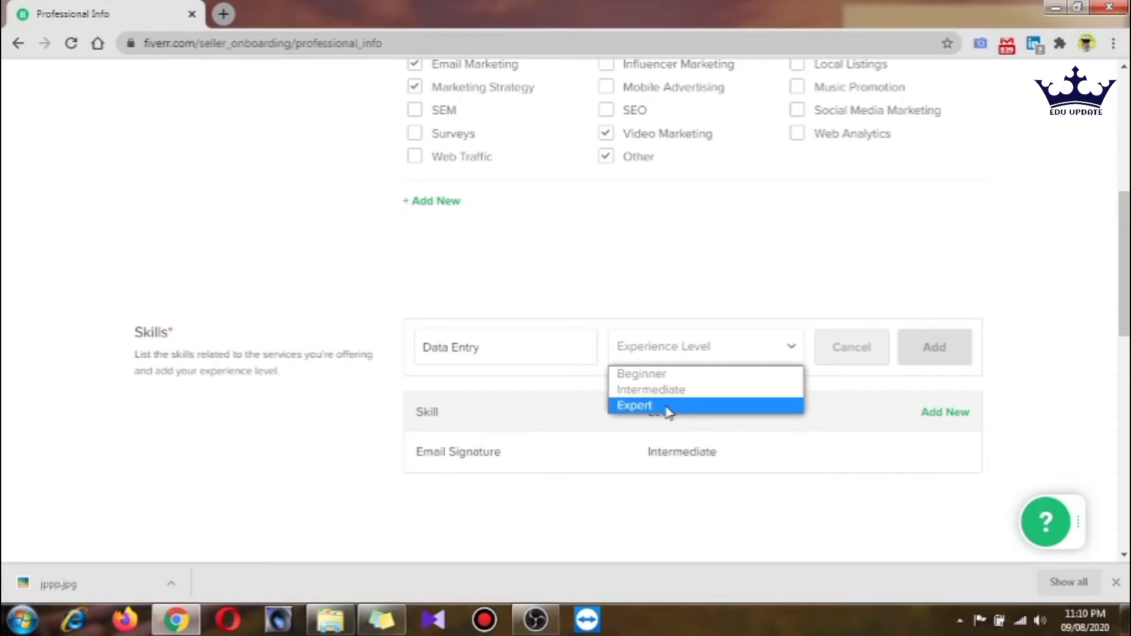
pyautogui.click(651, 390)
# Set the education college country to India
pyautogui.scroll(-2, 625, 436)
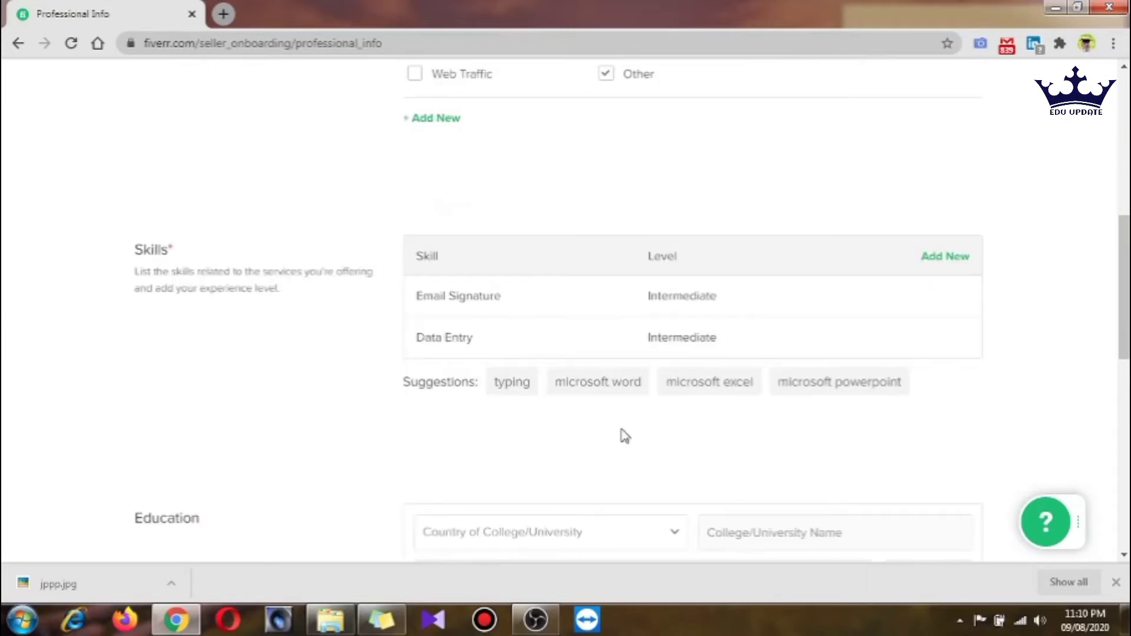
pyautogui.scroll(-2, 589, 424)
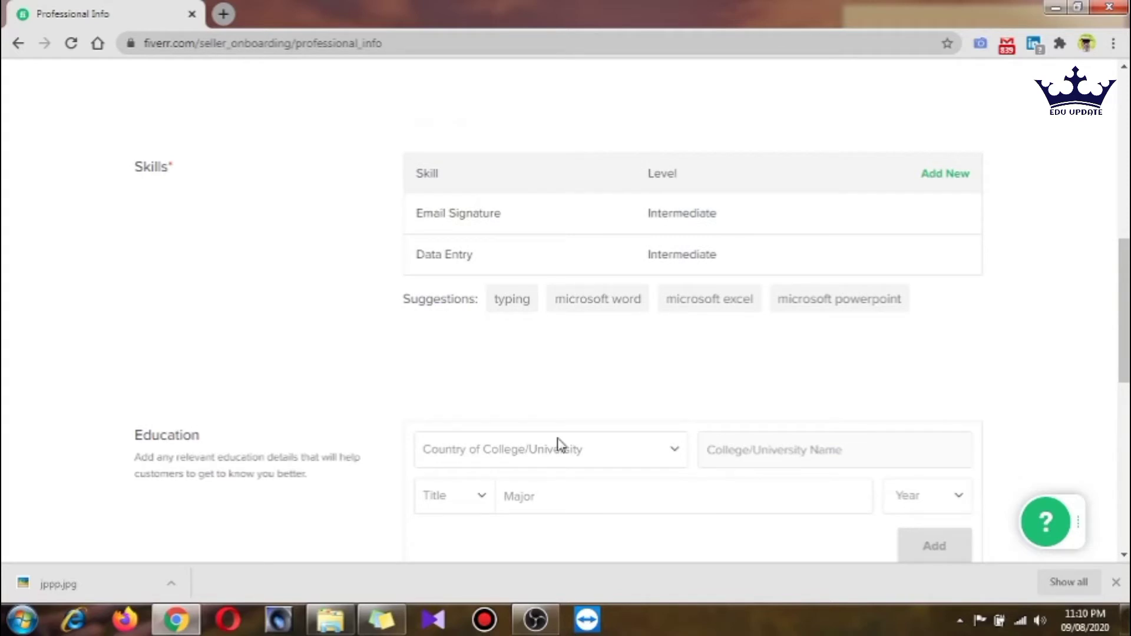
pyautogui.click(560, 446)
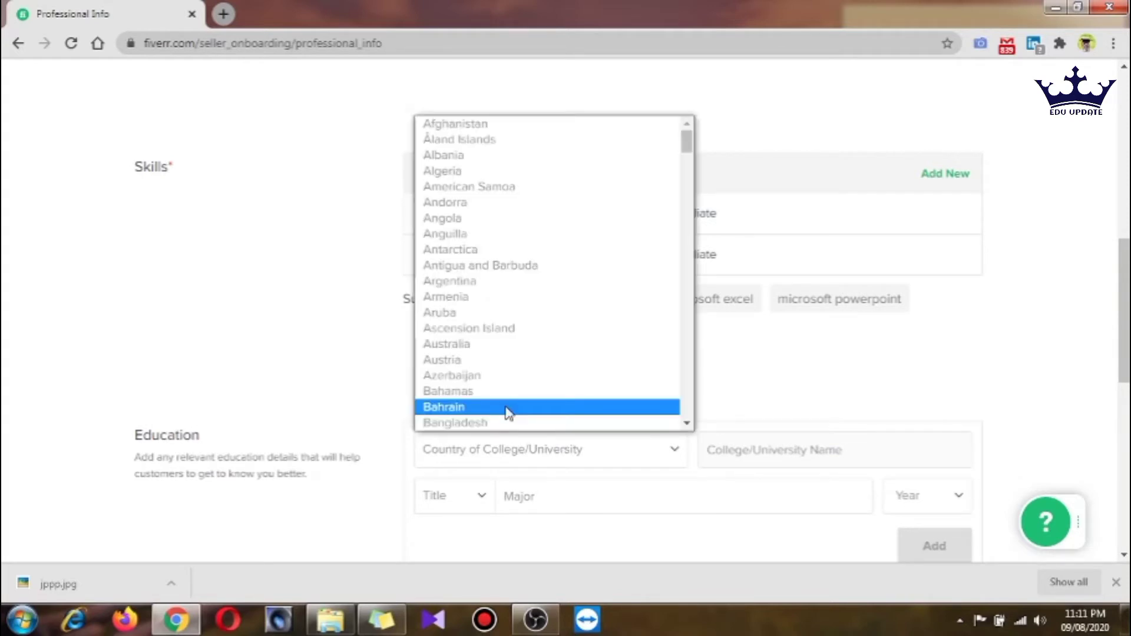
pyautogui.write('india')
pyautogui.press('Return')
pyautogui.scroll(-1, 499, 480)
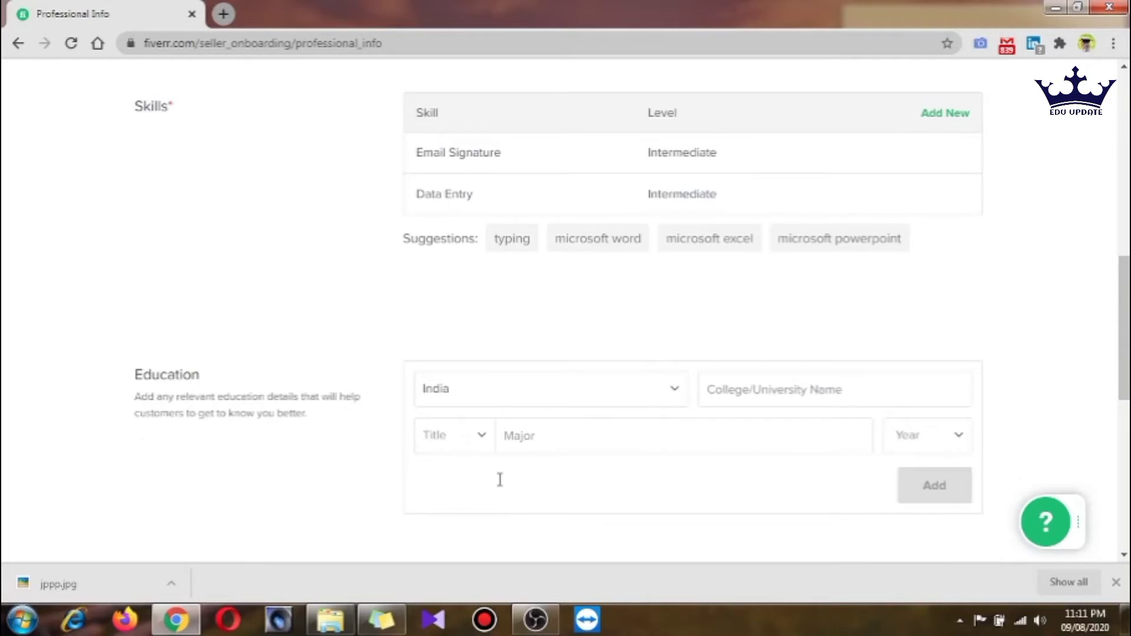
pyautogui.scroll(-2, 500, 480)
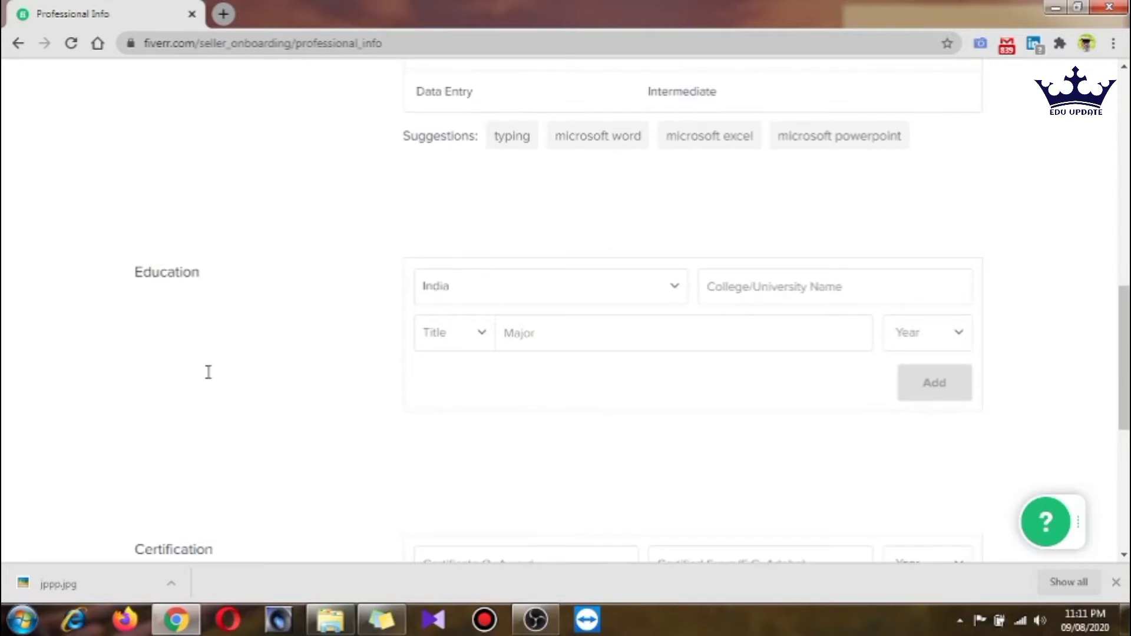
pyautogui.scroll(-7, 1078, 498)
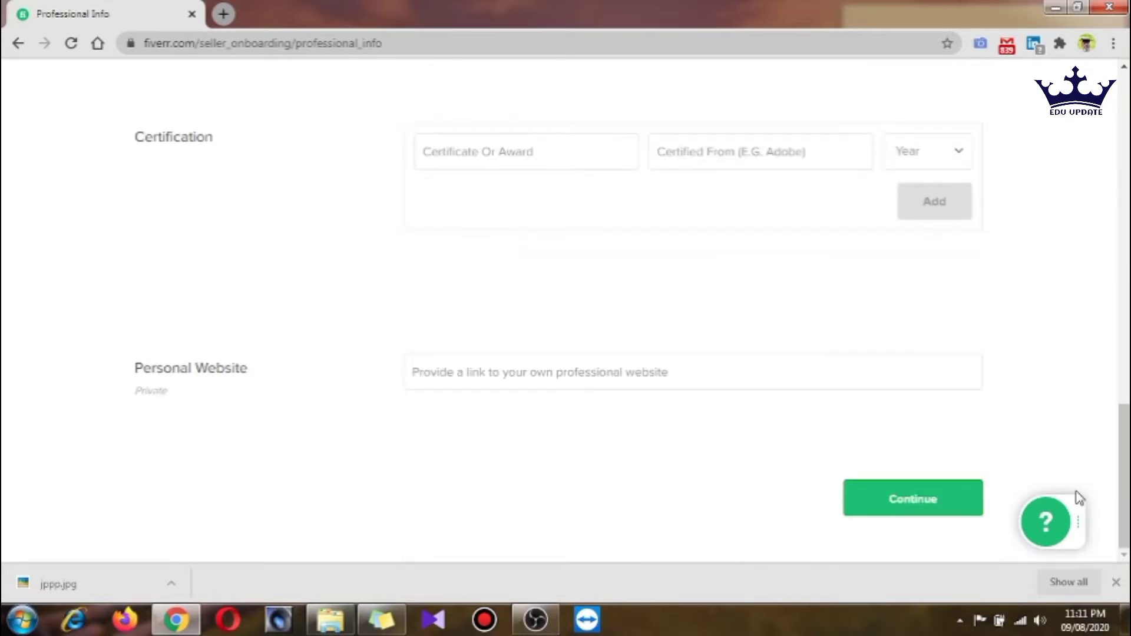
# Continue past Professional Info and Linked Accounts to the Account Security step
pyautogui.click(912, 499)
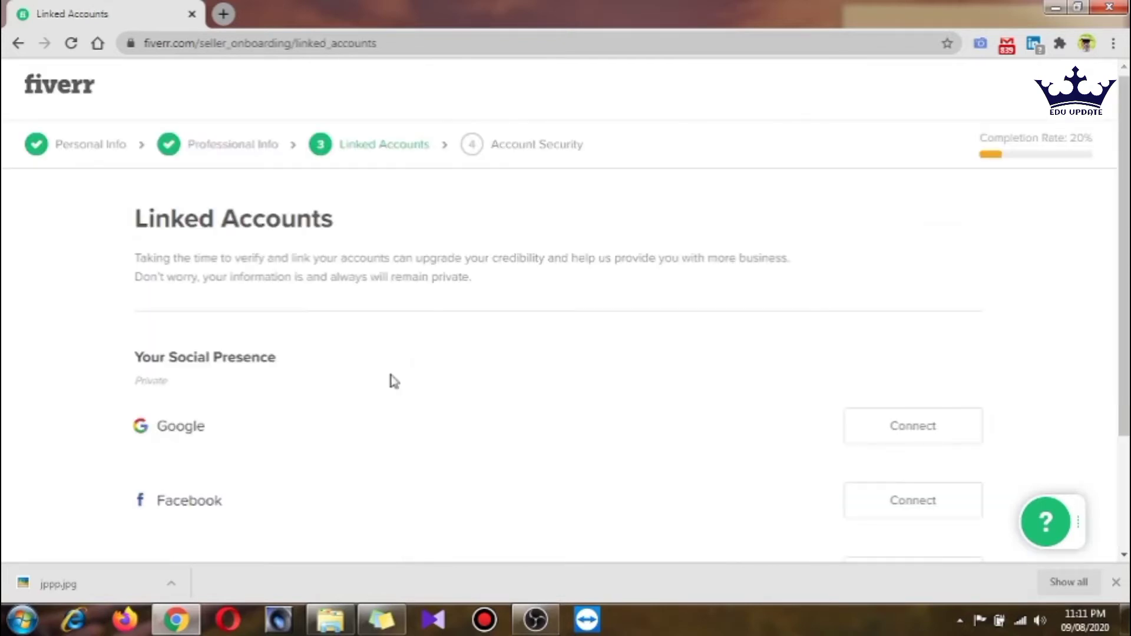
pyautogui.scroll(-3, 393, 381)
pyautogui.moveTo(177, 198); pyautogui.dragTo(285, 223)
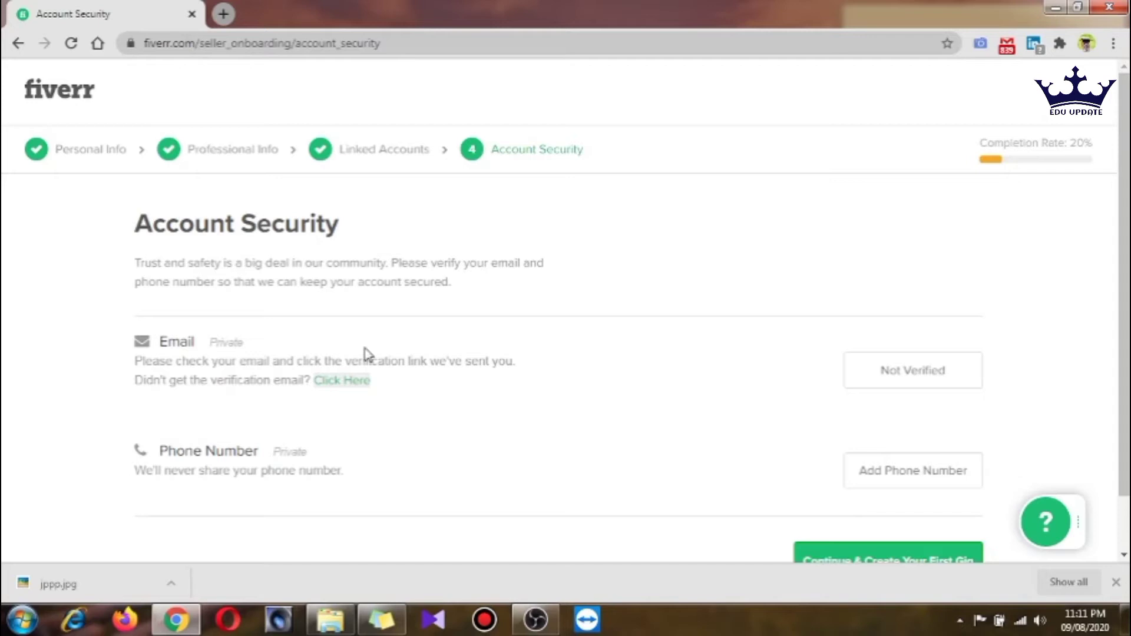
# Open the Gmail inbox in a new browser tab via the 'gmail' address suggestion
pyautogui.click(223, 14)
pyautogui.write('gmail')
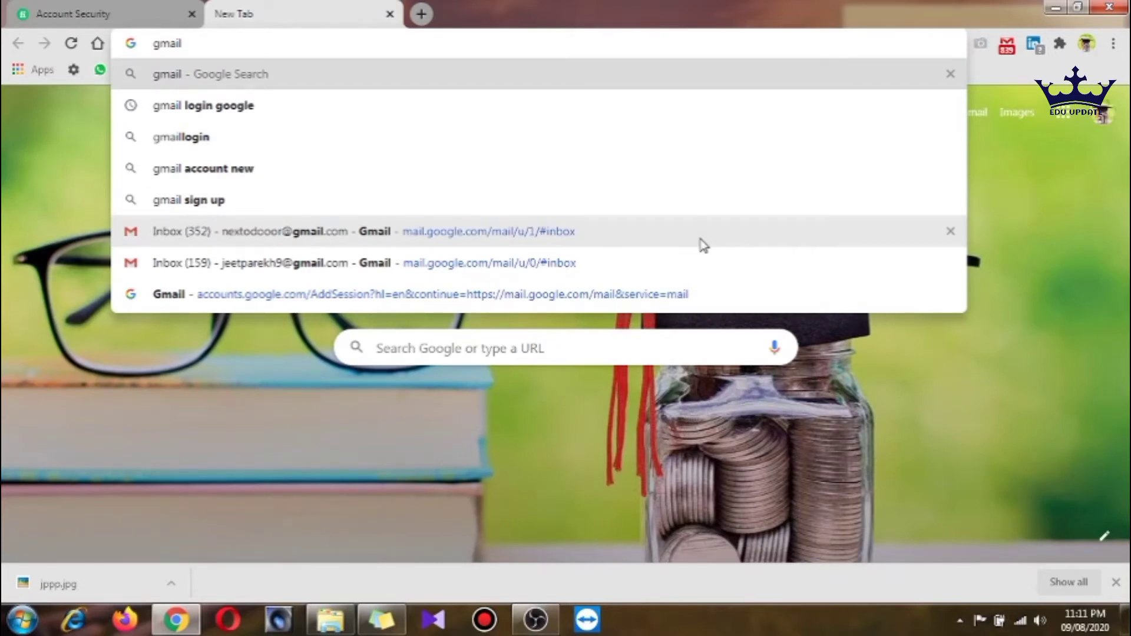
pyautogui.click(700, 262)
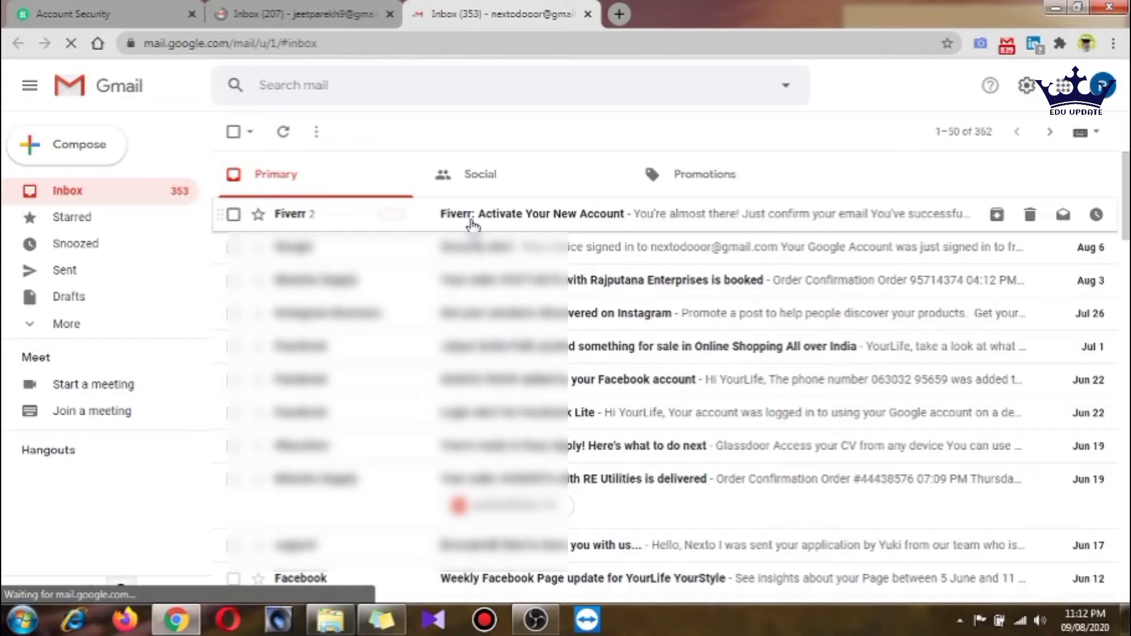
# Activate the Fiverr account from the 'Fiverr: Activate Your New Account' email
pyautogui.click(472, 224)
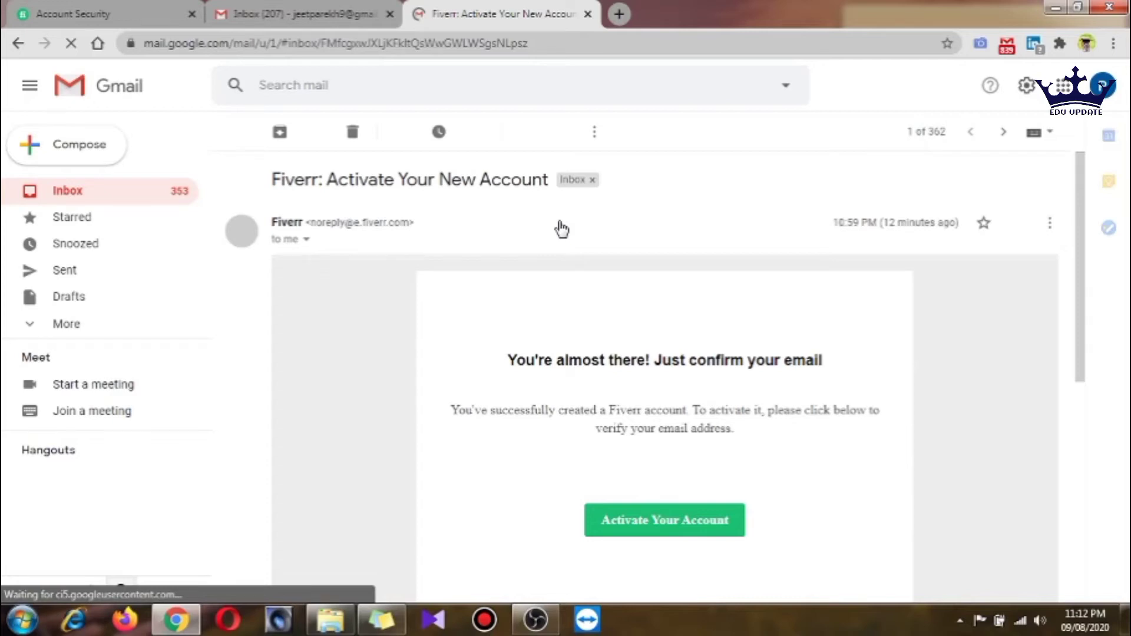
pyautogui.moveTo(327, 180); pyautogui.dragTo(533, 185)
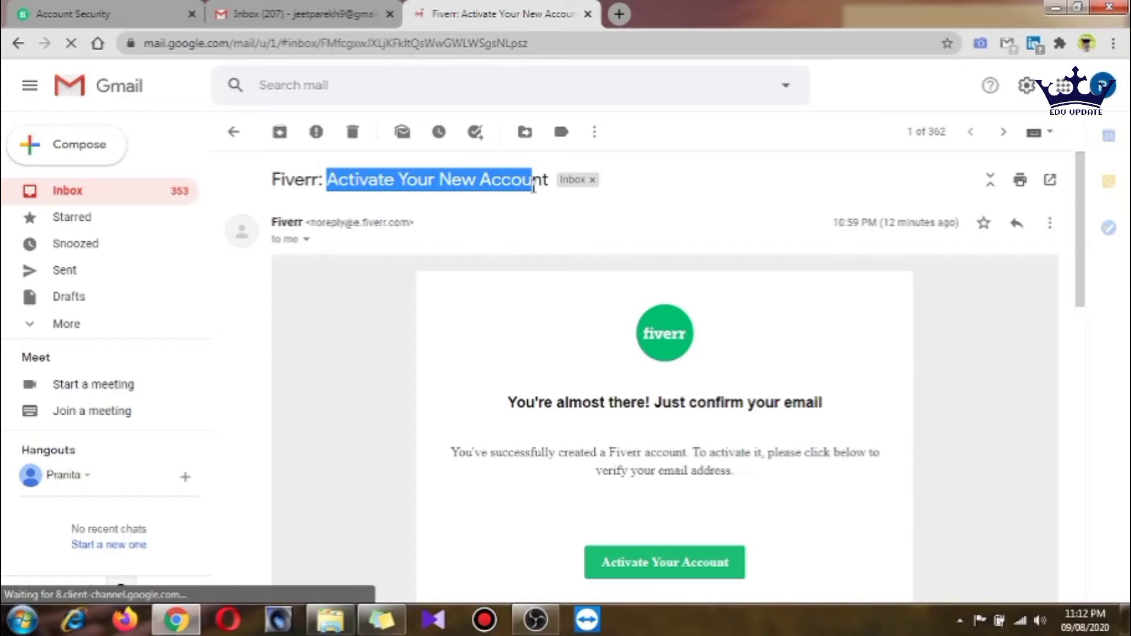
pyautogui.click(665, 562)
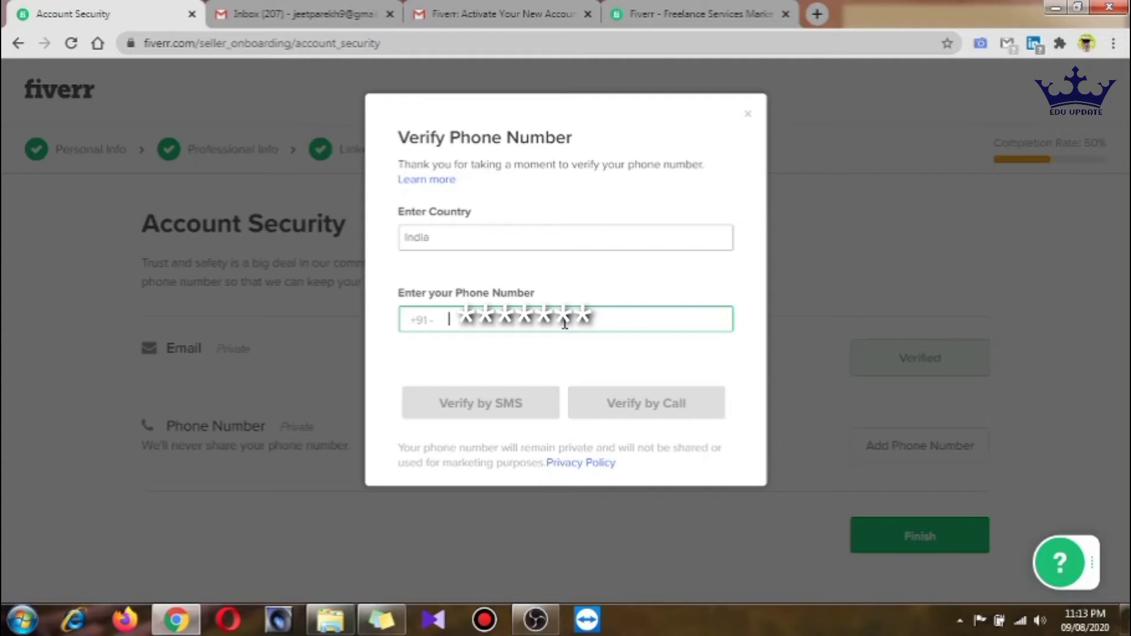
# Verify the phone number with an SMS code and dismiss the Verification Complete message
pyautogui.click(513, 405)
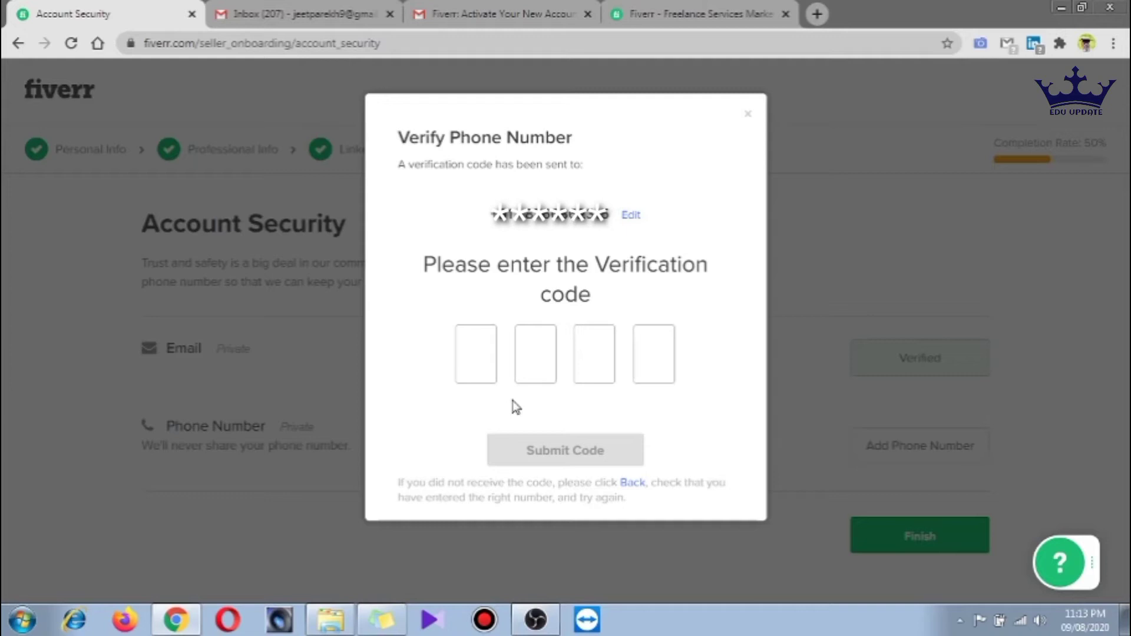
pyautogui.click(478, 352)
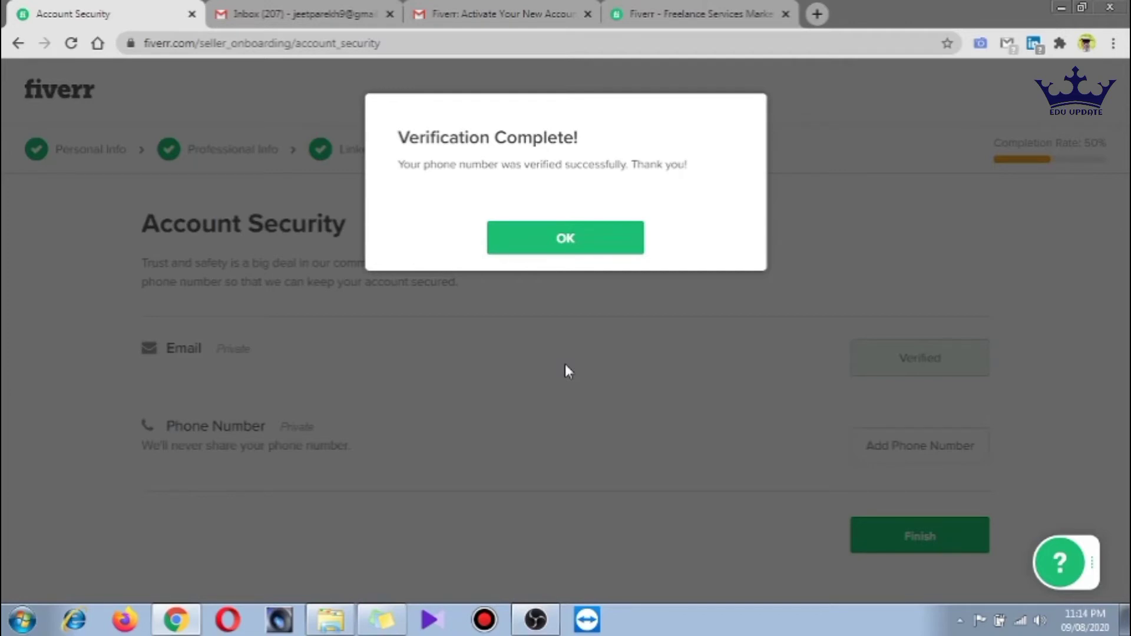
pyautogui.click(566, 371)
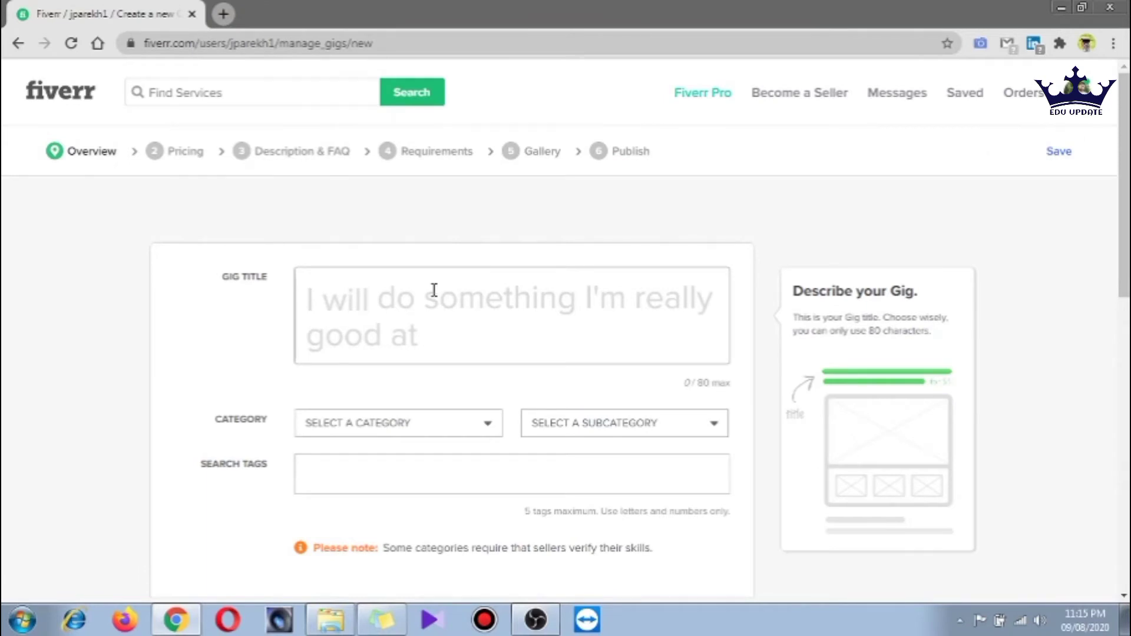
# Enter the gig title 'I will create best clickable email signature as per y' (46/80)
pyautogui.click(434, 290)
pyautogui.write('create best clic')
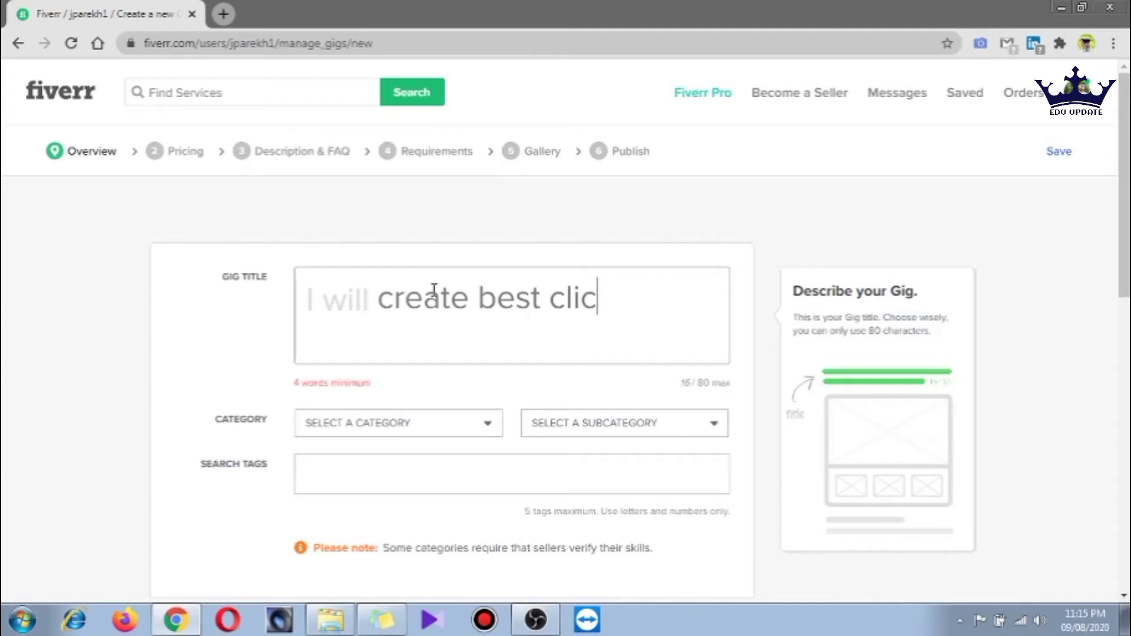
pyautogui.write('kable email signature as per y')
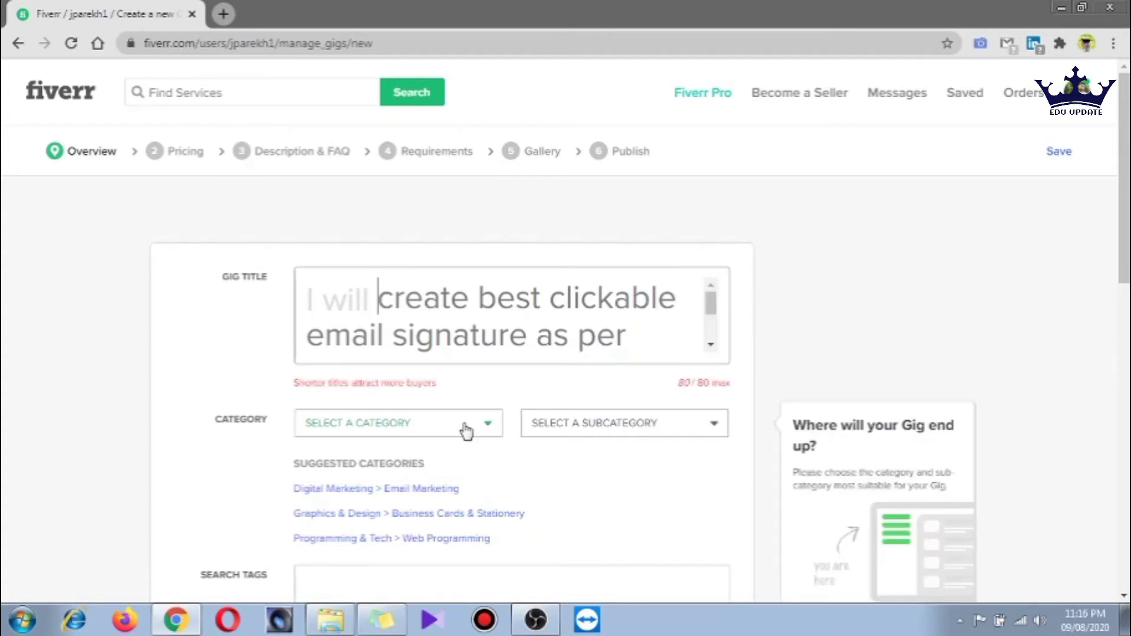
# Categorize the gig under Digital Marketing and enter search tags, correcting the misspelled 'clickable email'
pyautogui.click(466, 432)
pyautogui.click(580, 423)
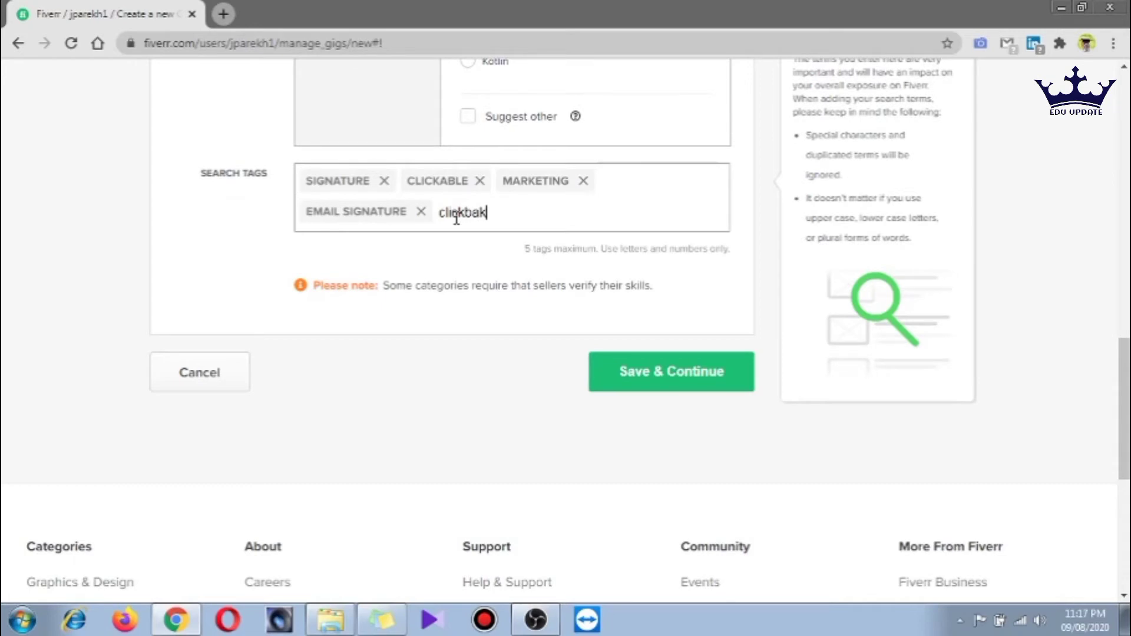
pyautogui.press('BackSpace')
pyautogui.press('BackSpace')
pyautogui.press('BackSpace')
pyautogui.write('abale')
pyautogui.press('BackSpace')
pyautogui.press('BackSpace')
pyautogui.press('BackSpace')
pyautogui.press('BackSpace')
pyautogui.press('BackSpace')
pyautogui.press('BackSpace')
pyautogui.write('bale')
pyautogui.press('BackSpace')
pyautogui.press('BackSpace')
pyautogui.press('BackSpace')
pyautogui.press('BackSpace')
pyautogui.write('able email')
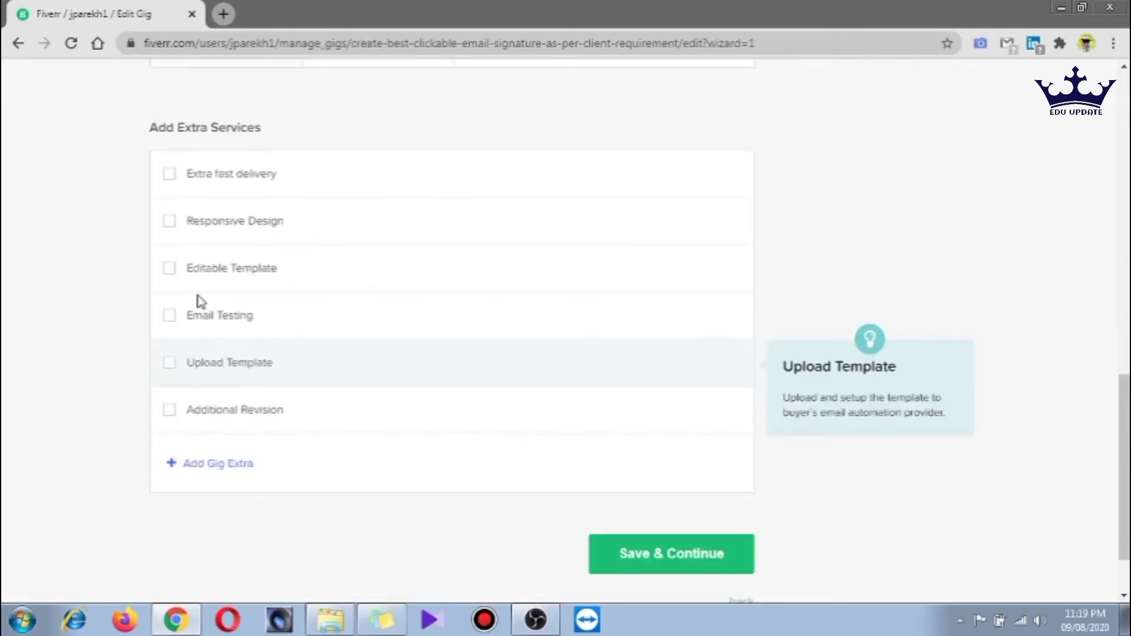
# Turn on the 3 Packages toggle in Scope & Pricing
pyautogui.scroll(10, 200, 301)
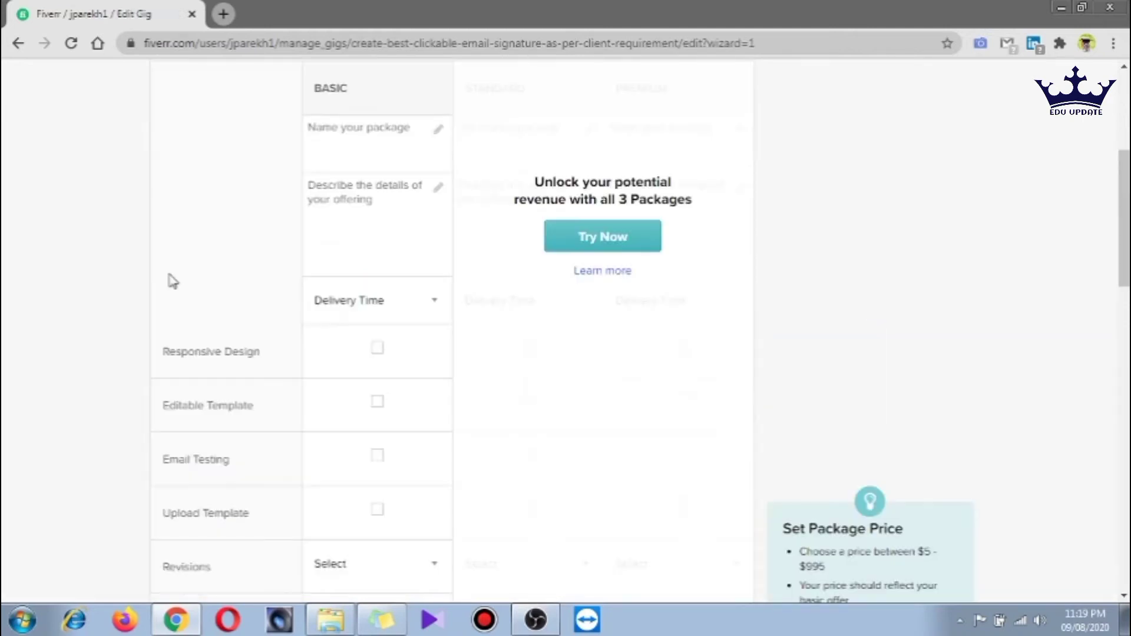
pyautogui.scroll(5, 171, 281)
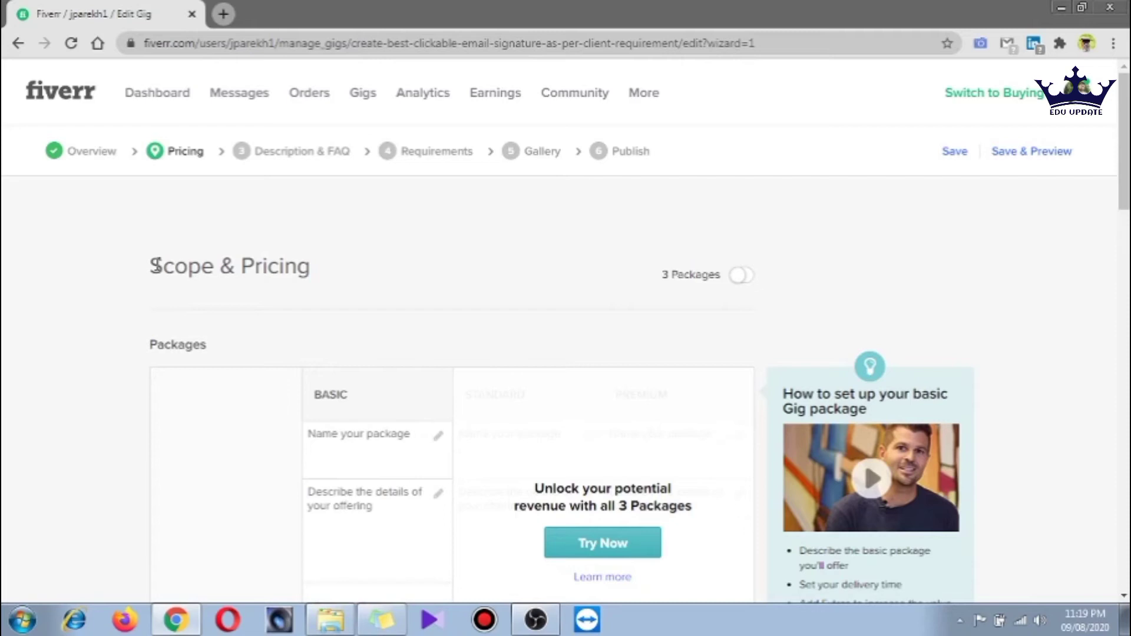
pyautogui.click(603, 542)
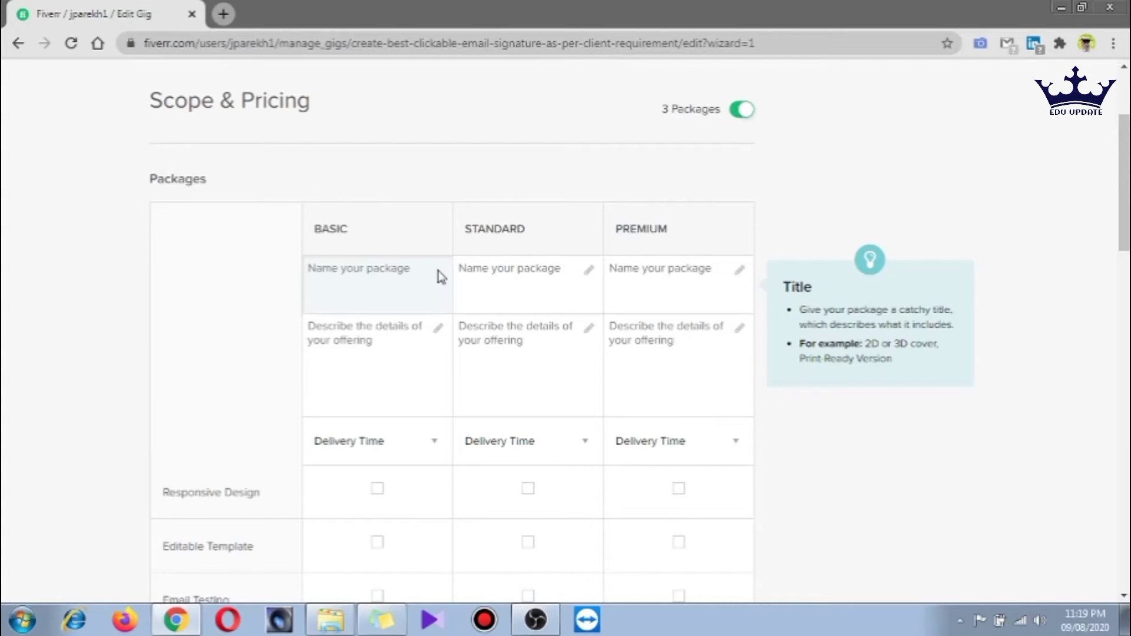
# Name the package 'Basic package' and describe it as 'email signature quantity: 1'
pyautogui.write('Basic package')
pyautogui.click(409, 336)
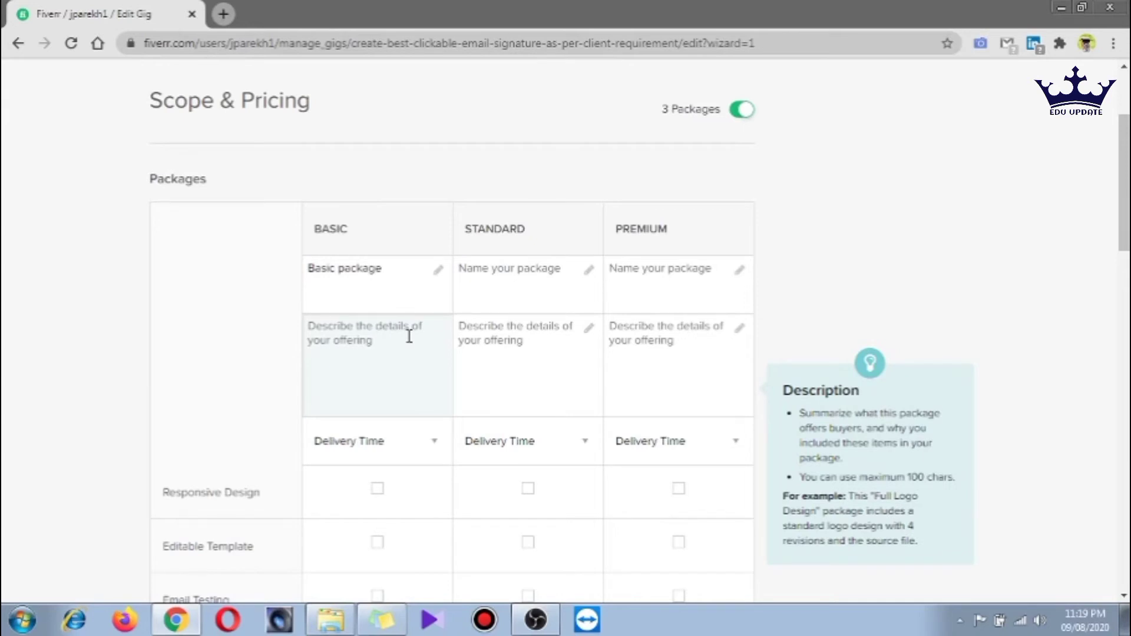
pyautogui.write('email gi')
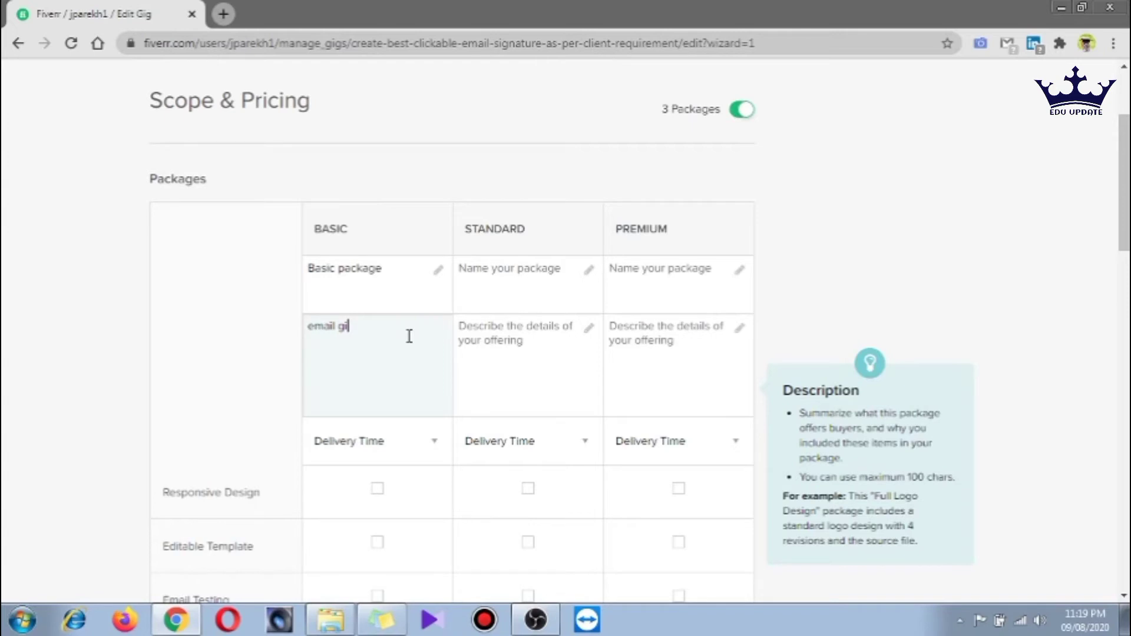
pyautogui.press('BackSpace')
pyautogui.press('BackSpace')
pyautogui.write('signature :')
pyautogui.press('BackSpace')
pyautogui.write('quantity')
pyautogui.write(': 1')
pyautogui.press('Return')
# Add 'Bug fix : 1' to the Basic description and choose 1 Day Delivery
pyautogui.scroll(-3, 352, 411)
pyautogui.scroll(2, 353, 411)
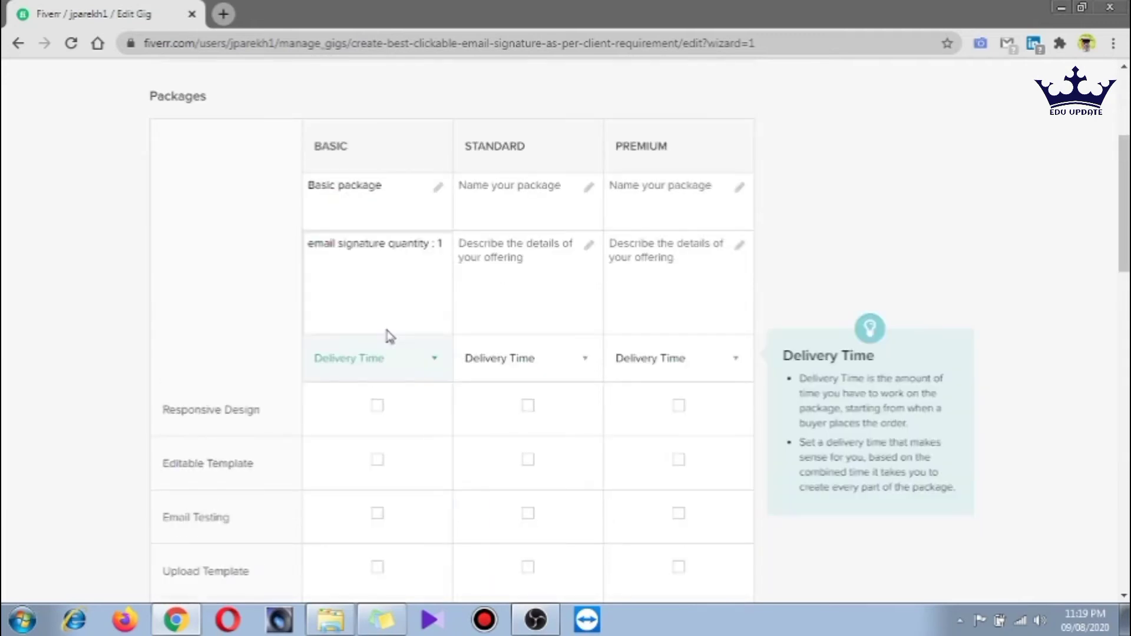
pyautogui.click(375, 296)
pyautogui.write('and ')
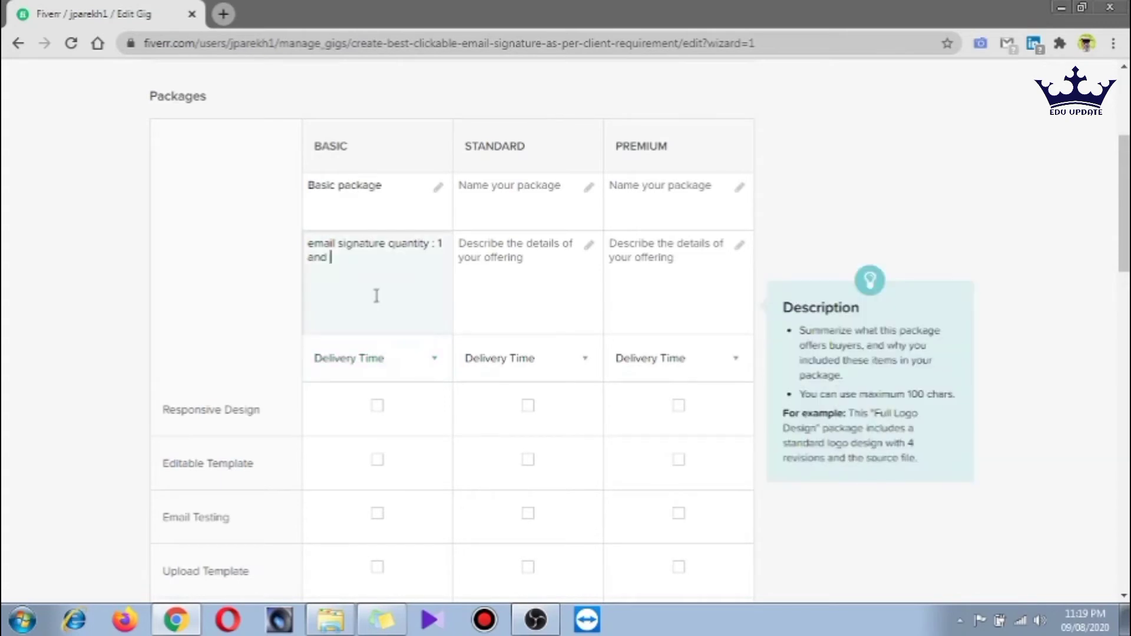
pyautogui.write('Bu')
pyautogui.write('g fix : 1')
pyautogui.press('Tab')
pyautogui.press('Down')
pyautogui.click(588, 248)
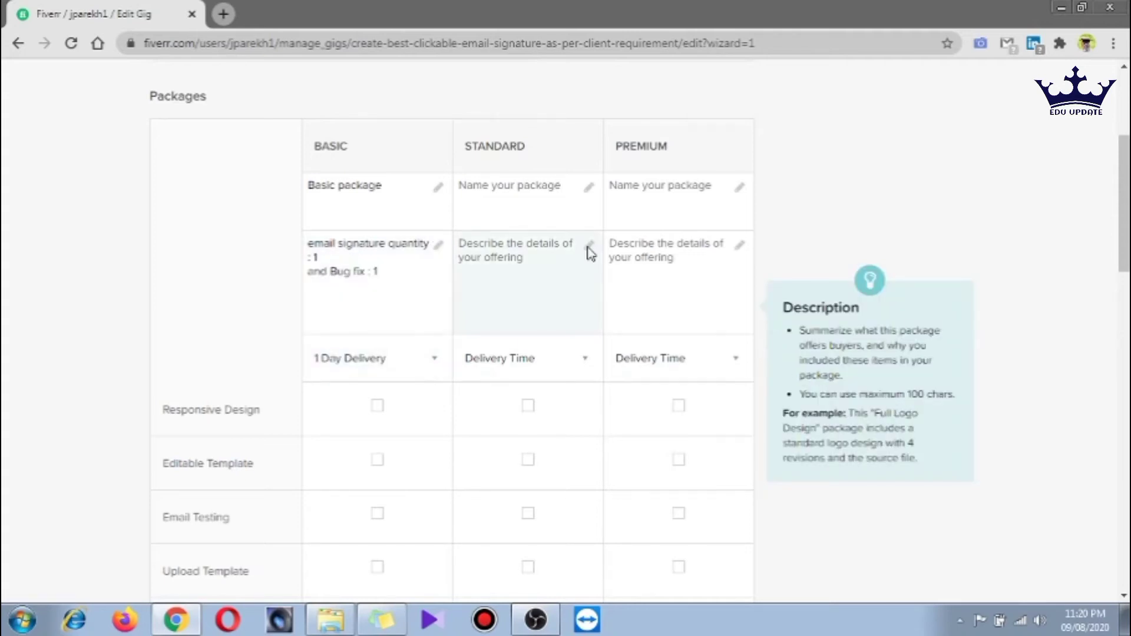
# Name the Standard package 'Medium package' and describe it with signature quantity 2 and its bug fix count
pyautogui.click(559, 198)
pyautogui.write('mi')
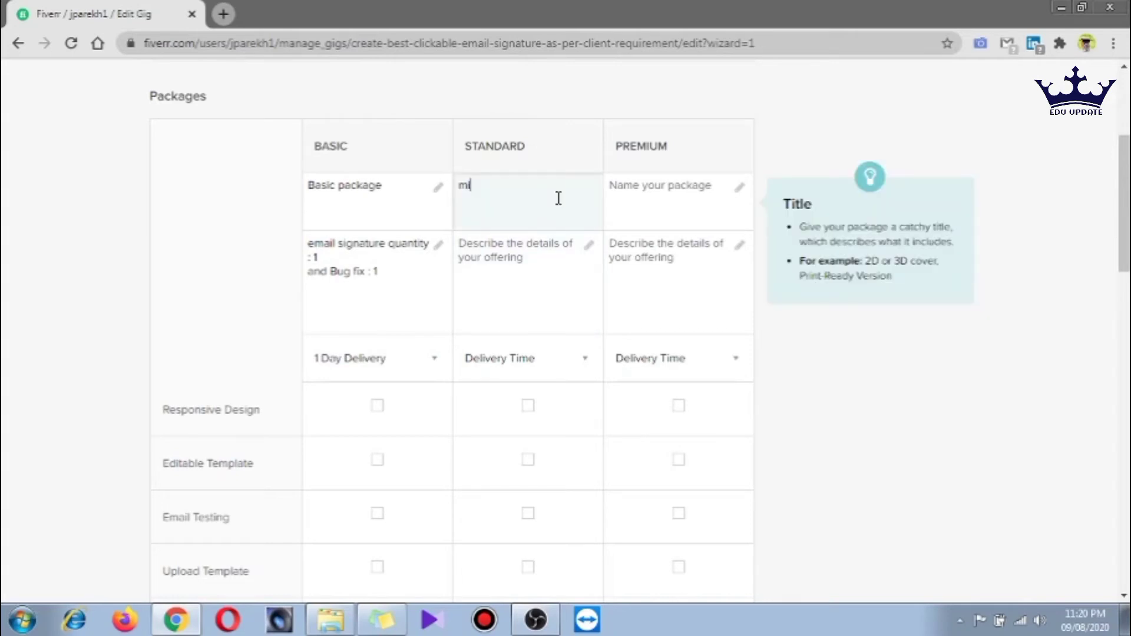
pyautogui.write('dium')
pyautogui.press('BackSpace')
pyautogui.press('BackSpace')
pyautogui.press('BackSpace')
pyautogui.press('BackSpace')
pyautogui.press('BackSpace')
pyautogui.press('BackSpace')
pyautogui.press('BackSpace')
pyautogui.write('Medium package')
pyautogui.click(587, 250)
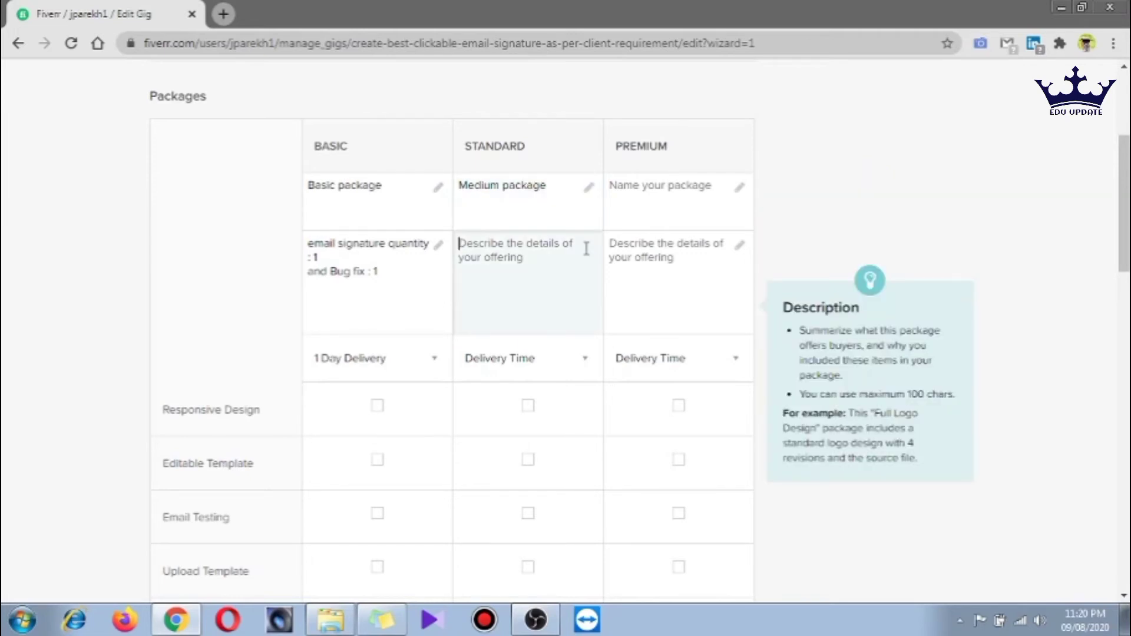
pyautogui.write('em')
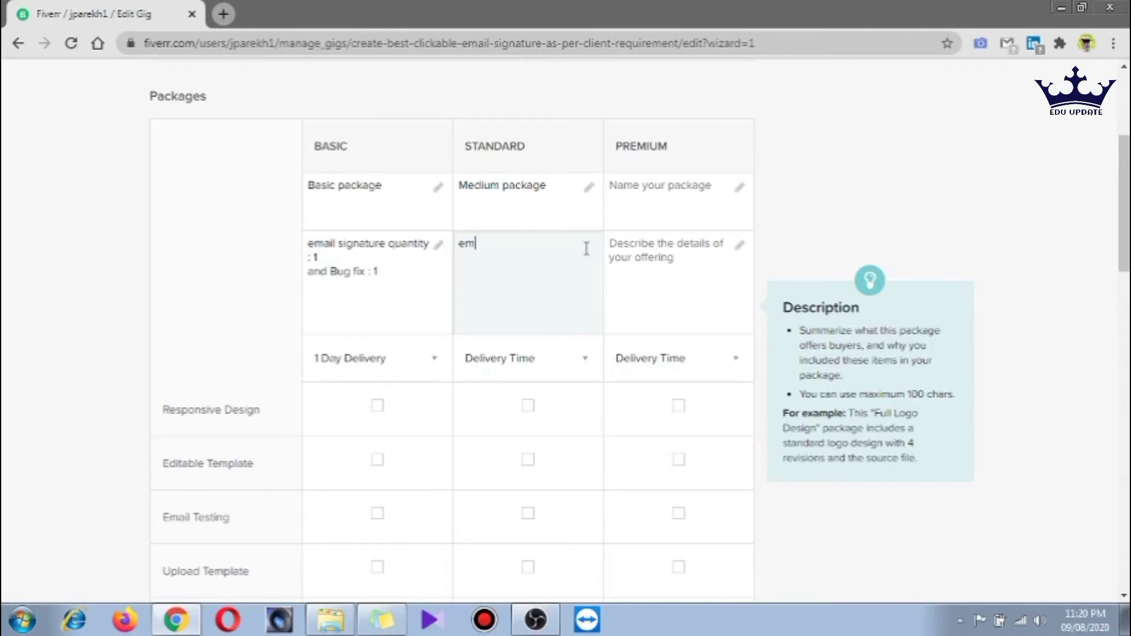
pyautogui.write('ail sig')
pyautogui.write('nature ')
pyautogui.write('c')
pyautogui.write('uantity ')
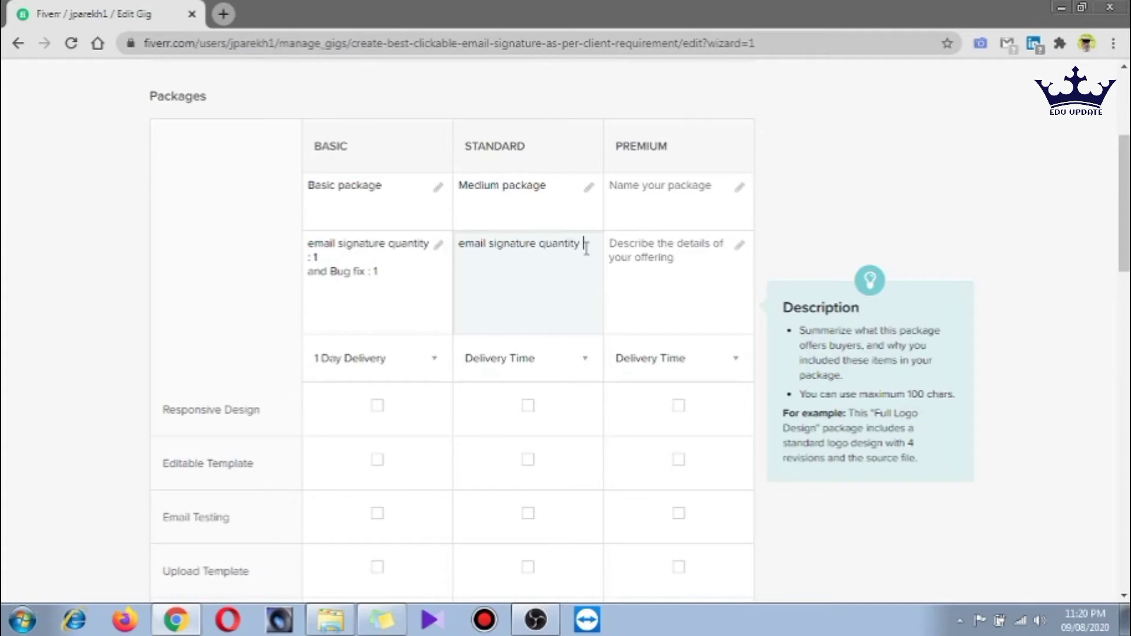
pyautogui.write(': 2')
pyautogui.press('Return')
pyautogui.write('and Bug Fix : 32')
# Name the Premium package 'Top Package'
pyautogui.click(707, 245)
pyautogui.click(741, 219)
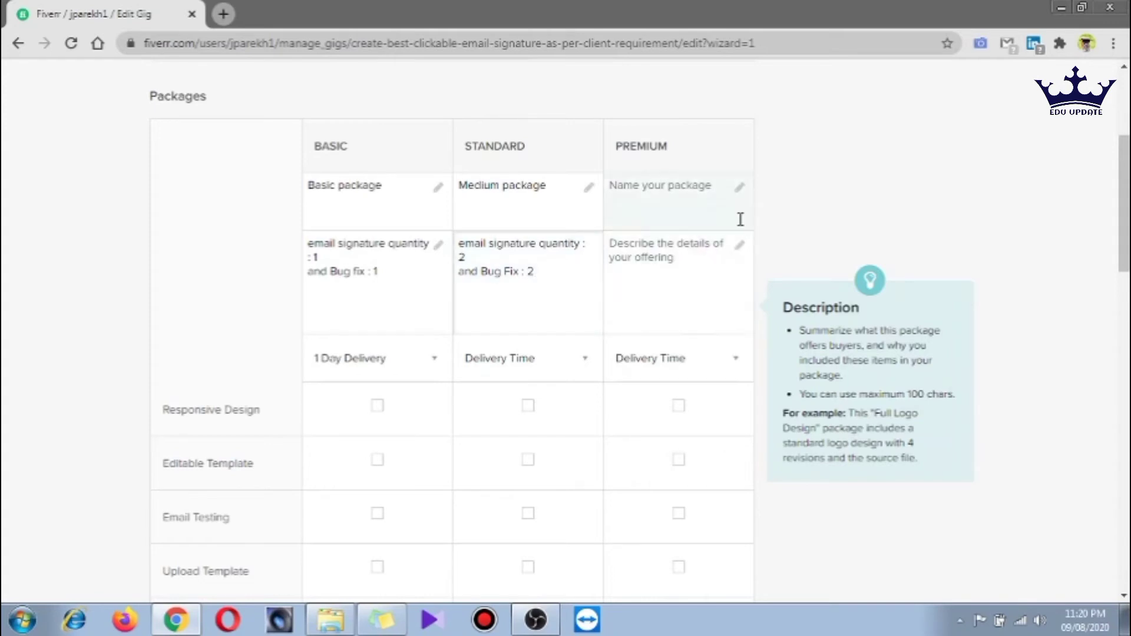
pyautogui.click(743, 187)
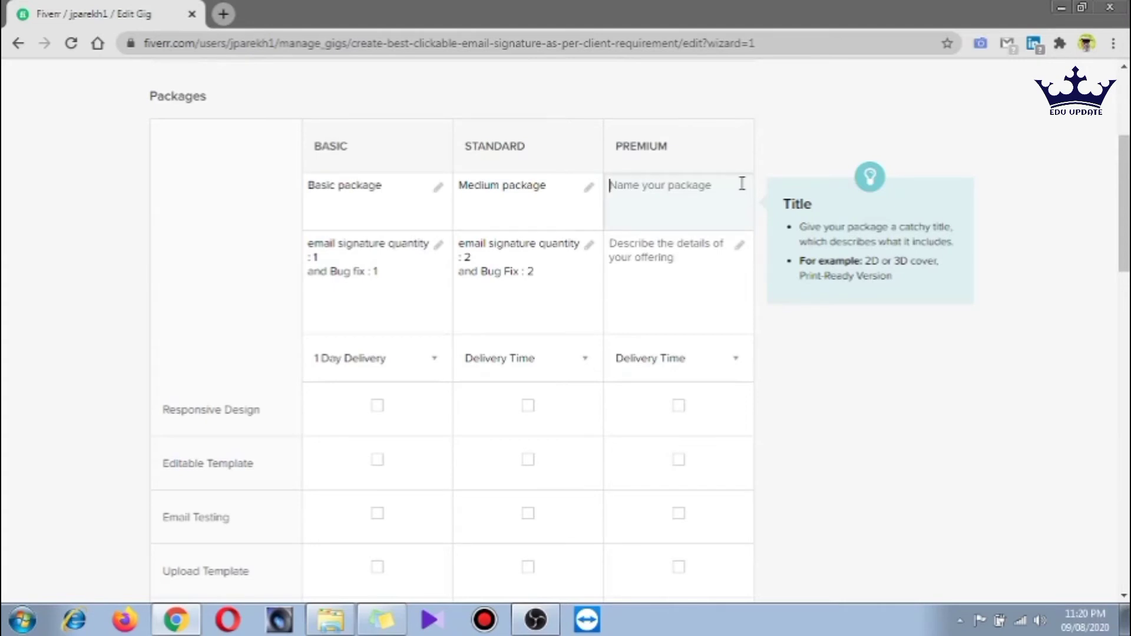
pyautogui.write('Top ')
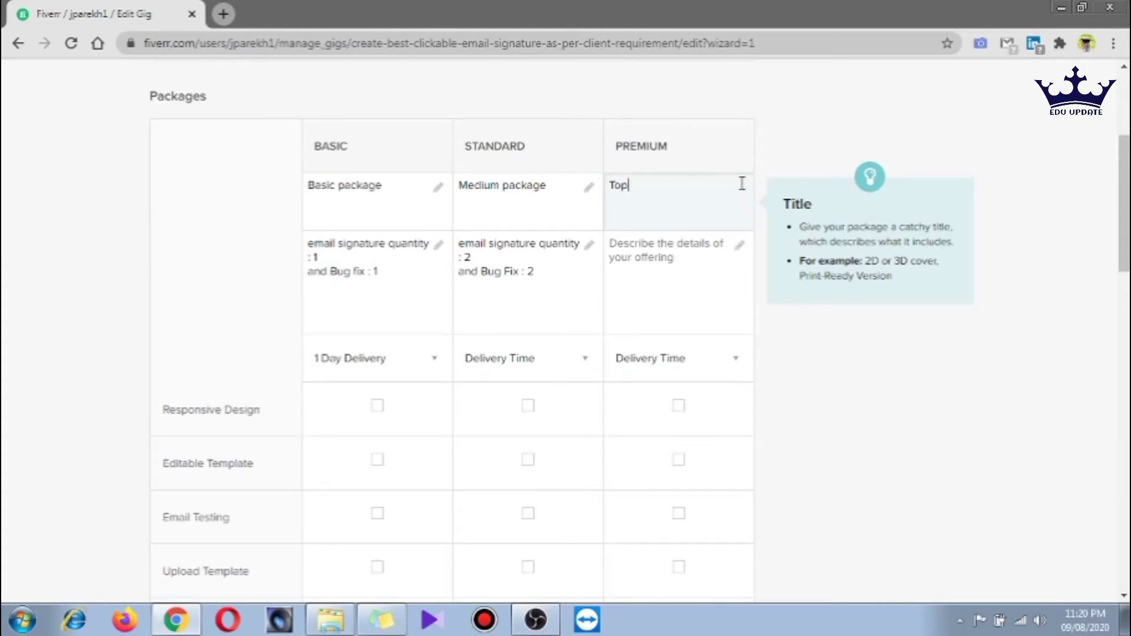
pyautogui.write('Pacage')
pyautogui.press('BackSpace')
pyautogui.press('BackSpace')
pyautogui.press('BackSpace')
pyautogui.write('kage')
# Copy the Standard description into Premium and change the signature quantity to 3
pyautogui.click(739, 246)
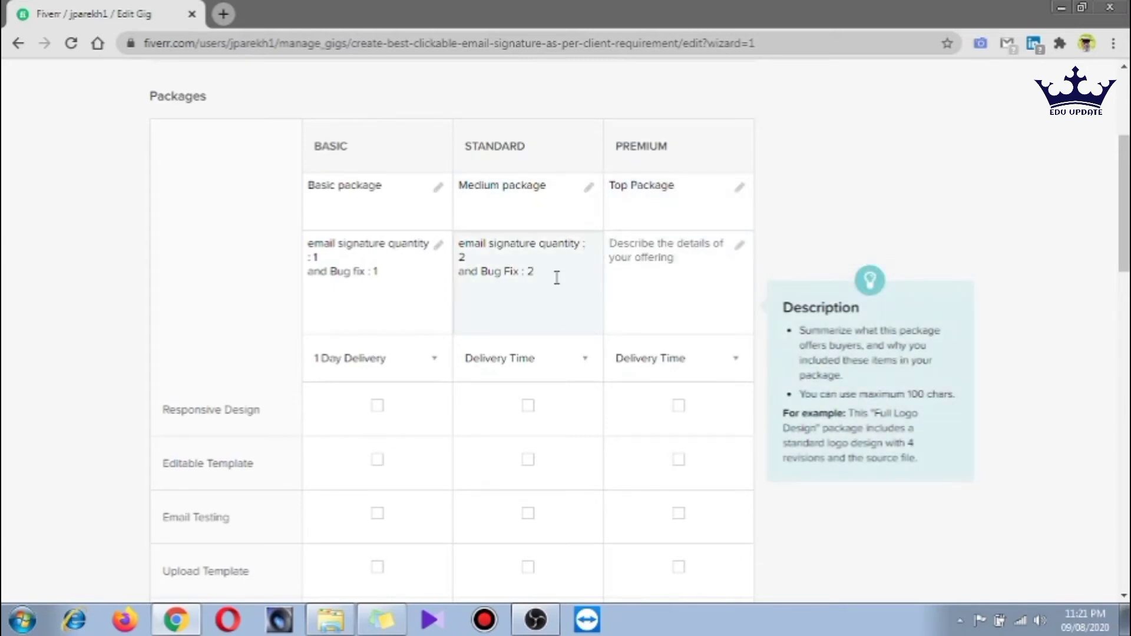
pyautogui.moveTo(555, 277); pyautogui.dragTo(455, 248)
pyautogui.hotkey('ctrl', 'c')
pyautogui.click(668, 247)
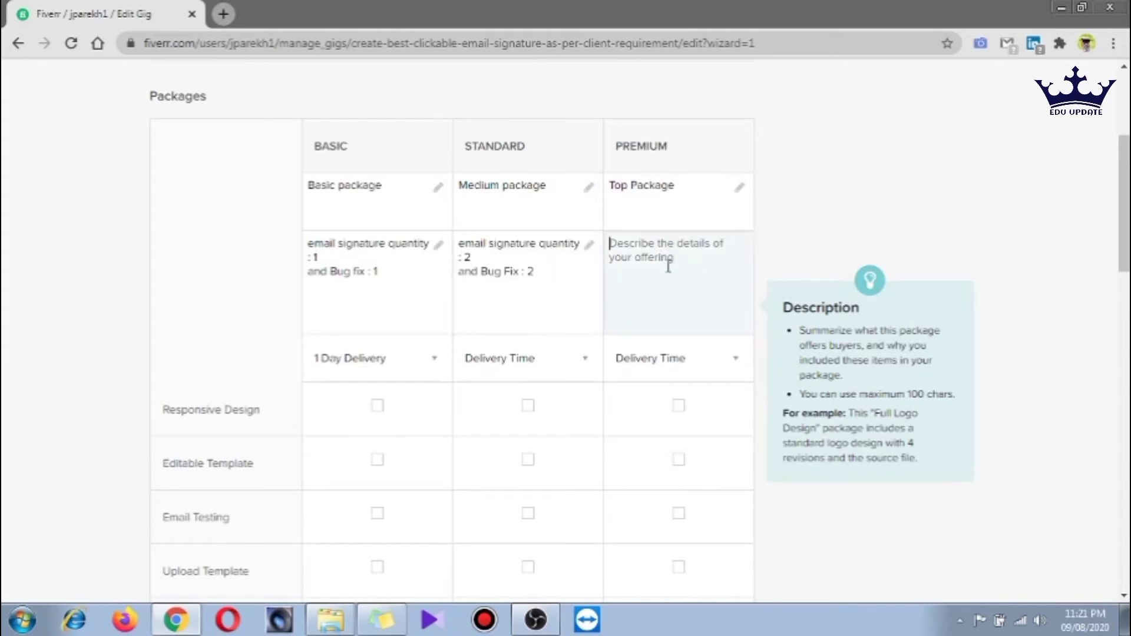
pyautogui.hotkey('ctrl', 'v')
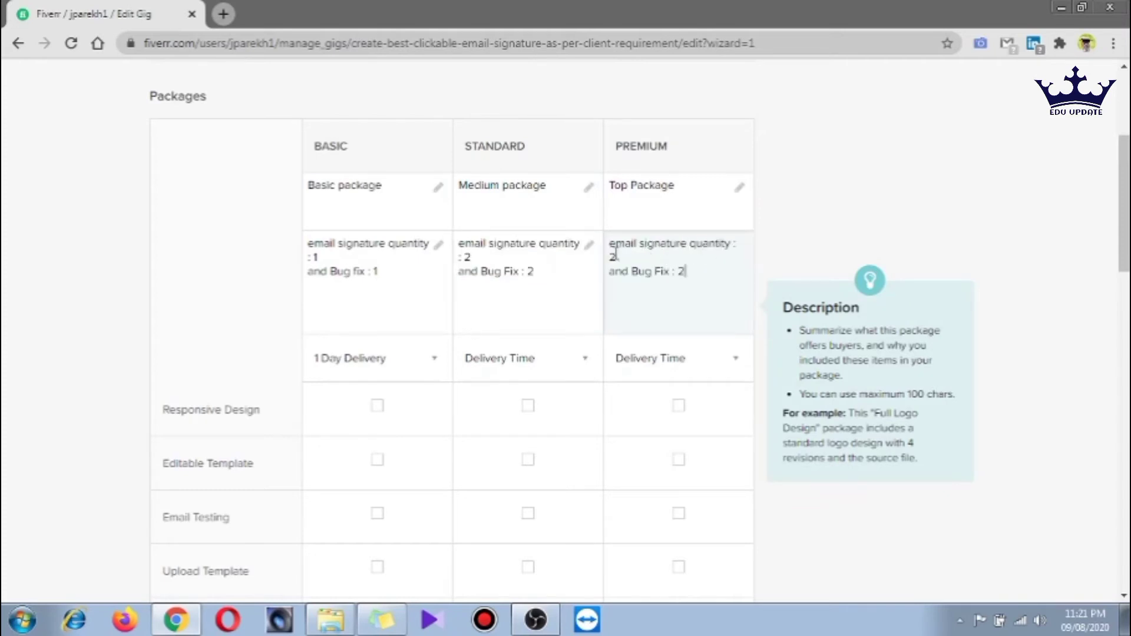
pyautogui.click(616, 258)
pyautogui.press('BackSpace')
pyautogui.write('3')
pyautogui.press('Right')
pyautogui.press('Right')
pyautogui.press('Right')
pyautogui.press('Right')
pyautogui.press('Right')
pyautogui.press('Right')
pyautogui.press('Right')
pyautogui.press('Right')
pyautogui.press('Right')
pyautogui.press('Right')
pyautogui.press('Right')
pyautogui.press('Right')
pyautogui.press('Right')
pyautogui.press('BackSpace')
# Finish Premium's 4 bug fixes, then set Standard delivery to 2 days and Premium to 3 days
pyautogui.write('4')
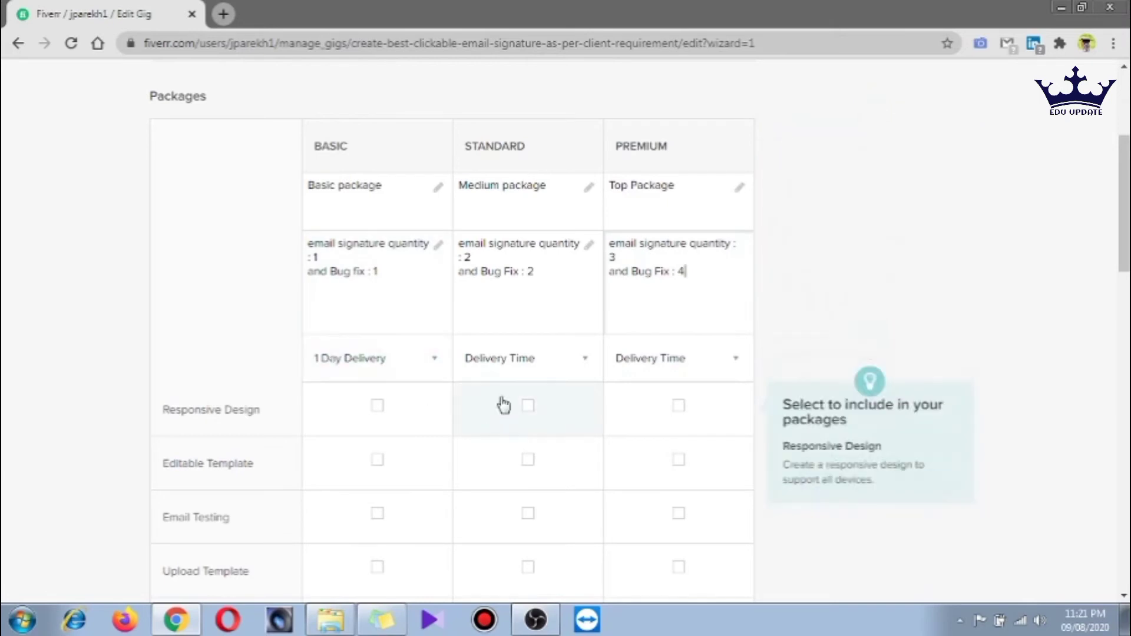
pyautogui.click(587, 360)
pyautogui.click(538, 404)
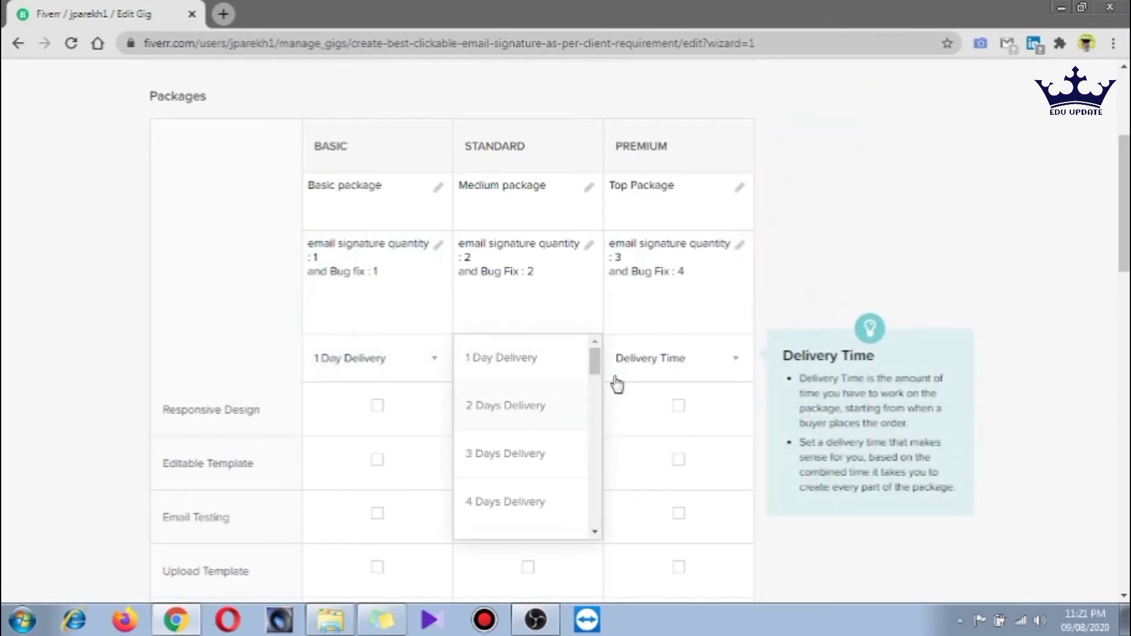
pyautogui.click(738, 359)
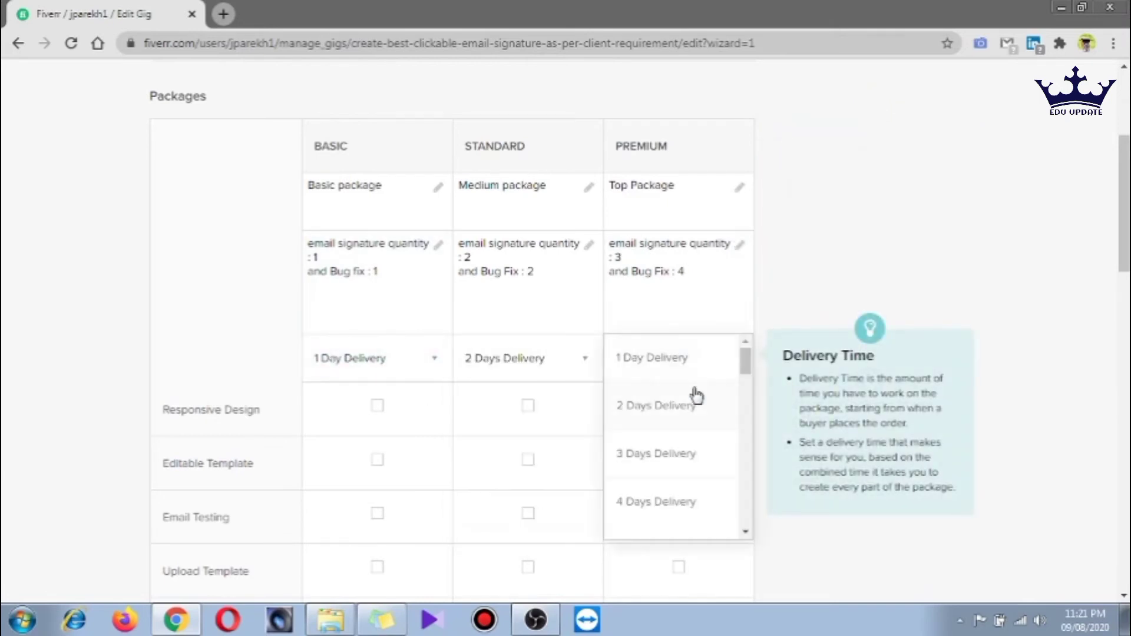
pyautogui.click(666, 466)
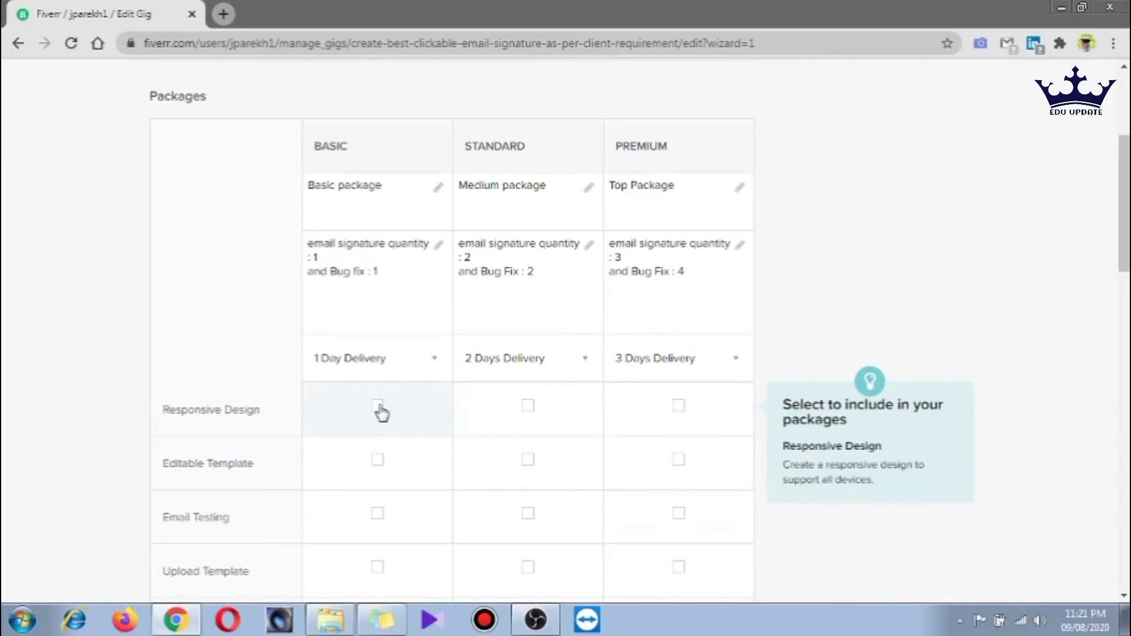
# Include Responsive Design in the Basic, Standard and Premium packages
pyautogui.click(379, 408)
pyautogui.click(528, 411)
pyautogui.click(677, 410)
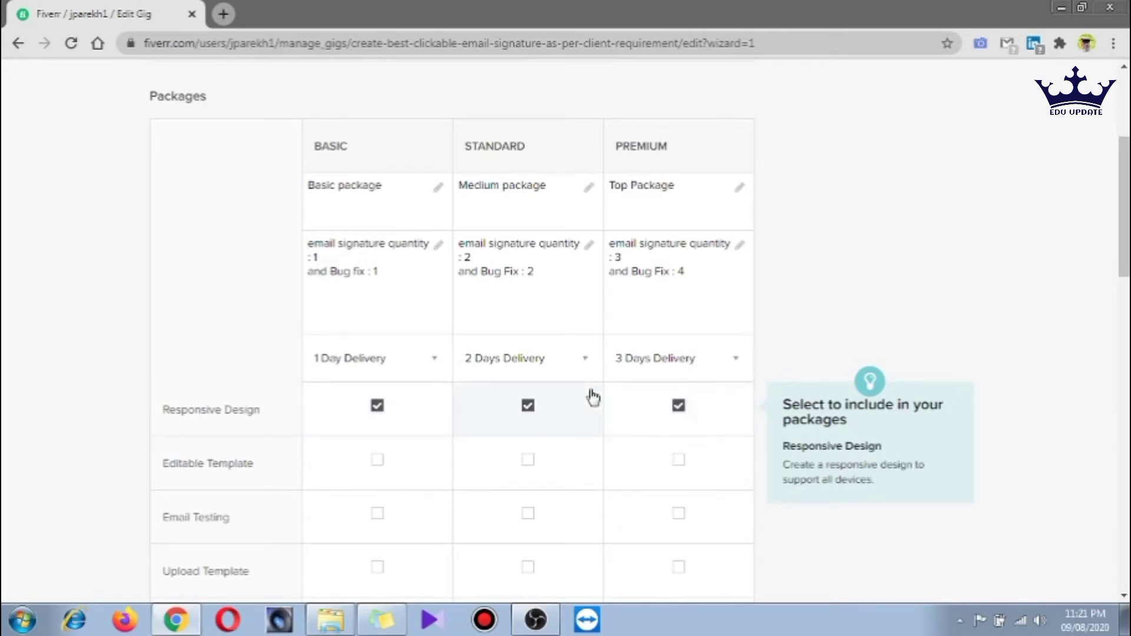
pyautogui.scroll(-4, 593, 398)
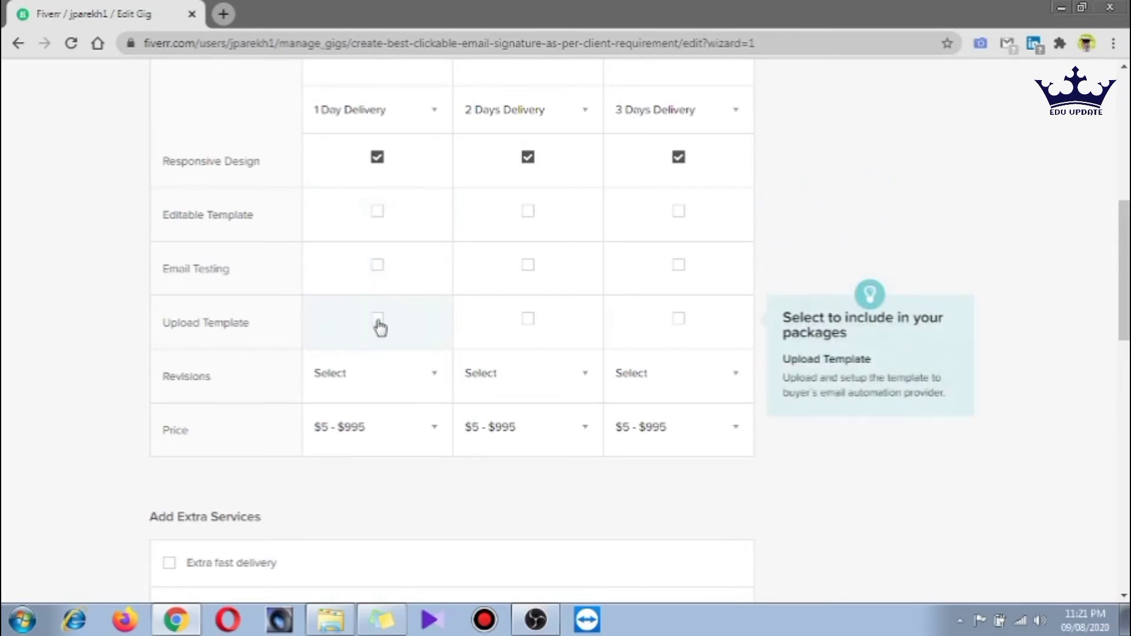
# Set revisions to 1, 2 and 4 for Basic, Standard and Premium
pyautogui.click(432, 377)
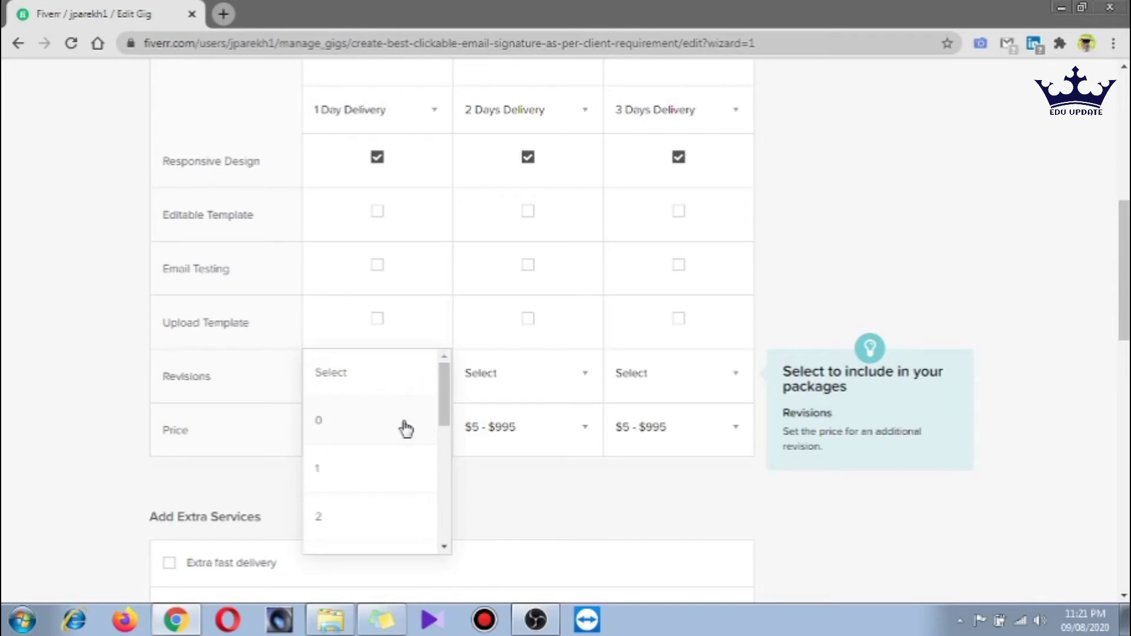
pyautogui.click(386, 465)
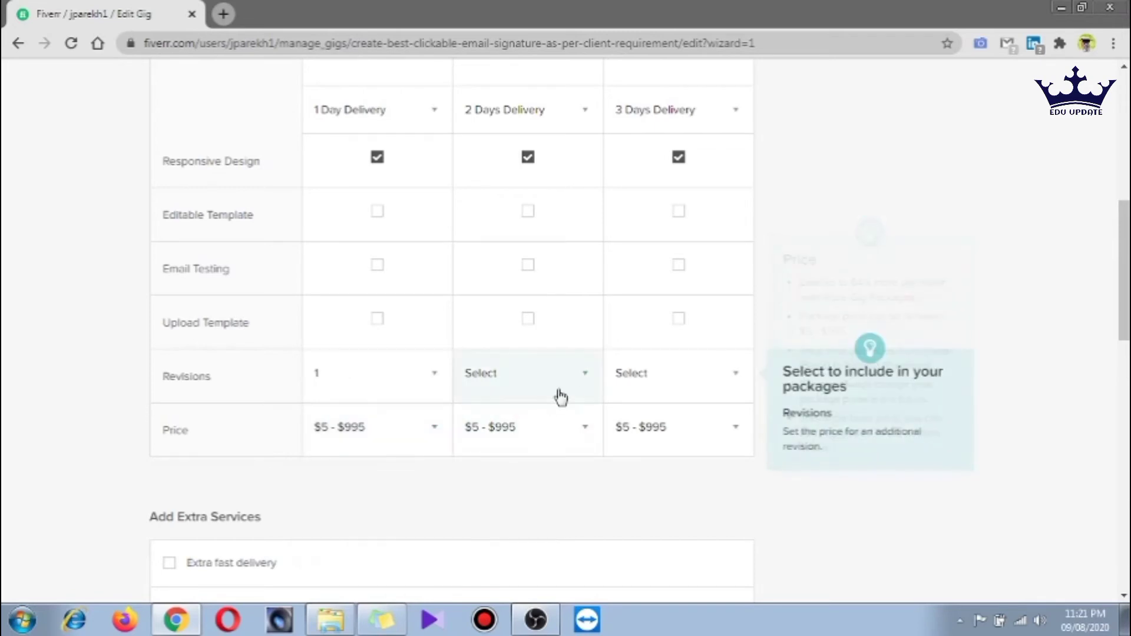
pyautogui.click(560, 398)
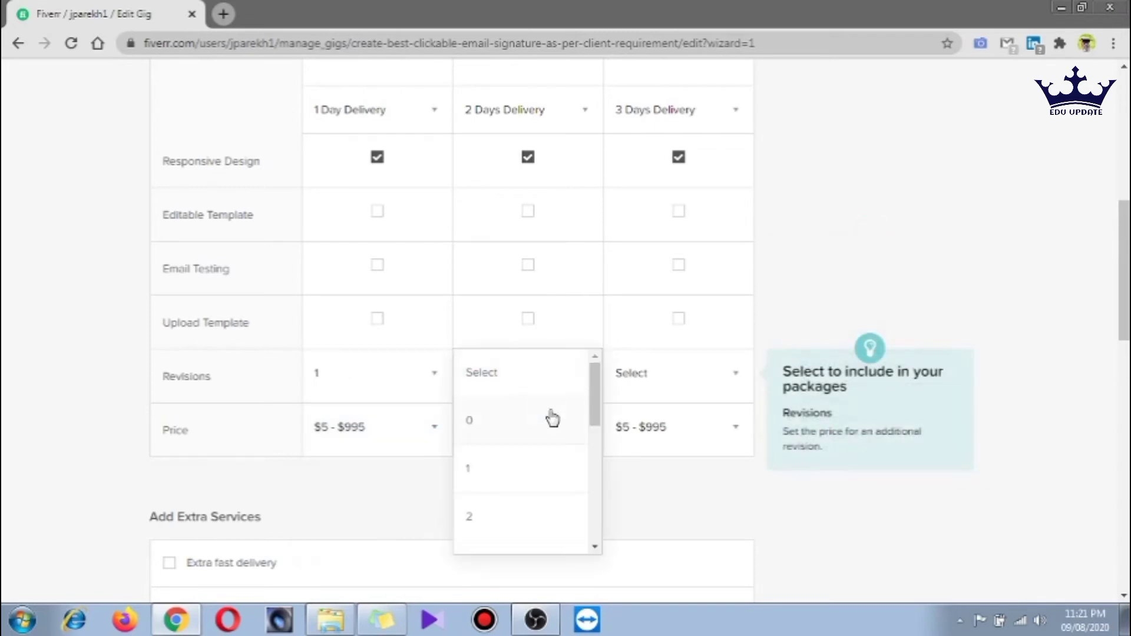
pyautogui.click(515, 523)
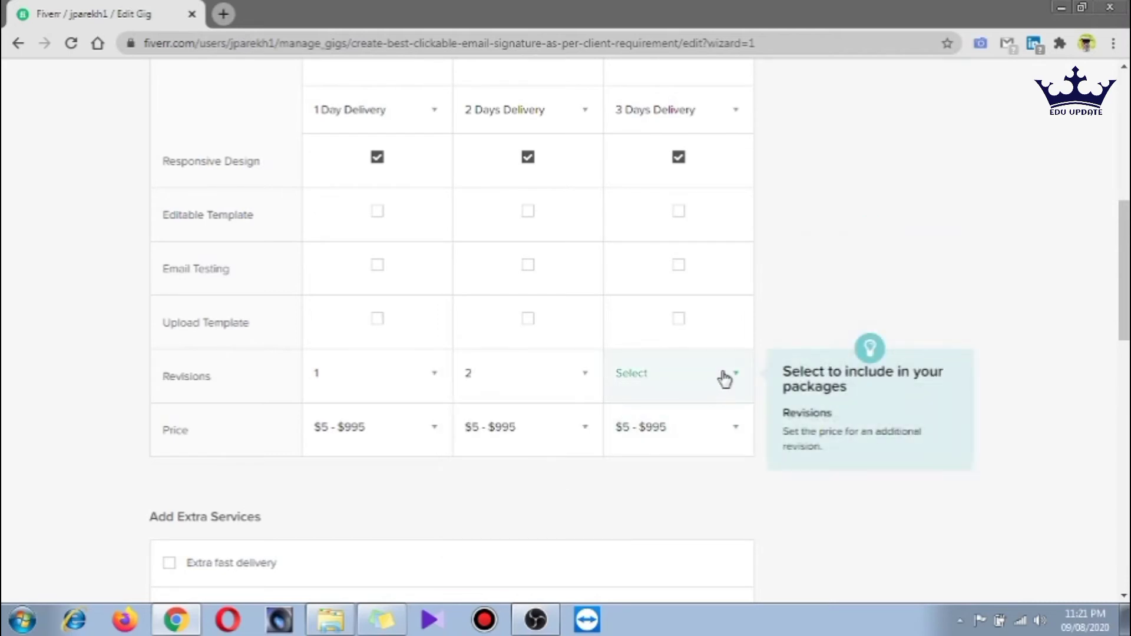
pyautogui.click(725, 383)
pyautogui.scroll(-1, 671, 540)
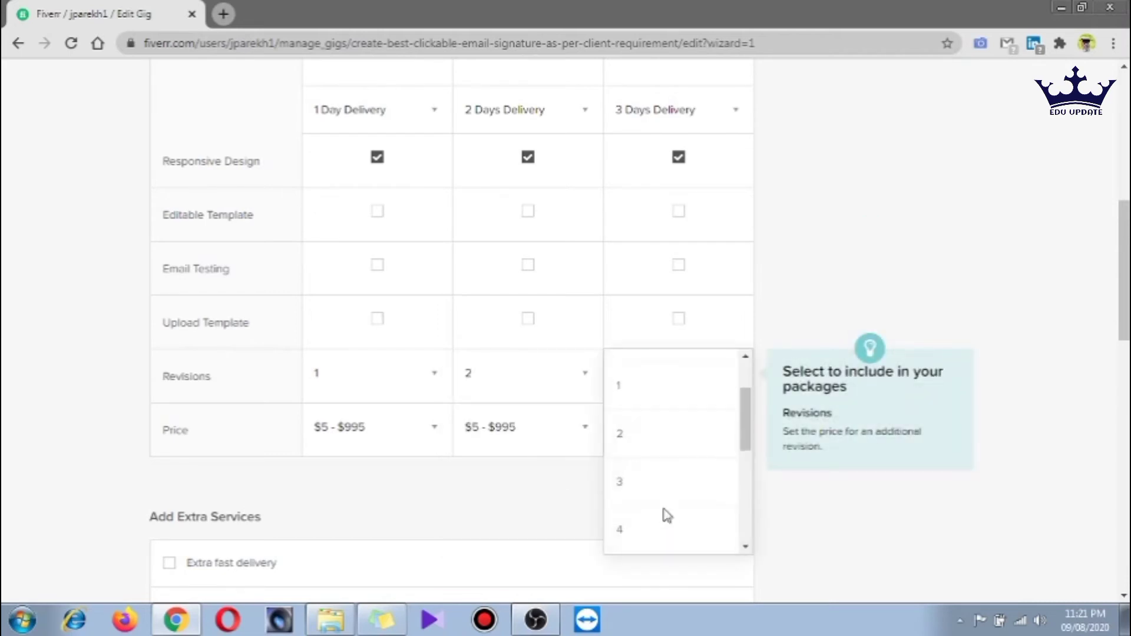
pyautogui.click(665, 518)
# Price the Basic, Standard and Premium packages at $5, $10 and $20
pyautogui.click(394, 433)
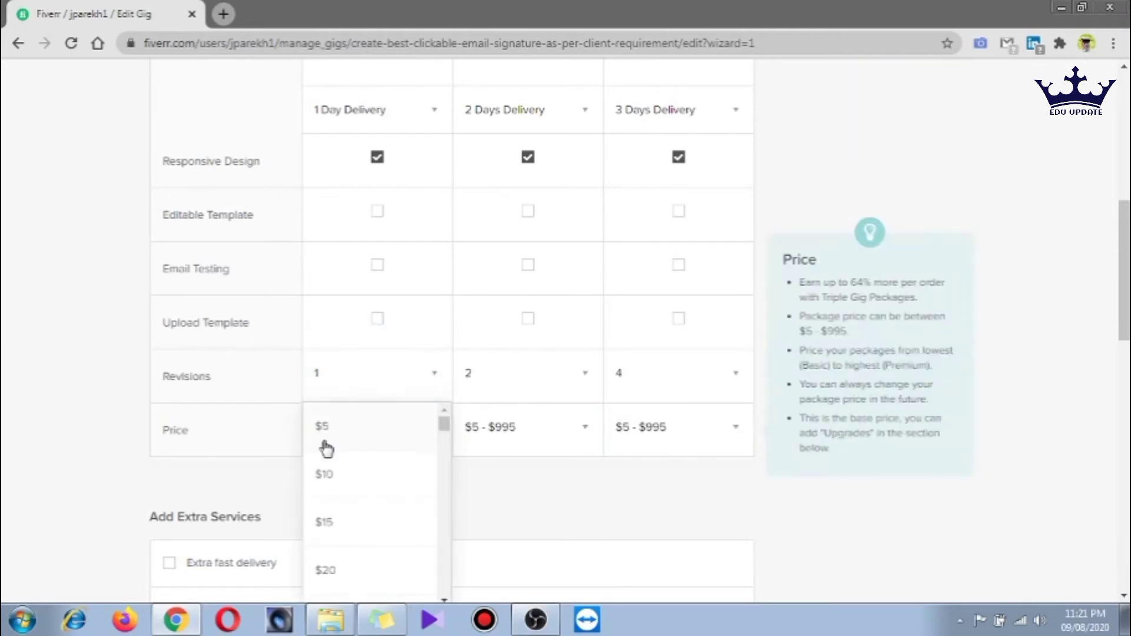
pyautogui.scroll(5, 329, 460)
pyautogui.scroll(-4, 333, 461)
pyautogui.scroll(-2, 341, 454)
pyautogui.click(351, 443)
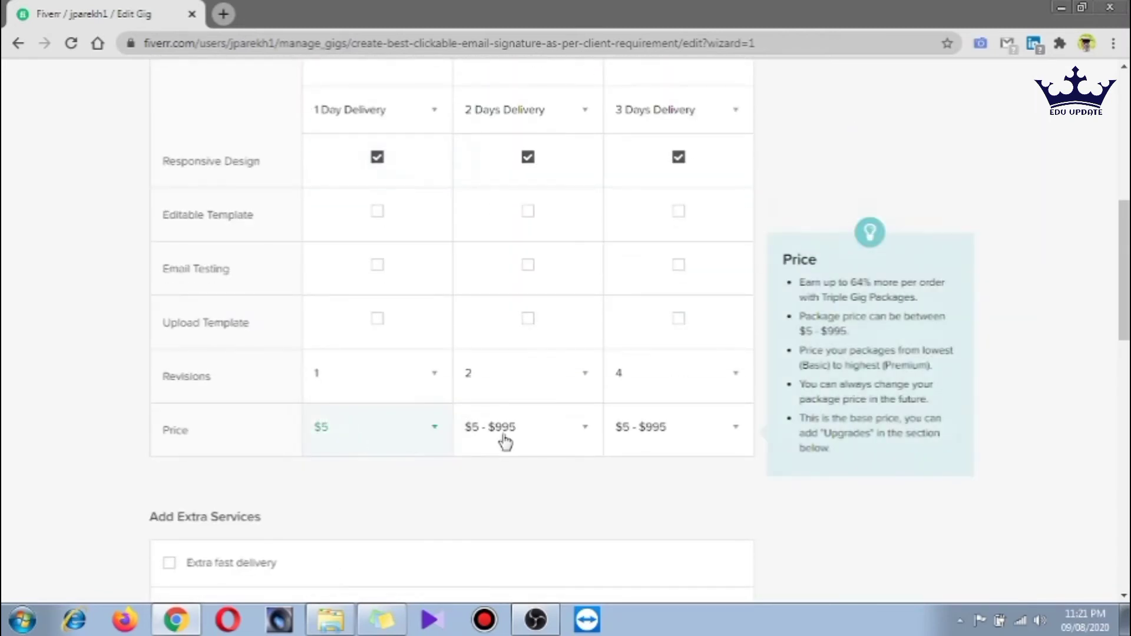
pyautogui.click(506, 436)
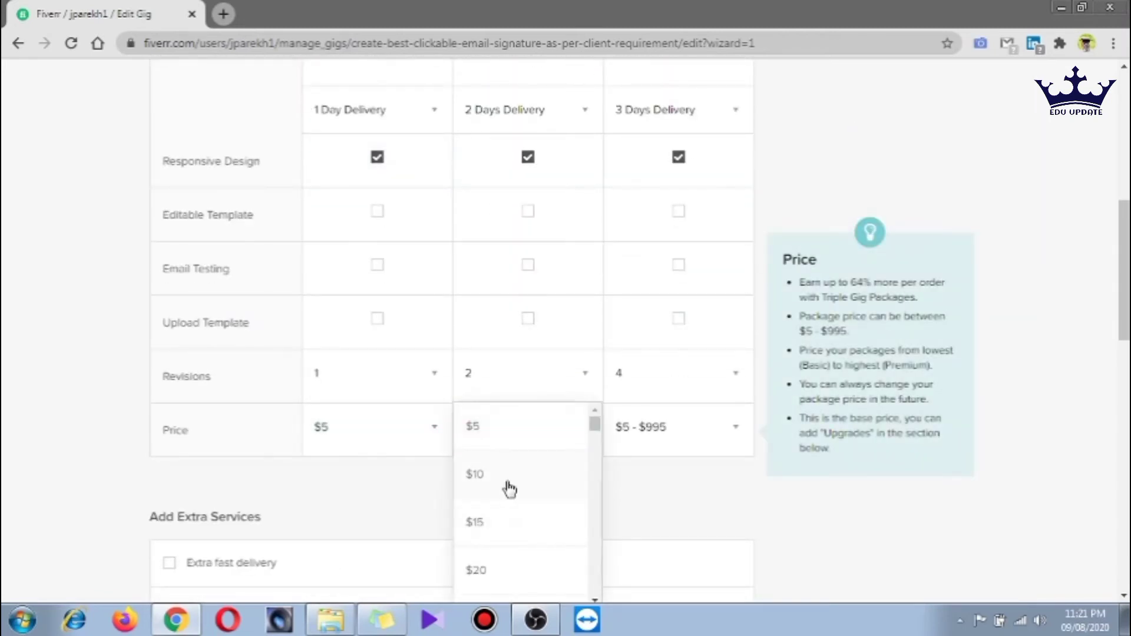
pyautogui.click(507, 487)
pyautogui.click(677, 445)
pyautogui.click(652, 570)
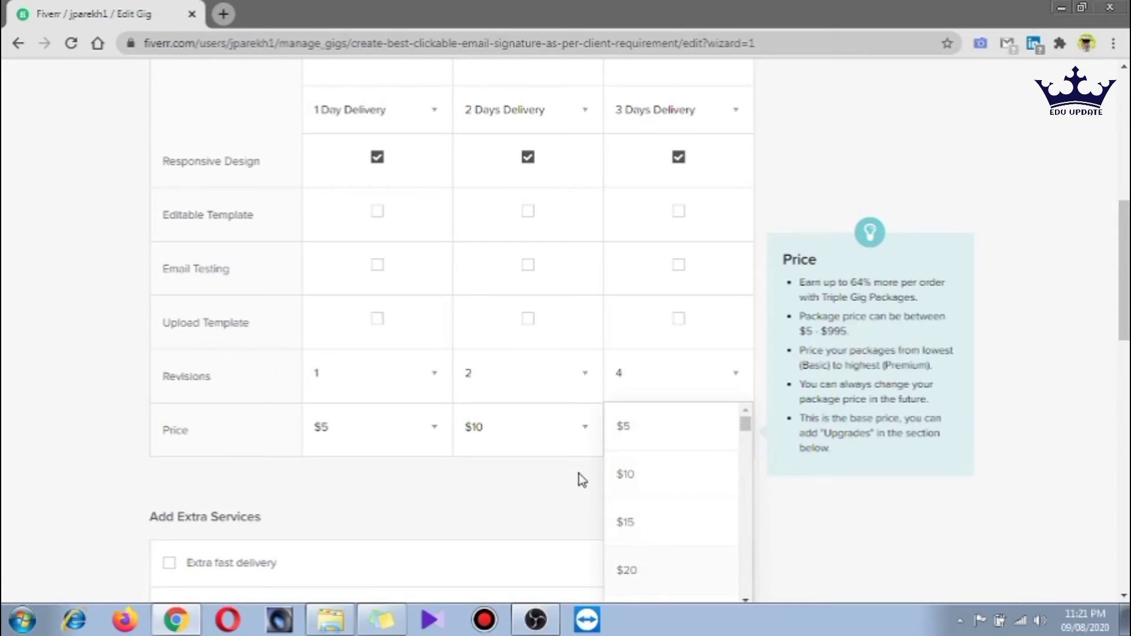
pyautogui.scroll(-1, 426, 513)
pyautogui.scroll(-4, 426, 507)
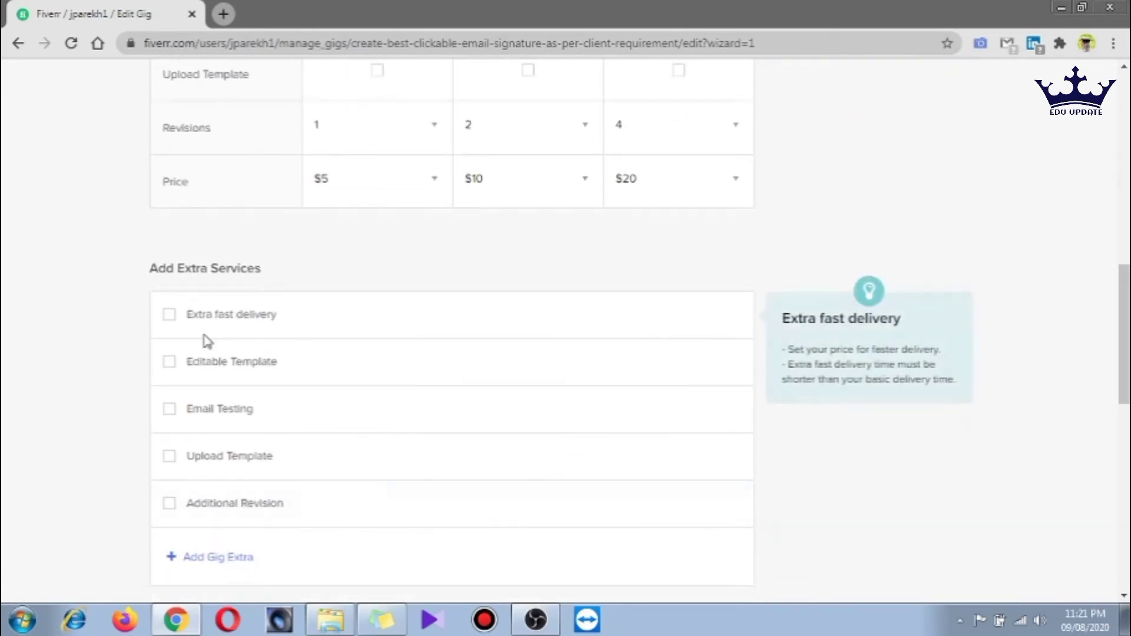
# Add extra fast delivery, with Basic at 1 DAY for $5 extra
pyautogui.click(169, 318)
pyautogui.scroll(-1, 286, 308)
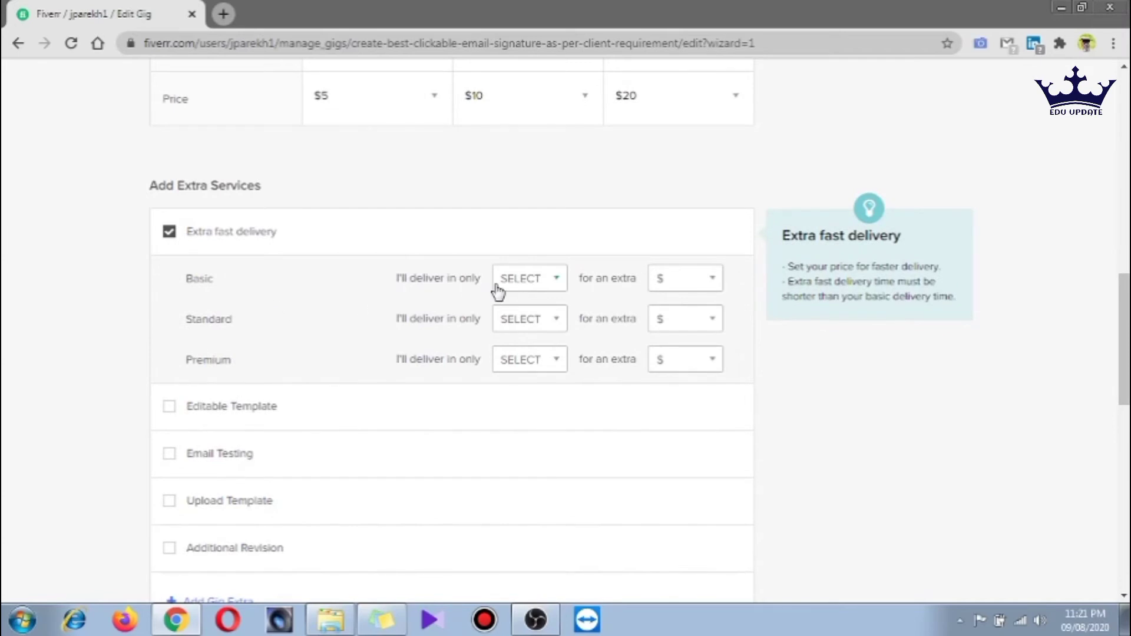
pyautogui.click(545, 286)
pyautogui.click(543, 313)
pyautogui.click(715, 284)
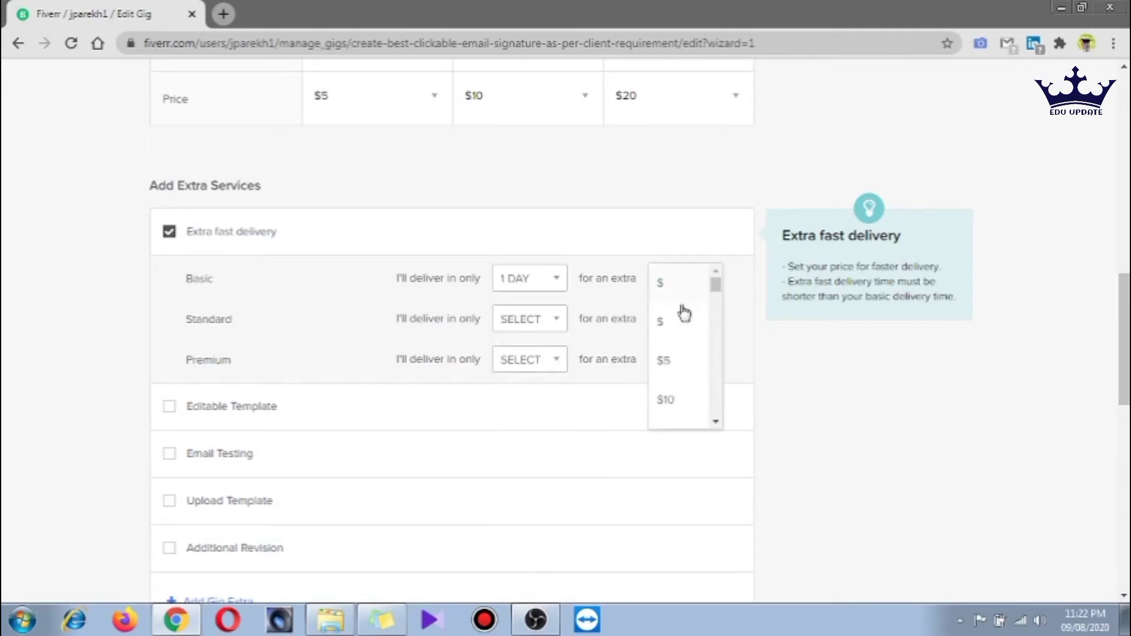
pyautogui.click(670, 360)
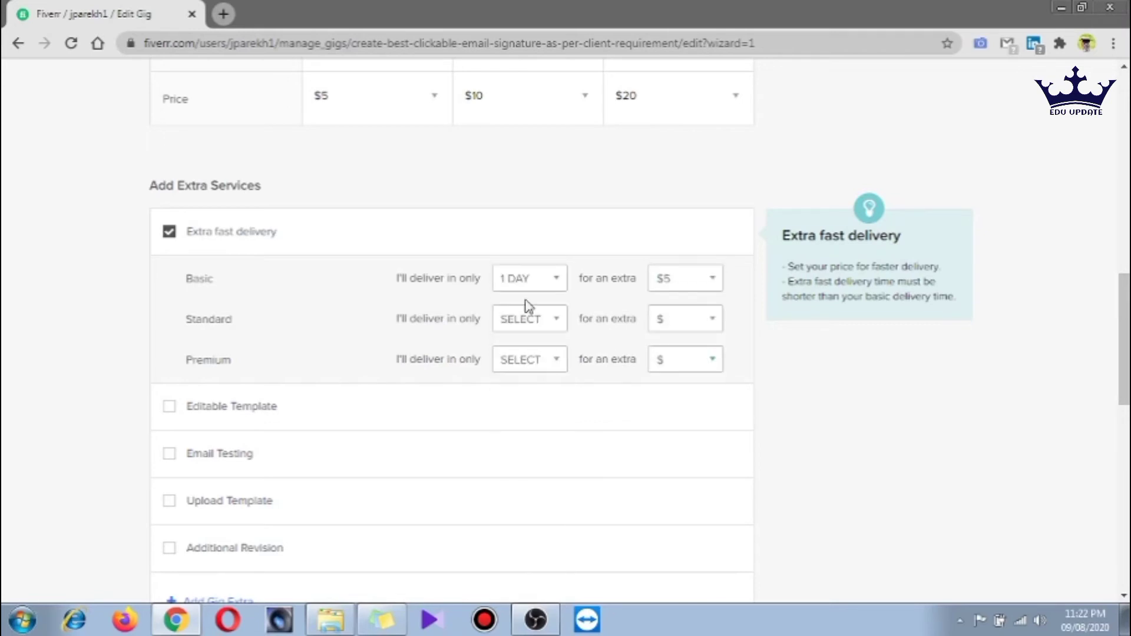
# Set Standard fast delivery to 1 DAY and Premium to 2 DAYS, both $5 extra, then save
pyautogui.click(558, 321)
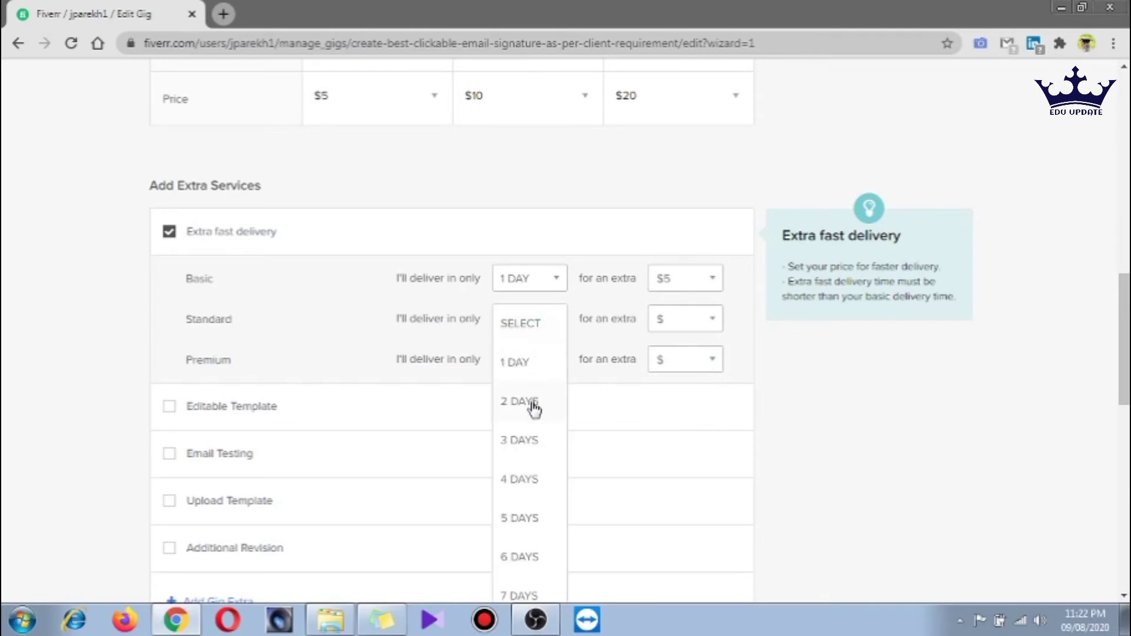
pyautogui.click(531, 370)
pyautogui.click(708, 327)
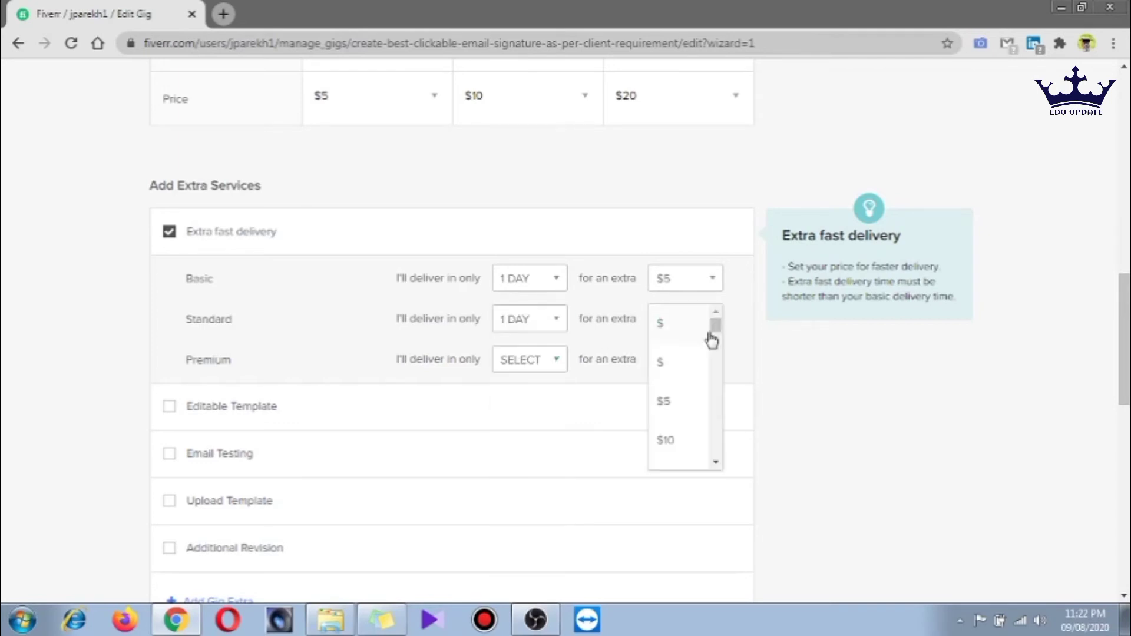
pyautogui.click(655, 396)
pyautogui.click(558, 361)
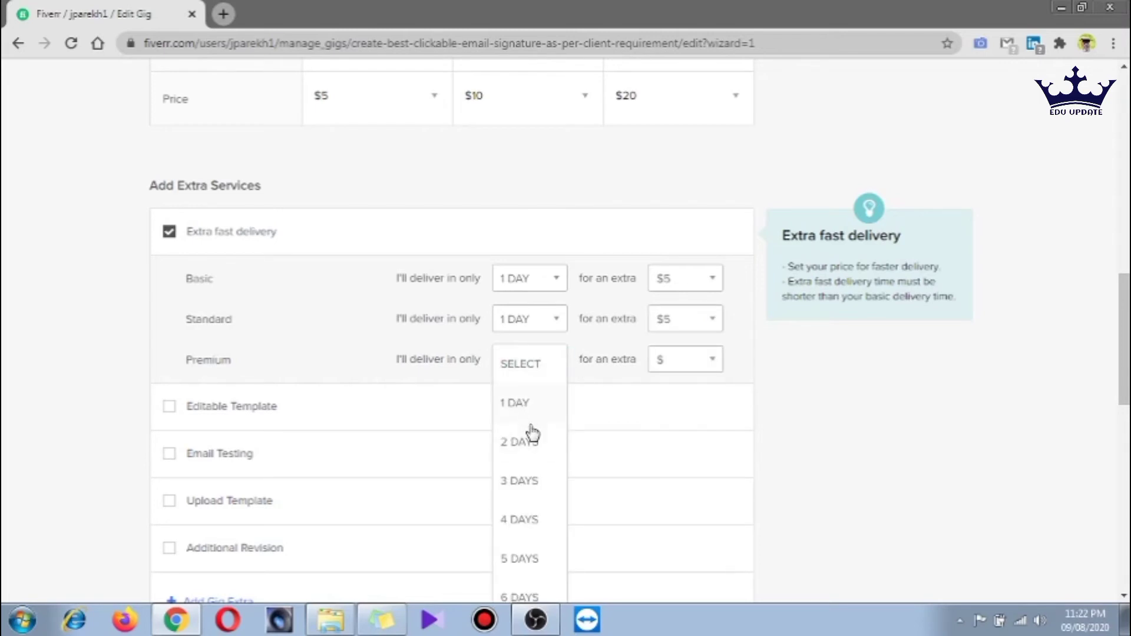
pyautogui.click(530, 452)
pyautogui.click(720, 365)
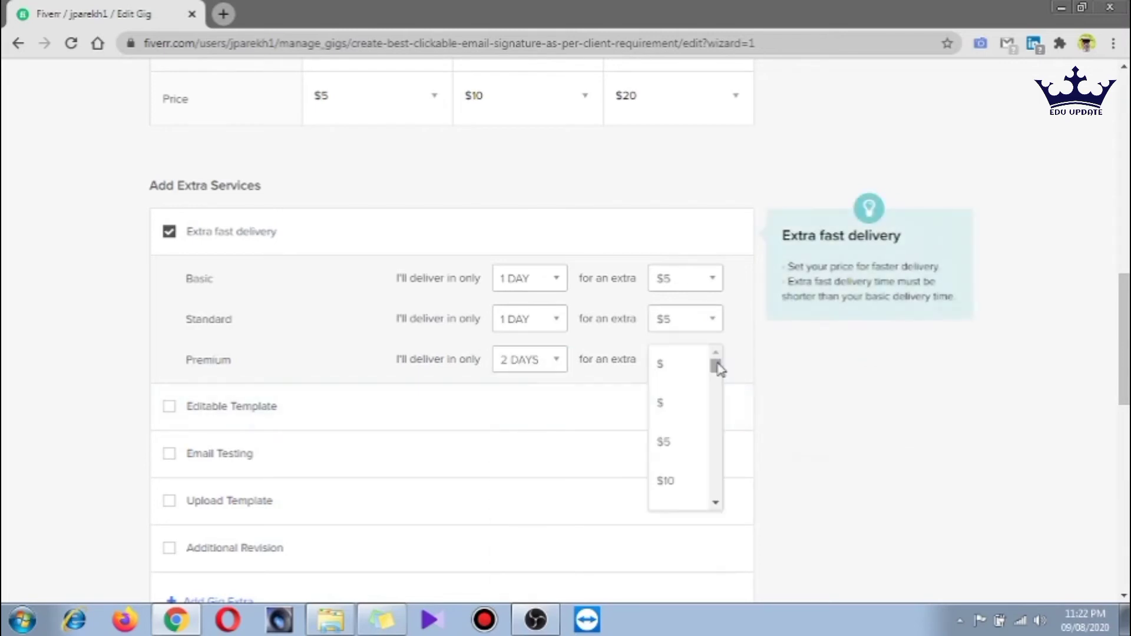
pyautogui.click(672, 448)
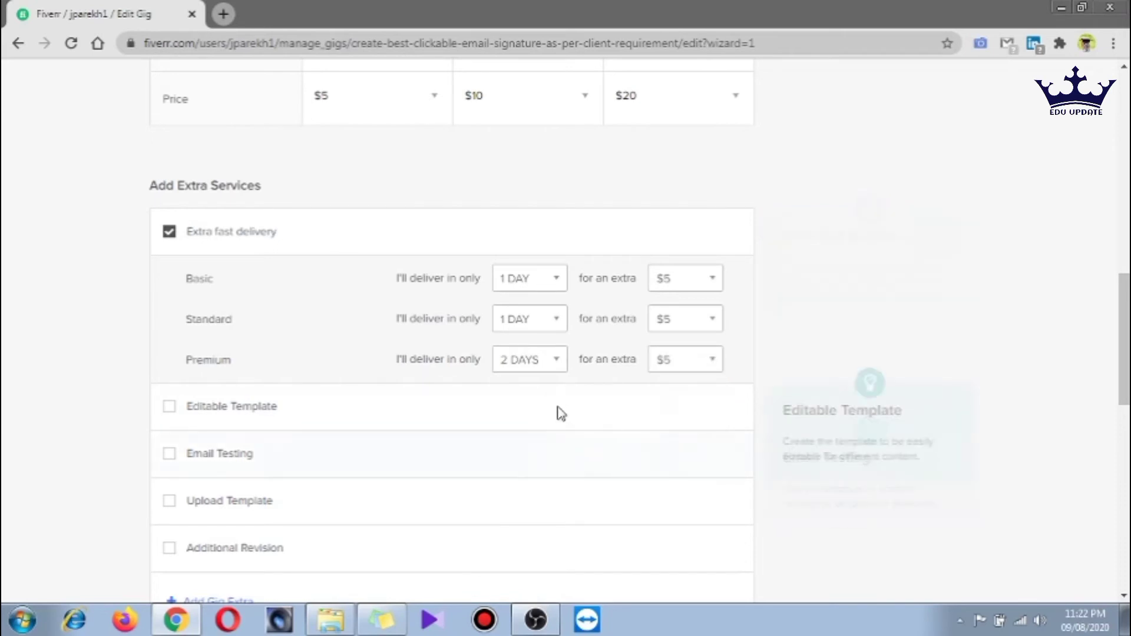
pyautogui.scroll(-3, 558, 412)
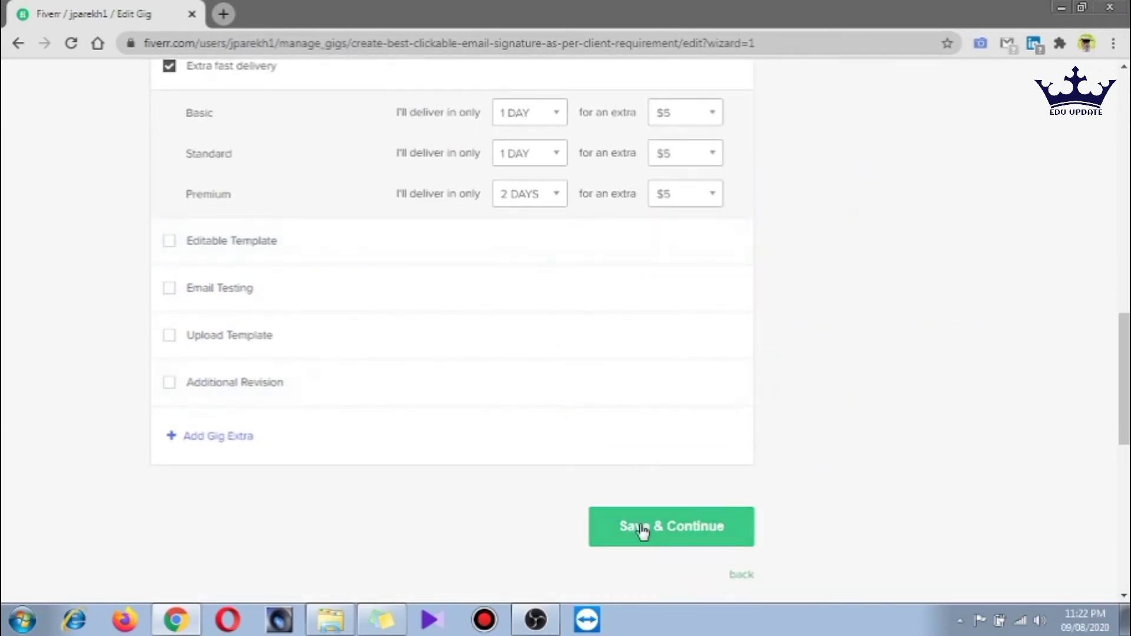
pyautogui.click(642, 529)
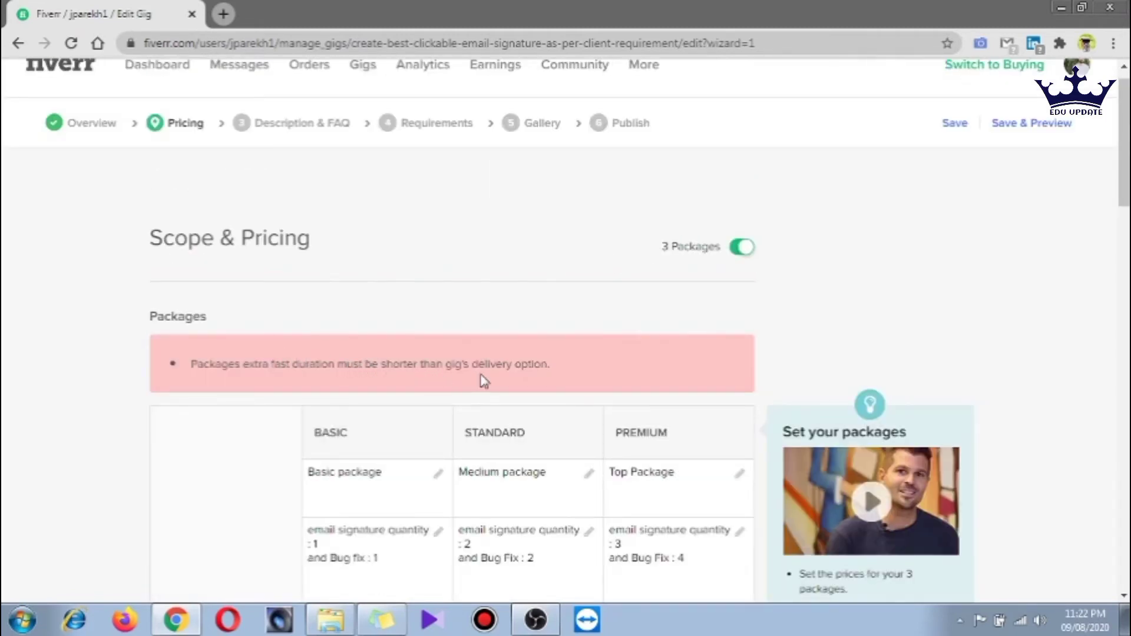
# Change the Basic package to 2 Days Delivery and save the pricing again
pyautogui.scroll(-5, 525, 370)
pyautogui.scroll(-9, 533, 372)
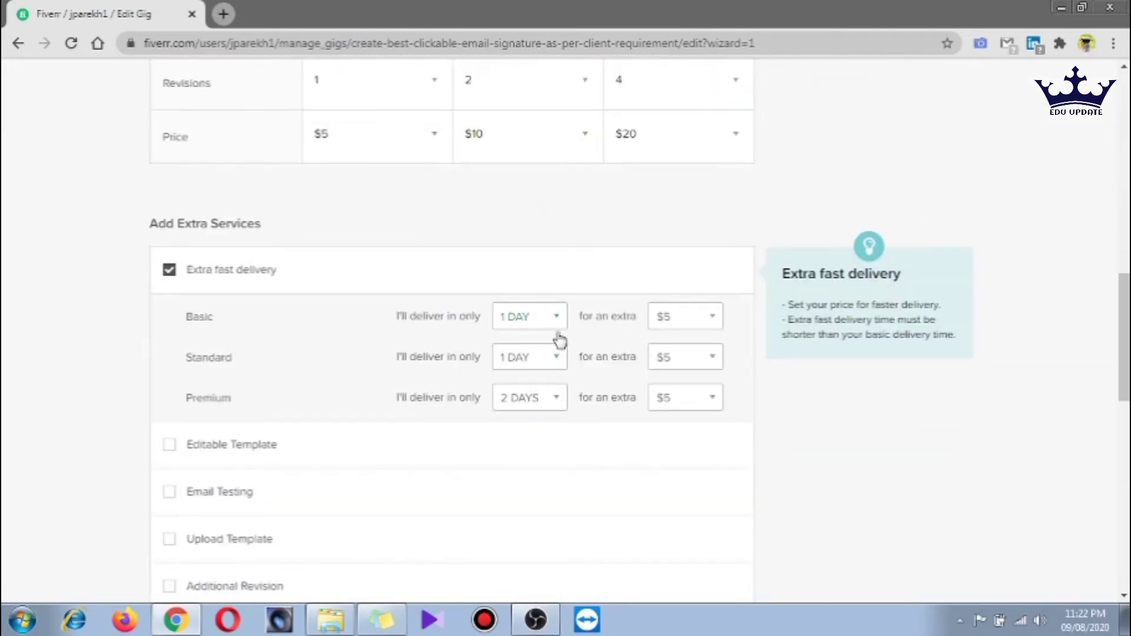
pyautogui.scroll(3, 554, 336)
pyautogui.scroll(4, 517, 330)
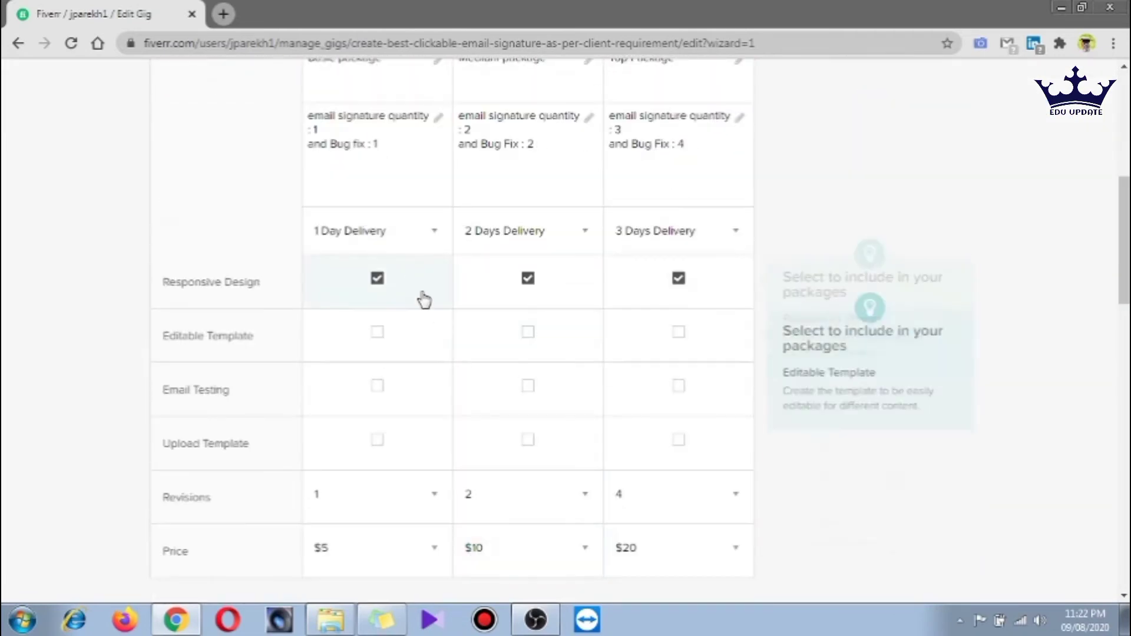
pyautogui.click(415, 238)
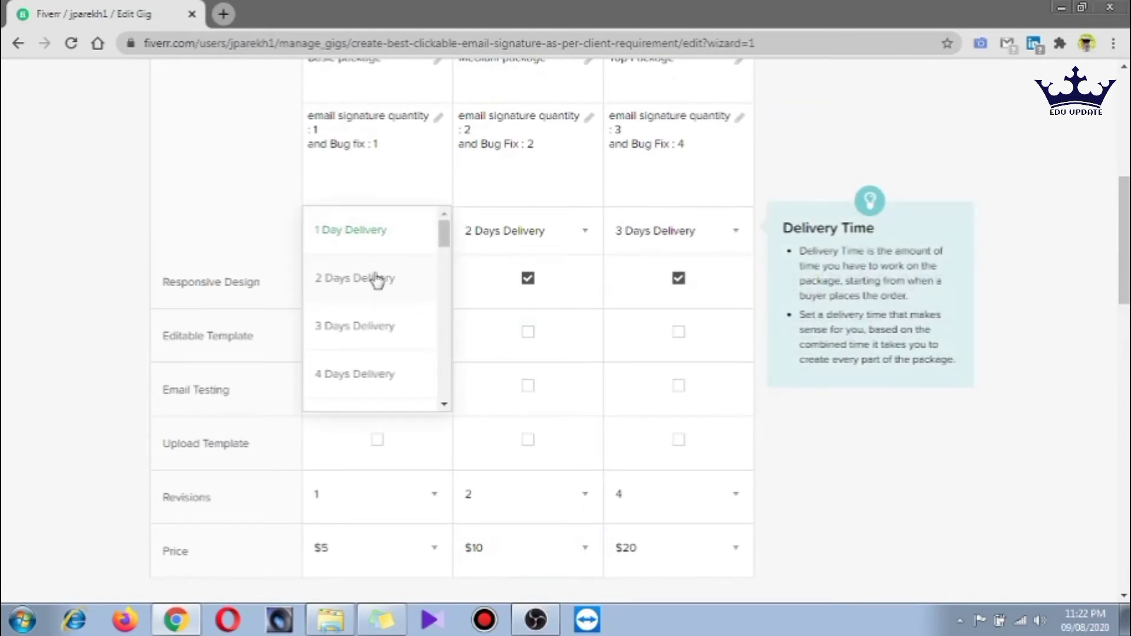
pyautogui.click(377, 279)
pyautogui.scroll(-7, 561, 281)
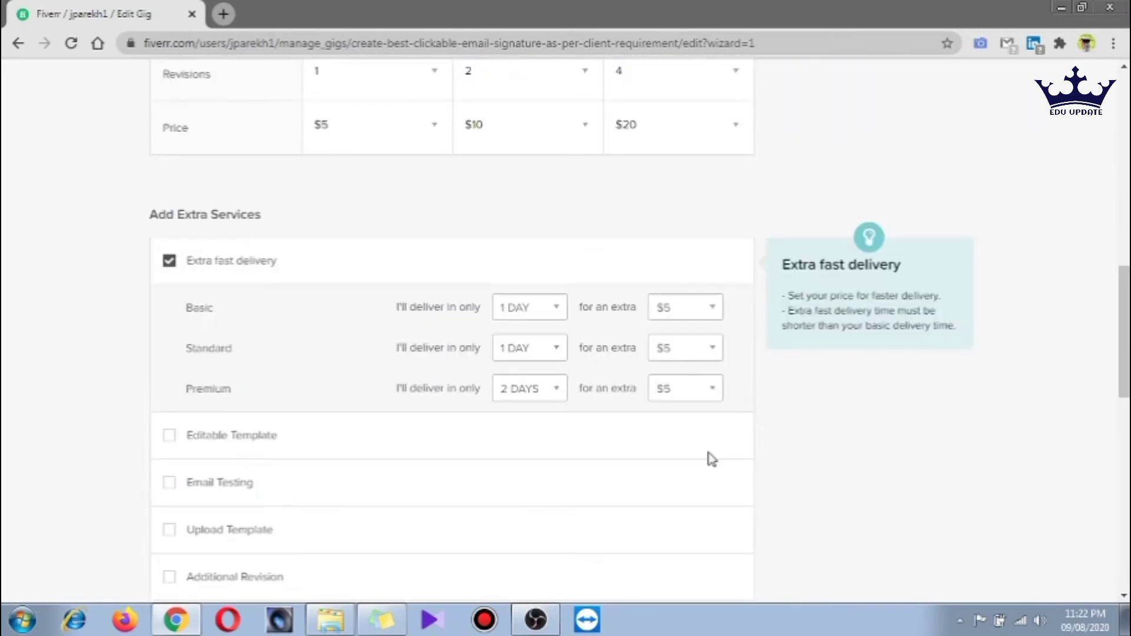
pyautogui.scroll(-1, 713, 442)
pyautogui.scroll(-4, 707, 418)
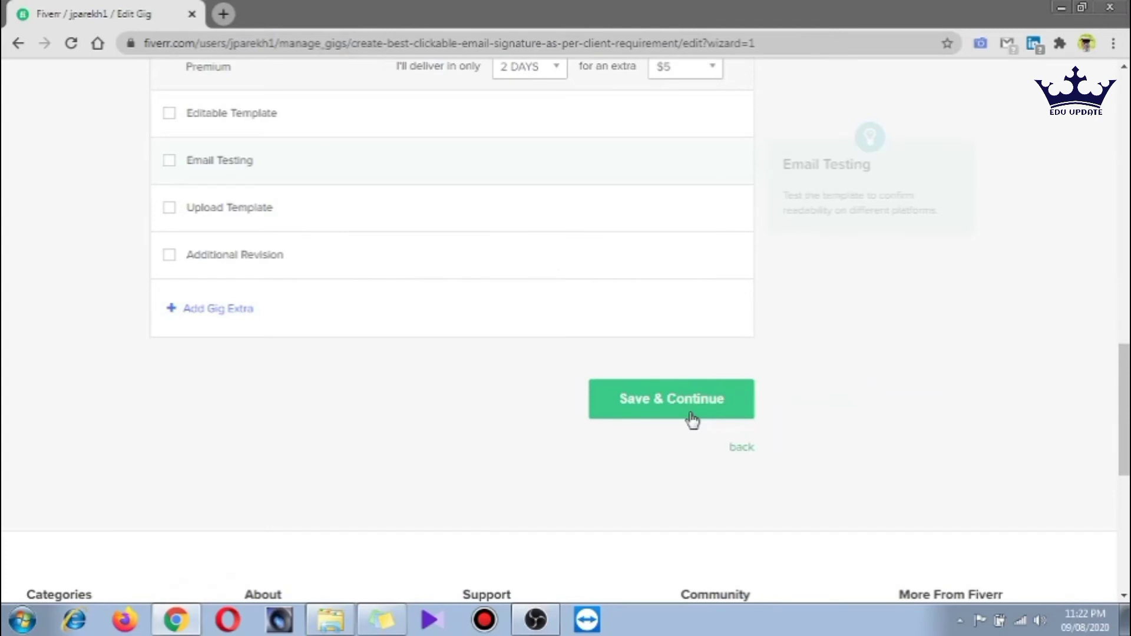
pyautogui.click(692, 419)
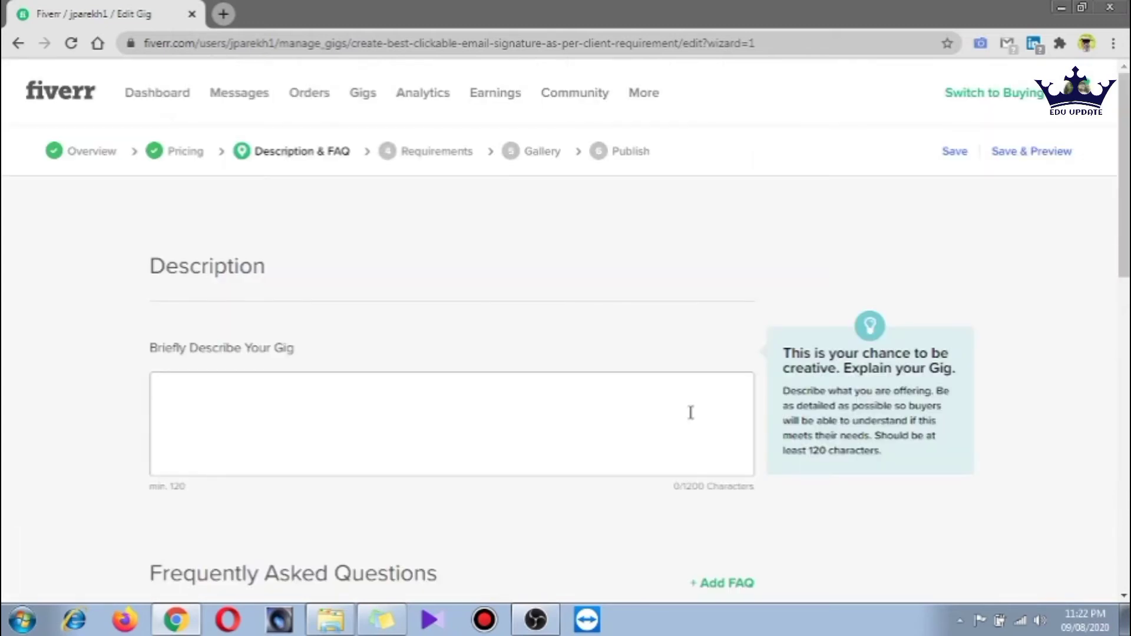
# Write the description about creating clickable email signatures quickly with 2+ years of experience
pyautogui.click(420, 398)
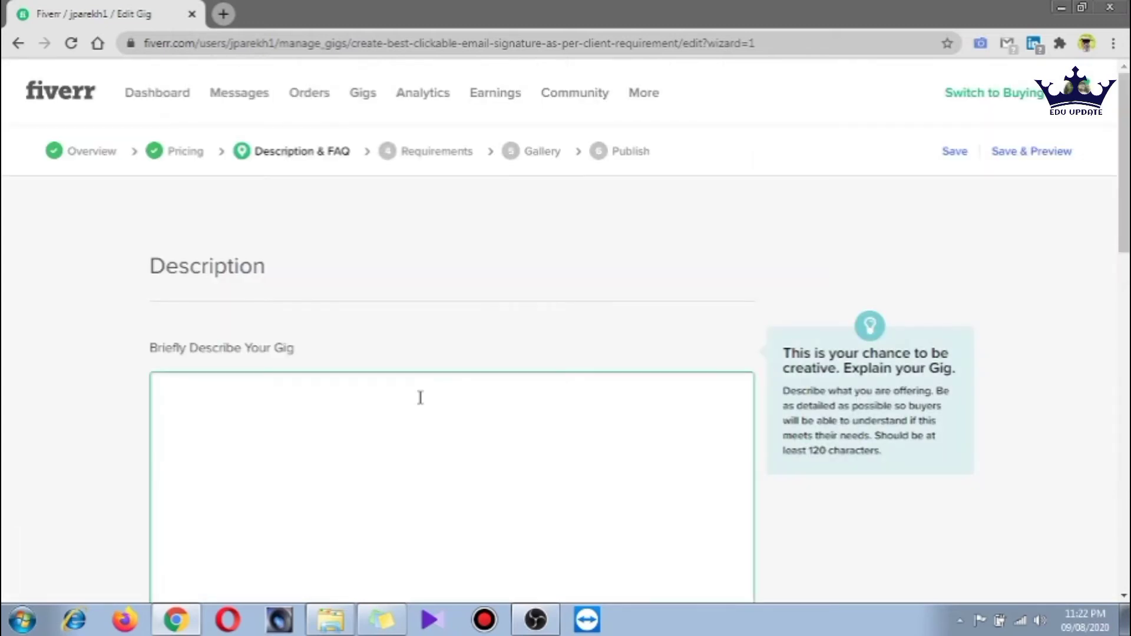
pyautogui.write('I am able to')
pyautogui.write('create beautiful attractive gigs/clickable email signature within very short duration ')
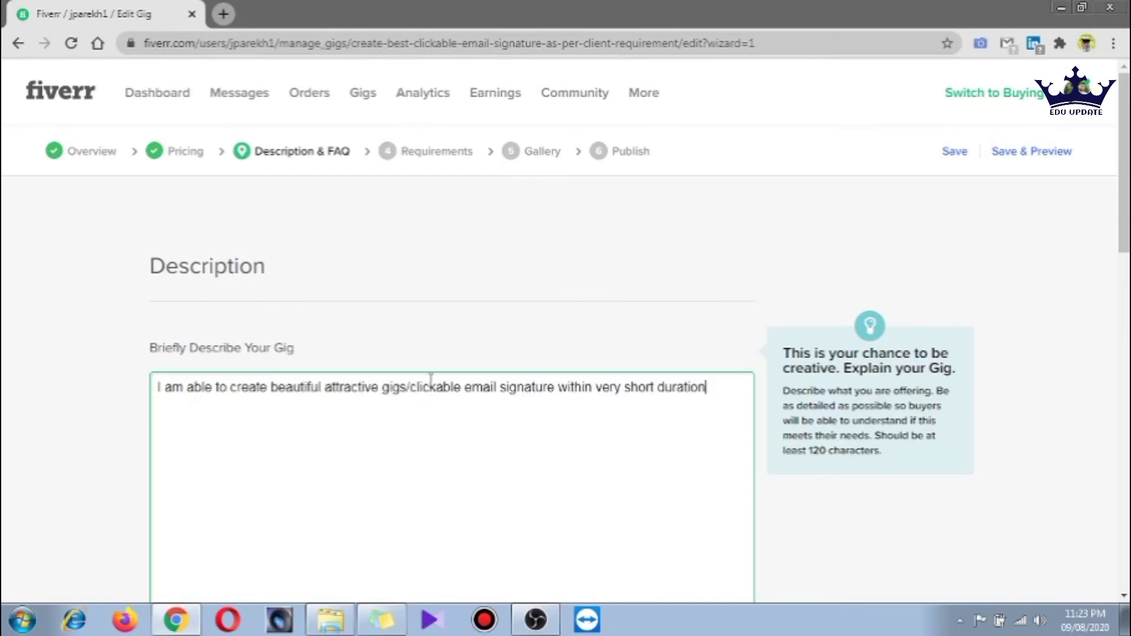
pyautogui.write(' also am havin')
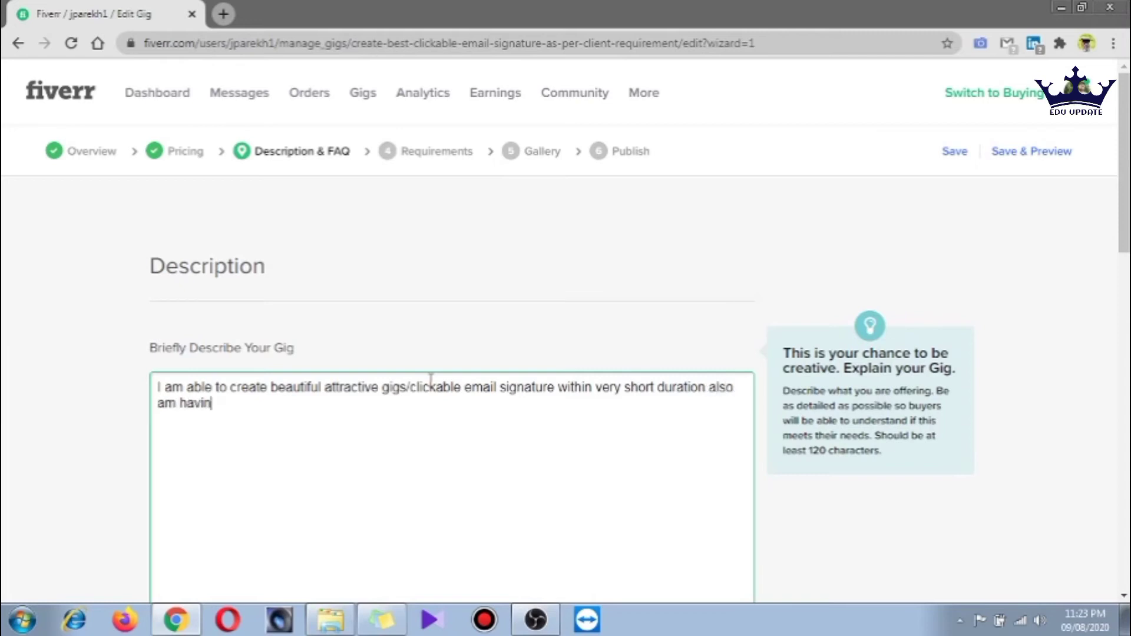
pyautogui.write('g 2+ years of e')
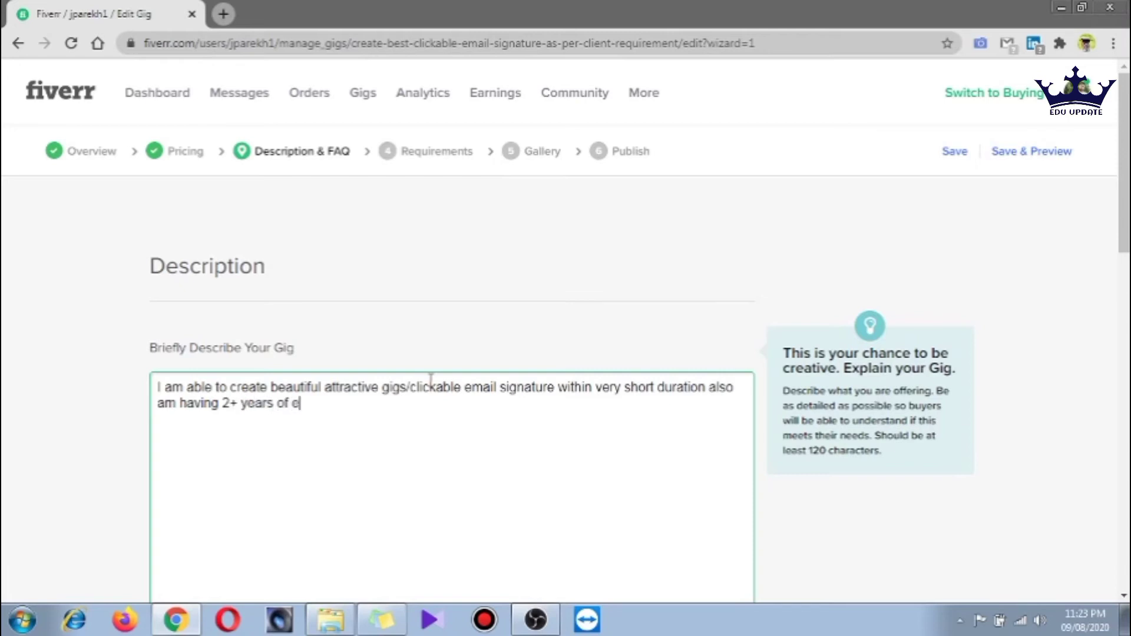
pyautogui.write('xperiance in same ')
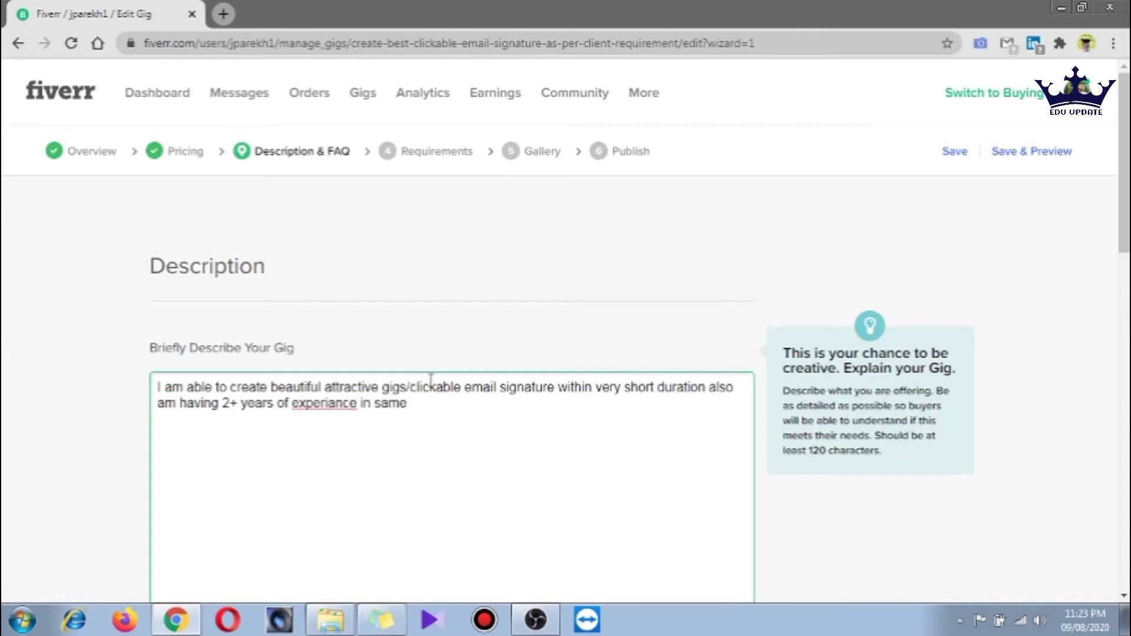
pyautogui.write('doamin')
# Correct 'experiance' and 'doamin' via spelling suggestions, add a period, and save the description
pyautogui.rightClick(343, 405)
pyautogui.click(415, 204)
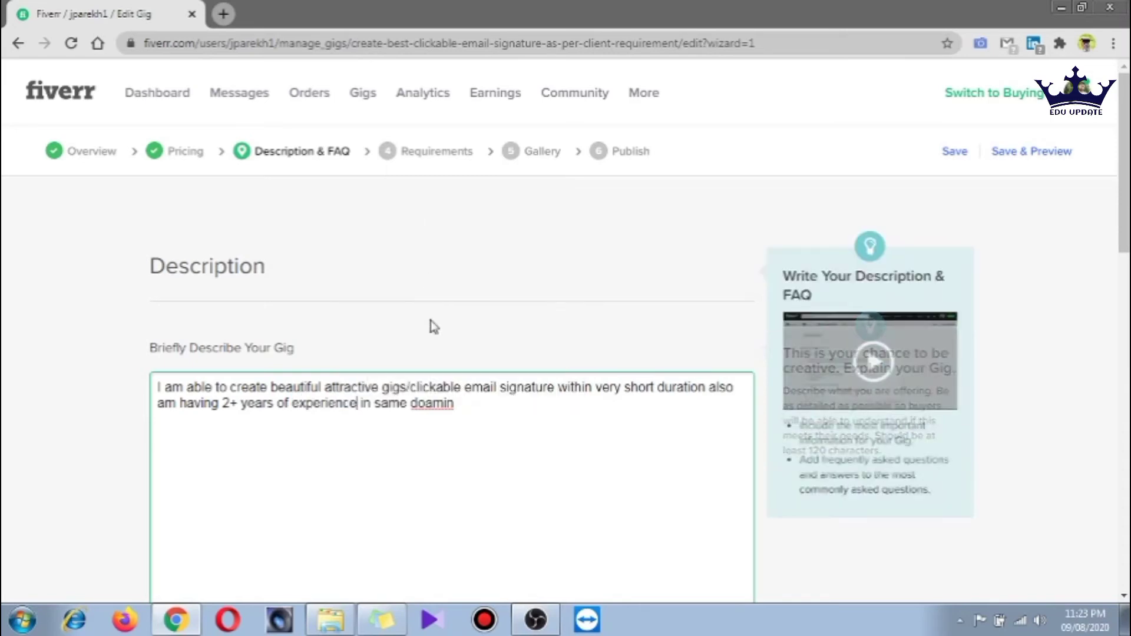
pyautogui.rightClick(429, 405)
pyautogui.click(480, 426)
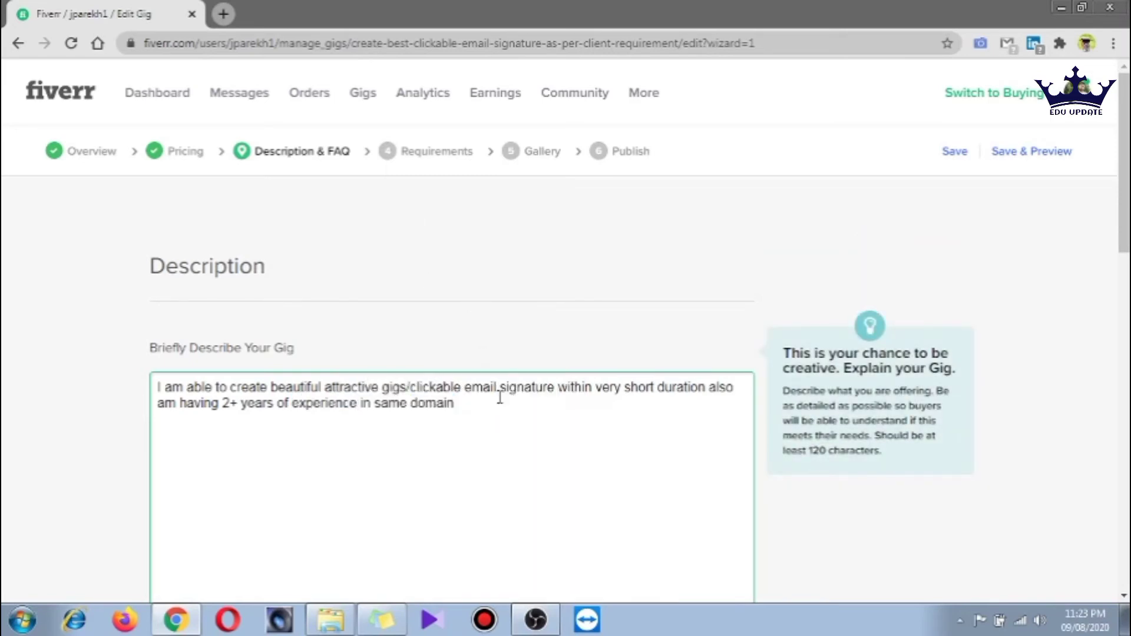
pyautogui.write('.')
pyautogui.press('Return')
pyautogui.press('Return')
pyautogui.scroll(-6, 456, 360)
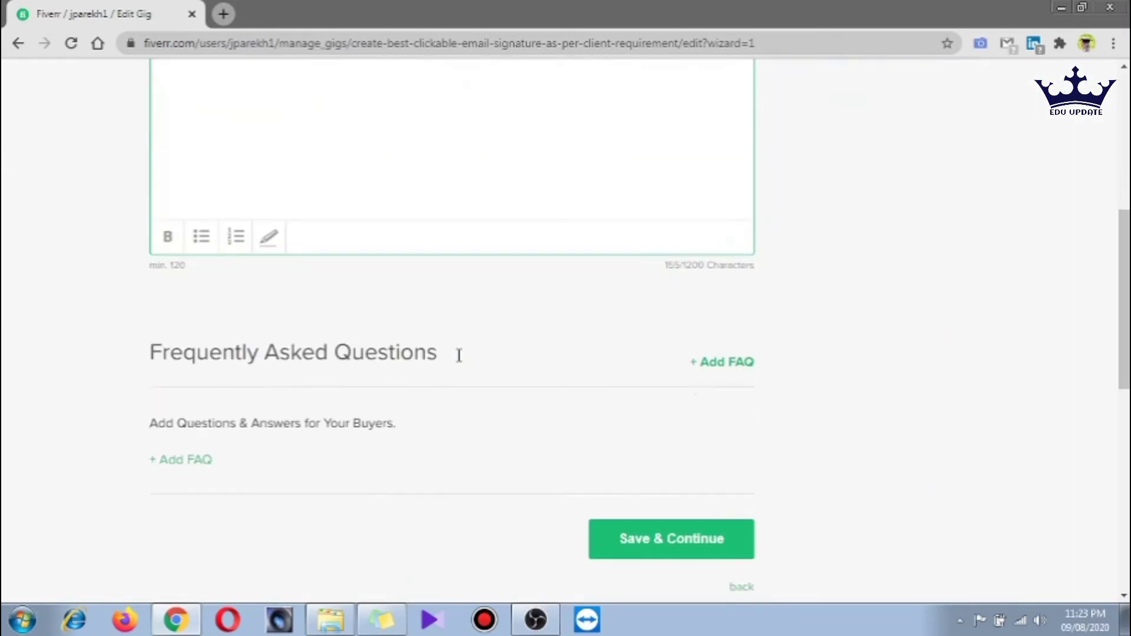
pyautogui.moveTo(222, 265)
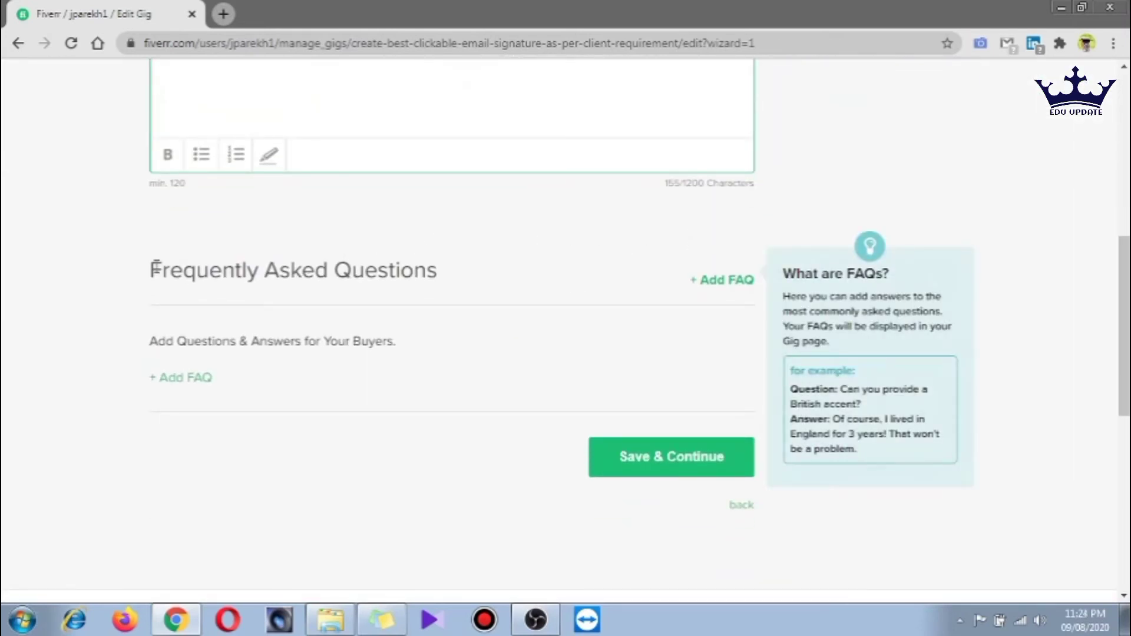
pyautogui.scroll(4, 158, 259)
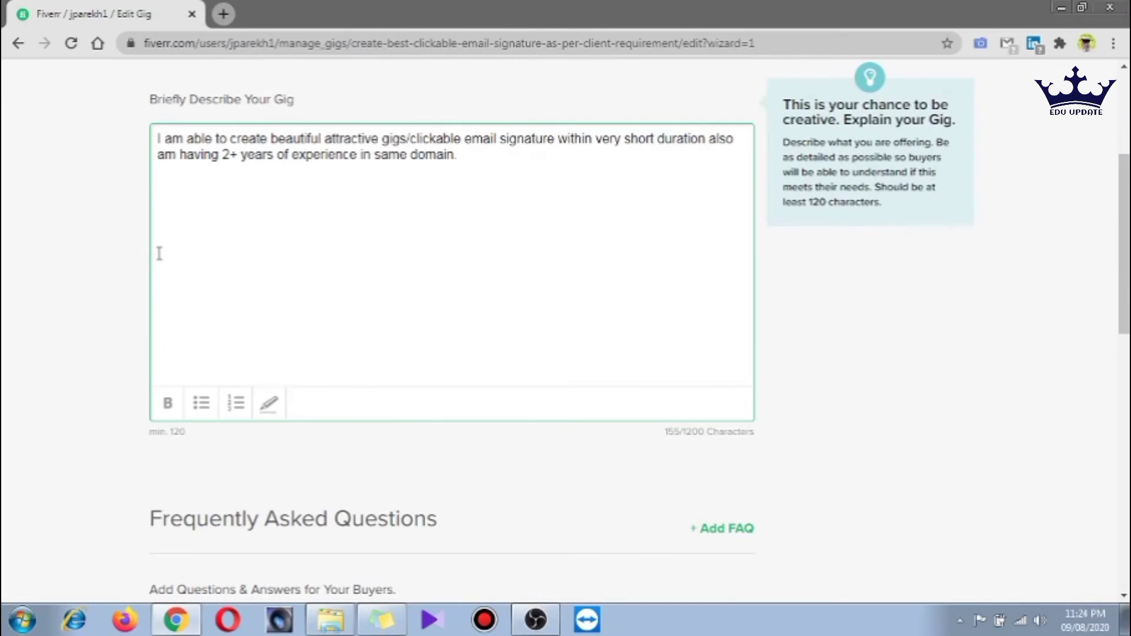
pyautogui.scroll(-3, 158, 260)
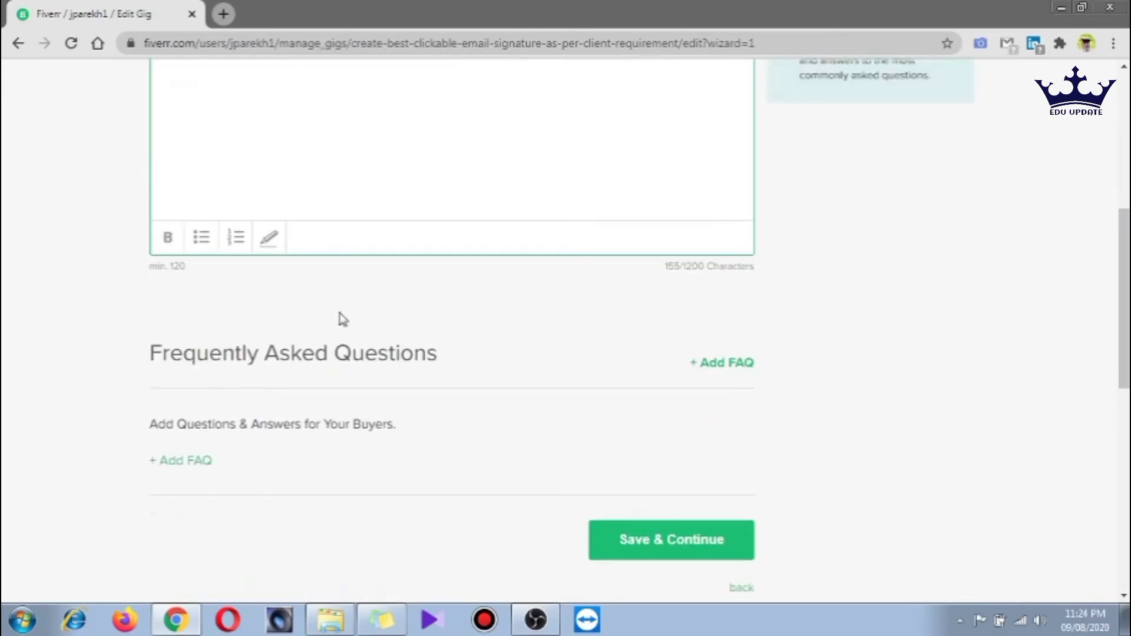
pyautogui.click(648, 541)
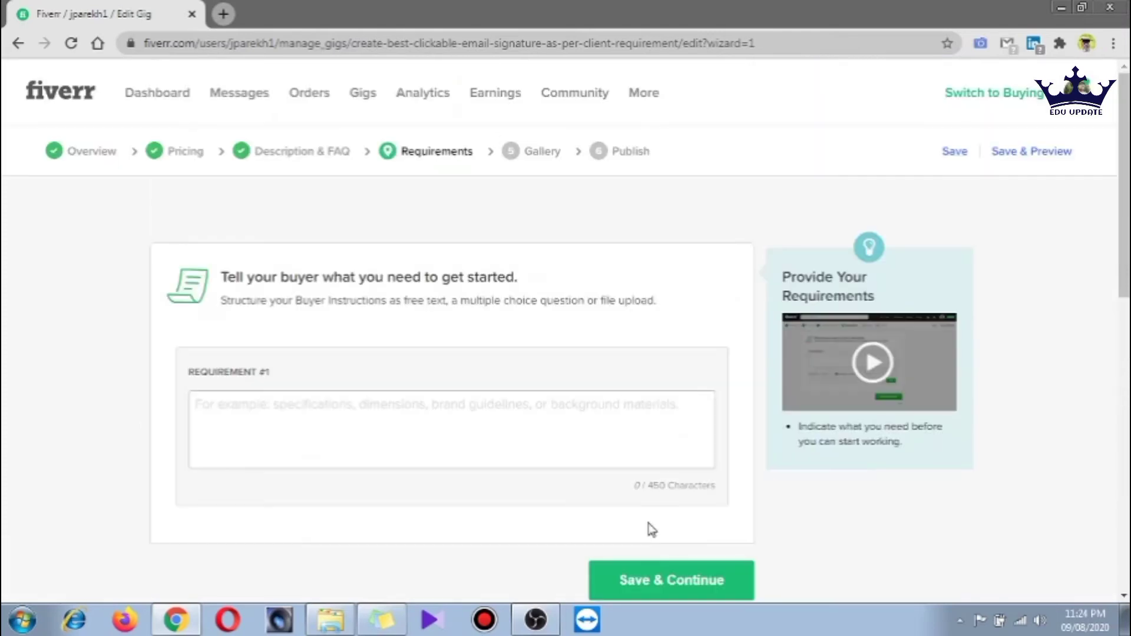
# Enter Requirement #1: '40% advance payment, logo details, signature details'
pyautogui.click(307, 421)
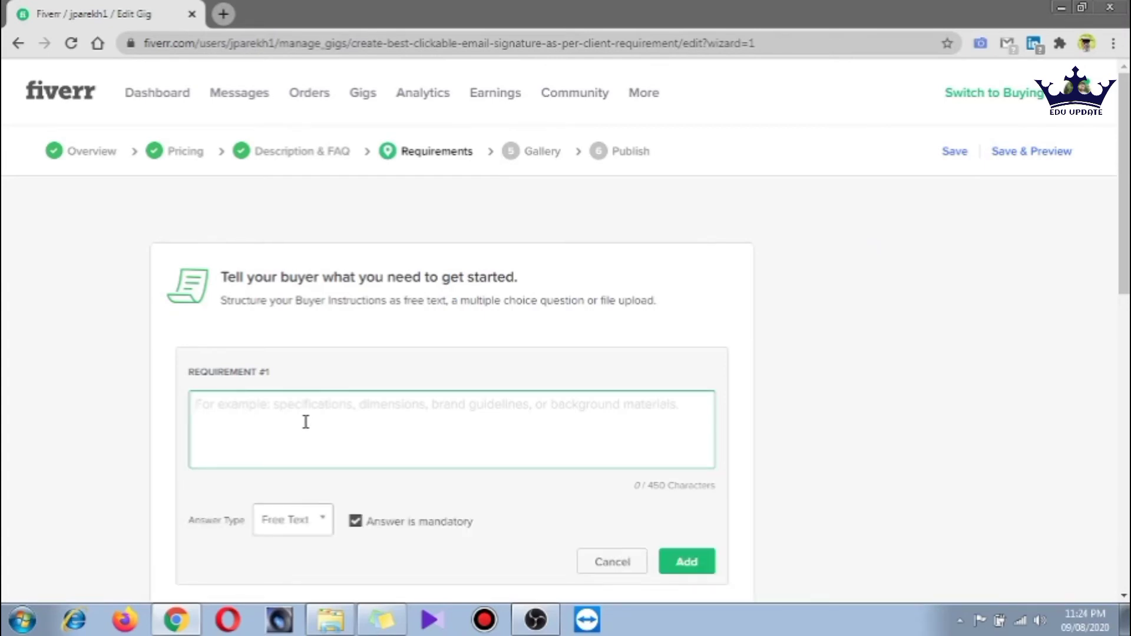
pyautogui.write('40')
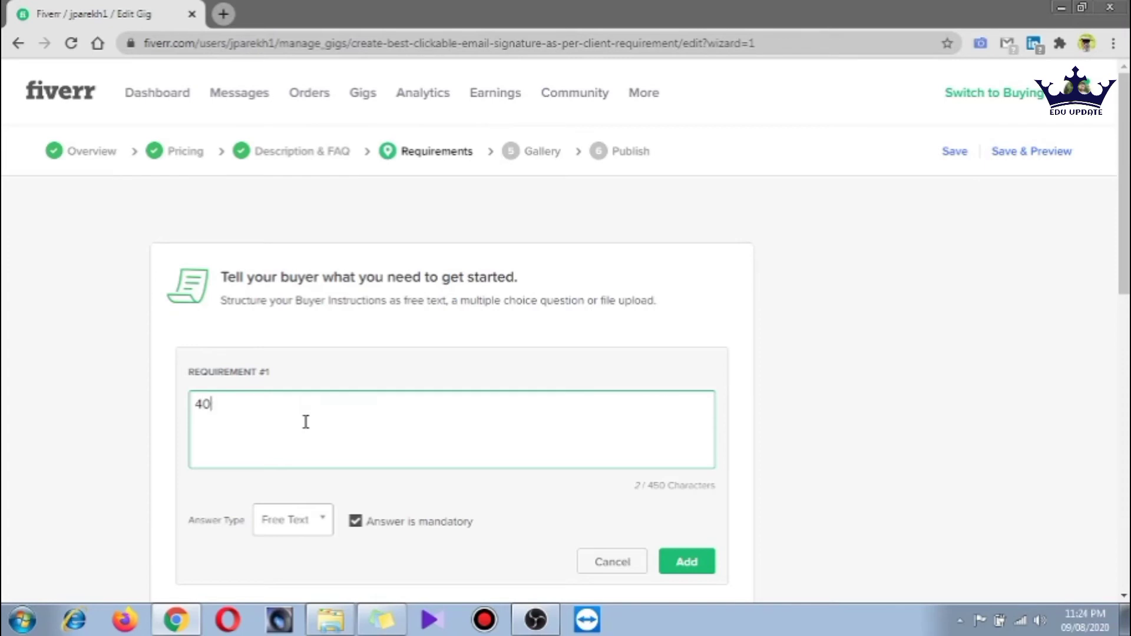
pyautogui.write('% advance payme')
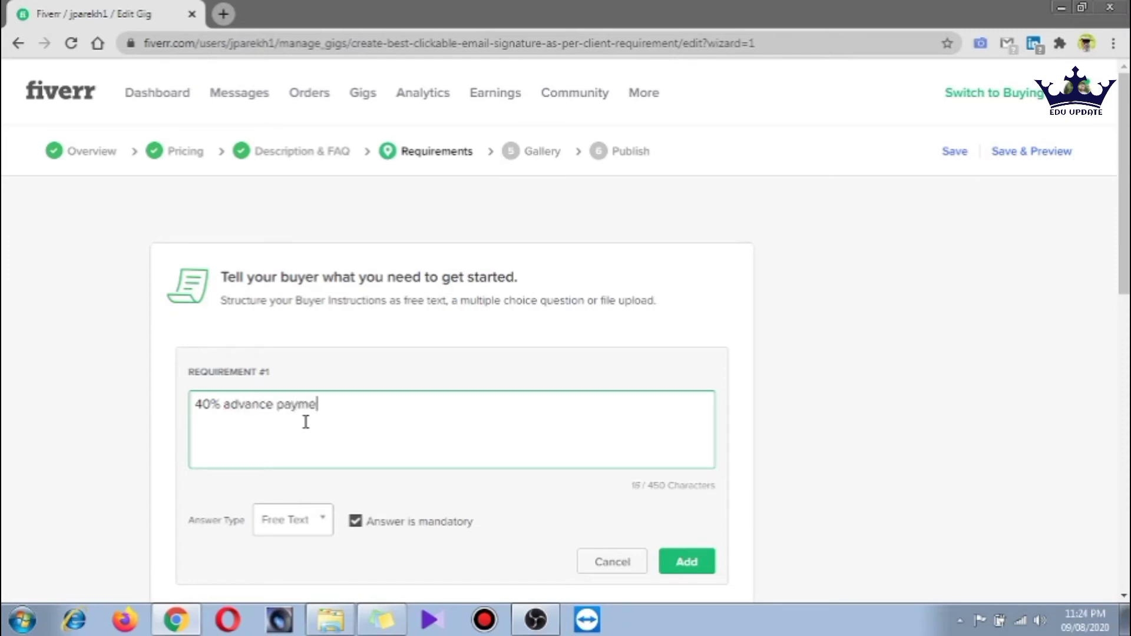
pyautogui.write('nt , logo details')
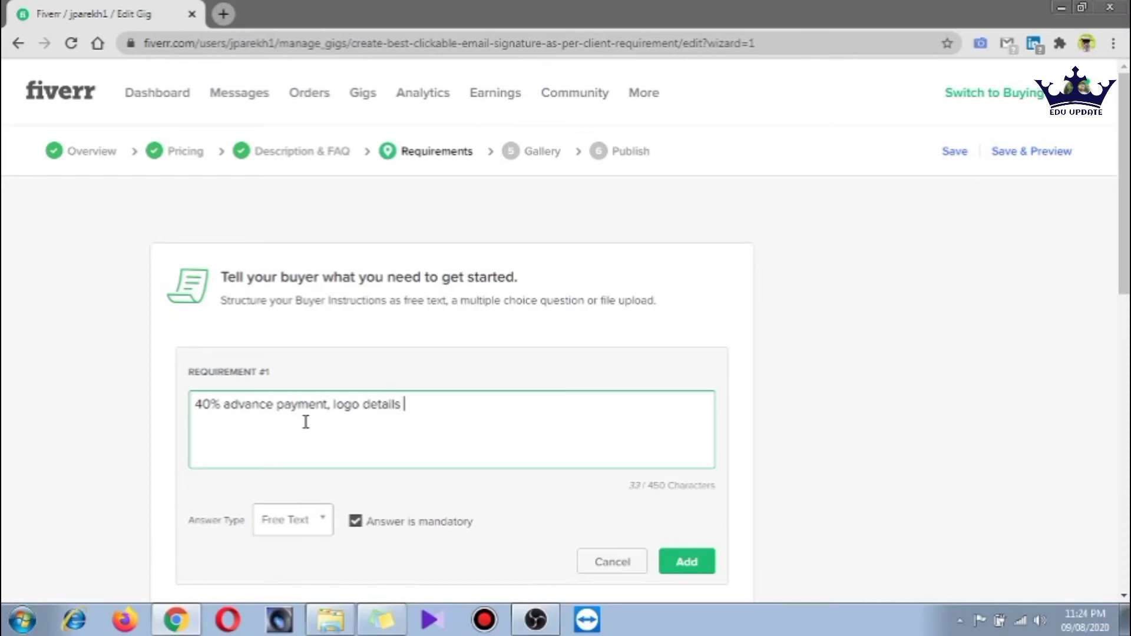
pyautogui.press('BackSpace')
pyautogui.write(', signature details')
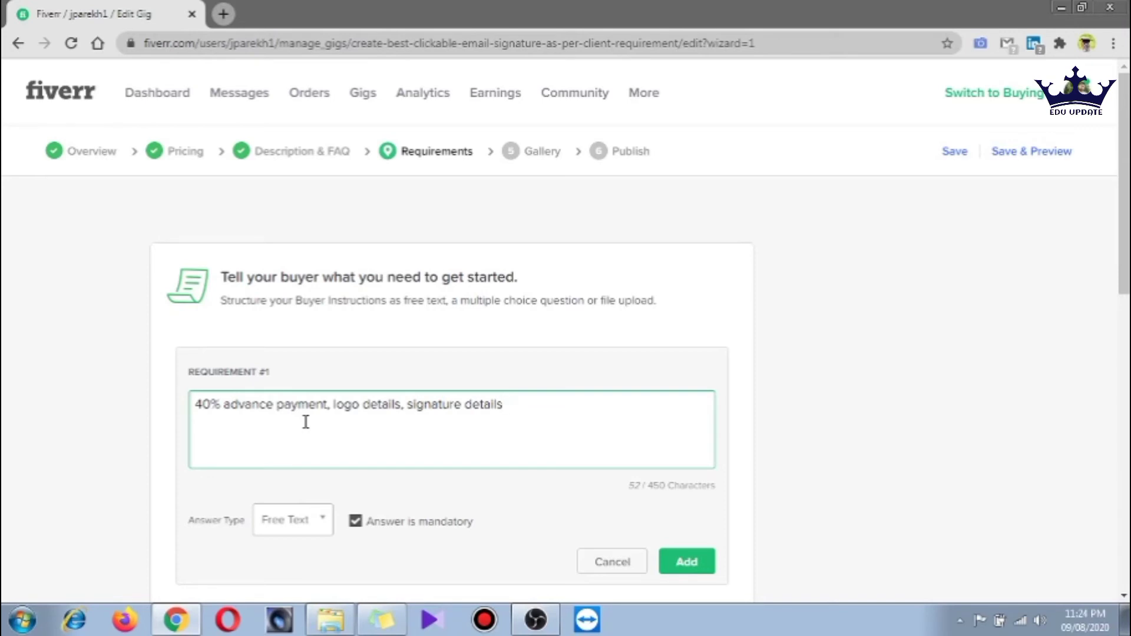
# Keep Free Text as the answer type and add the requirement
pyautogui.scroll(-1, 320, 472)
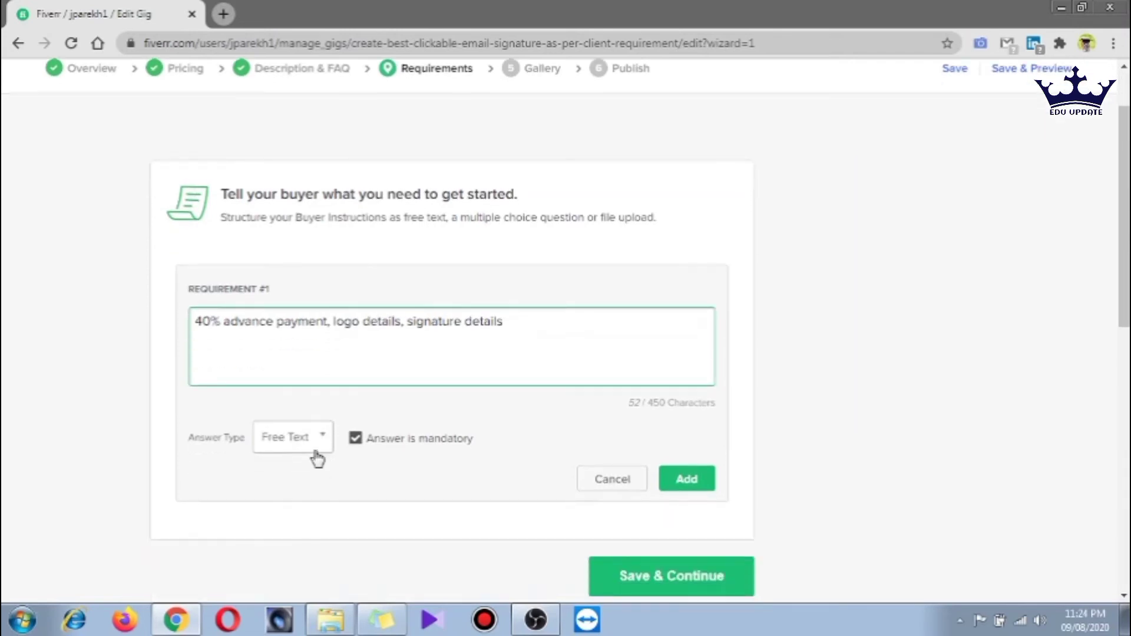
pyautogui.click(317, 441)
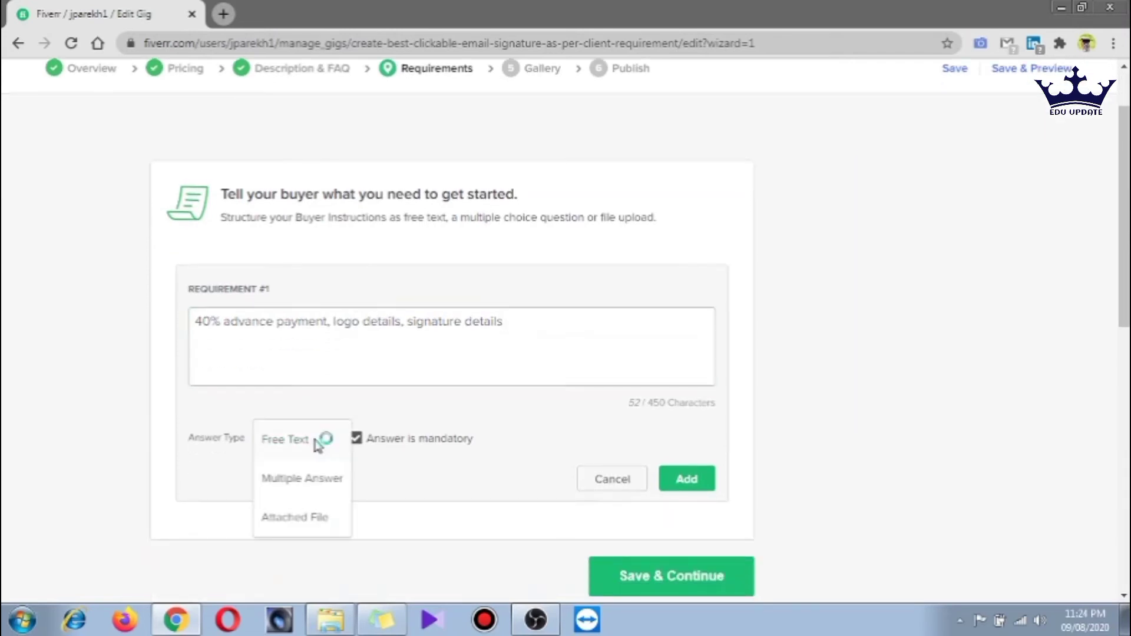
pyautogui.click(316, 447)
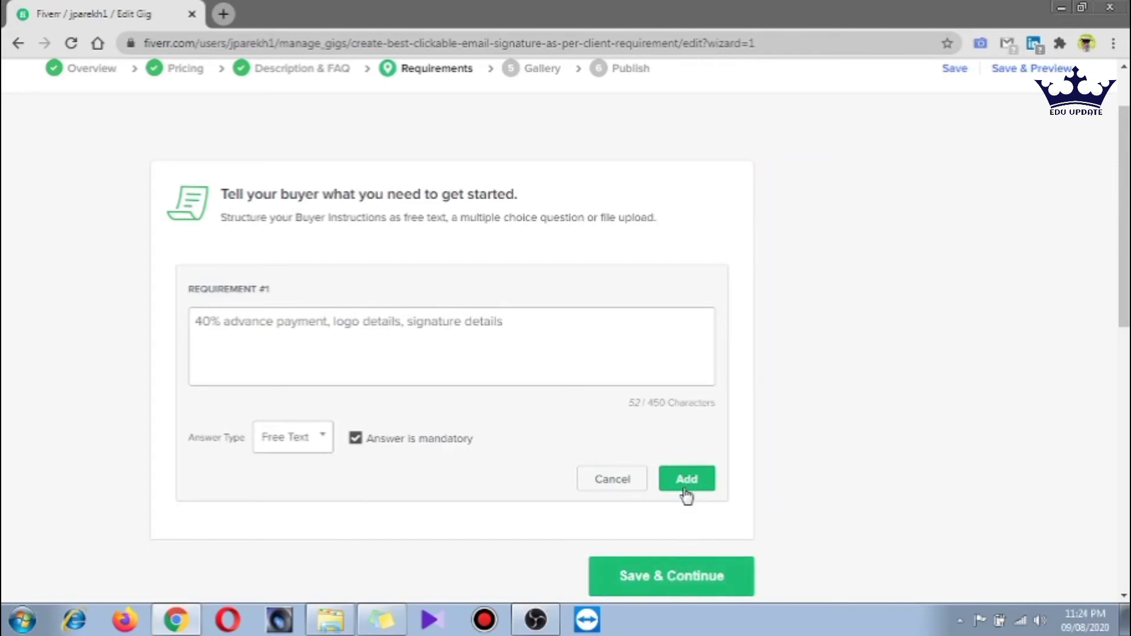
pyautogui.click(686, 480)
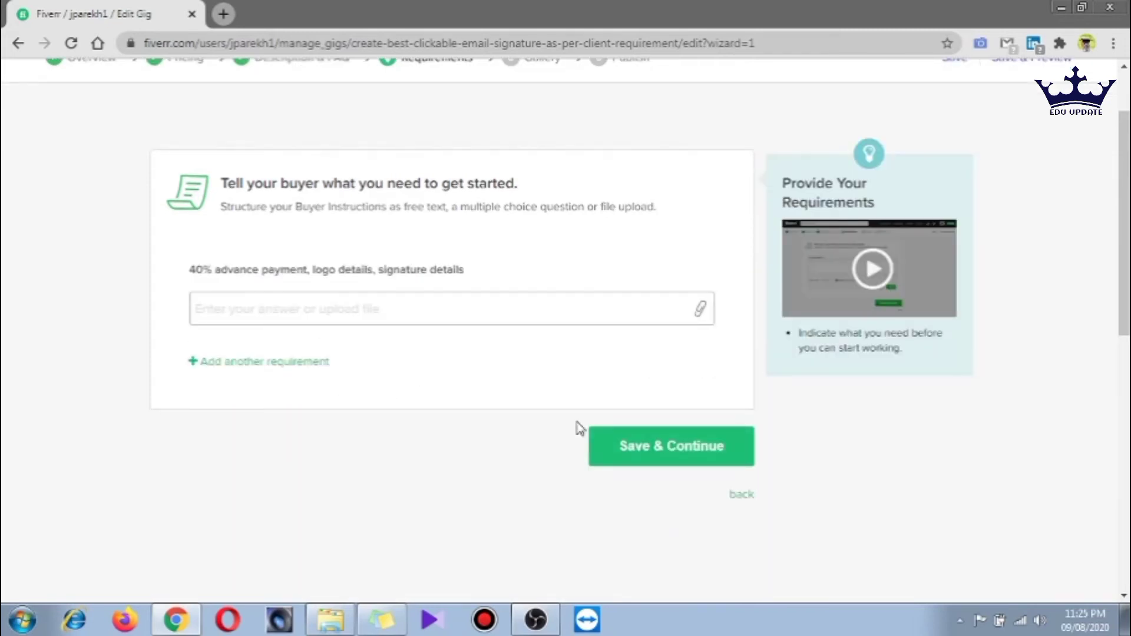
# Save the Requirements page and continue to the Gallery step
pyautogui.click(668, 456)
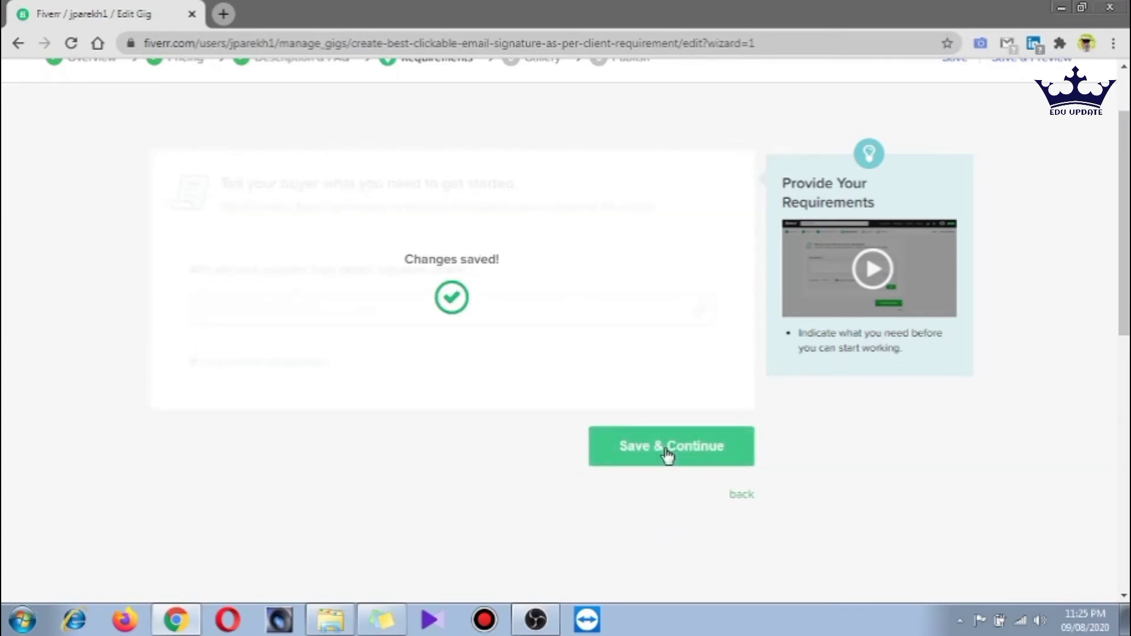
pyautogui.scroll(2, 668, 456)
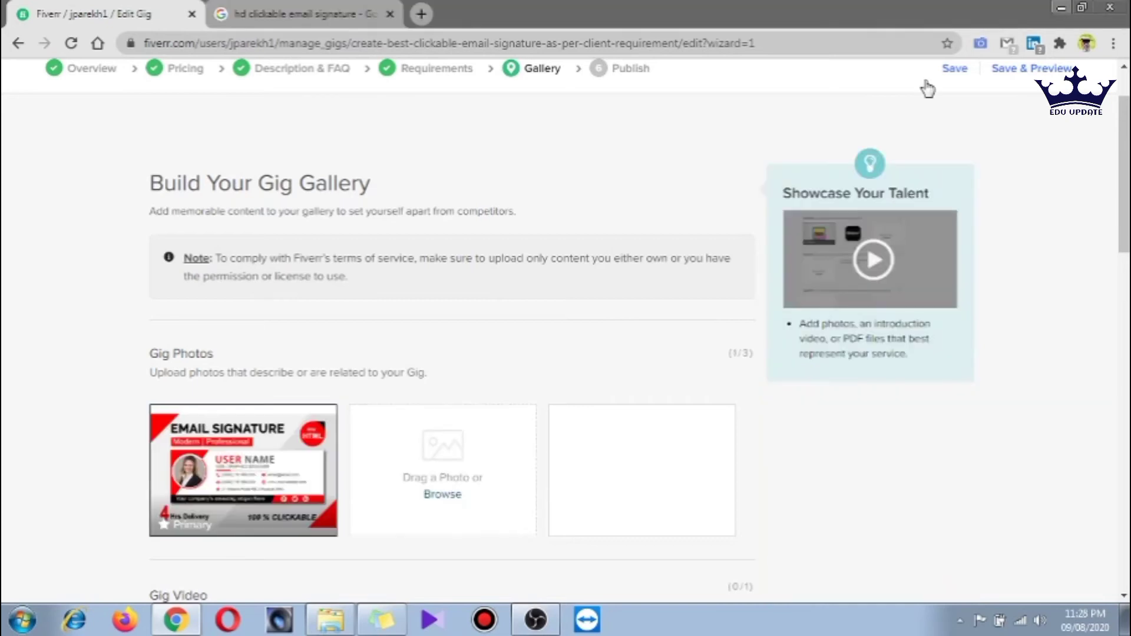
# Save the gallery with its one email signature photo and continue to Publish
pyautogui.scroll(-4, 405, 526)
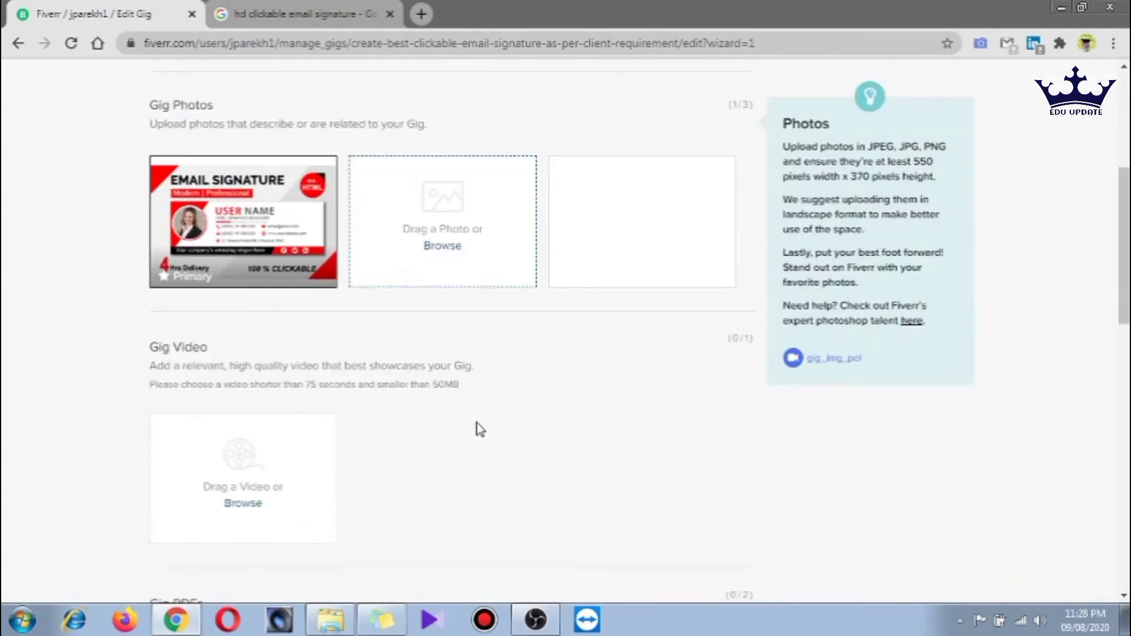
pyautogui.scroll(-4, 202, 239)
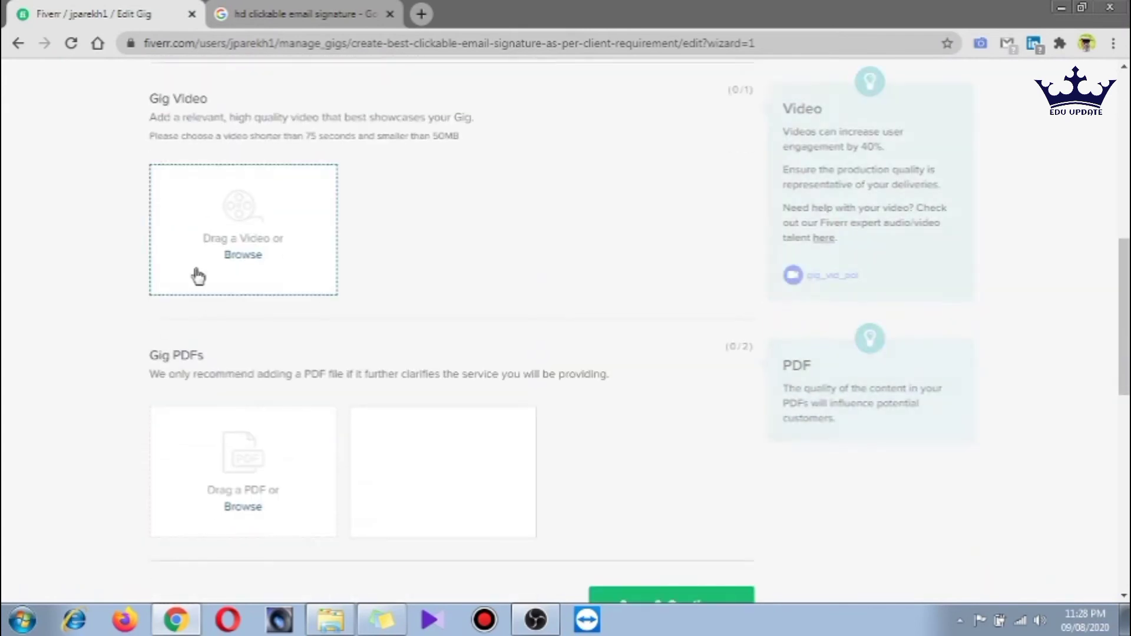
pyautogui.scroll(-3, 280, 306)
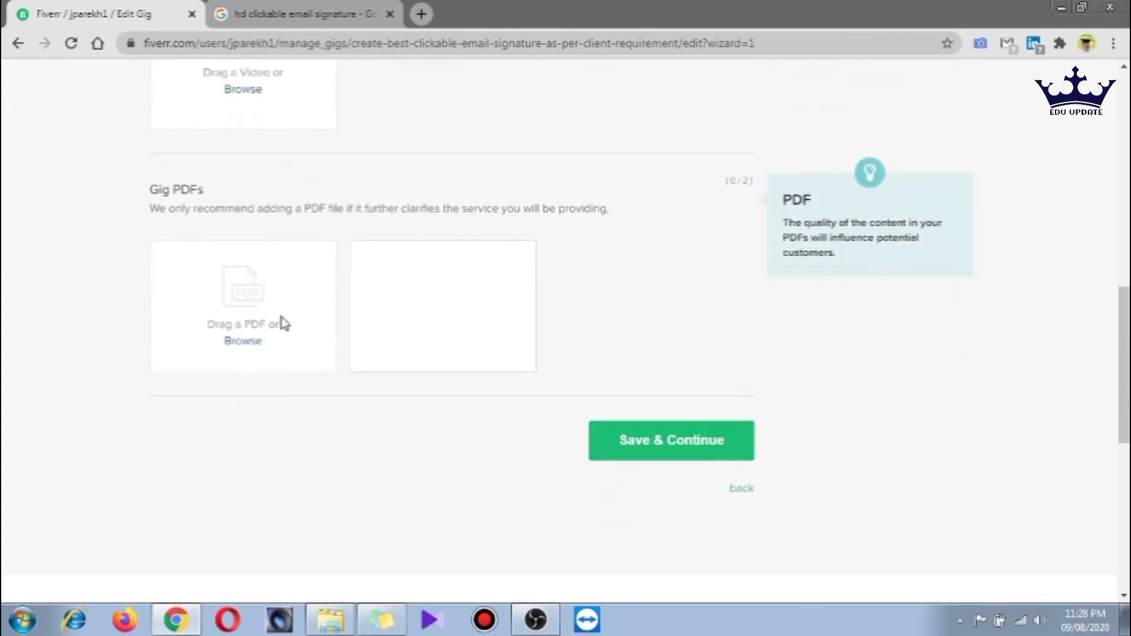
pyautogui.click(694, 440)
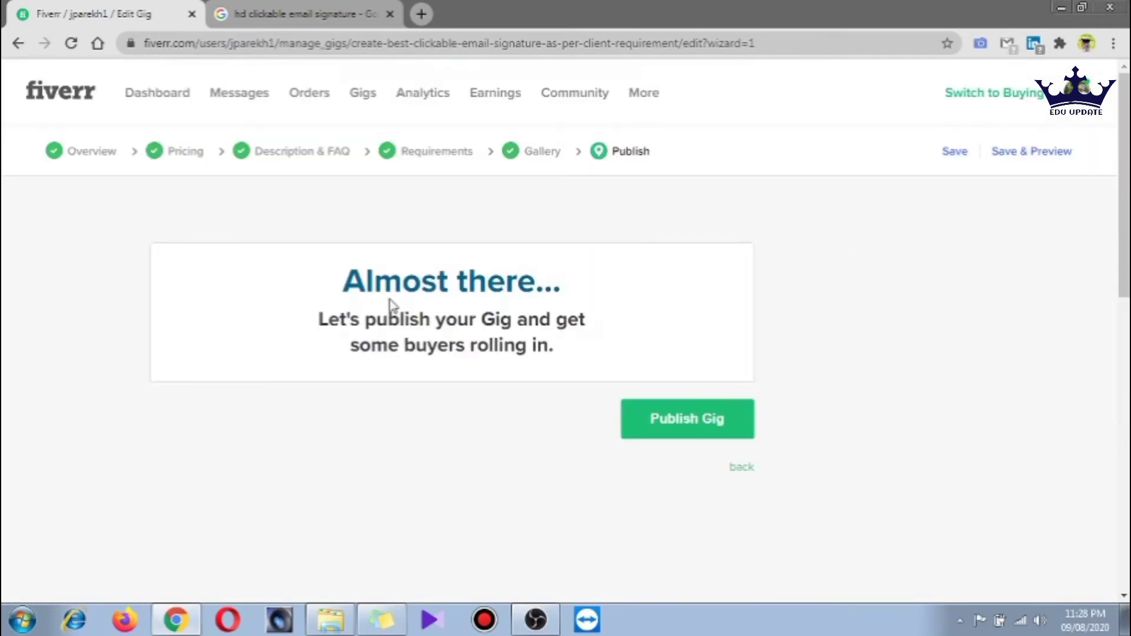
# Publish the gig, review the 'It's Alive!' confirmation page, and finish with Done
pyautogui.click(695, 421)
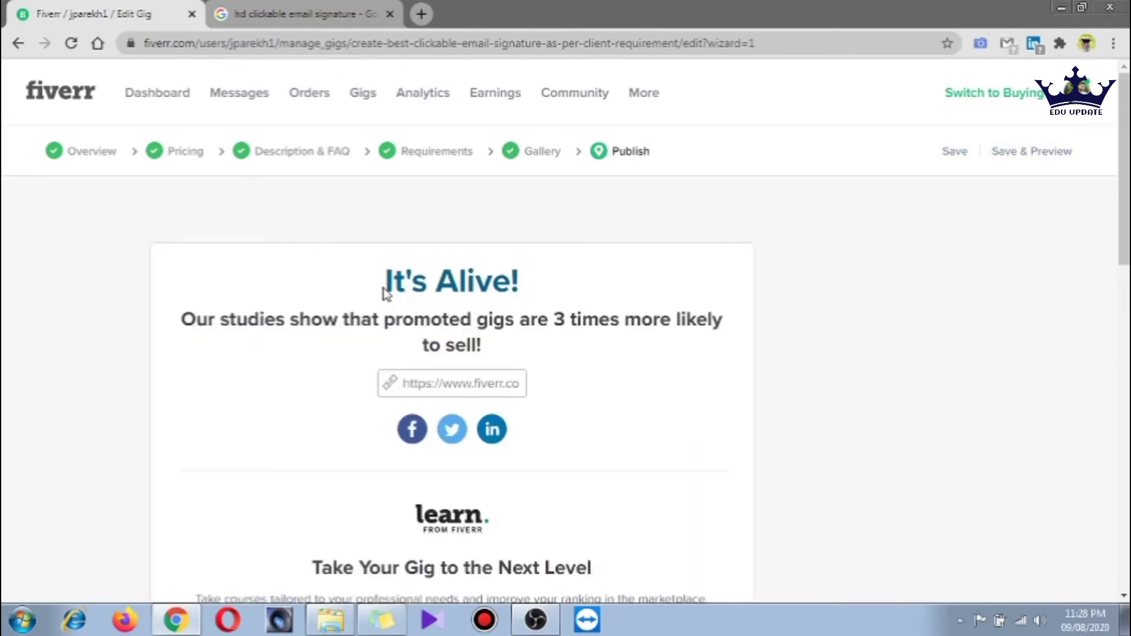
pyautogui.moveTo(386, 292); pyautogui.dragTo(532, 285)
pyautogui.click(533, 285)
pyautogui.moveTo(184, 319); pyautogui.dragTo(752, 331)
pyautogui.click(653, 367)
pyautogui.scroll(-5, 542, 399)
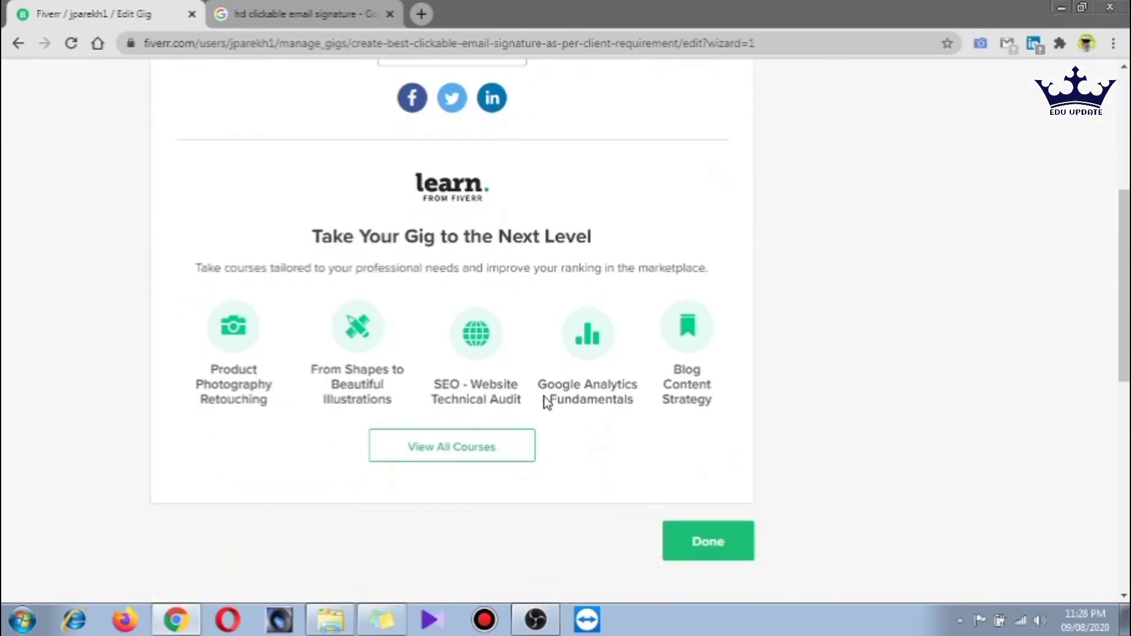
pyautogui.scroll(1, 546, 403)
pyautogui.scroll(-3, 546, 403)
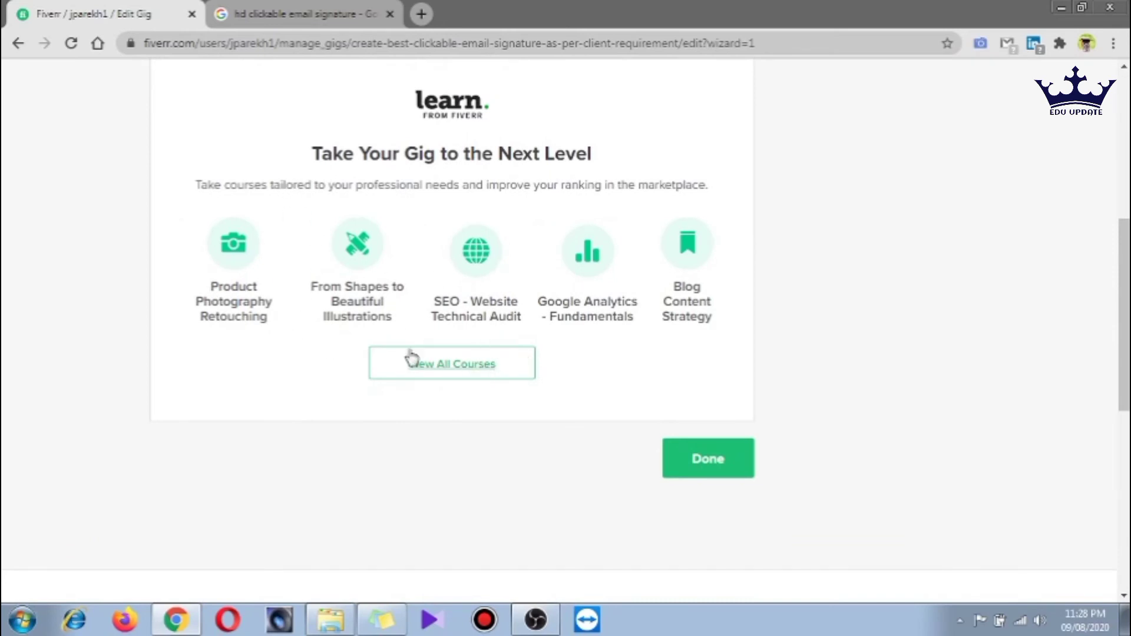
pyautogui.moveTo(198, 182); pyautogui.dragTo(598, 185)
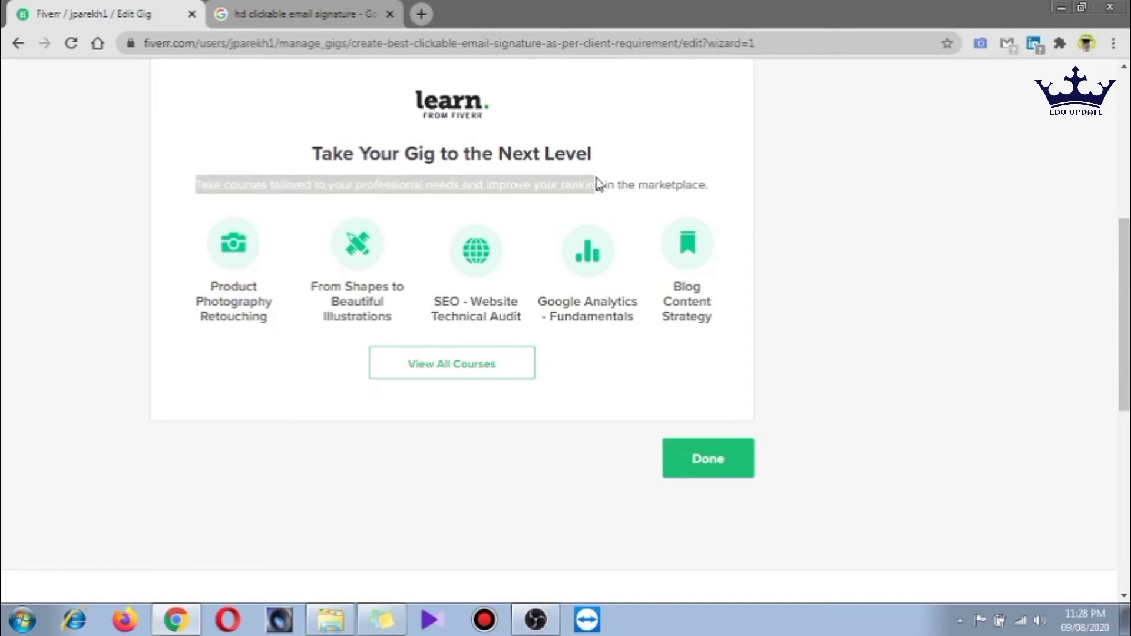
pyautogui.click(713, 465)
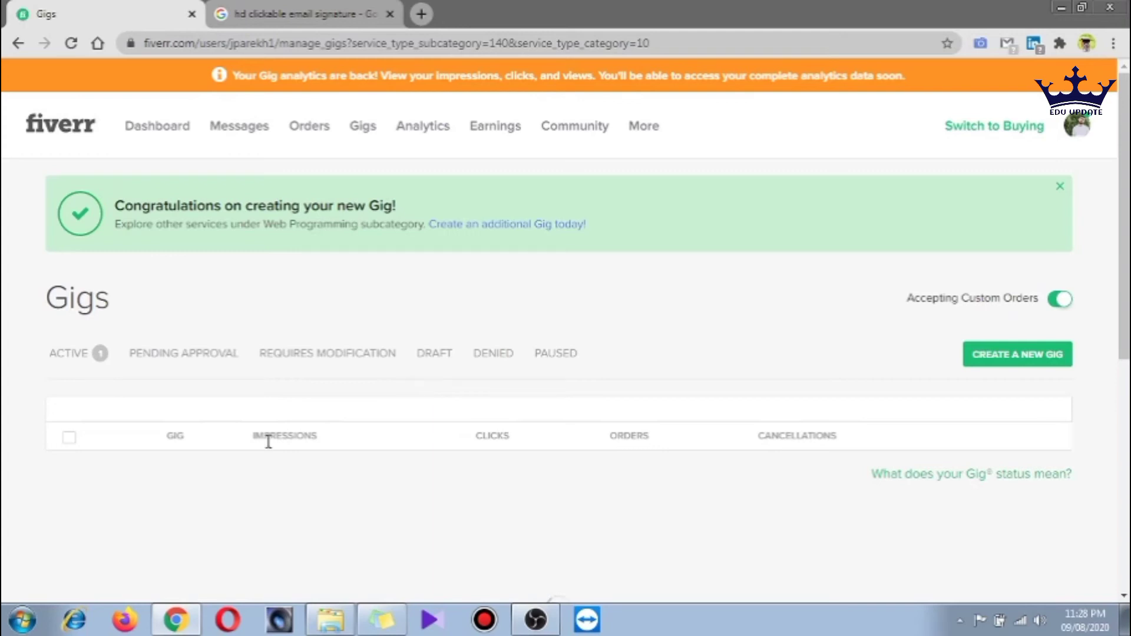
# Preview the active email signature gig from its row's actions list
pyautogui.scroll(-3, 558, 355)
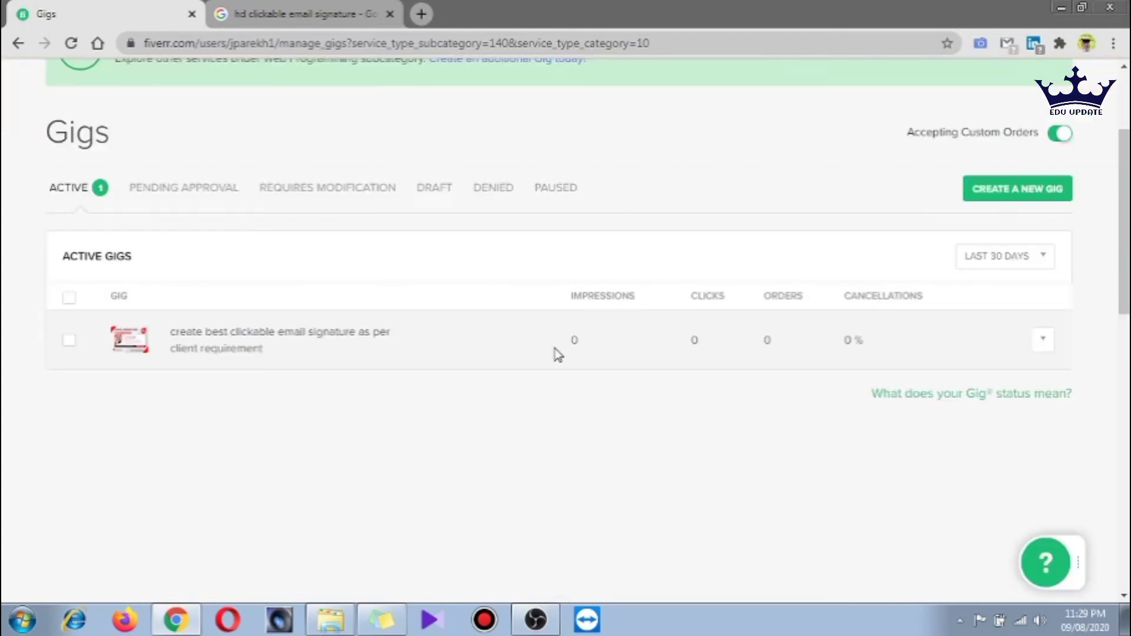
pyautogui.click(1045, 341)
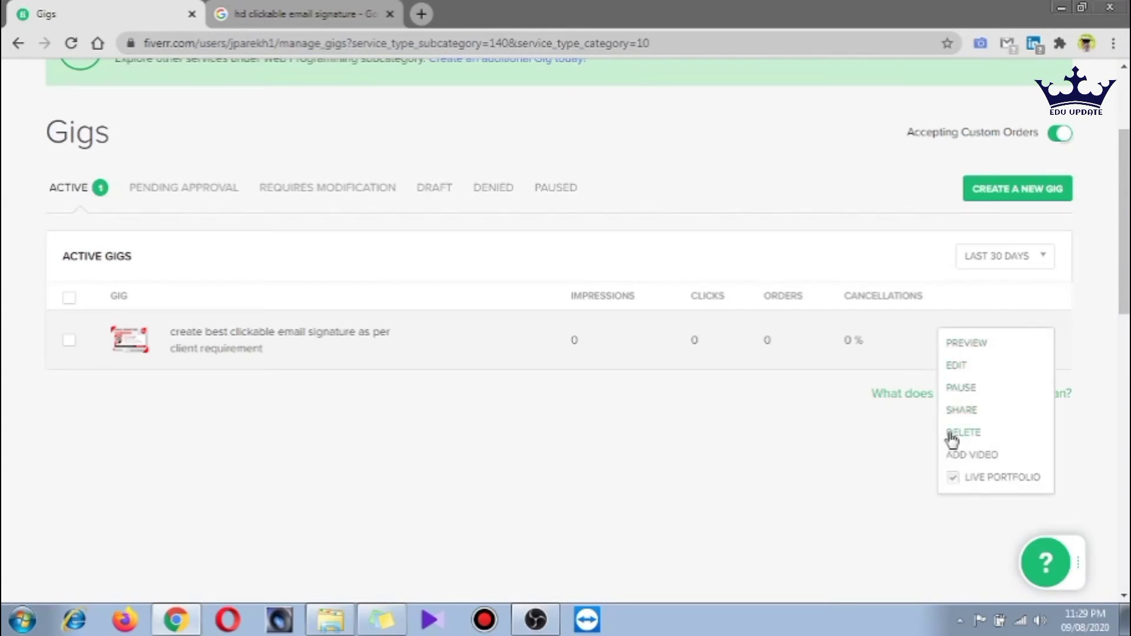
pyautogui.click(973, 345)
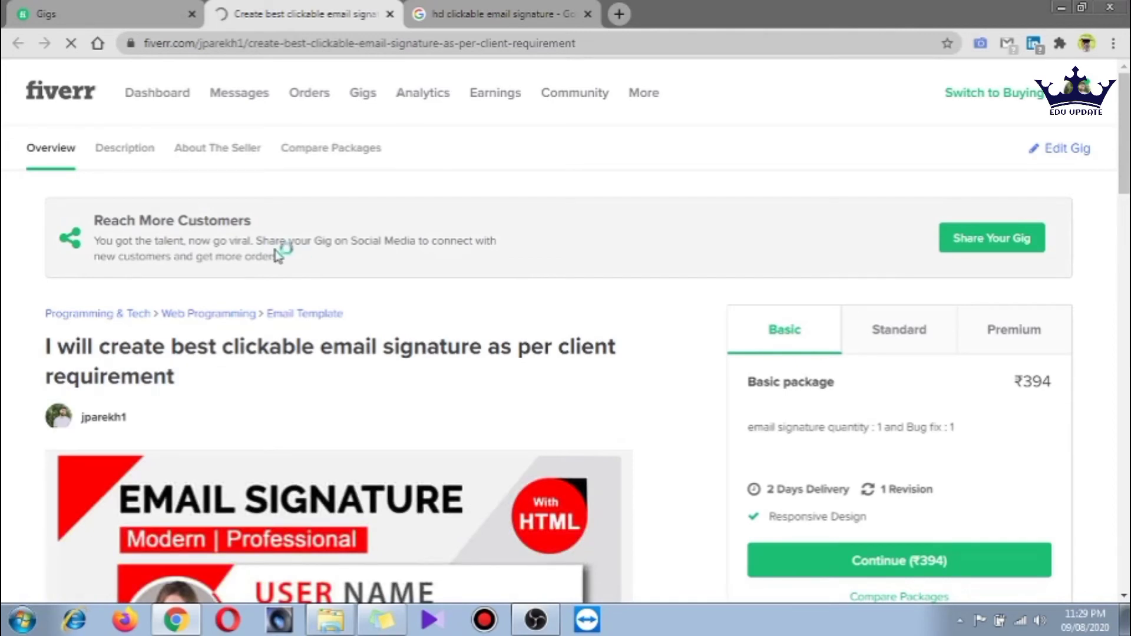
# Scroll through the published gig's buyer-view preview to review its sections
pyautogui.scroll(-10, 558, 469)
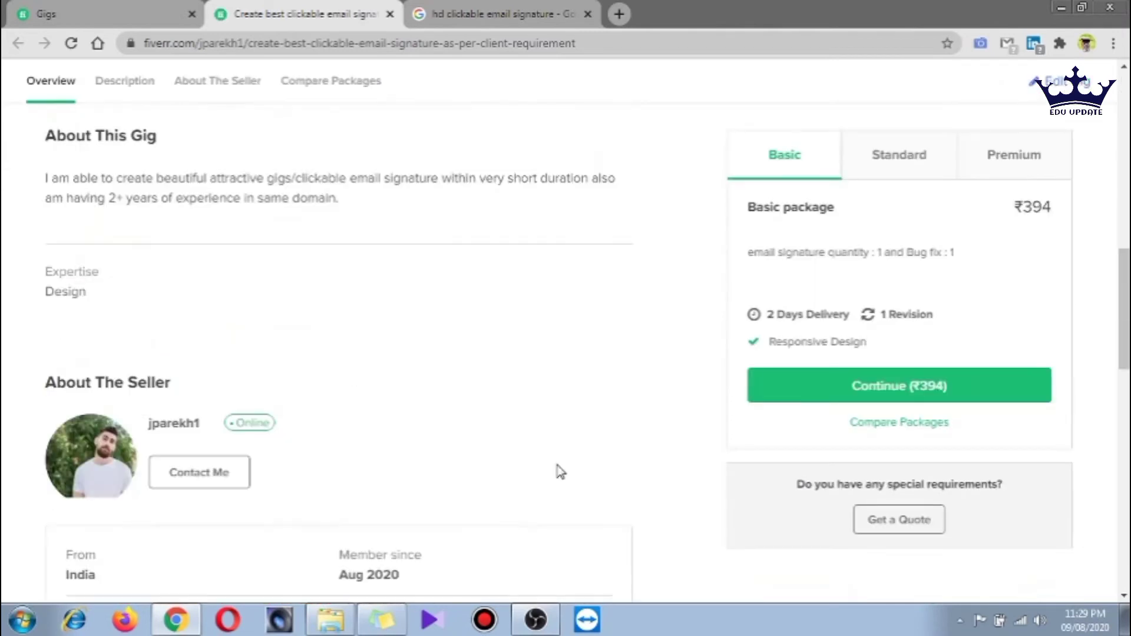
pyautogui.scroll(1, 49, 223)
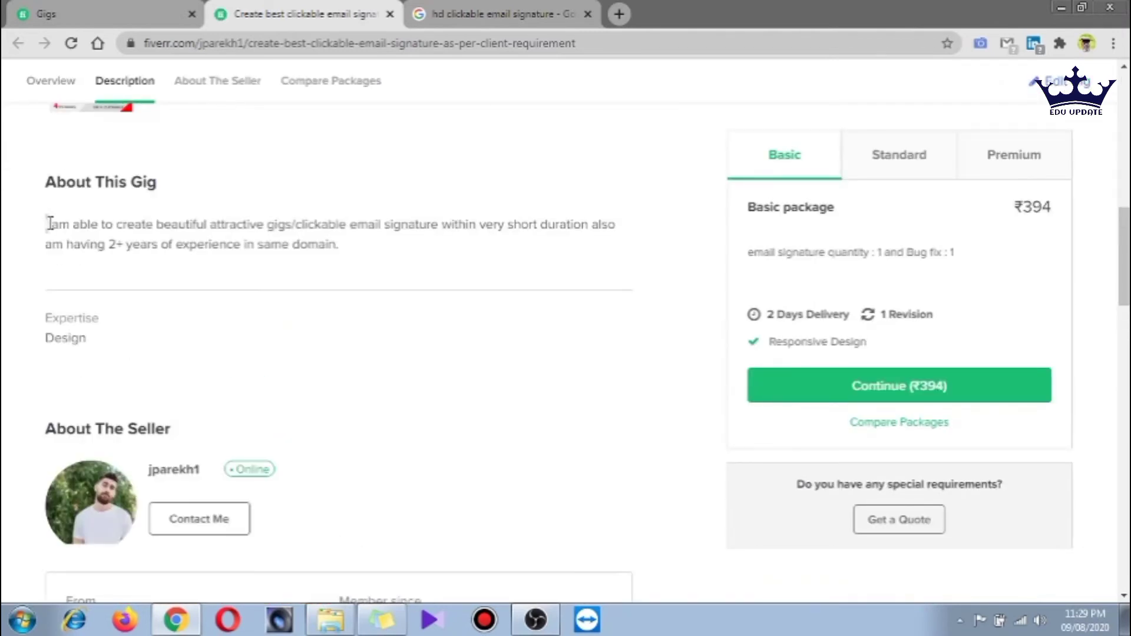
pyautogui.scroll(-5, 224, 328)
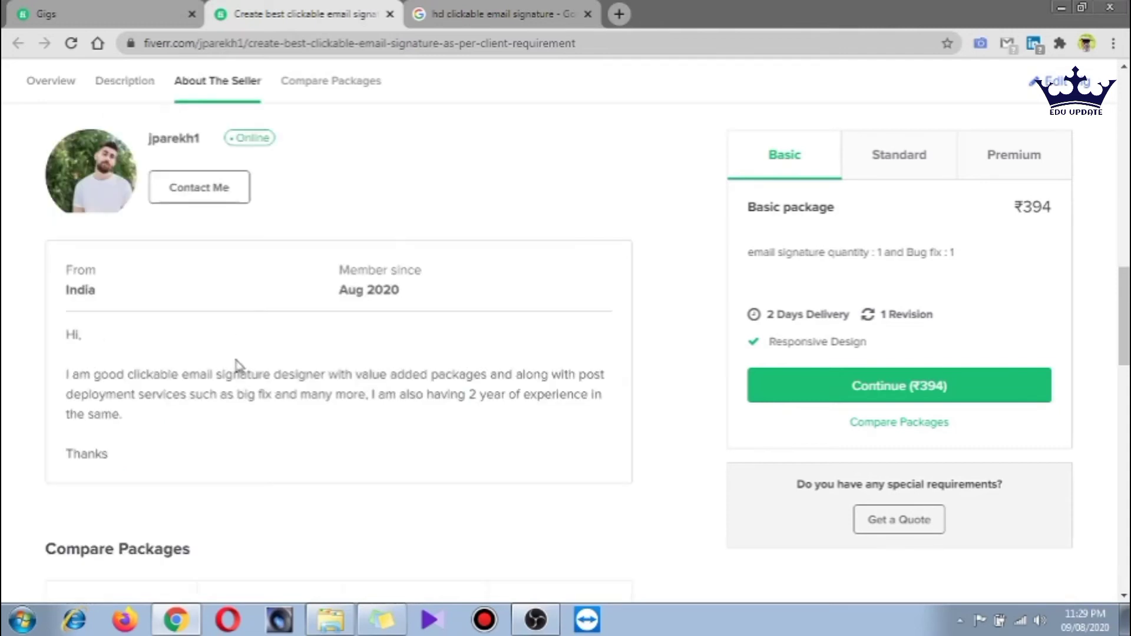
pyautogui.scroll(-4, 236, 365)
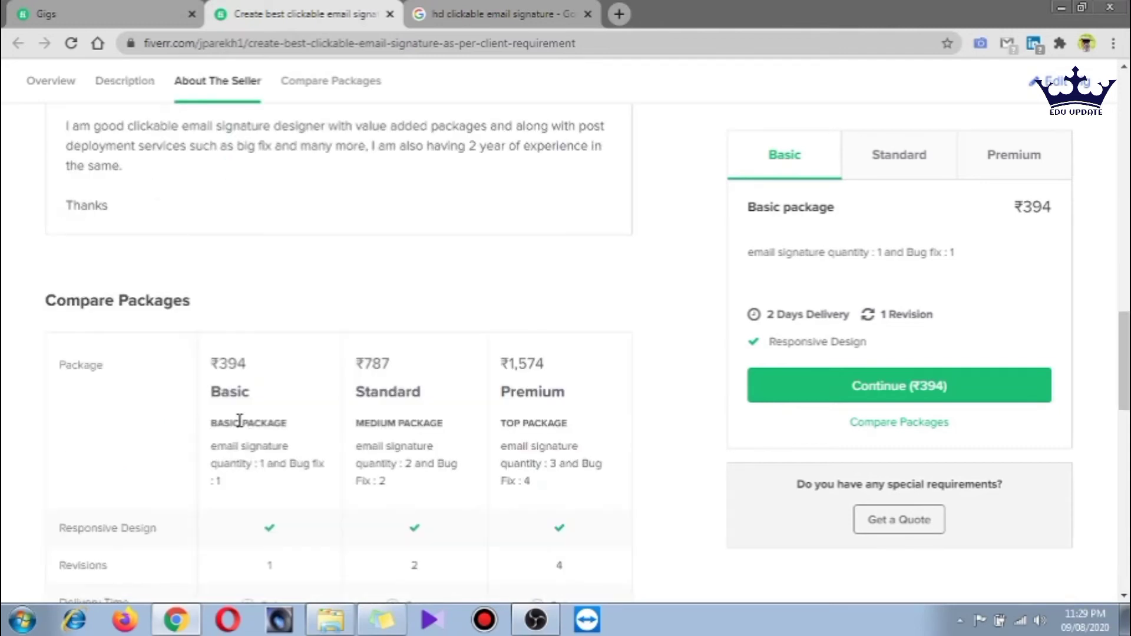
pyautogui.scroll(-5, 239, 420)
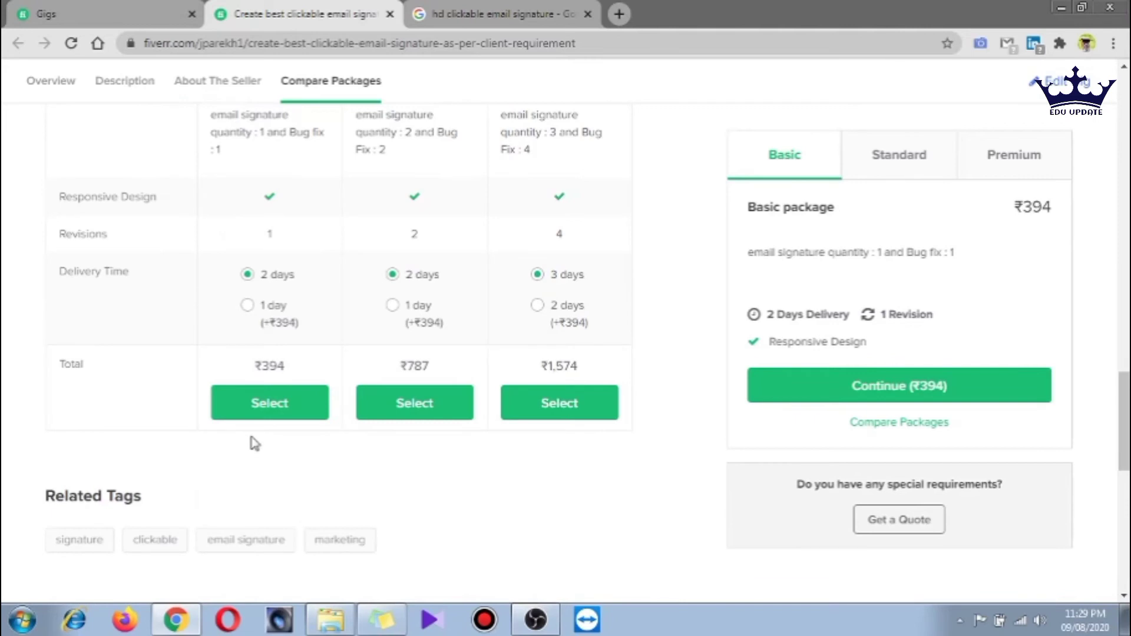
pyautogui.scroll(-1, 578, 454)
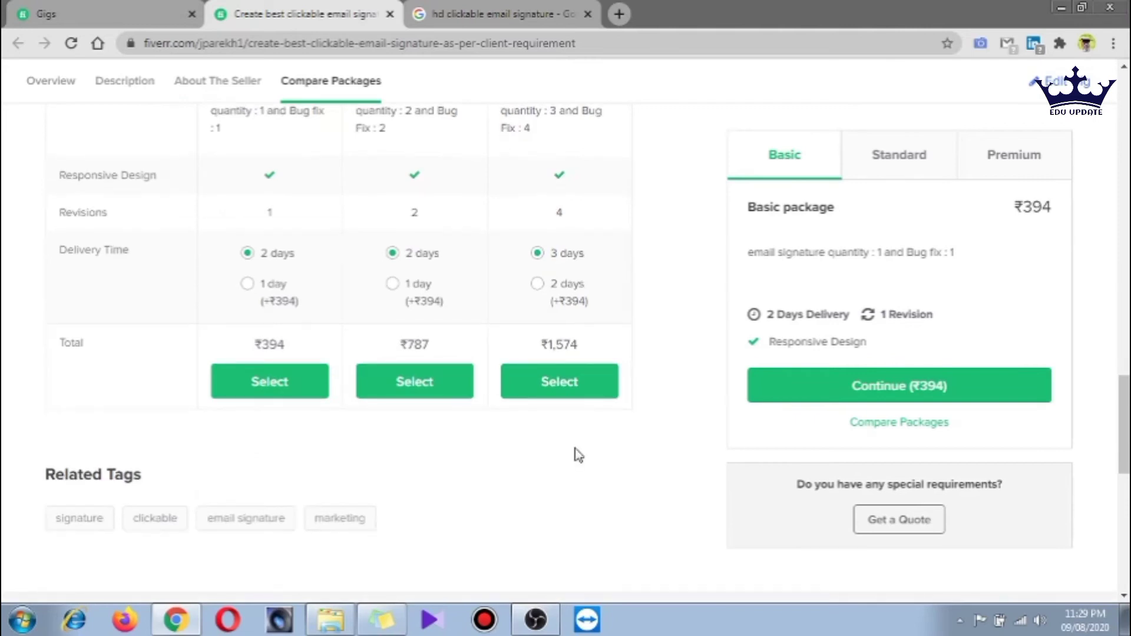
pyautogui.scroll(-2, 578, 455)
pyautogui.scroll(3, 648, 359)
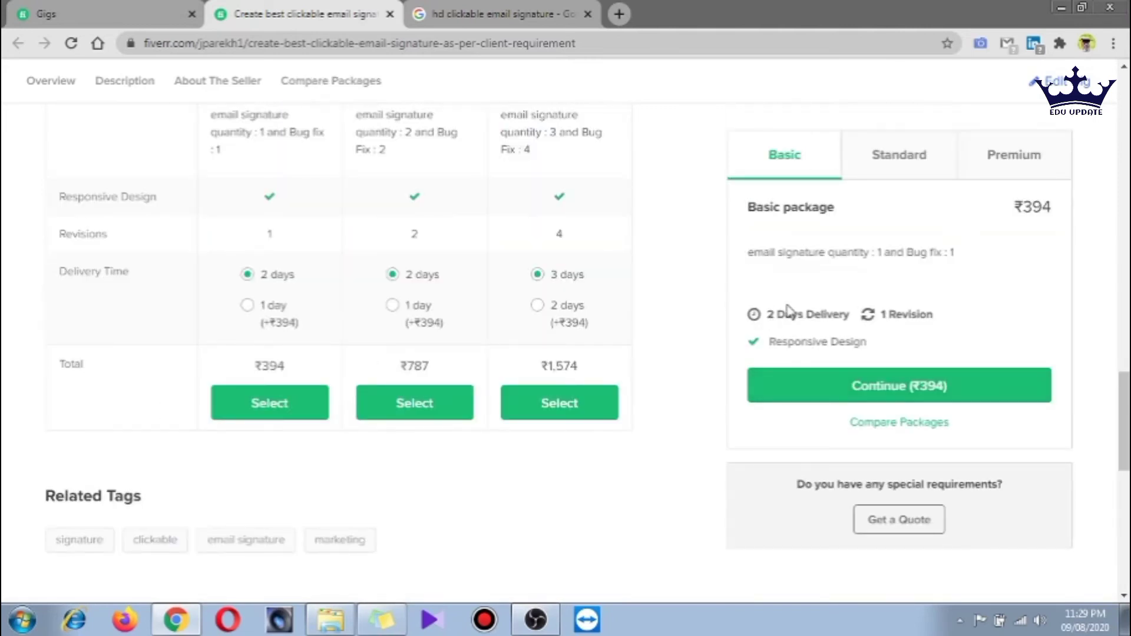
pyautogui.scroll(3, 910, 336)
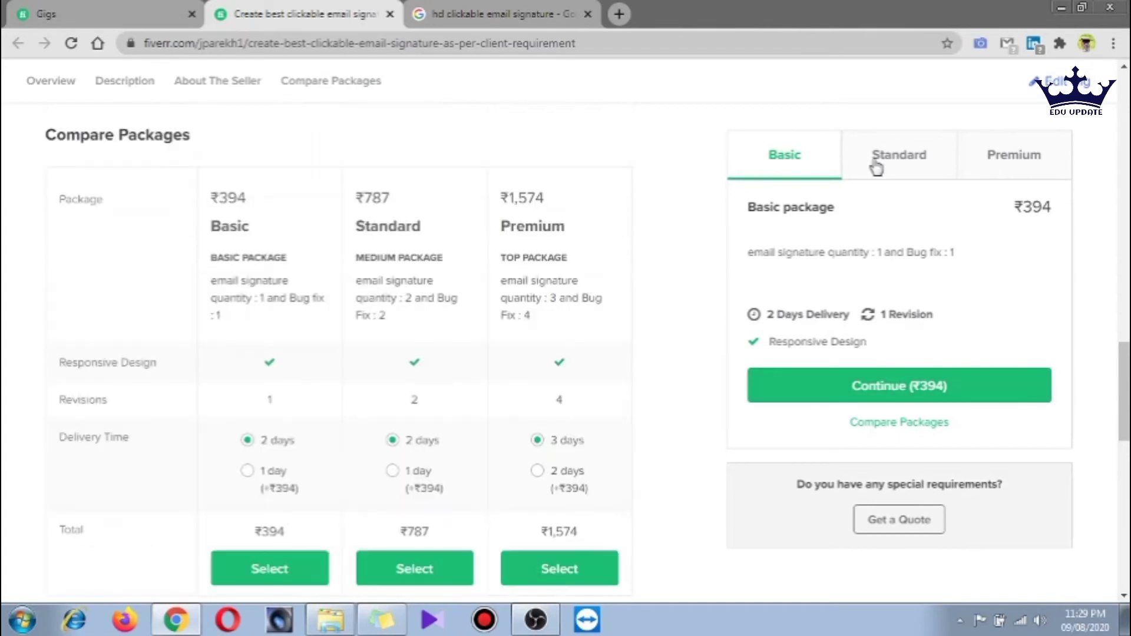
# Show the Premium package, ₹1,574 with 3-day delivery, and return to the page top
pyautogui.click(1014, 154)
pyautogui.scroll(4, 823, 252)
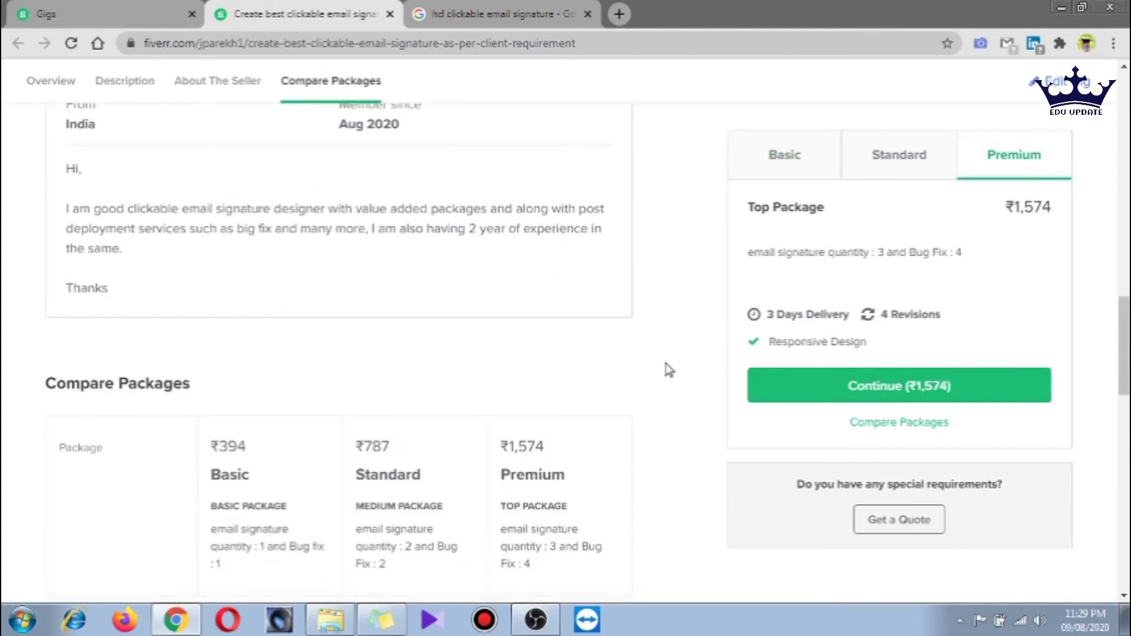
pyautogui.scroll(10, 669, 370)
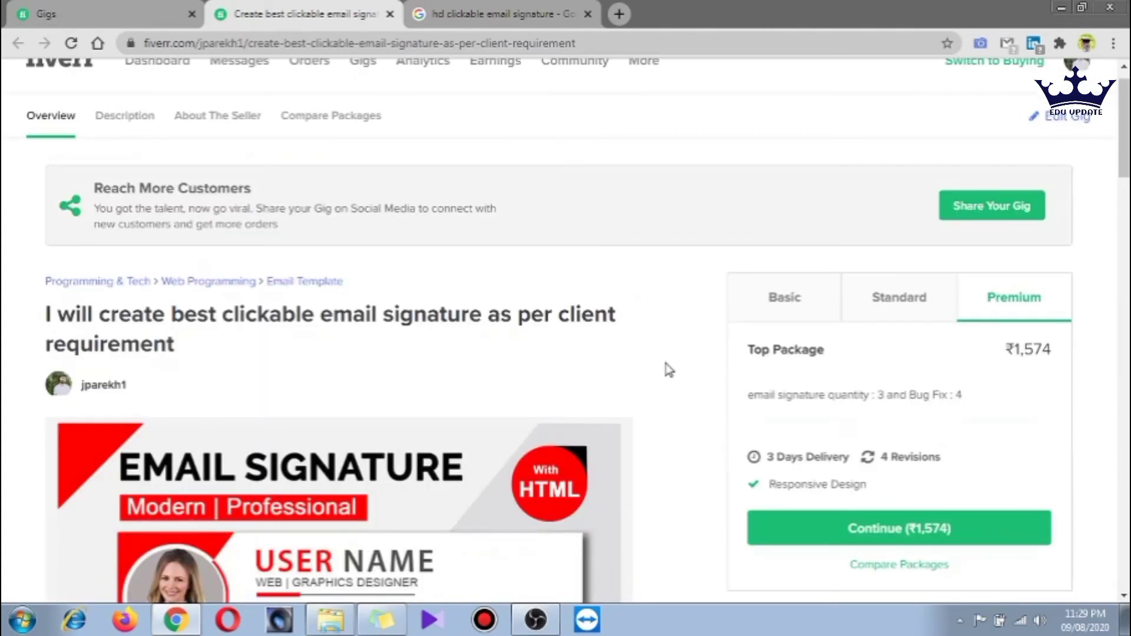
pyautogui.scroll(1, 669, 370)
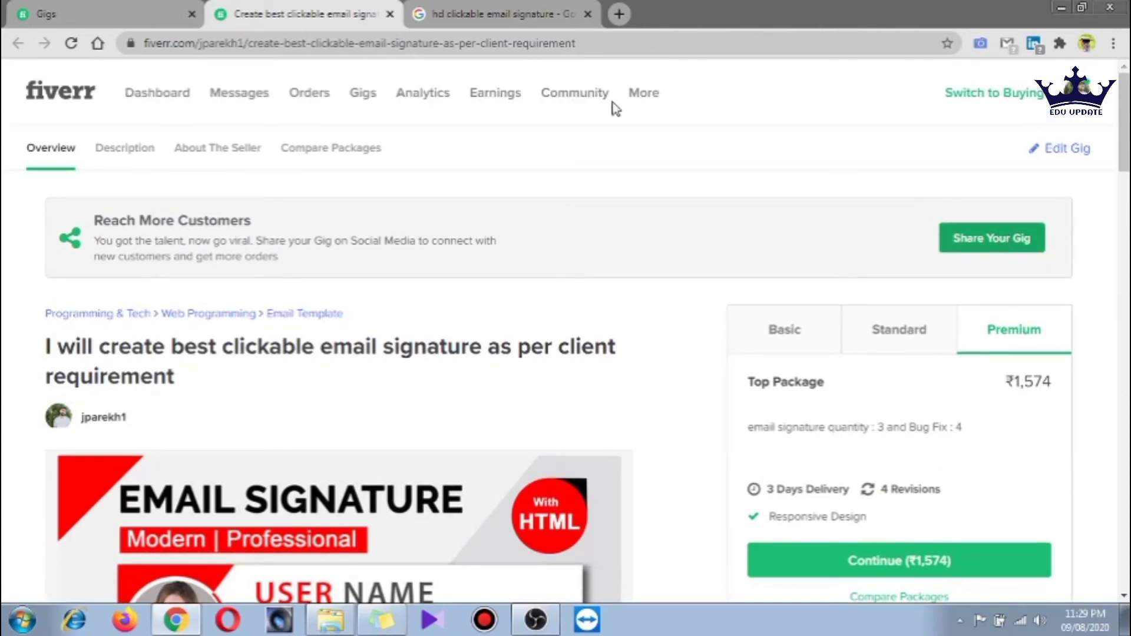
# Open the Seller Dashboard and scroll down through active orders and performance stats
pyautogui.click(145, 100)
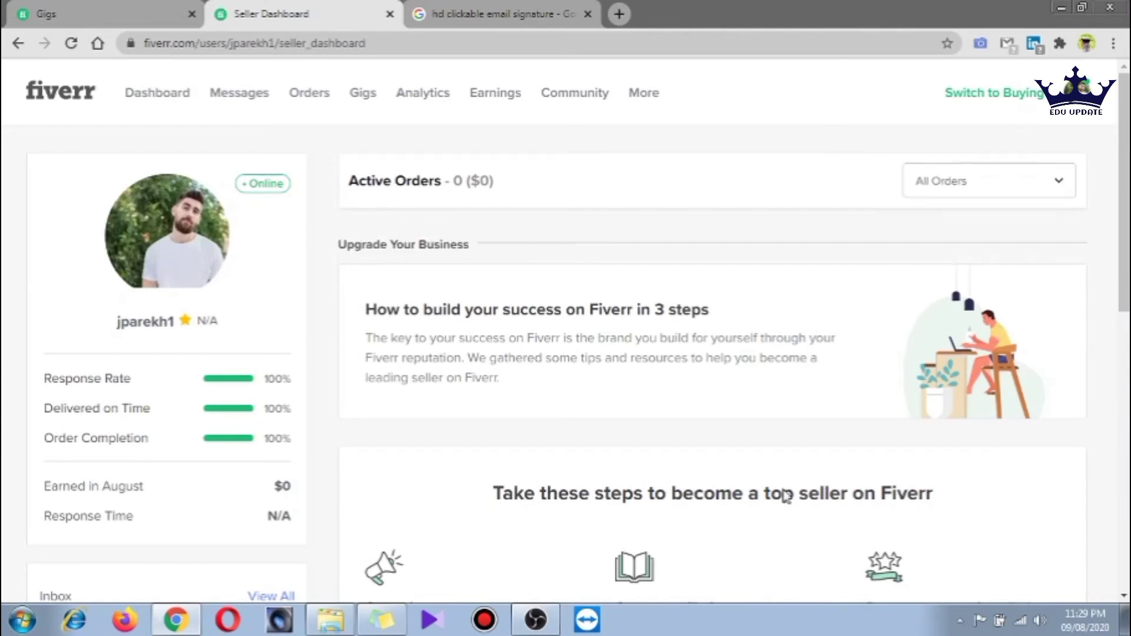
pyautogui.scroll(-2, 540, 425)
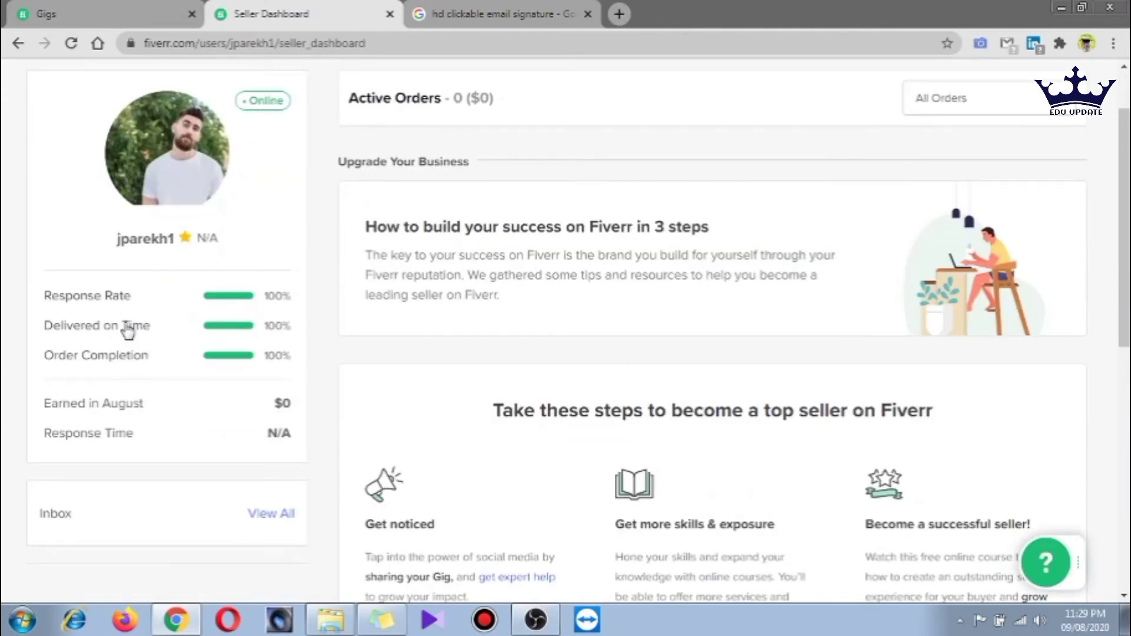
pyautogui.scroll(-2, 905, 448)
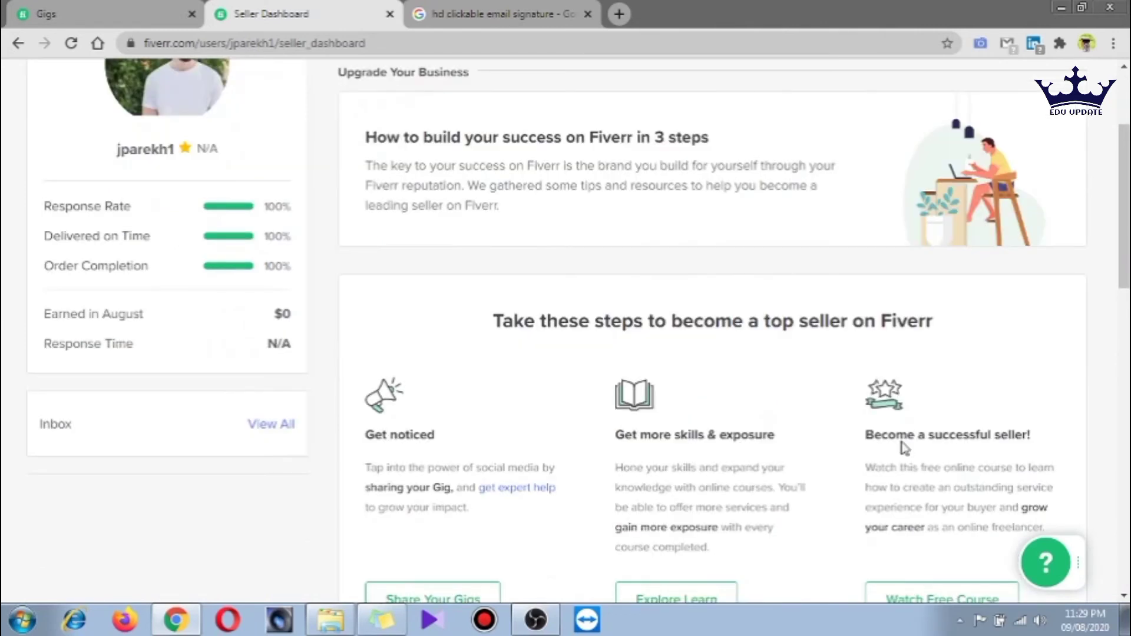
pyautogui.scroll(-10, 905, 449)
pyautogui.scroll(-7, 906, 450)
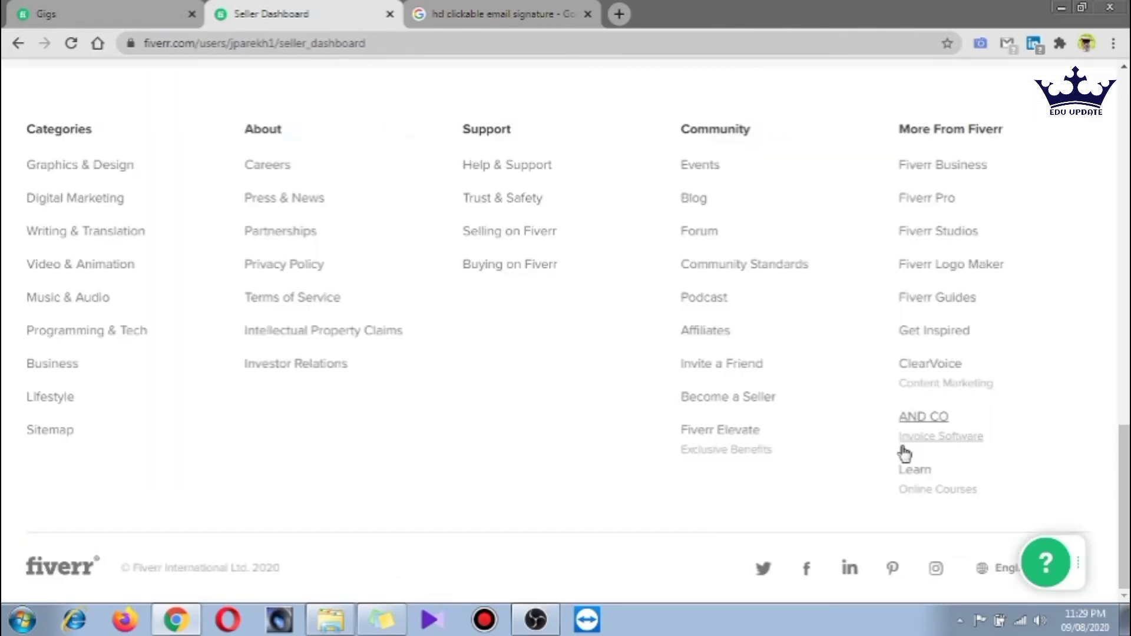
pyautogui.moveTo(1124, 518); pyautogui.dragTo(1126, 168)
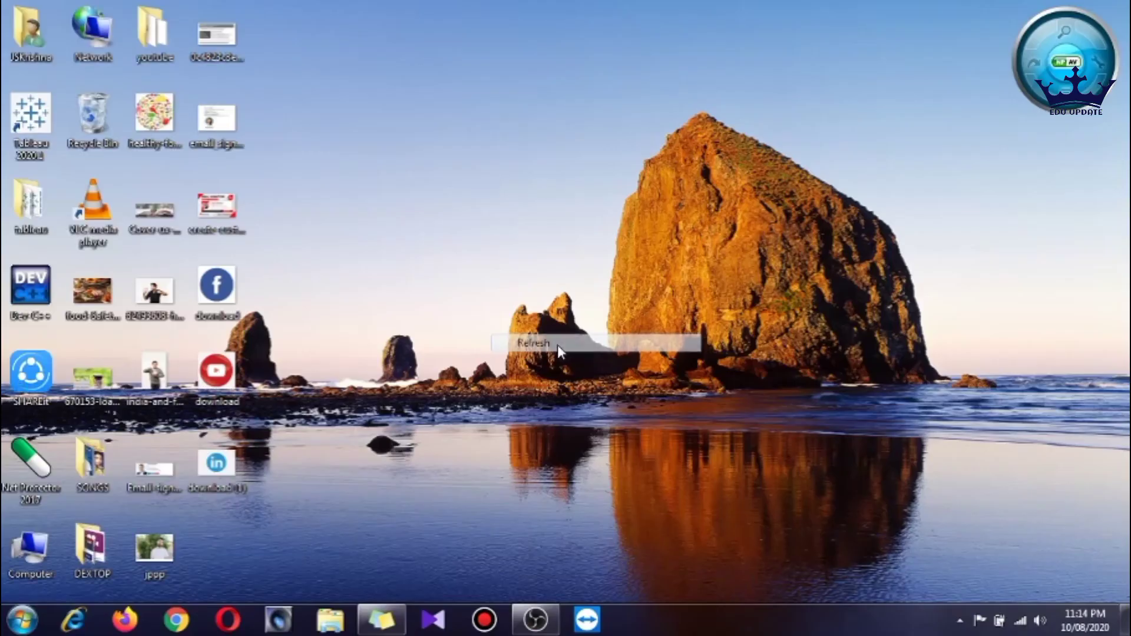
# Launch Chrome, dismiss the warning infobar, and search for 'googledocs' from the address bar
pyautogui.click(177, 619)
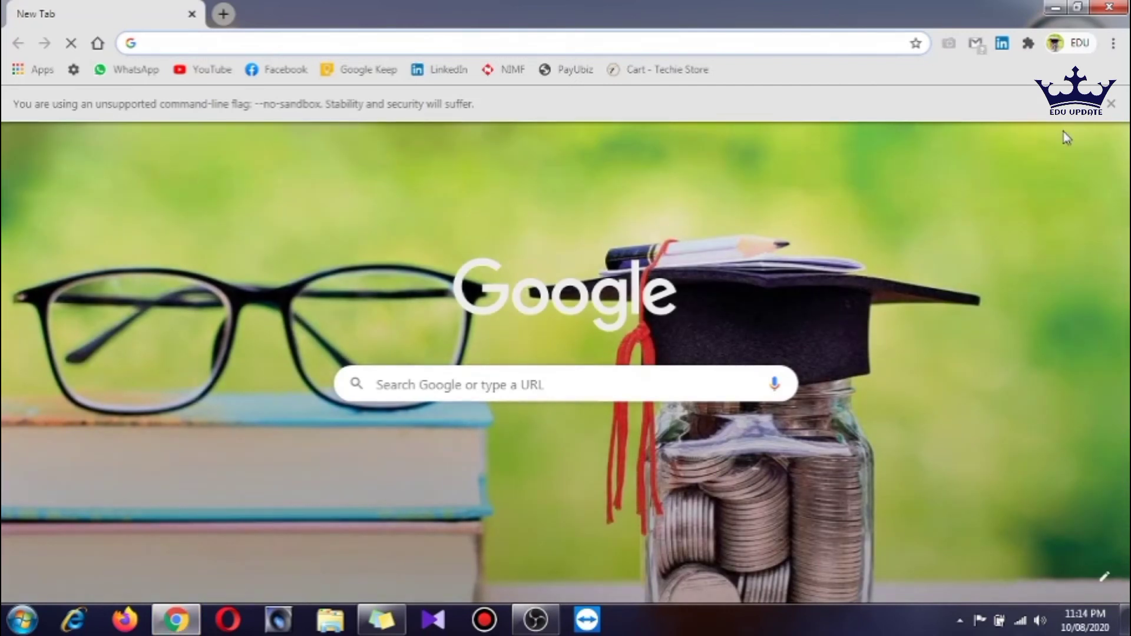
pyautogui.click(1112, 103)
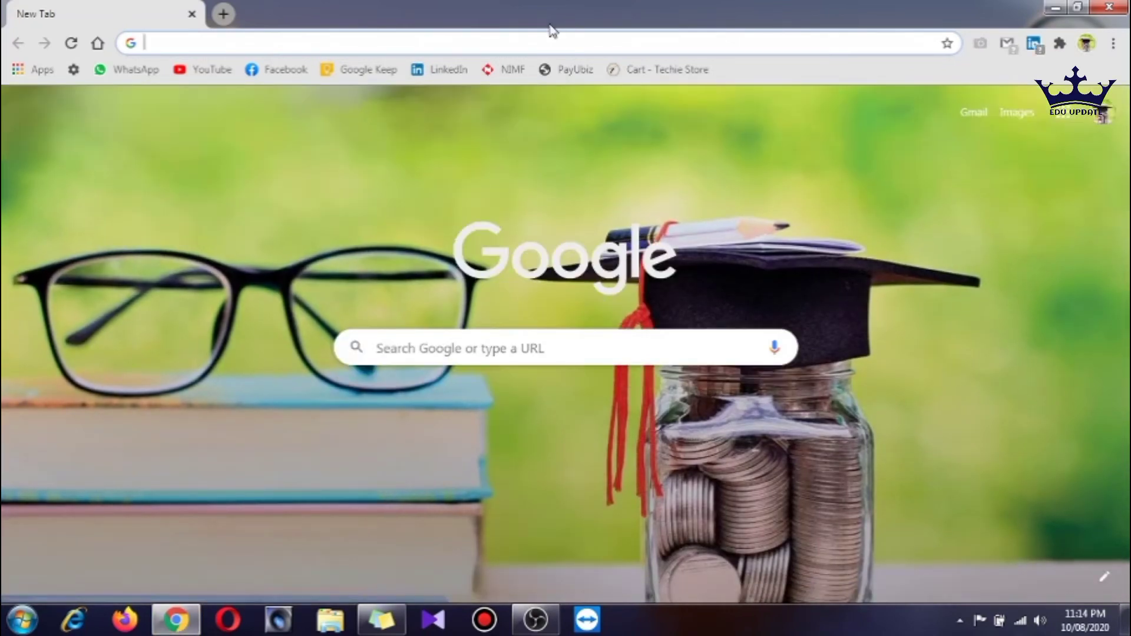
pyautogui.click(550, 35)
pyautogui.write('goo')
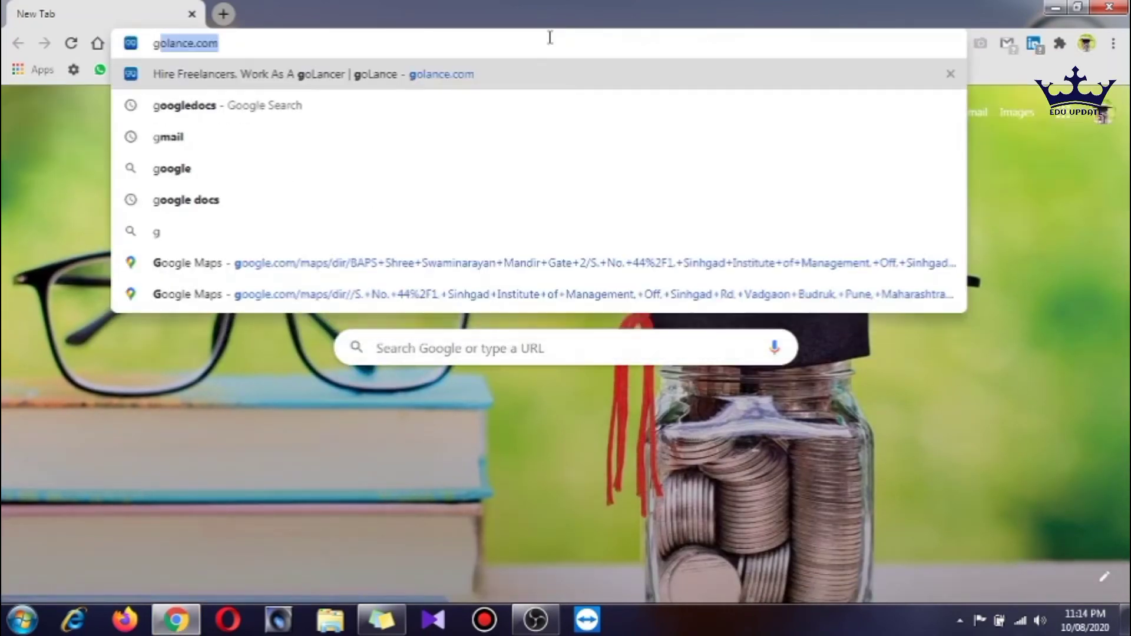
pyautogui.write('g')
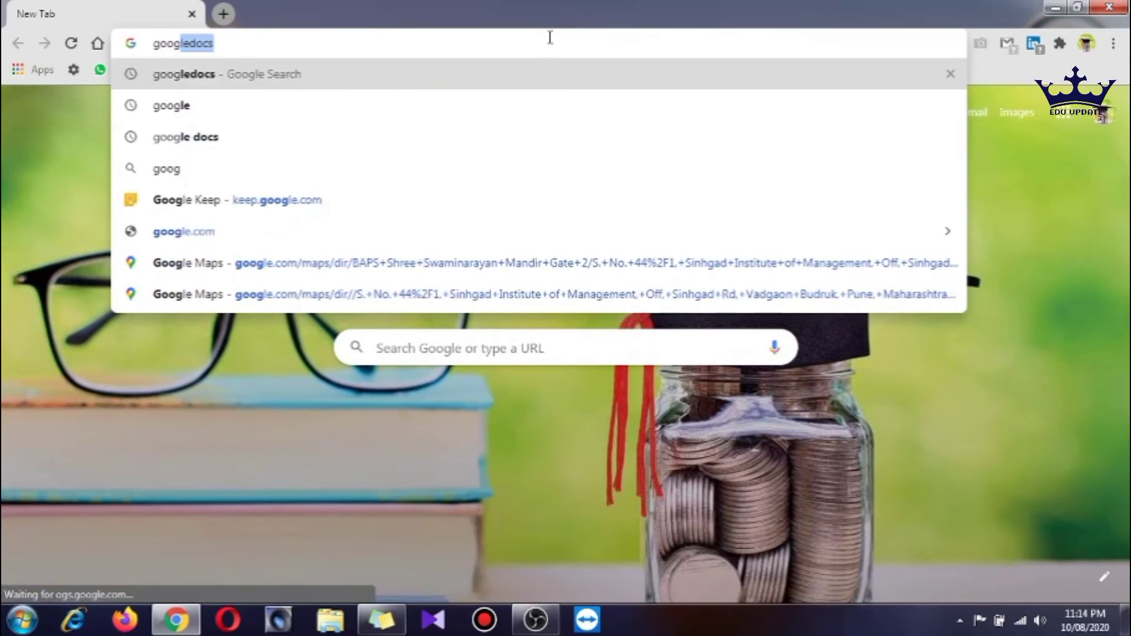
pyautogui.press('Return')
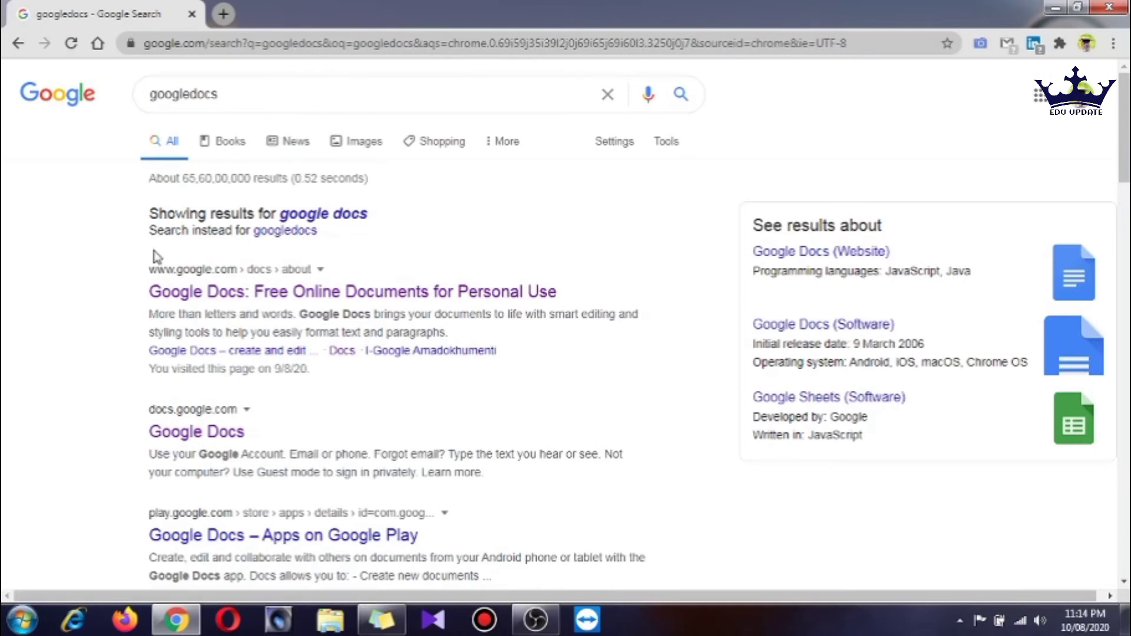
pyautogui.click(201, 433)
# Open the Google Docs site and create a new Blank document
pyautogui.click(216, 439)
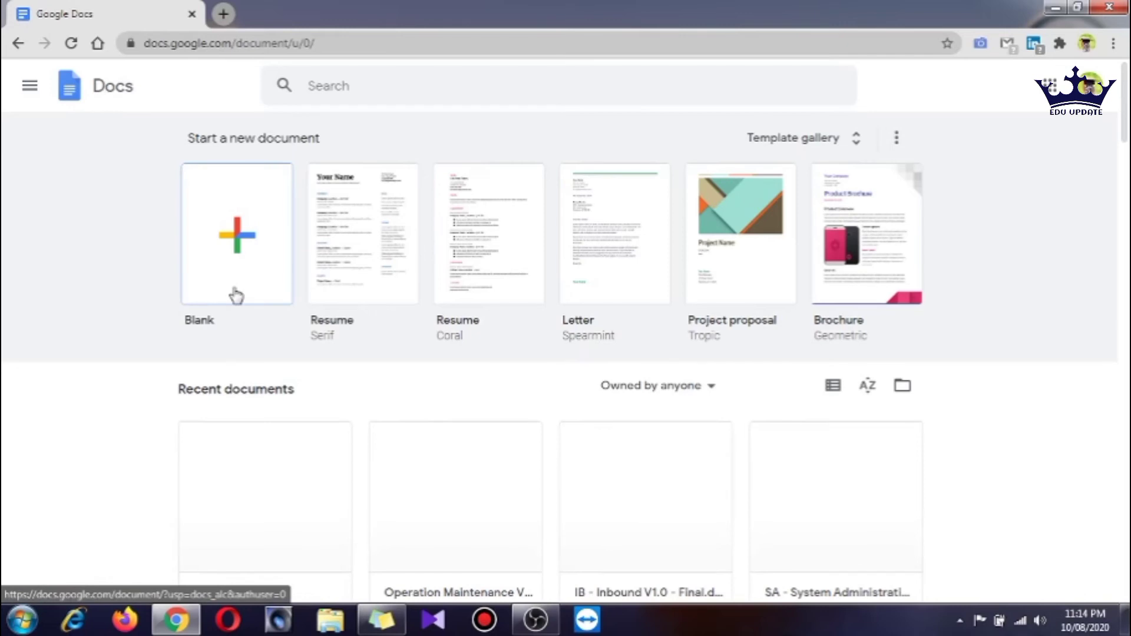
pyautogui.click(237, 242)
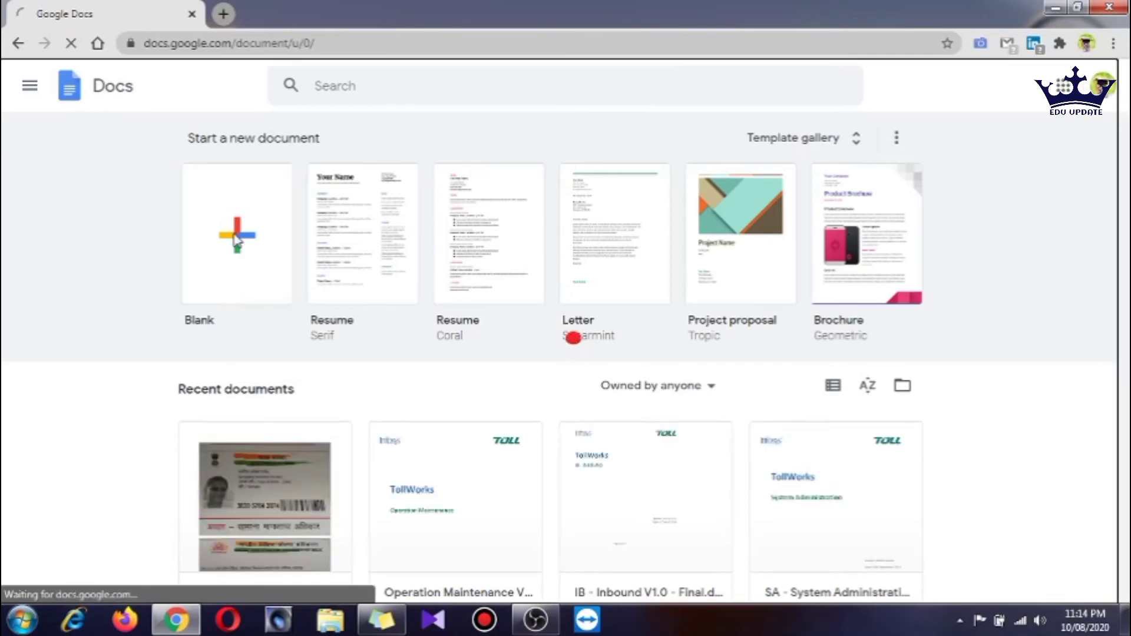
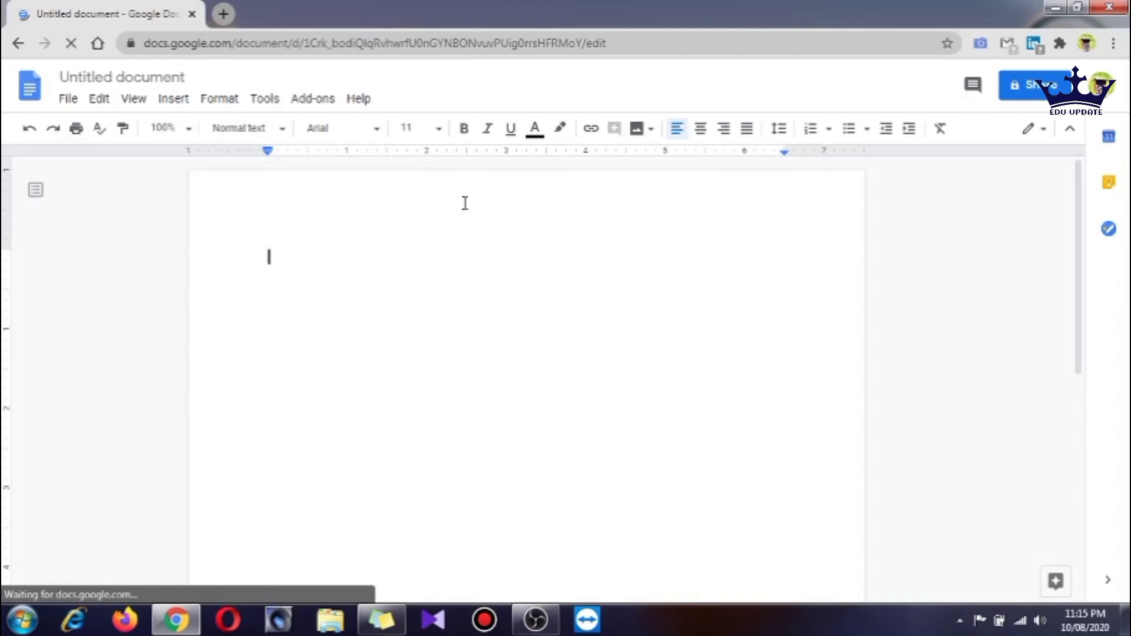
# Insert a 2 x 1 table into the blank document and dismiss the document status tip
pyautogui.click(171, 102)
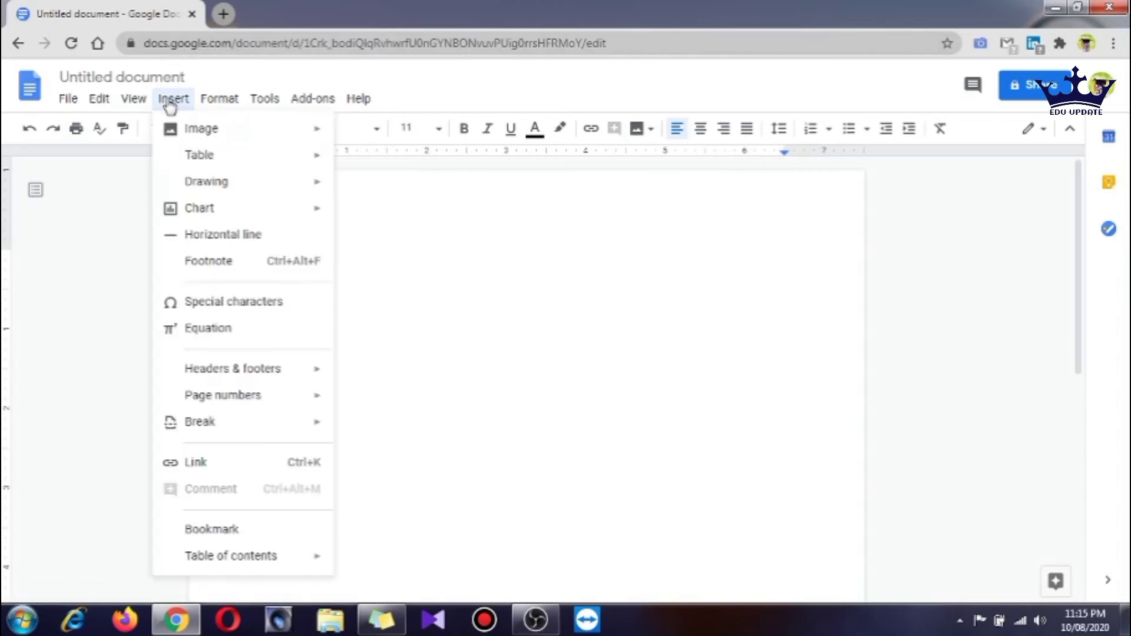
pyautogui.moveTo(209, 169)
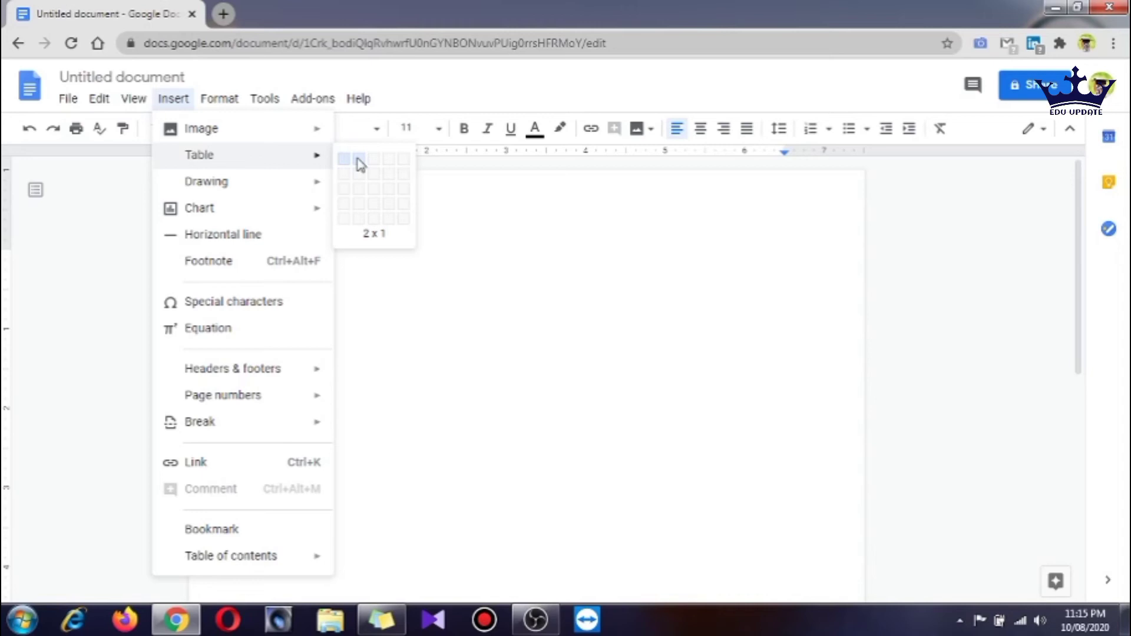
pyautogui.click(360, 165)
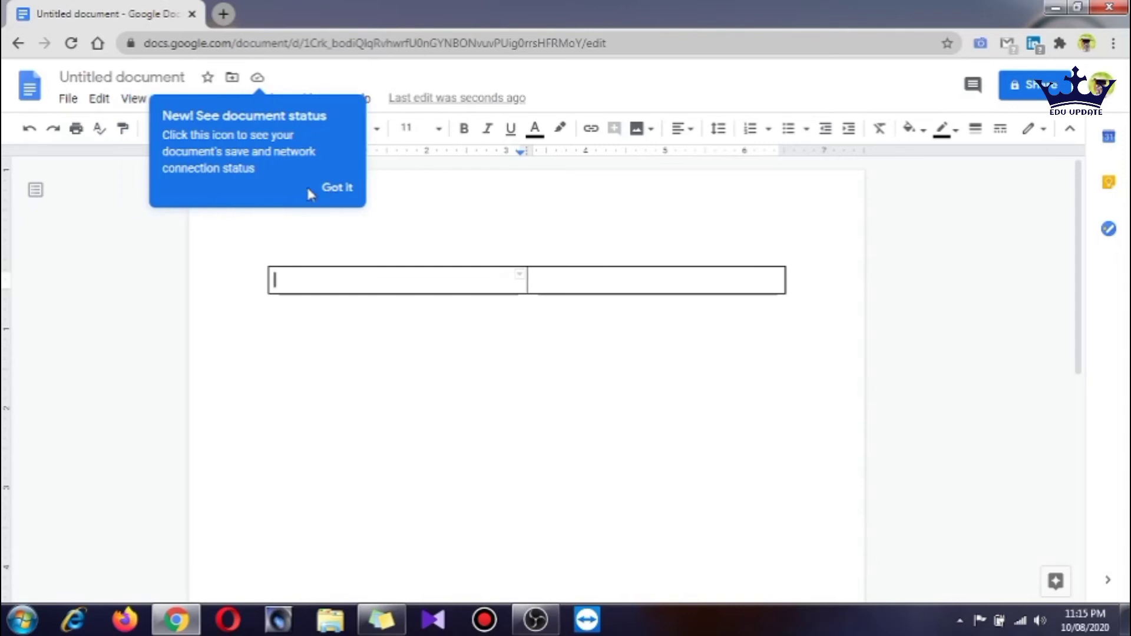
pyautogui.click(335, 190)
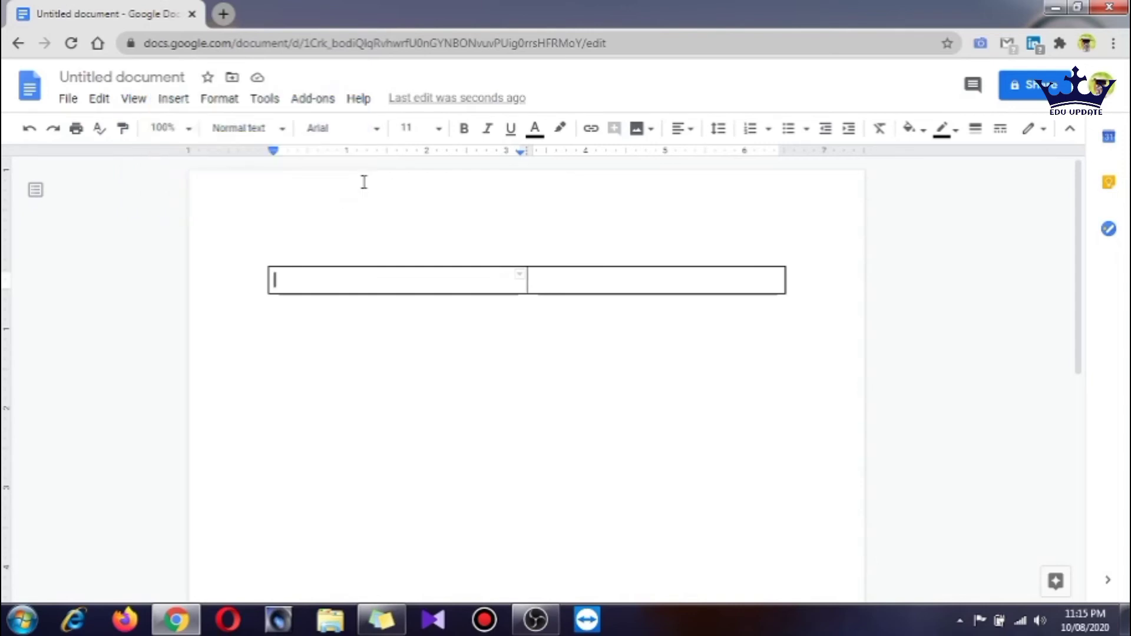
# Upload healthy-food-icons-in-circle_gg72320812 from the Desktop into the table's left cell
pyautogui.click(173, 99)
pyautogui.moveTo(185, 104)
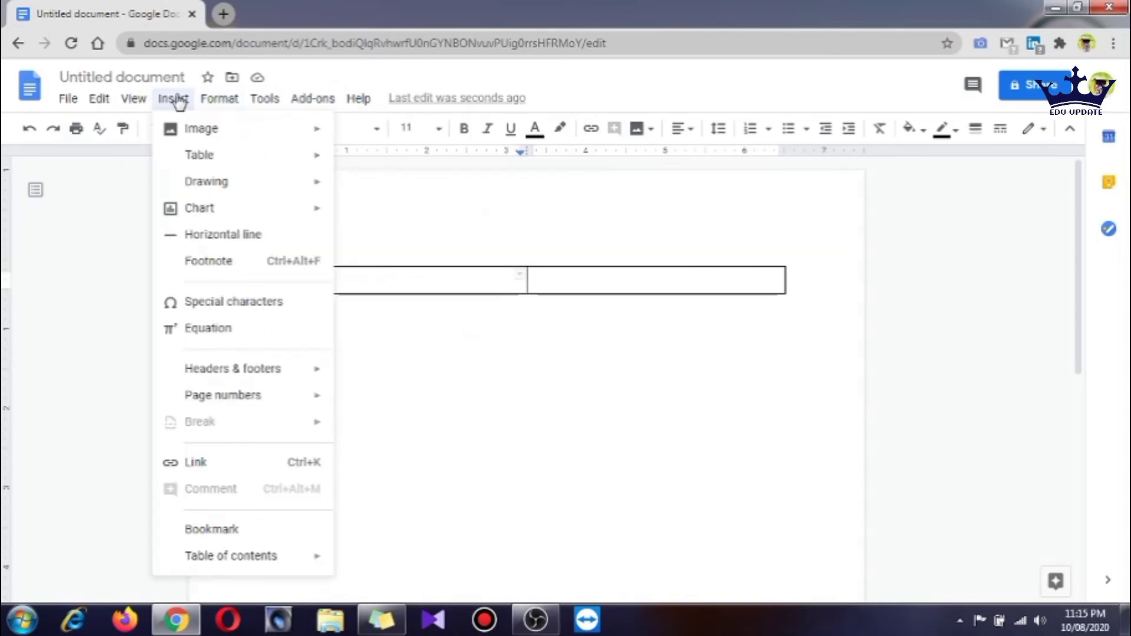
pyautogui.moveTo(183, 133)
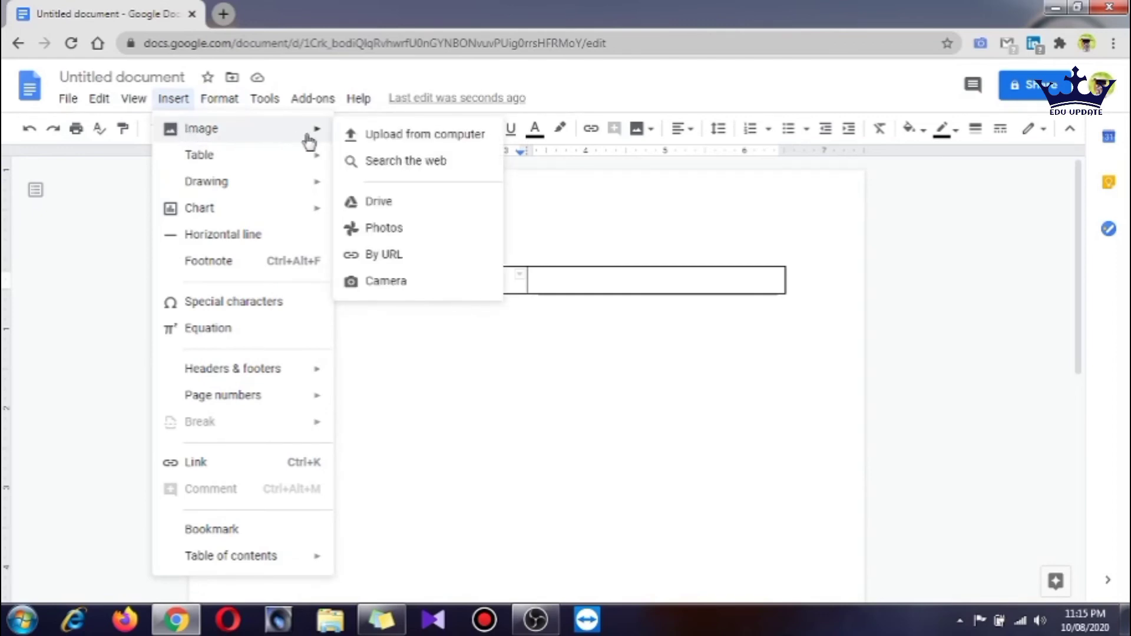
pyautogui.click(375, 142)
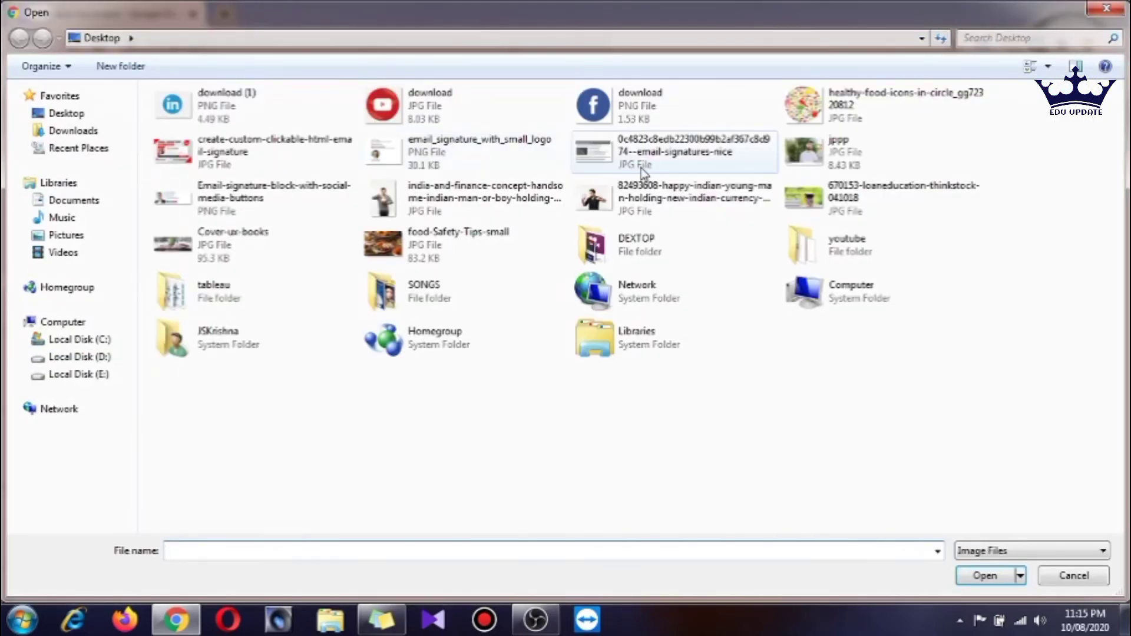
pyautogui.click(819, 115)
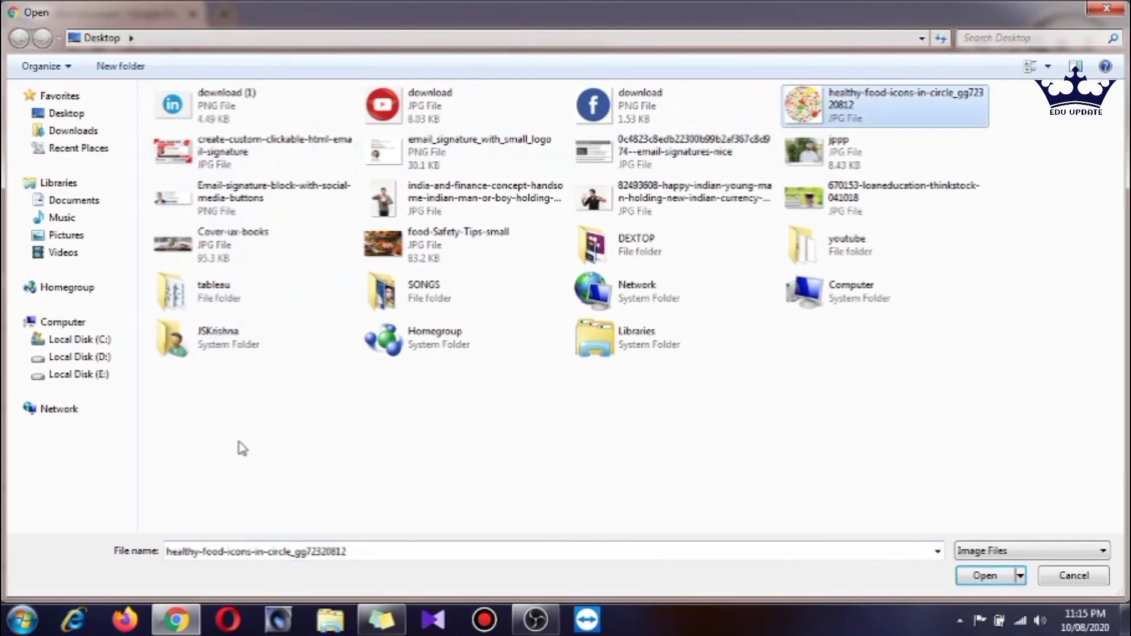
pyautogui.click(979, 580)
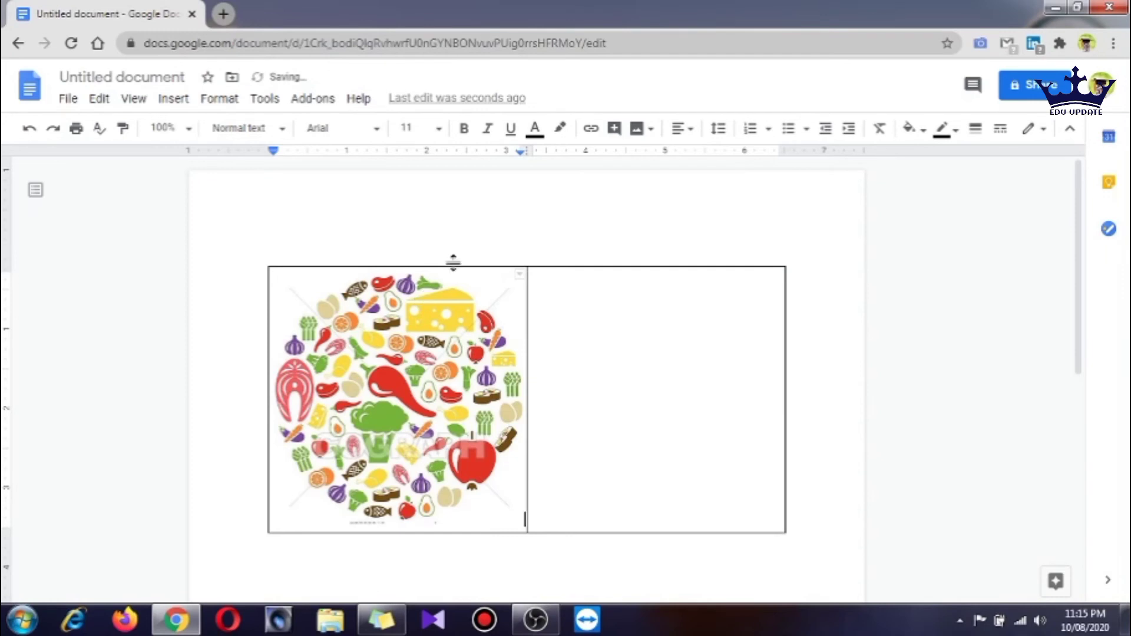
pyautogui.scroll(-3, 453, 246)
pyautogui.scroll(3, 511, 252)
# Type the person's name in the right cell with 'Marketing Manager' below it, fixing the typo
pyautogui.doubleClick(589, 285)
pyautogui.click(617, 323)
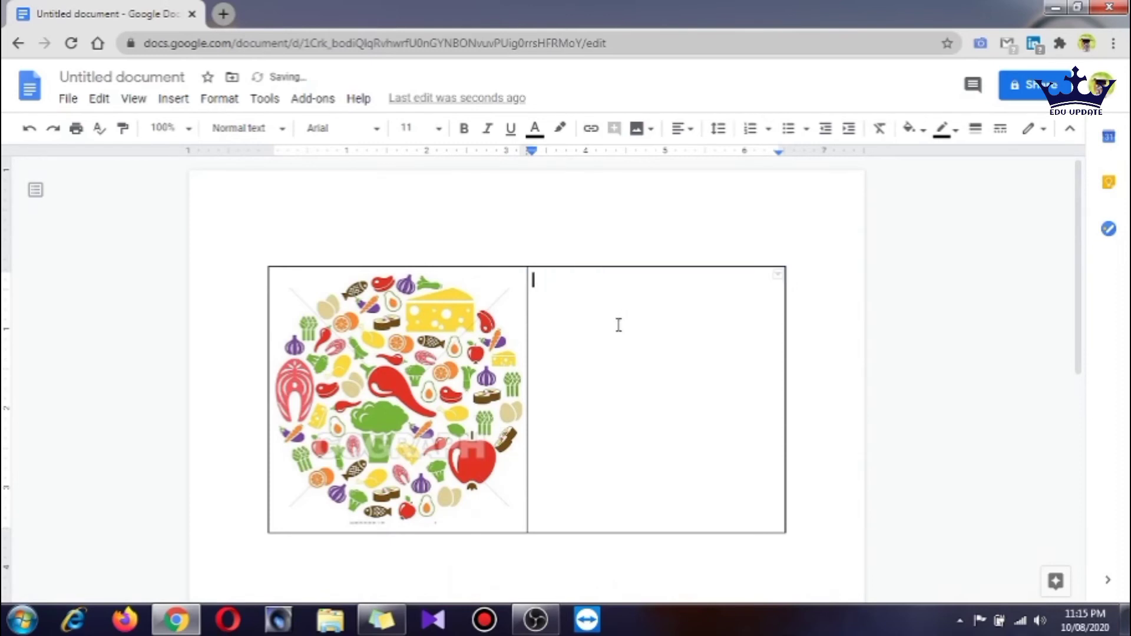
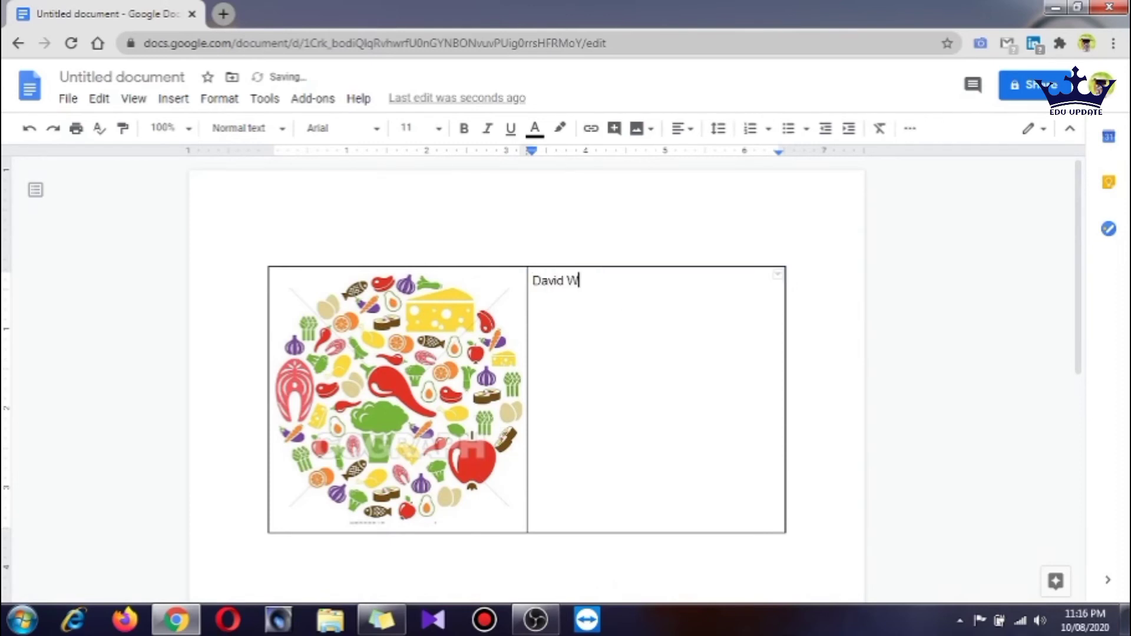
pyautogui.press('Return')
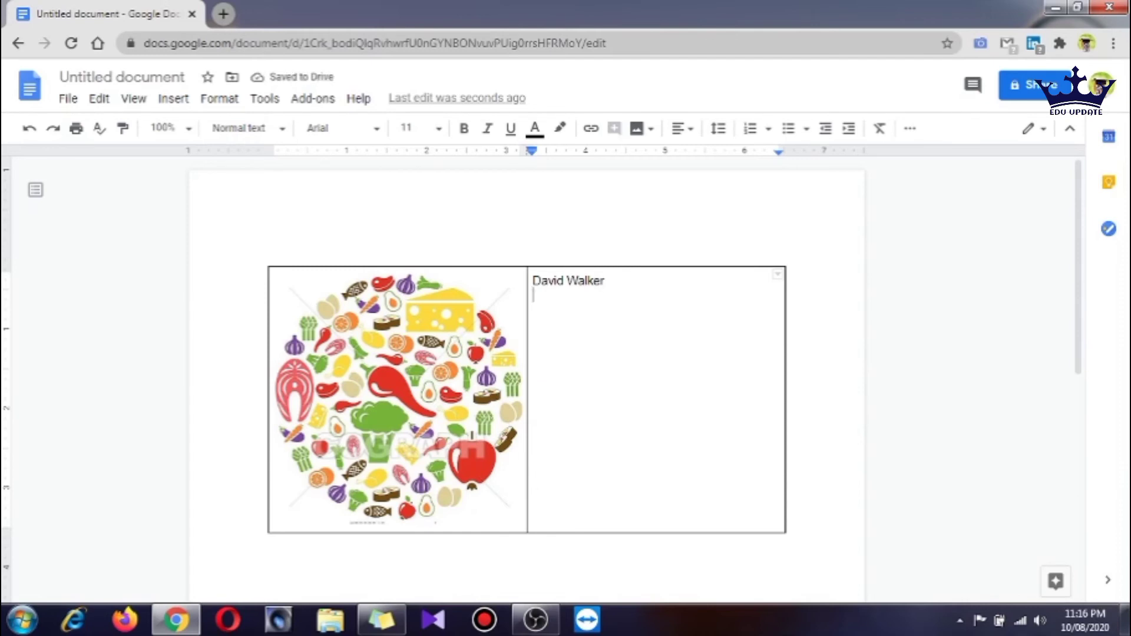
pyautogui.write('M')
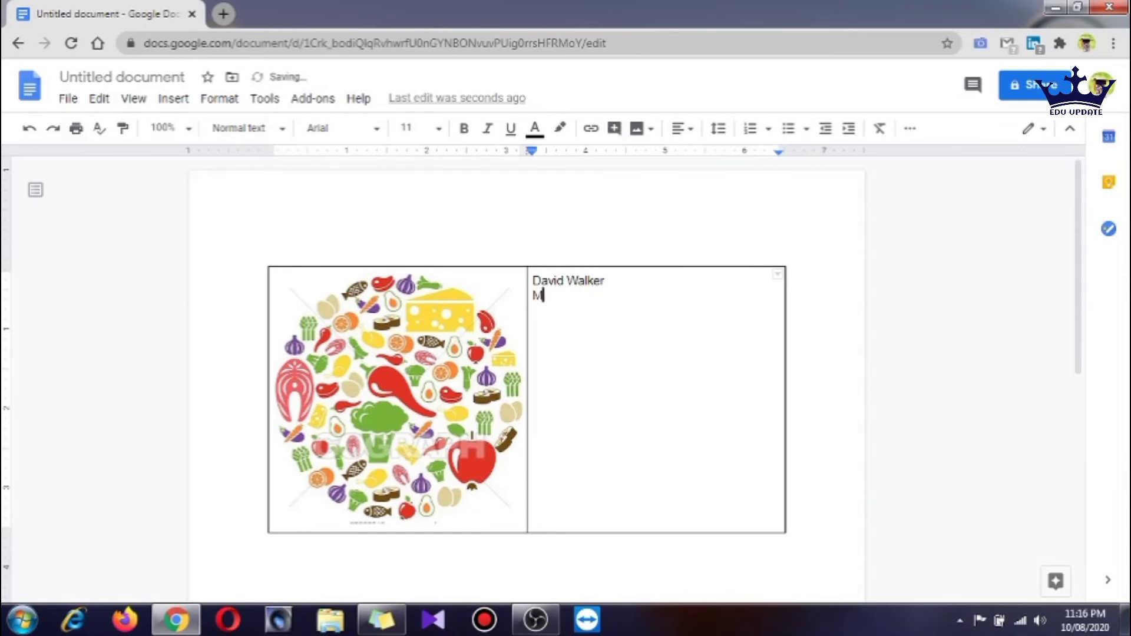
pyautogui.write('arketing ')
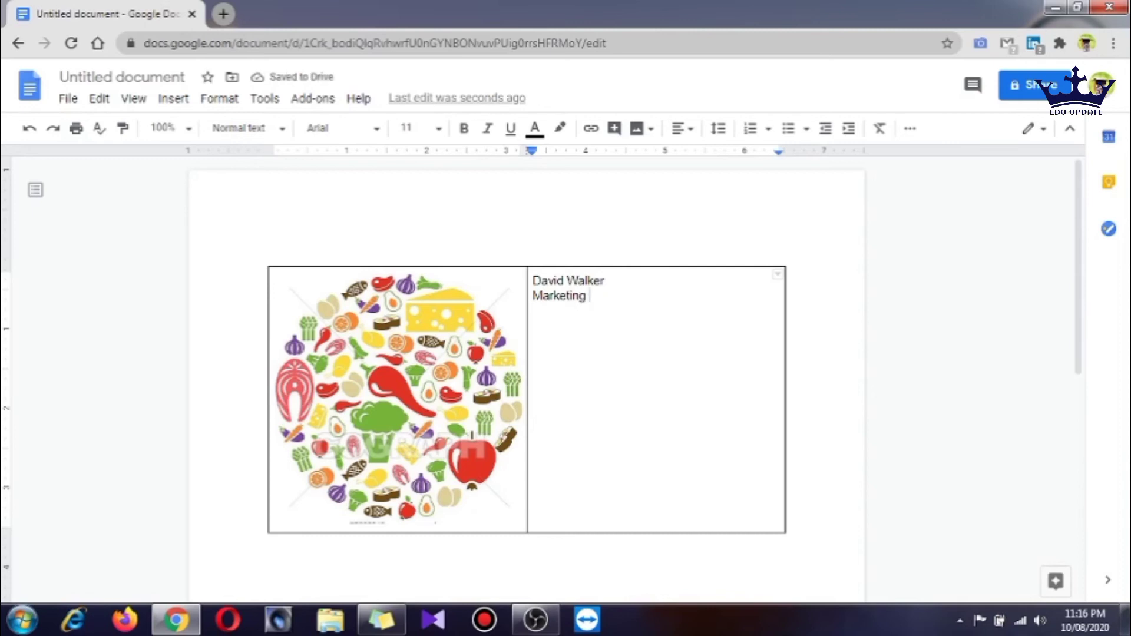
pyautogui.write('Mna')
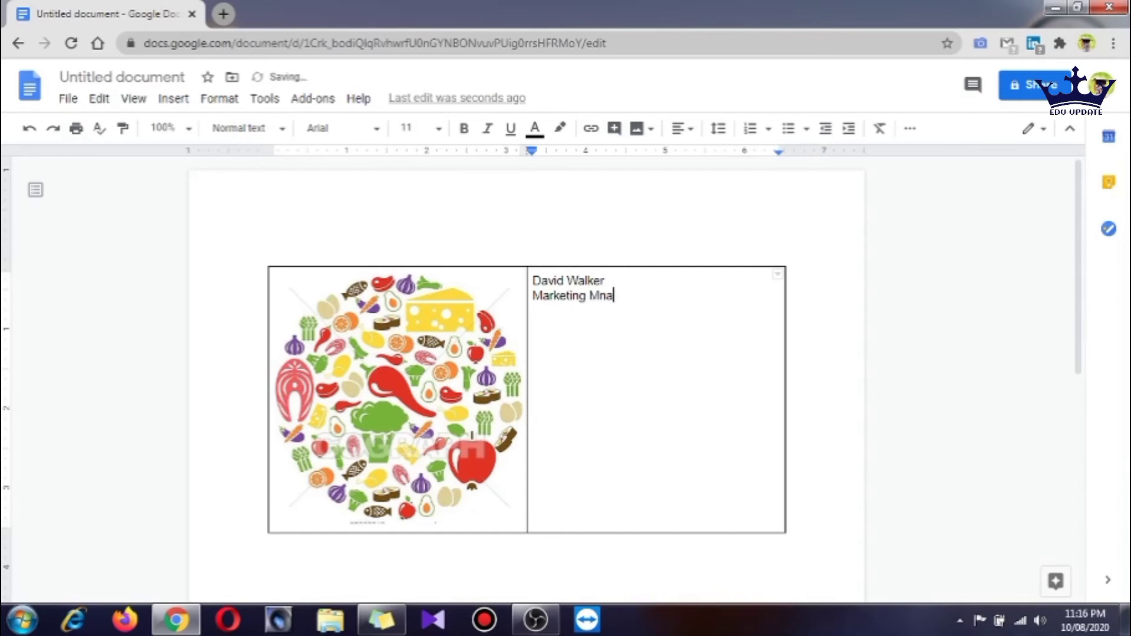
pyautogui.write('ger')
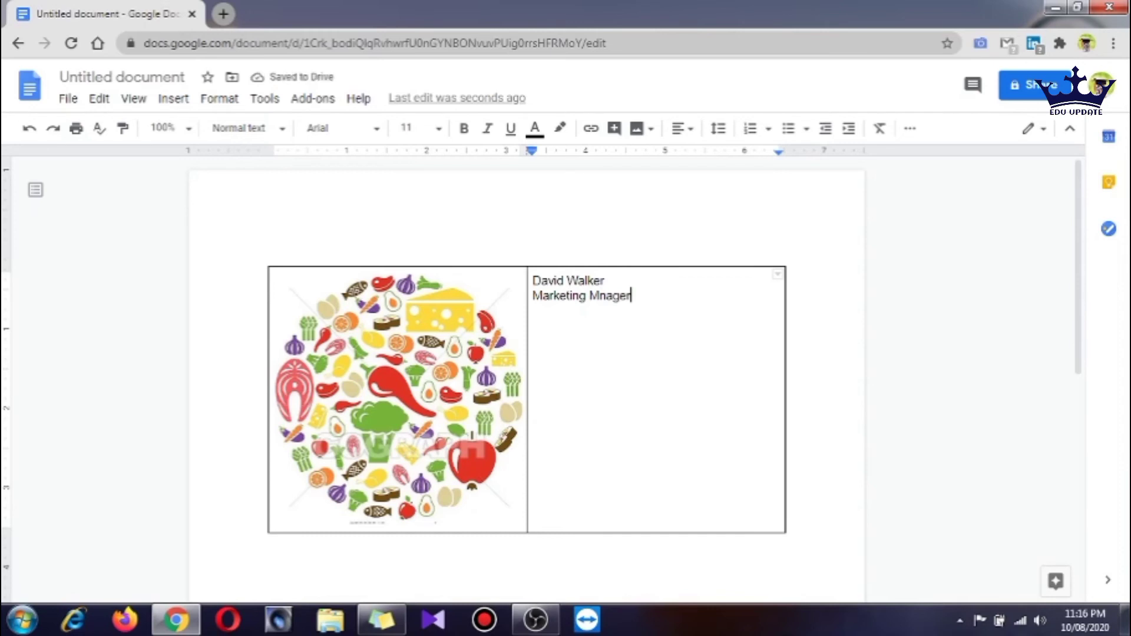
pyautogui.click(599, 296)
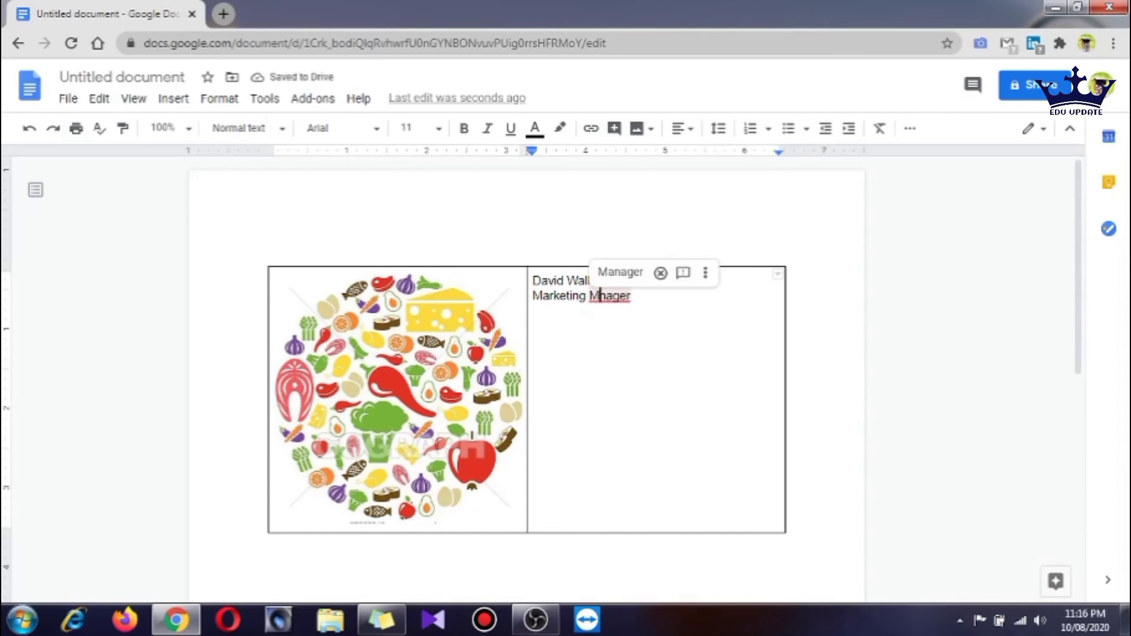
pyautogui.write('a')
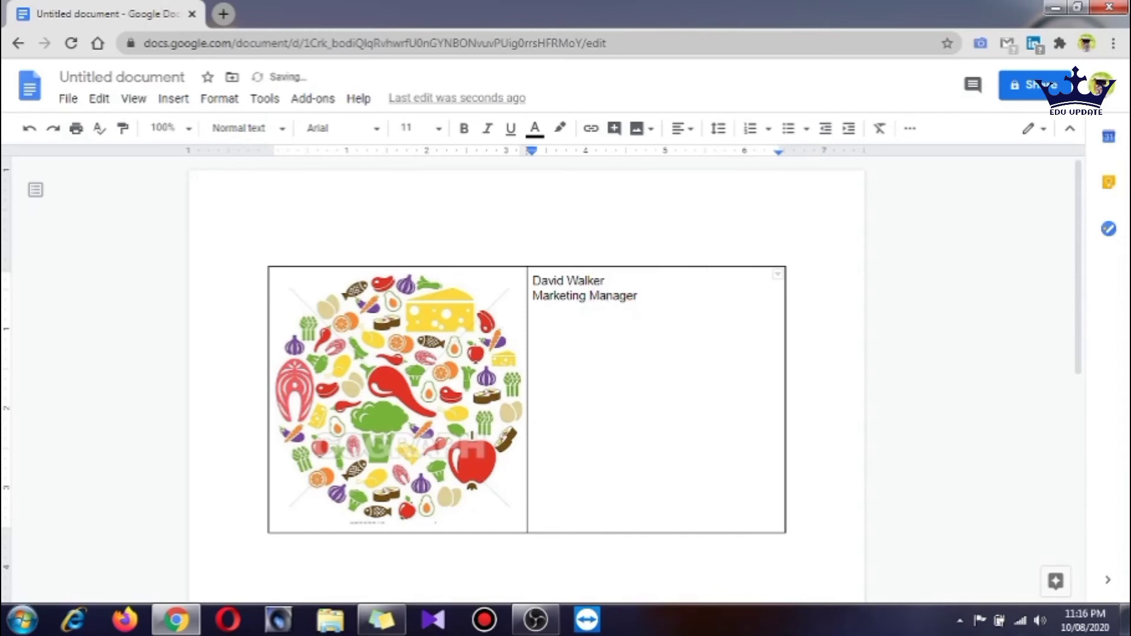
pyautogui.press('Right')
pyautogui.press('Right')
pyautogui.press('Right')
pyautogui.press('Right')
pyautogui.press('Right')
pyautogui.click(627, 324)
# Set the name line to Roboto Mono at font size 18
pyautogui.click(653, 295)
pyautogui.moveTo(610, 282); pyautogui.dragTo(531, 280)
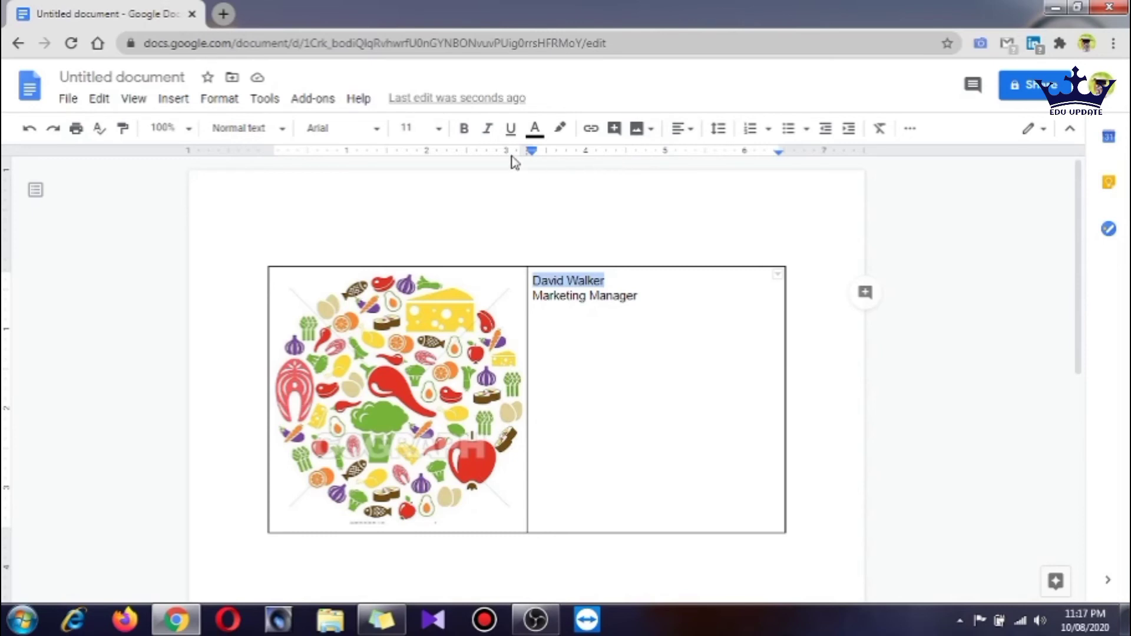
pyautogui.click(374, 135)
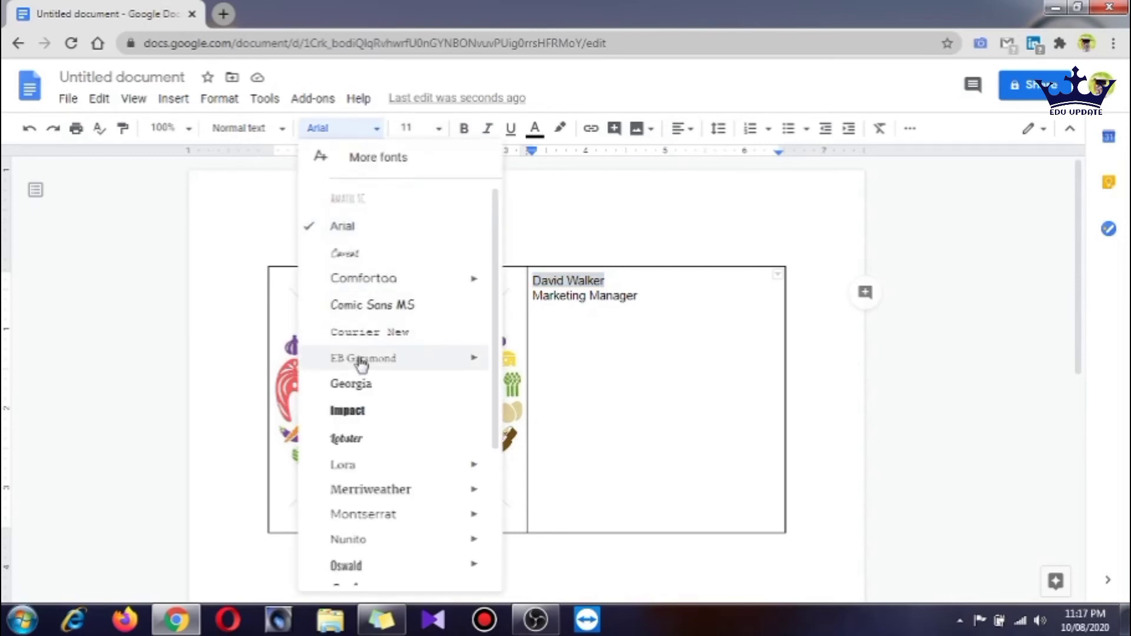
pyautogui.scroll(-3, 363, 364)
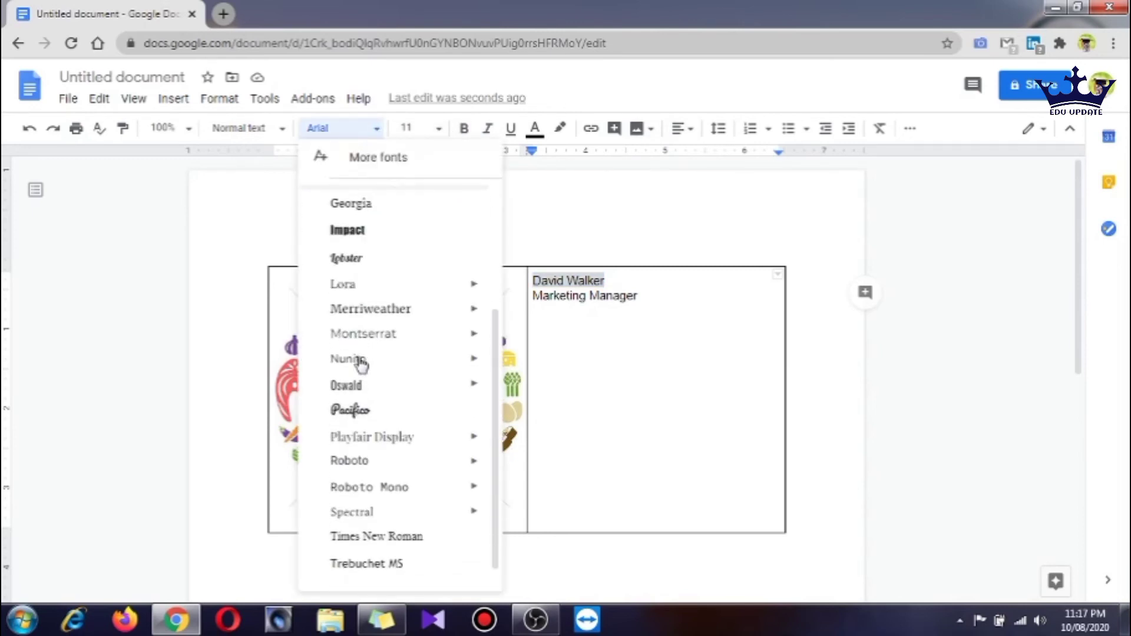
pyautogui.click(380, 468)
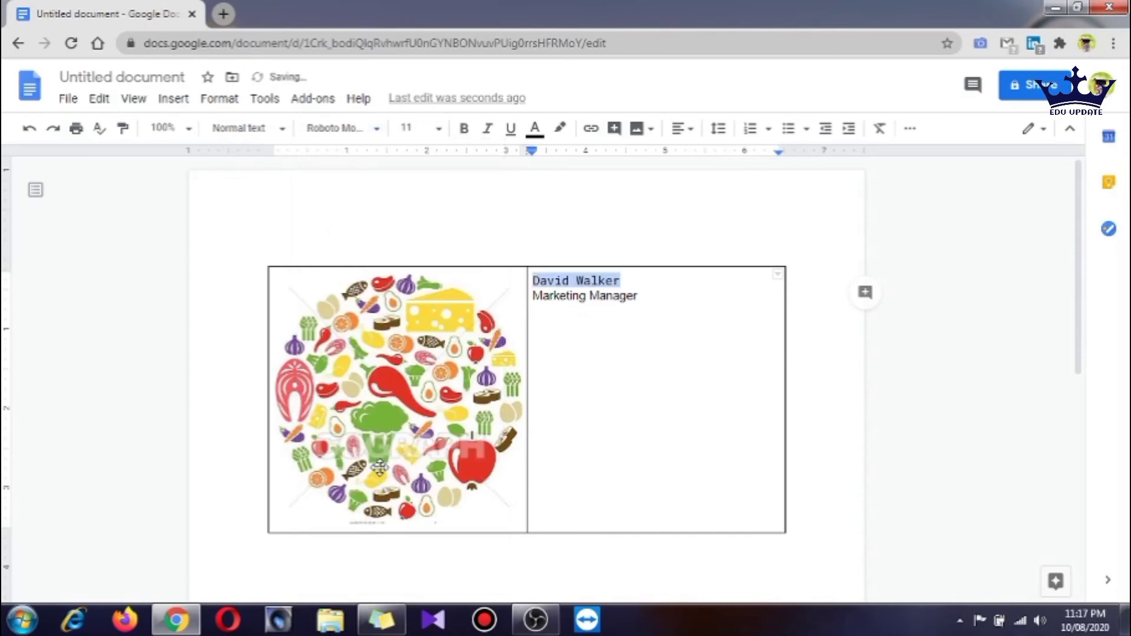
pyautogui.click(413, 127)
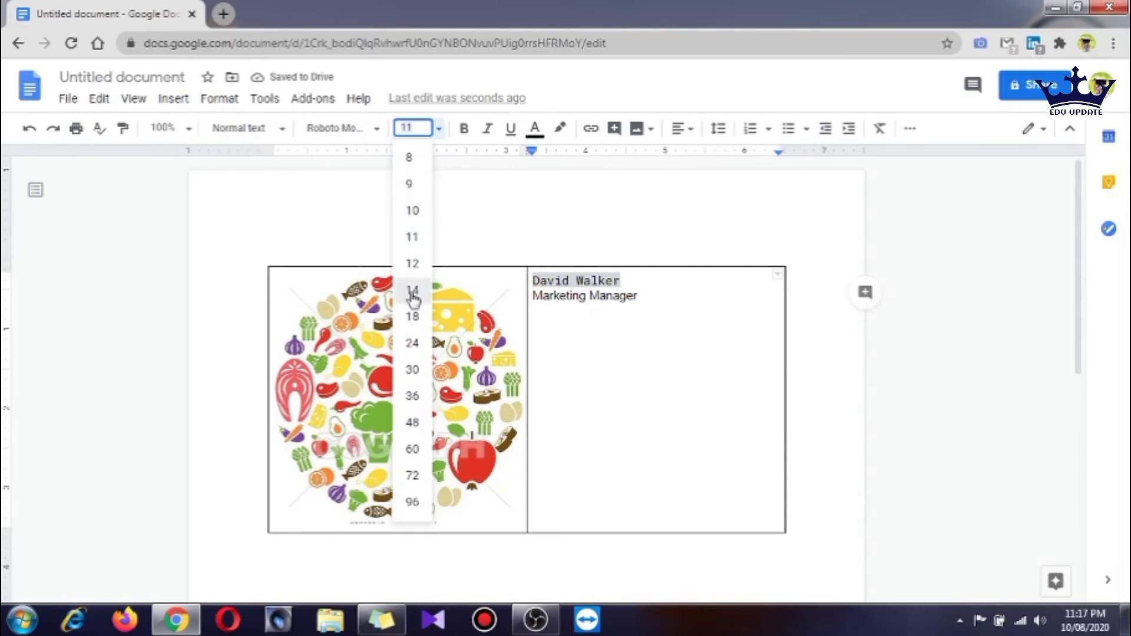
pyautogui.click(412, 290)
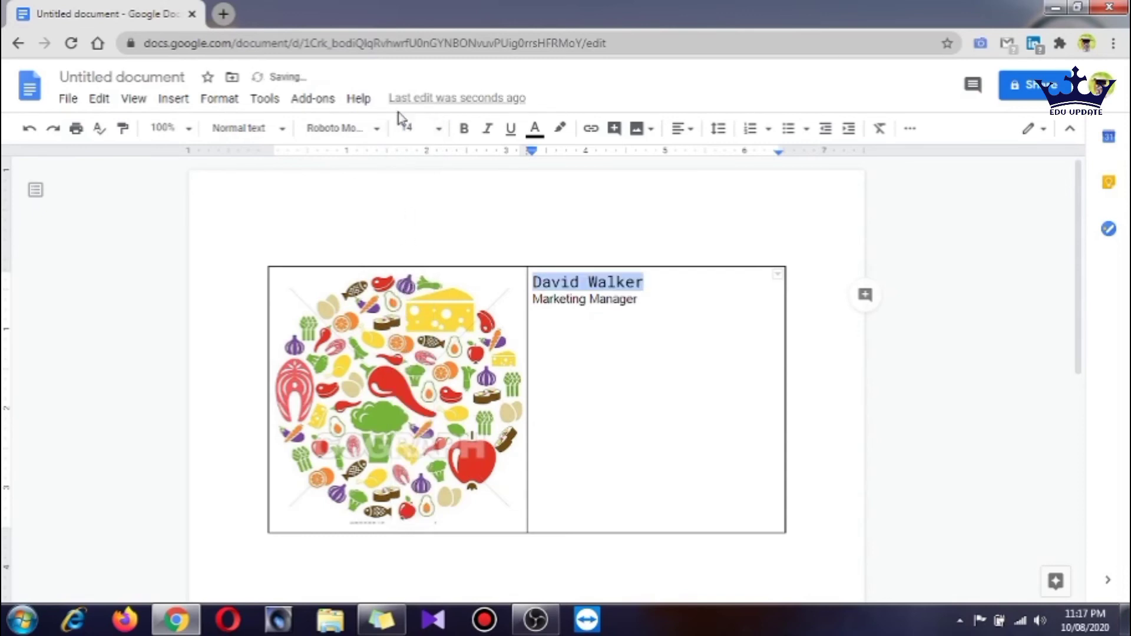
pyautogui.click(441, 132)
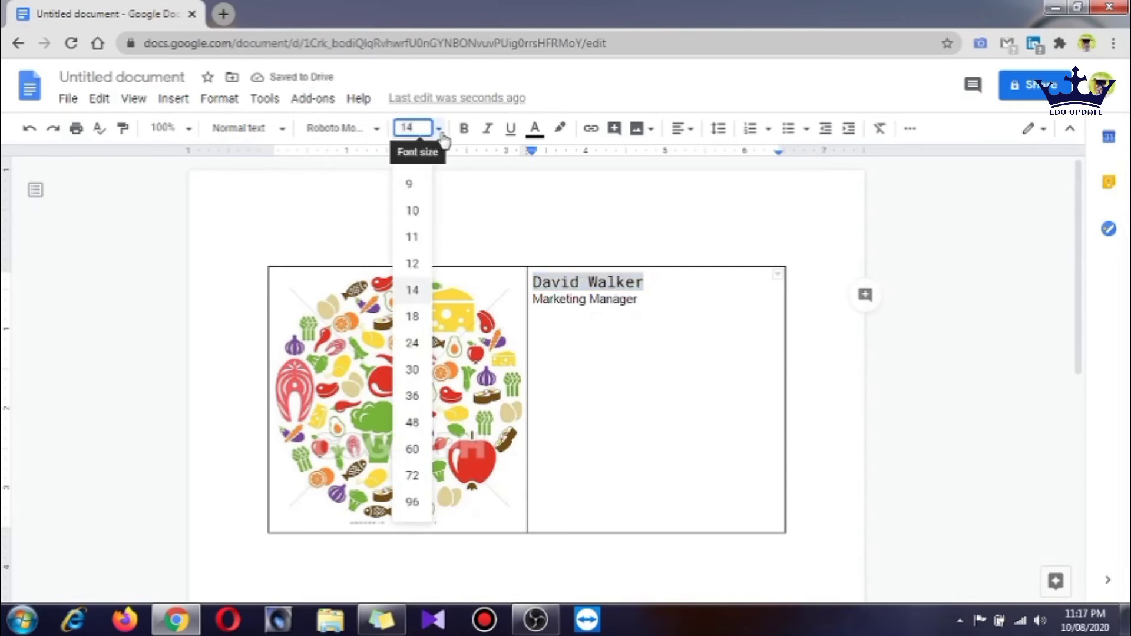
pyautogui.click(413, 318)
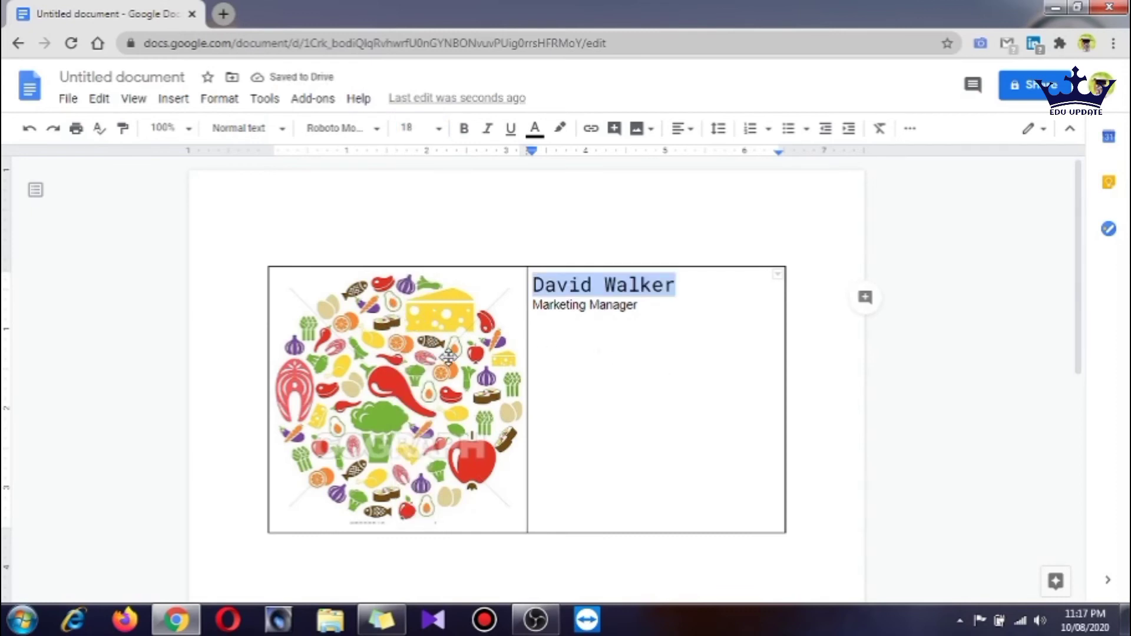
pyautogui.click(521, 369)
pyautogui.click(664, 364)
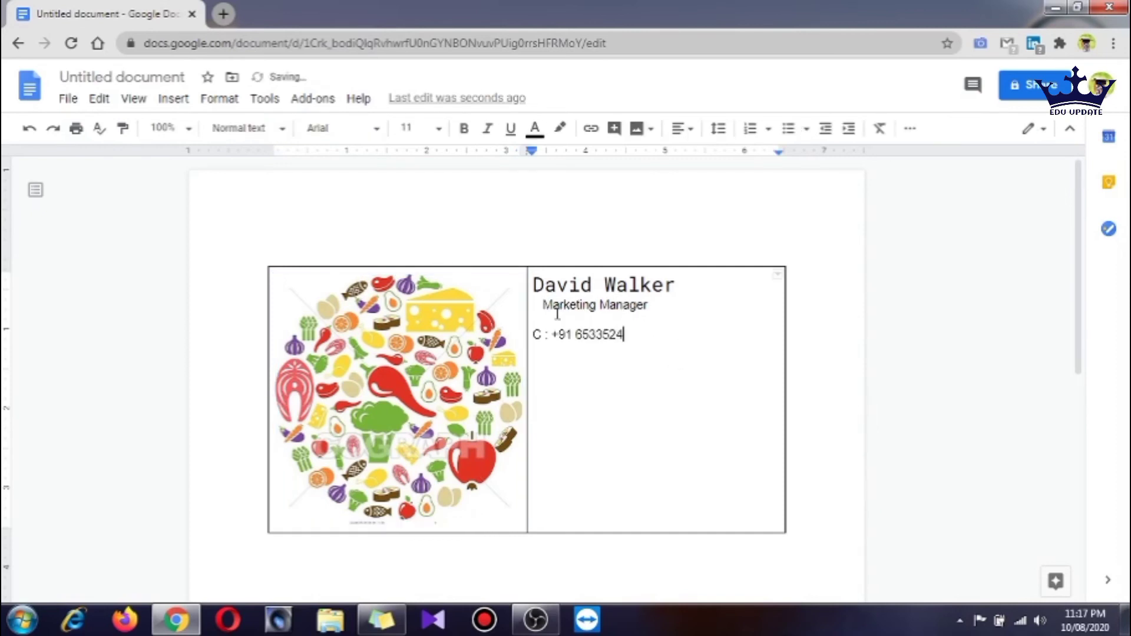
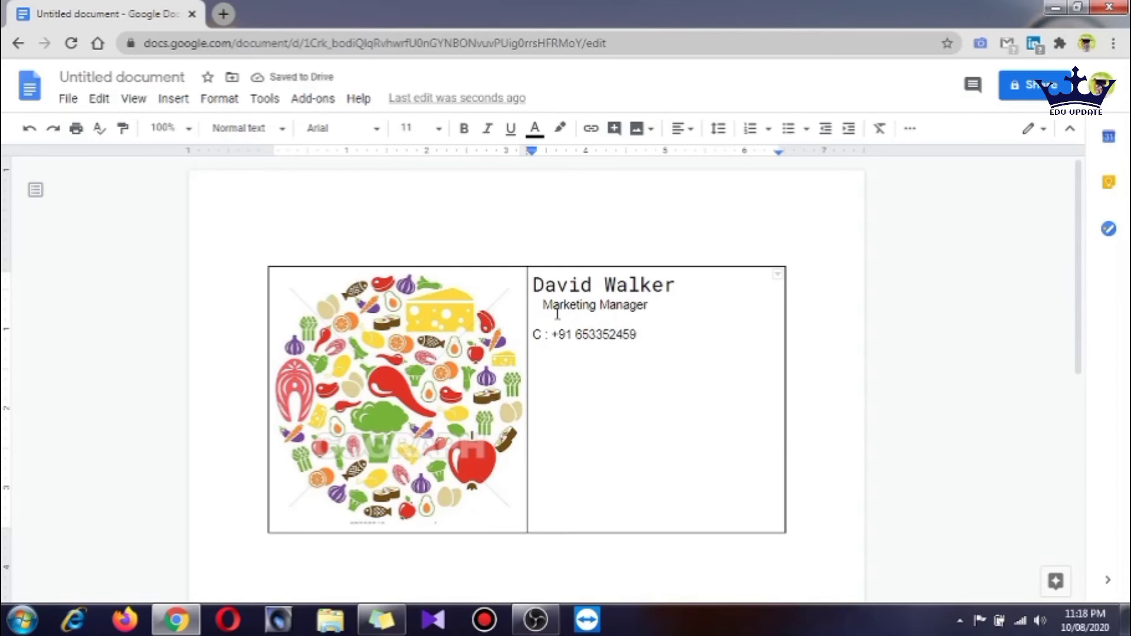
# Complete the mobile number and add the office number on the next line
pyautogui.press('Left')
pyautogui.press('Left')
pyautogui.press('Left')
pyautogui.press('Left')
pyautogui.press('Left')
pyautogui.press('Left')
pyautogui.press('Left')
pyautogui.press('Left')
pyautogui.press('Left')
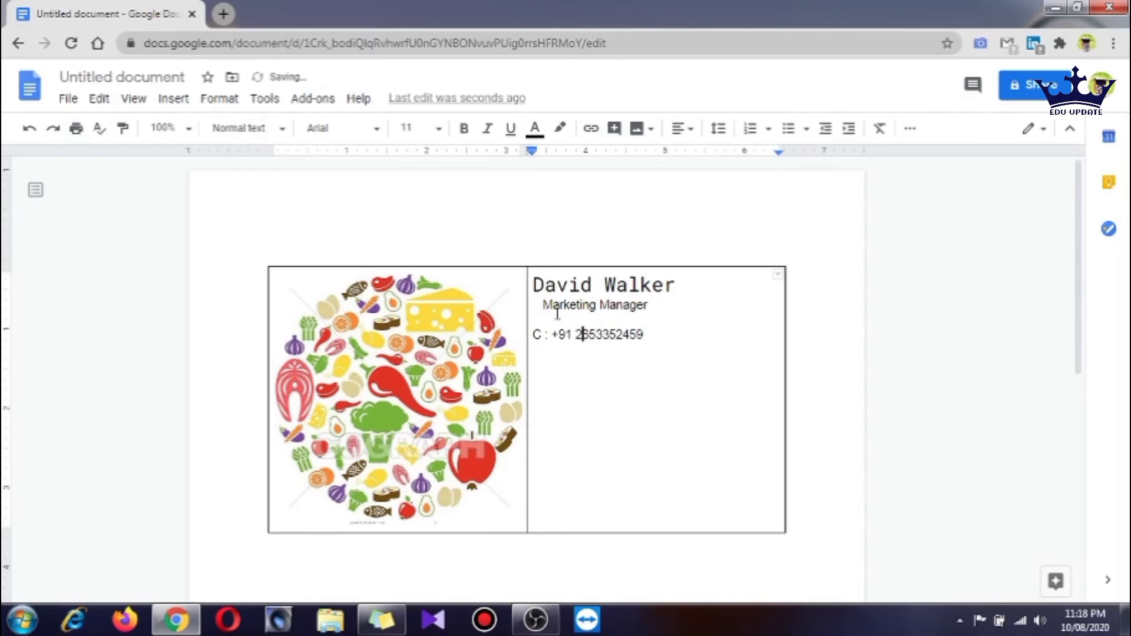
pyautogui.press('Right')
pyautogui.press('Right')
pyautogui.press('Right')
pyautogui.press('Right')
pyautogui.press('Right')
pyautogui.press('Right')
pyautogui.press('Right')
pyautogui.press('Right')
pyautogui.press('Right')
pyautogui.press('Return')
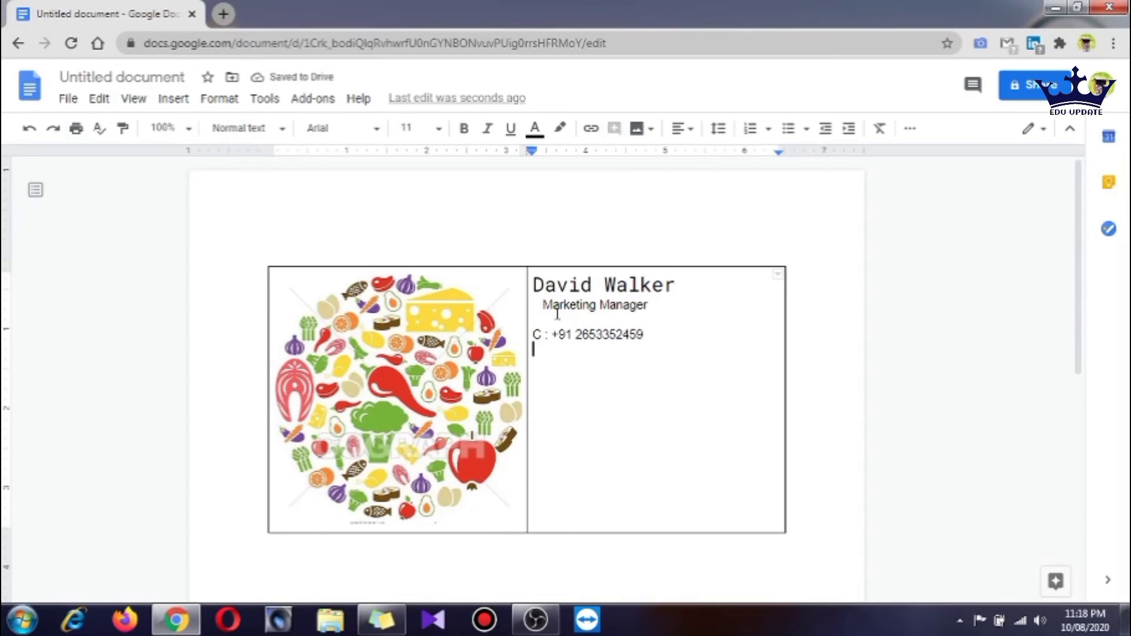
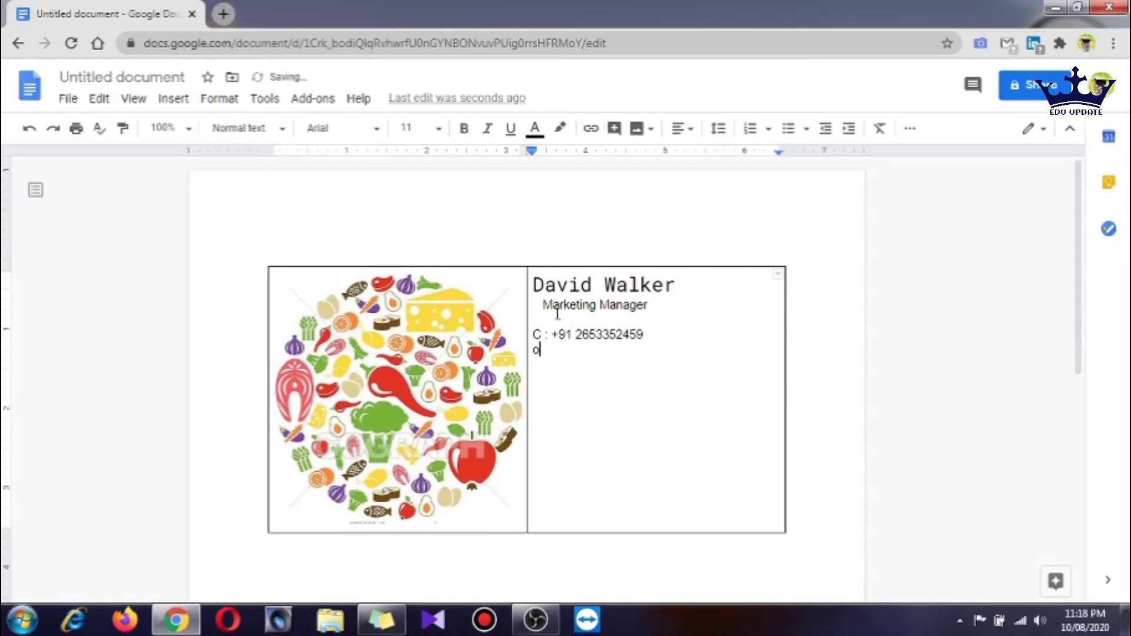
pyautogui.press('BackSpace')
pyautogui.press('BackSpace')
# Add the street address line, then a blank line and an 'Email' line below it
pyautogui.press('Return')
pyautogui.press('Return')
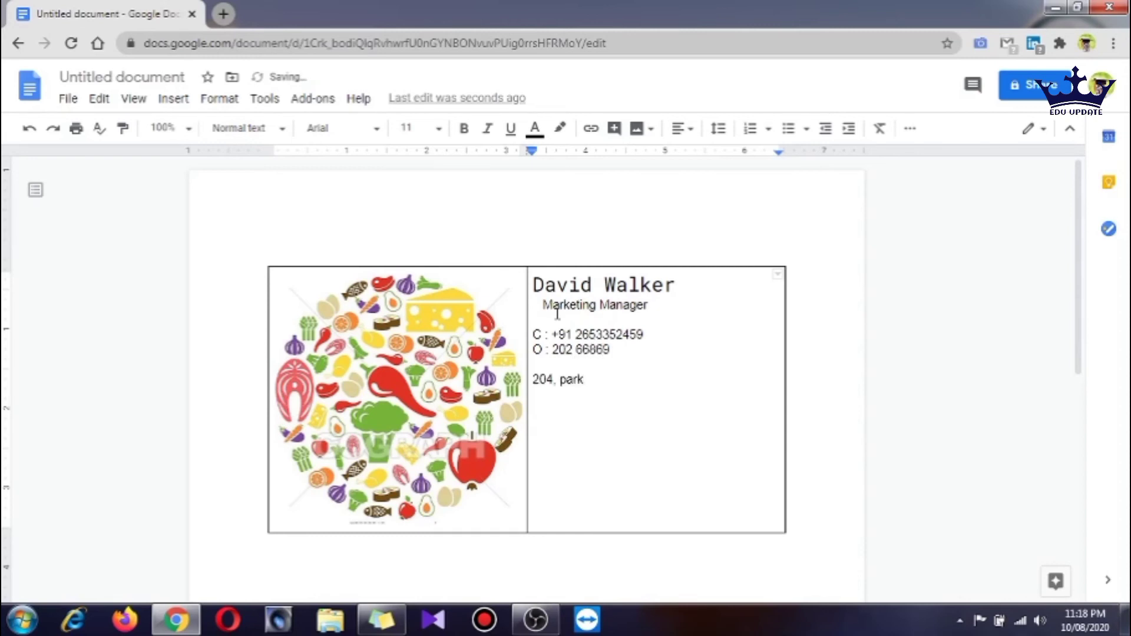
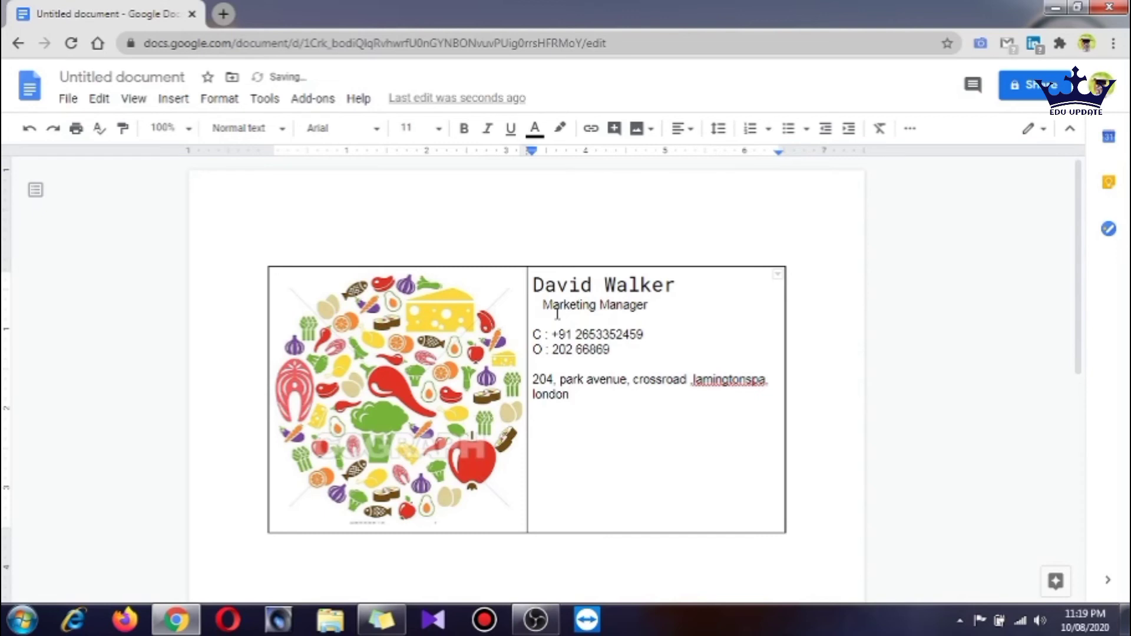
pyautogui.write('.')
pyautogui.press('Return')
pyautogui.press('BackSpace')
pyautogui.press('Return')
pyautogui.write('Ema')
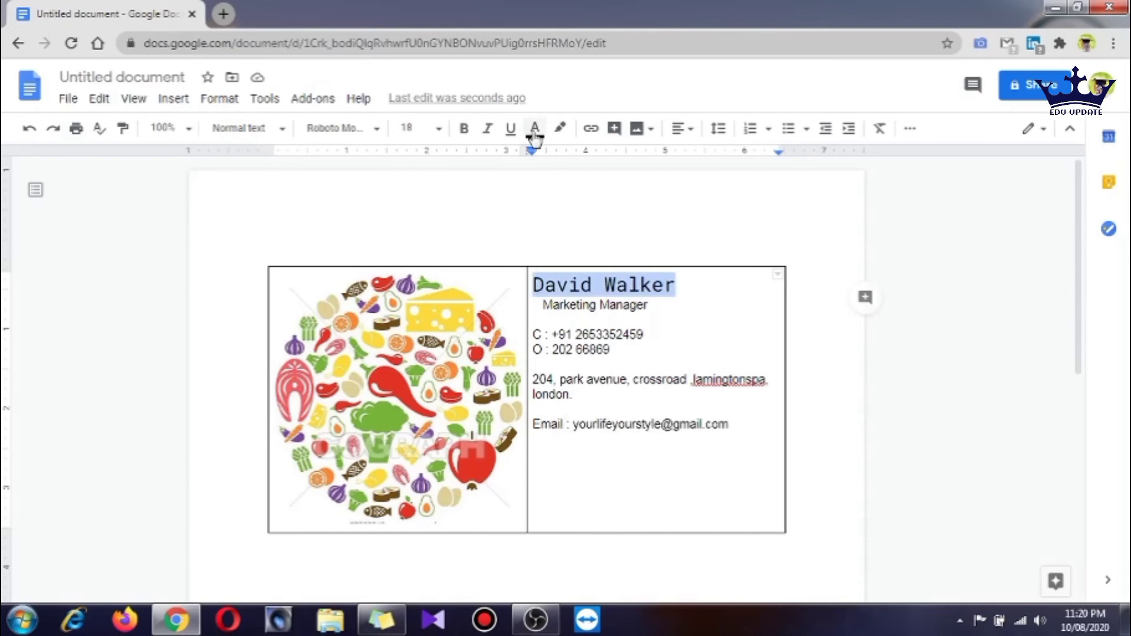
# Change the name's text colour to red
pyautogui.click(535, 130)
pyautogui.click(560, 180)
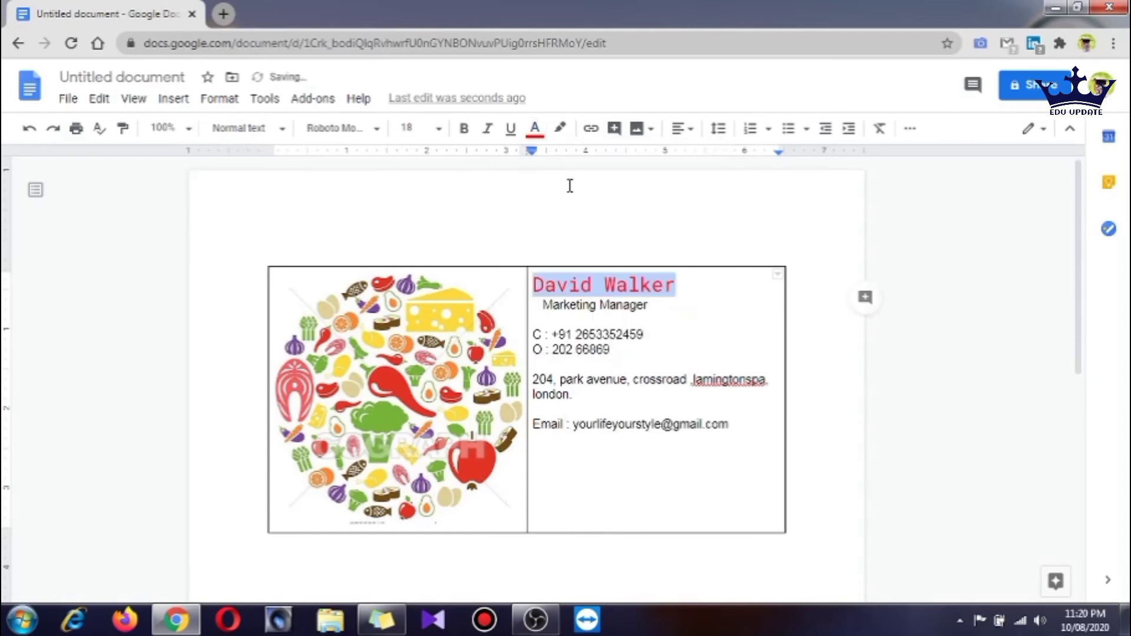
pyautogui.click(677, 289)
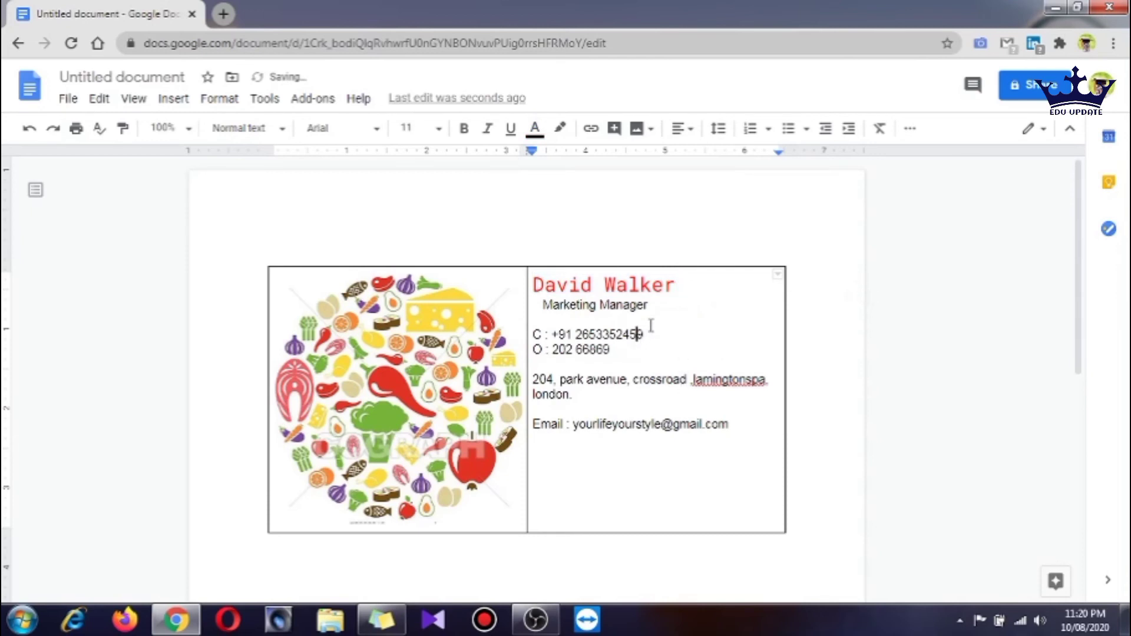
# Select the whole address and give it a dark red text colour
pyautogui.click(637, 285)
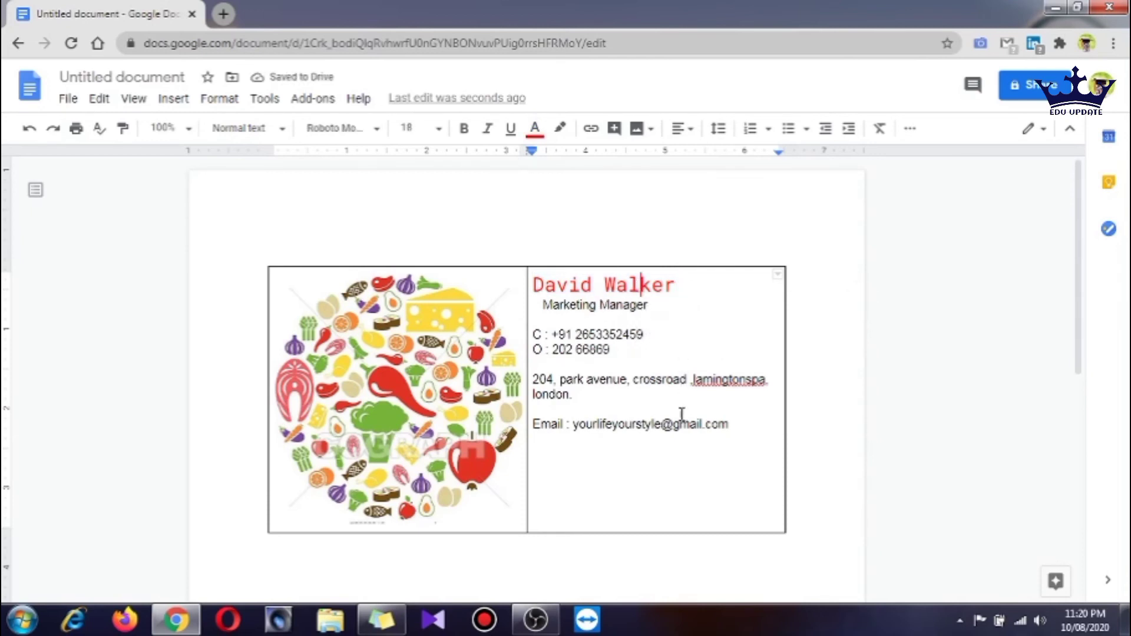
pyautogui.moveTo(533, 379); pyautogui.dragTo(576, 393)
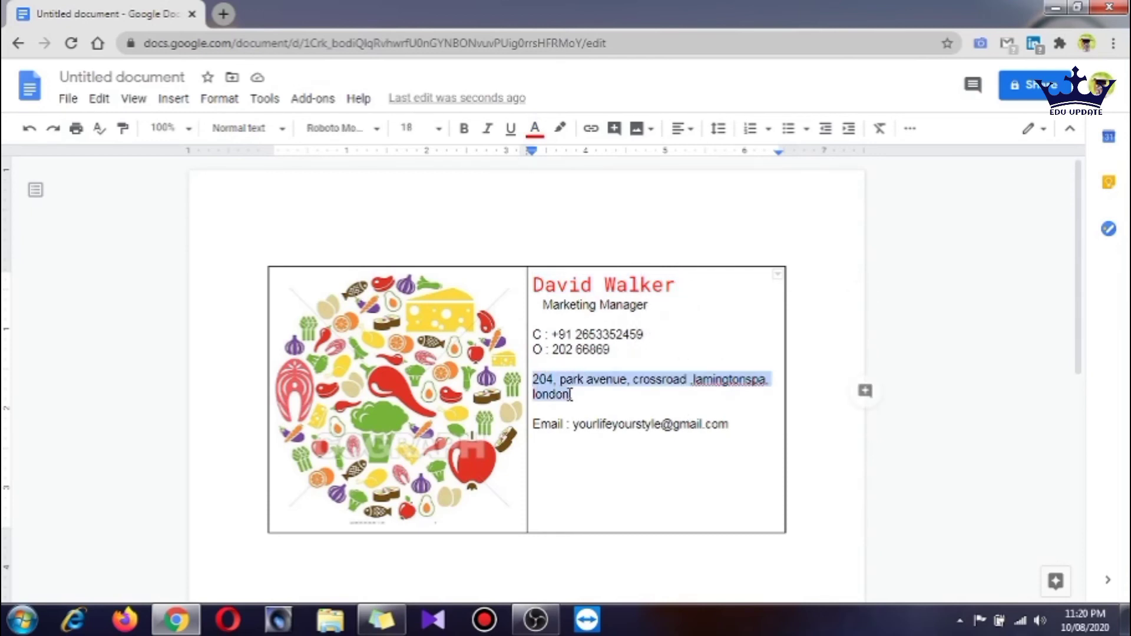
pyautogui.click(534, 129)
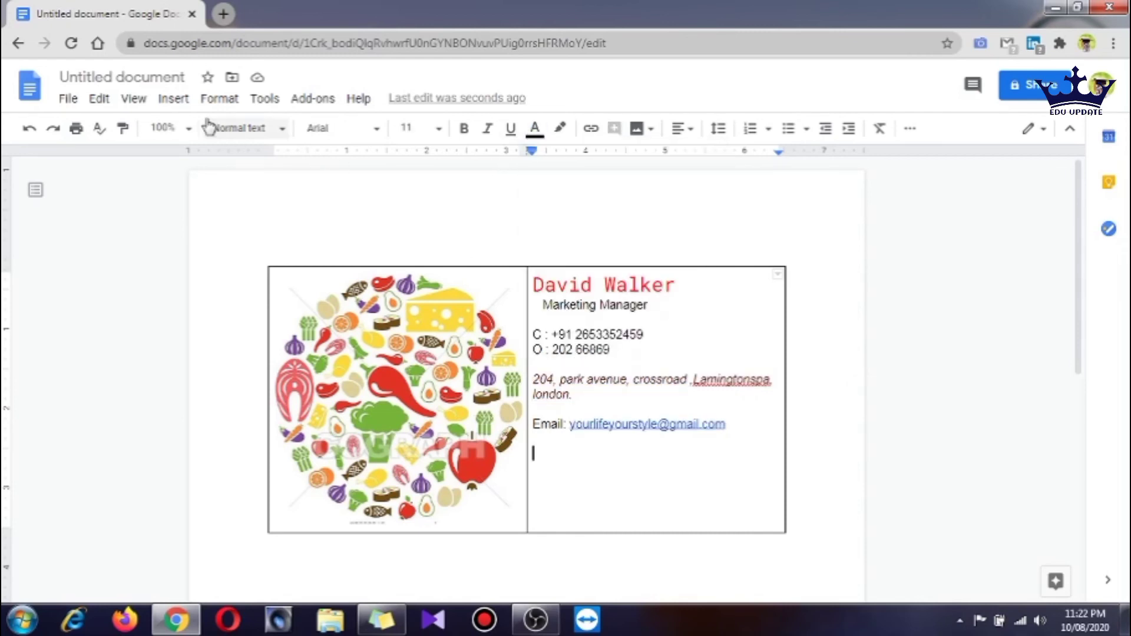
# Add a horizontal line beneath the email and remove the blank line above it
pyautogui.click(175, 99)
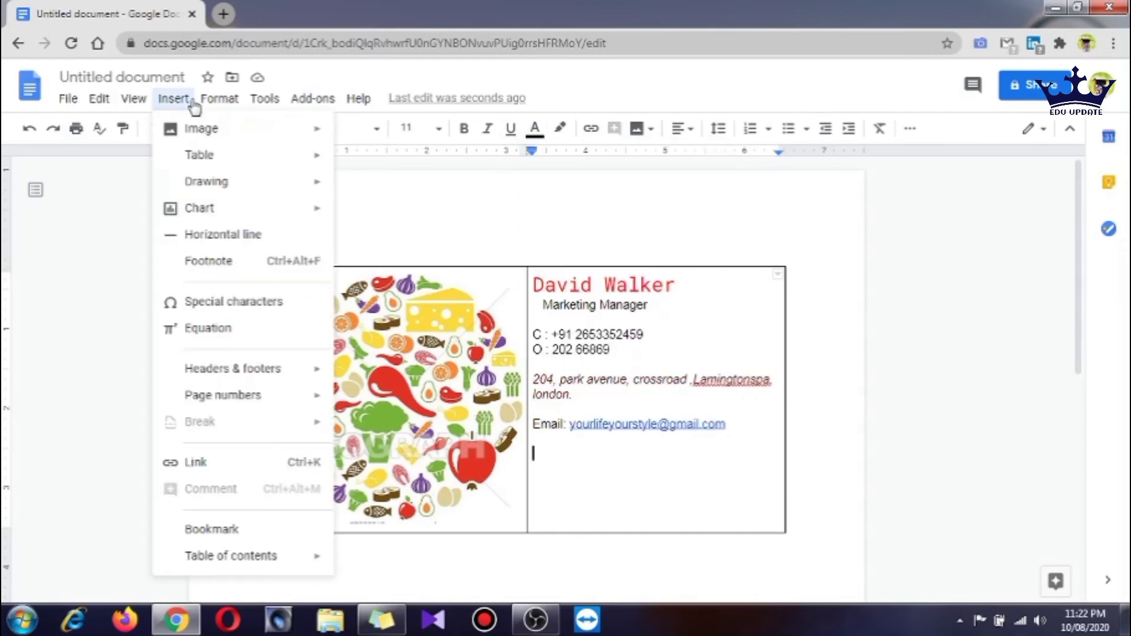
pyautogui.click(238, 239)
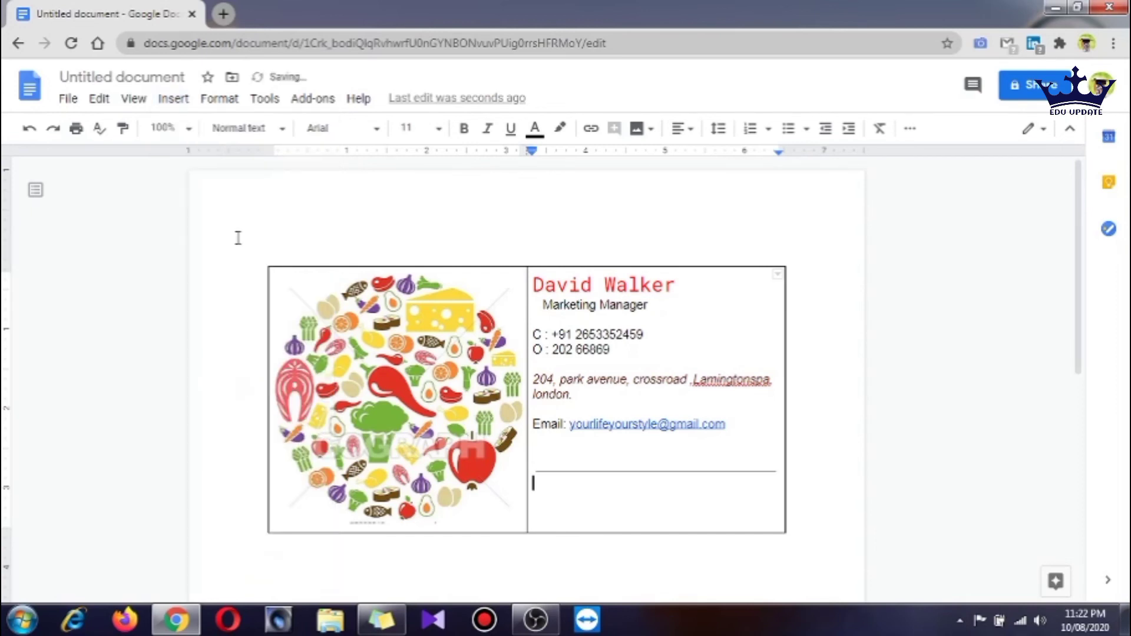
pyautogui.click(550, 457)
pyautogui.press('BackSpace')
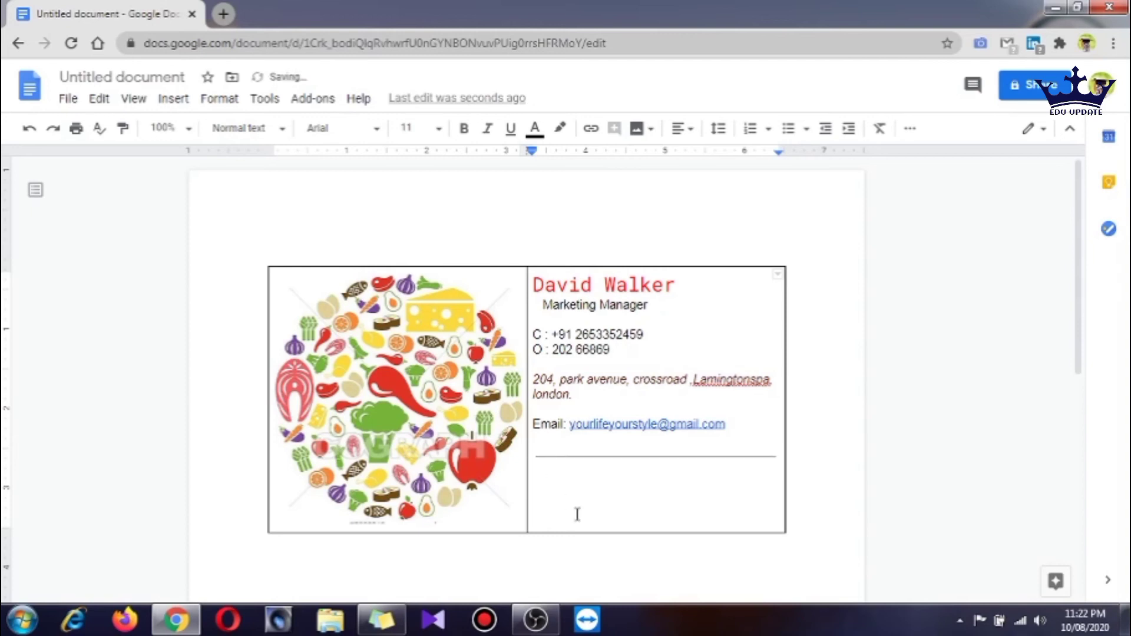
pyautogui.click(557, 507)
# Upload the YouTube icon image below the rule and shrink it to icon size
pyautogui.click(636, 140)
pyautogui.click(677, 171)
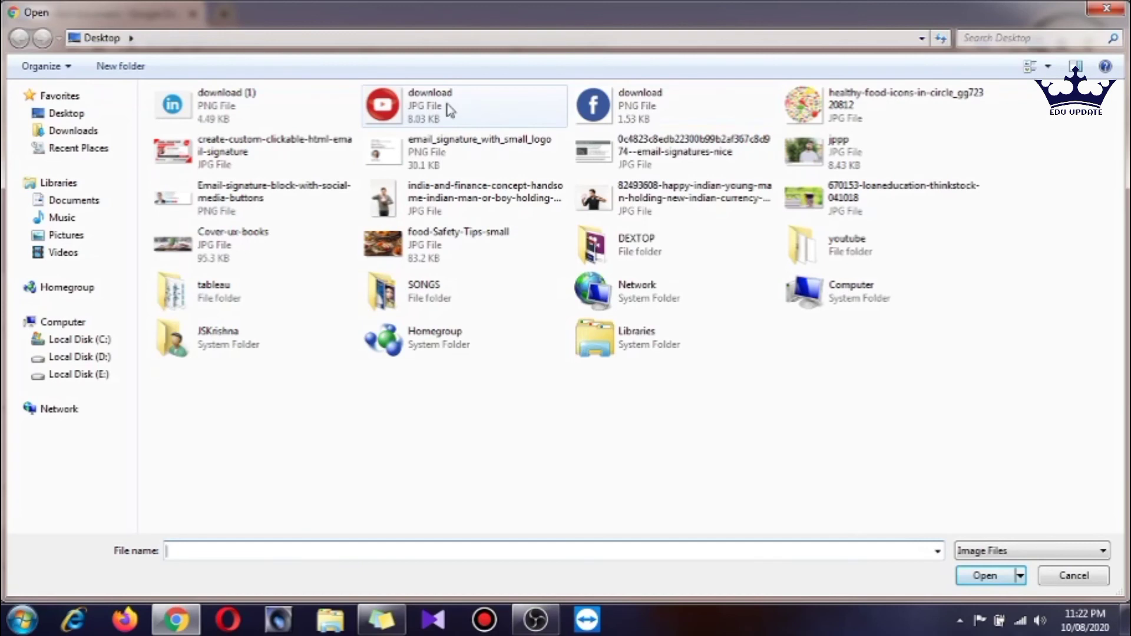
pyautogui.click(594, 113)
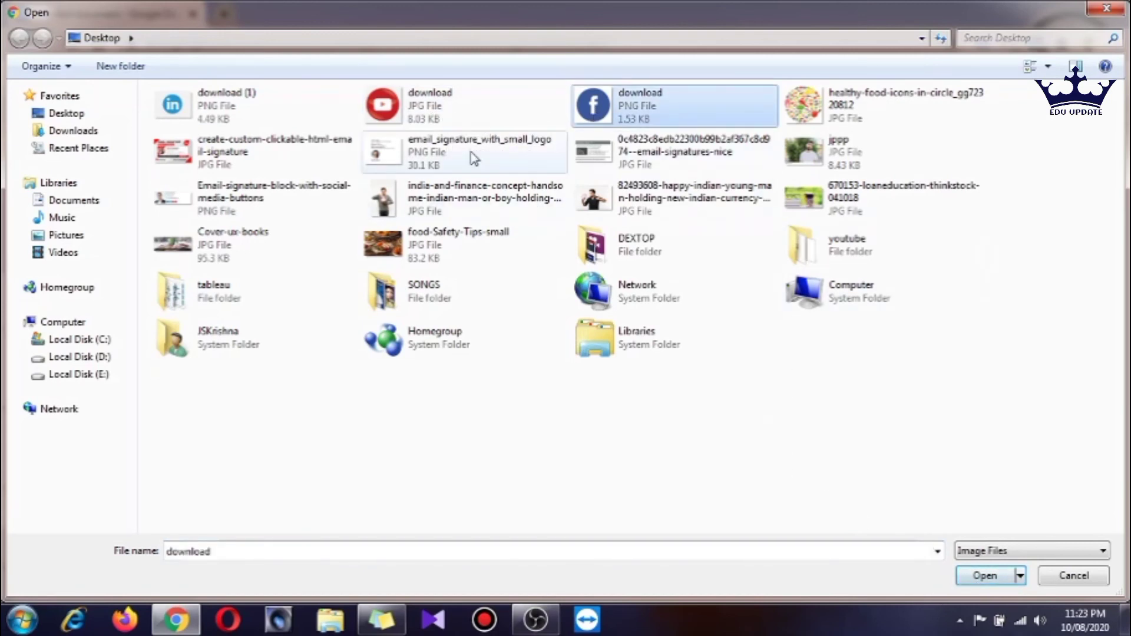
pyautogui.click(422, 114)
pyautogui.click(972, 581)
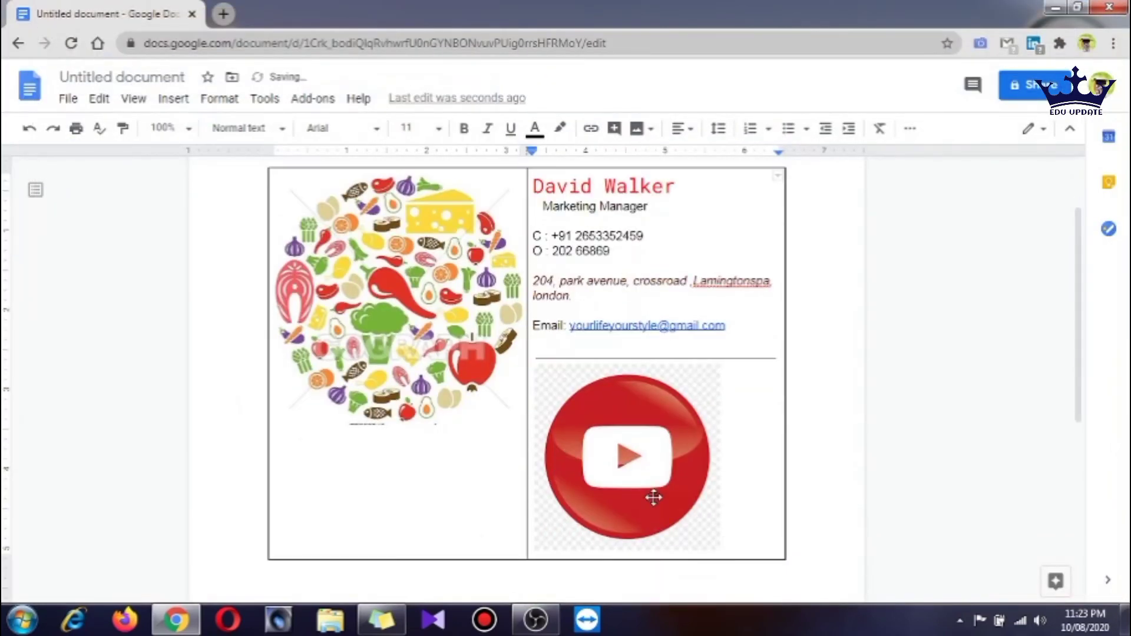
pyautogui.click(718, 545)
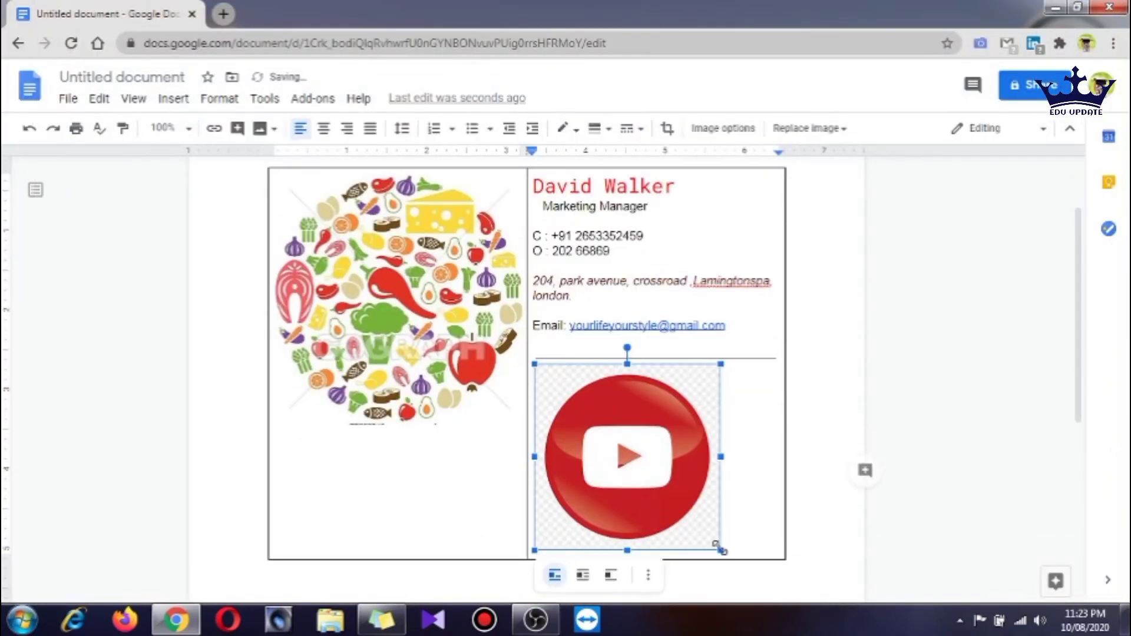
pyautogui.moveTo(720, 548); pyautogui.dragTo(551, 377)
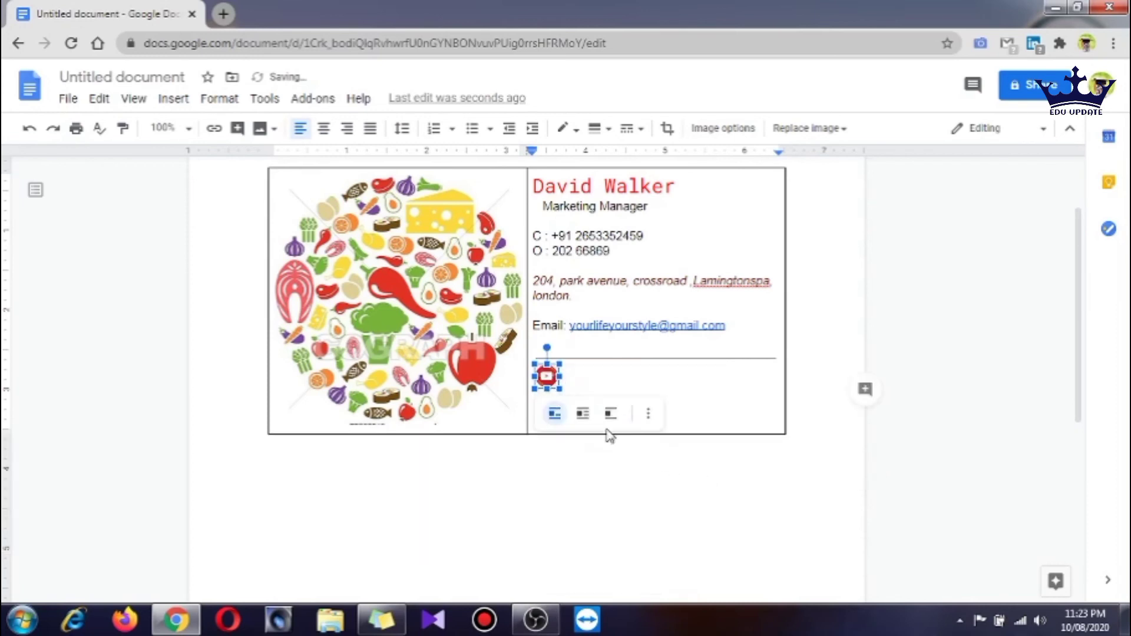
pyautogui.click(591, 383)
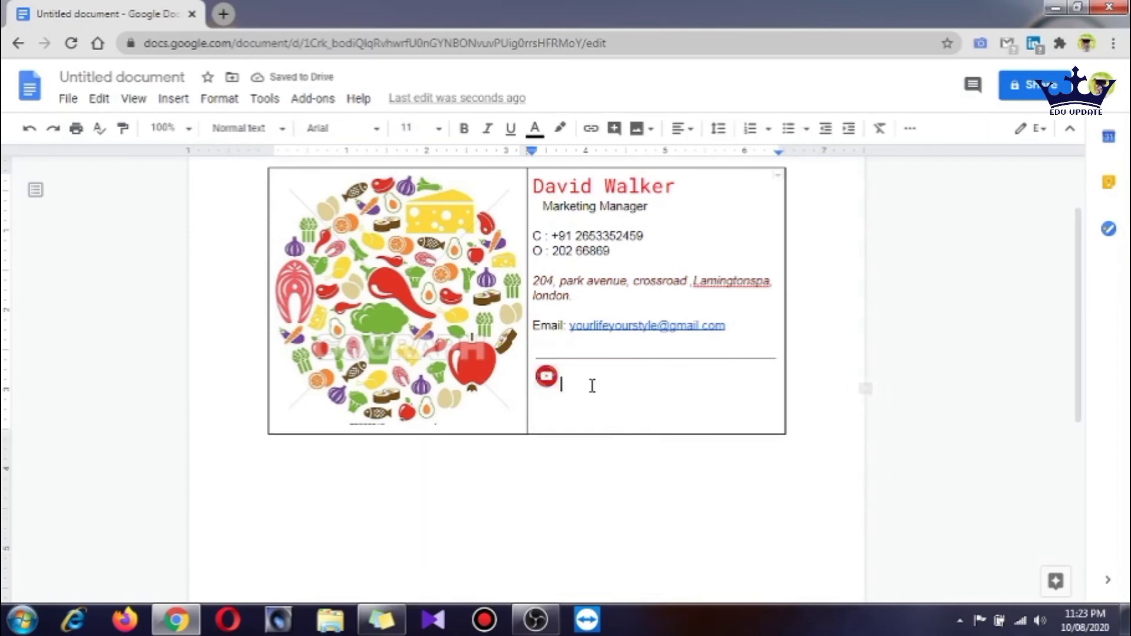
pyautogui.click(550, 380)
# Add a blank line above the rule and enlarge the YouTube icon slightly
pyautogui.click(616, 352)
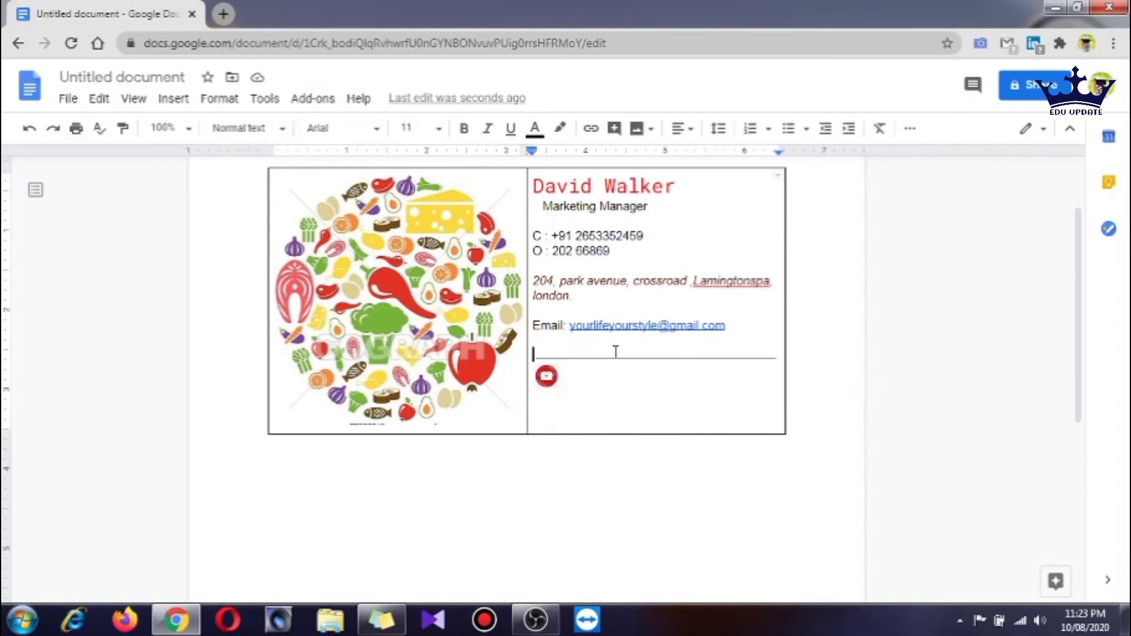
pyautogui.press('Return')
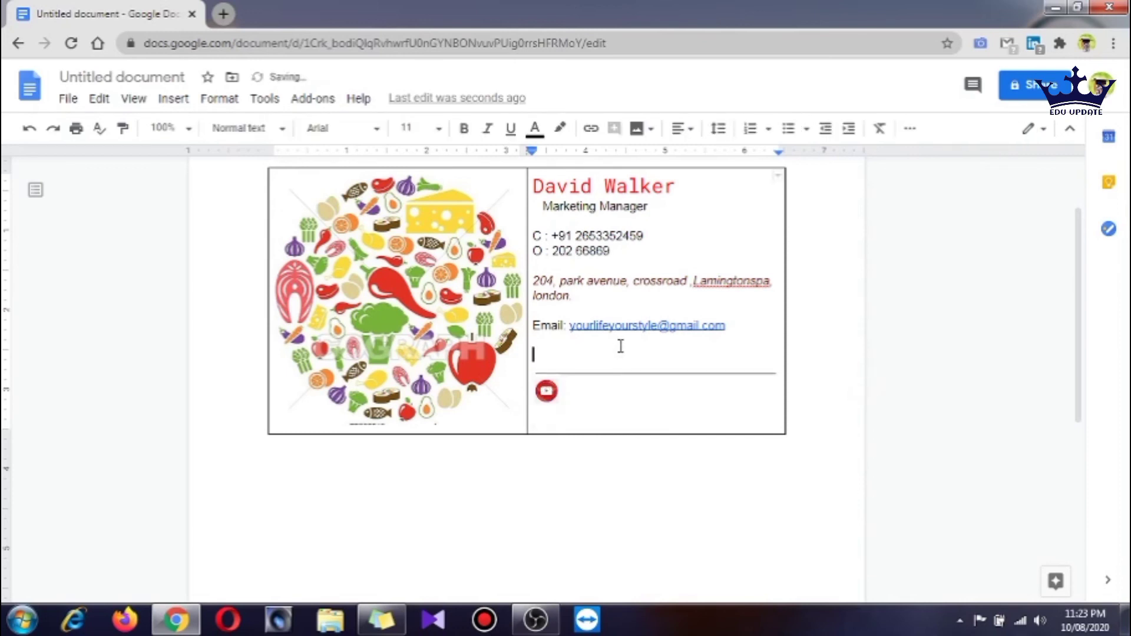
pyautogui.press('Return')
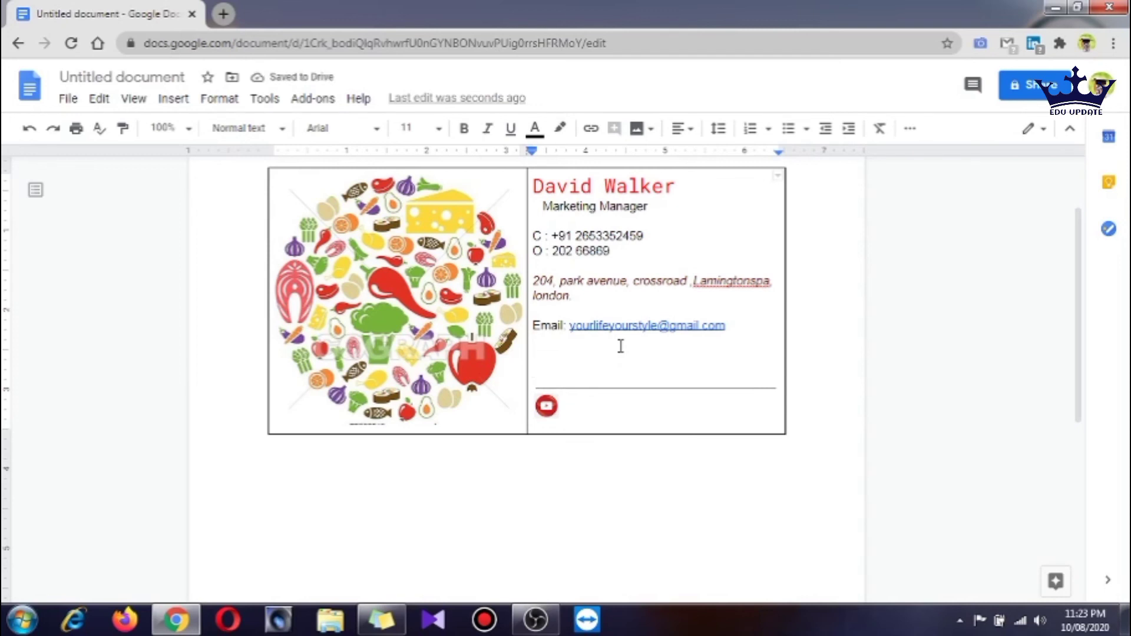
pyautogui.press('BackSpace')
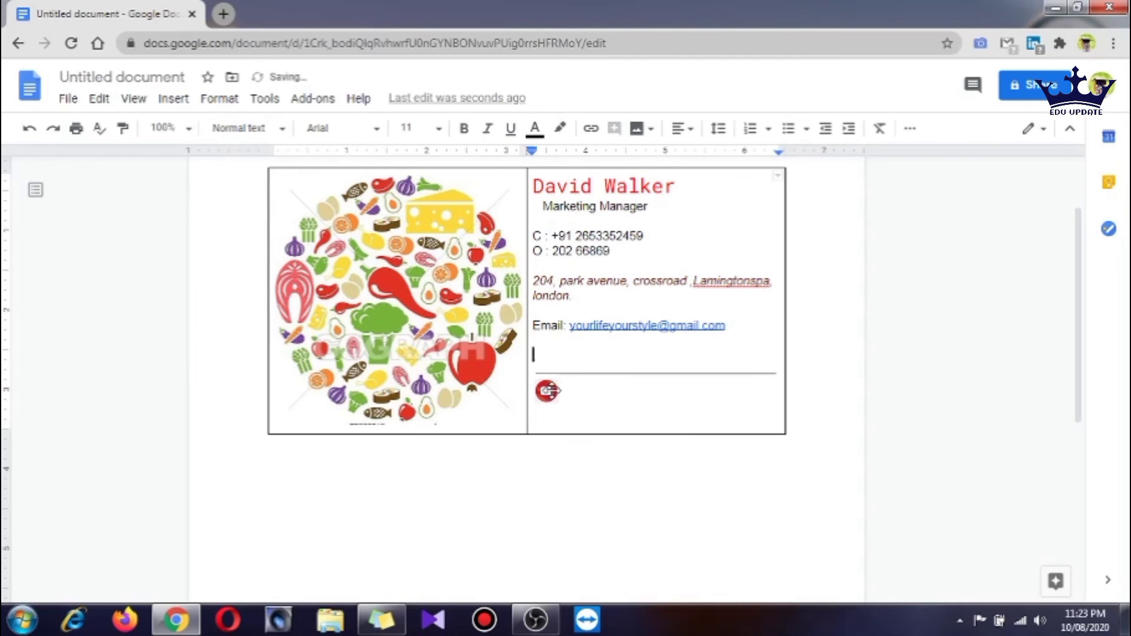
pyautogui.click(548, 390)
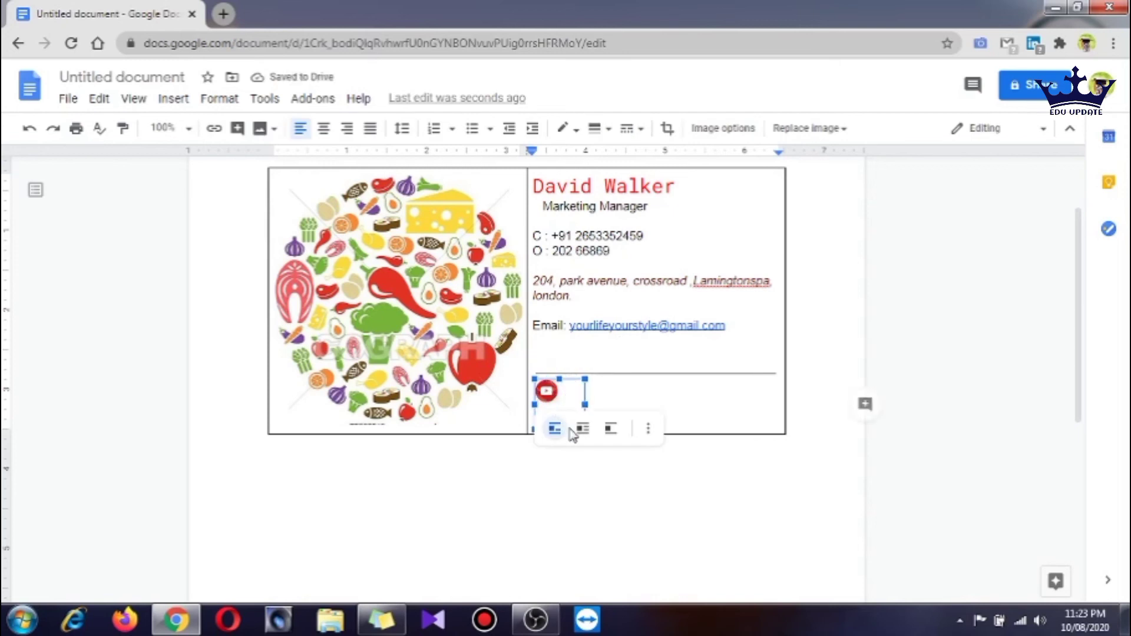
pyautogui.moveTo(586, 405); pyautogui.dragTo(575, 419)
pyautogui.click(621, 436)
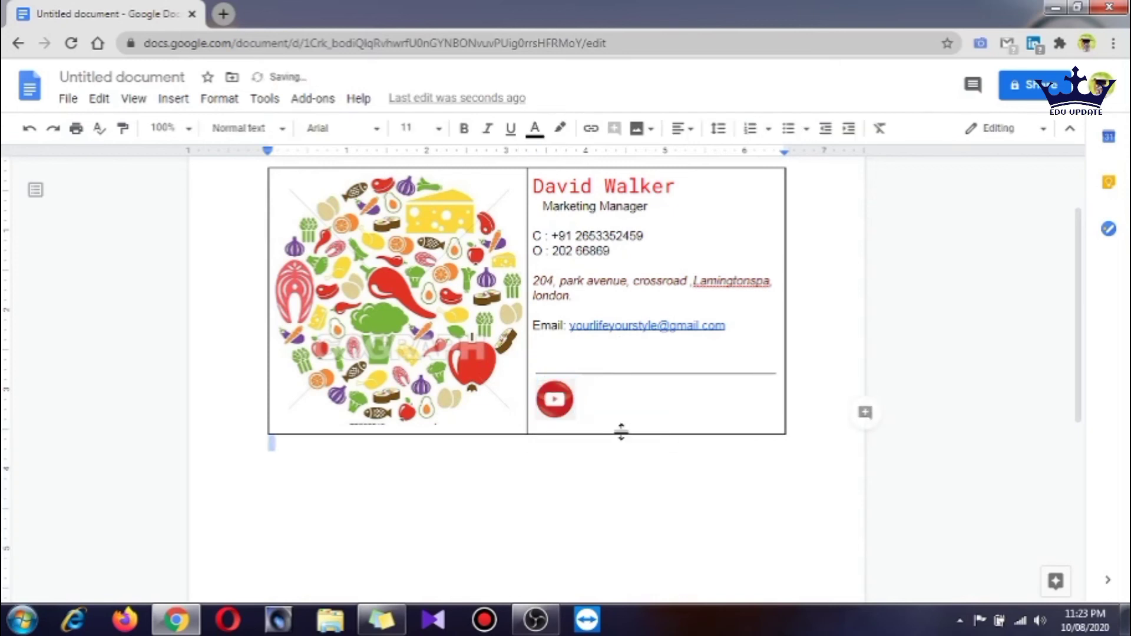
pyautogui.click(599, 408)
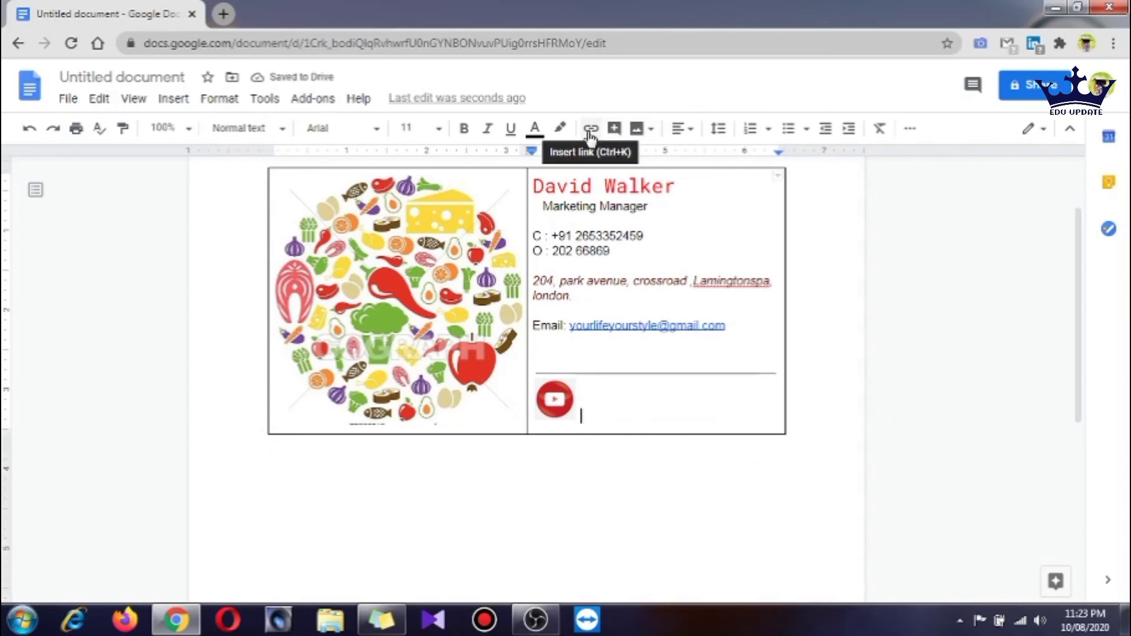
# Upload the Facebook icon after the YouTube icon and resize it to match
pyautogui.click(638, 132)
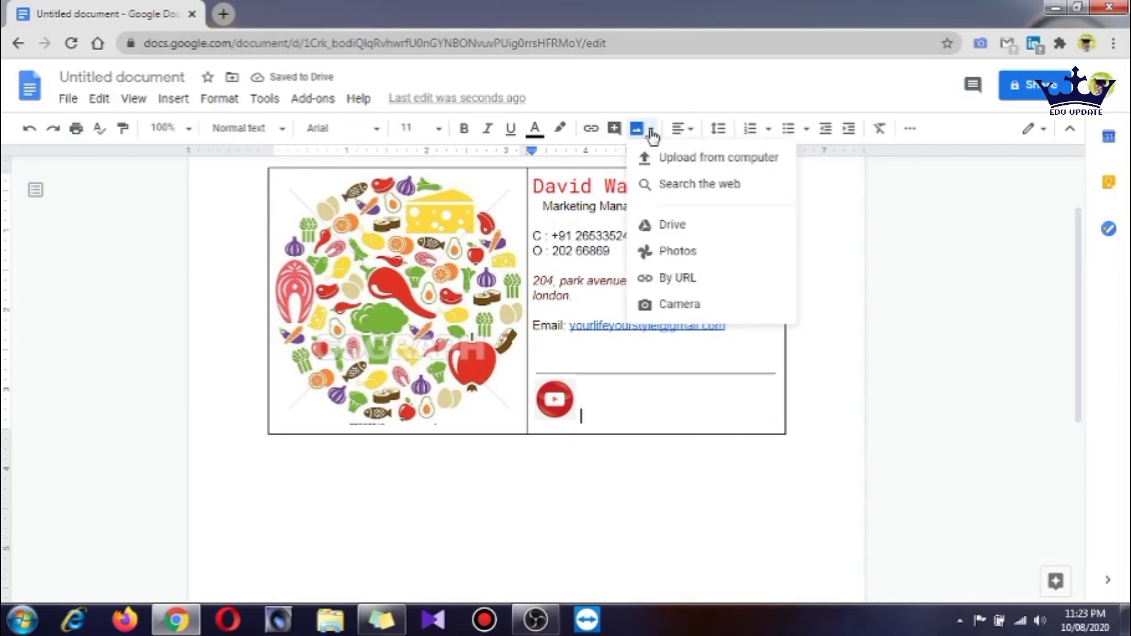
pyautogui.click(677, 167)
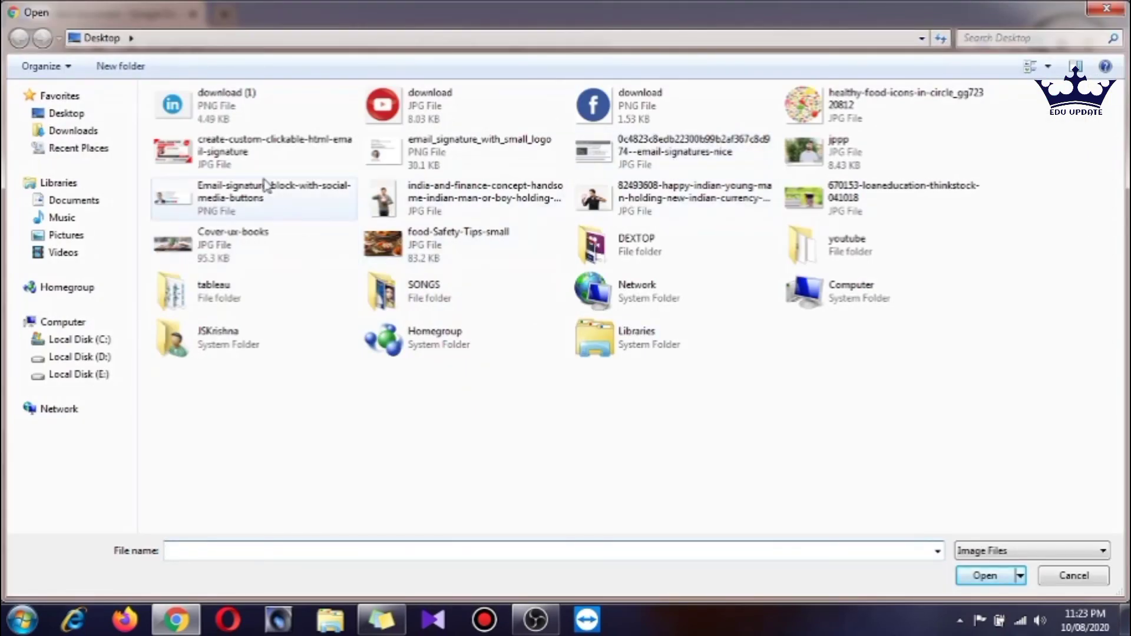
pyautogui.click(495, 103)
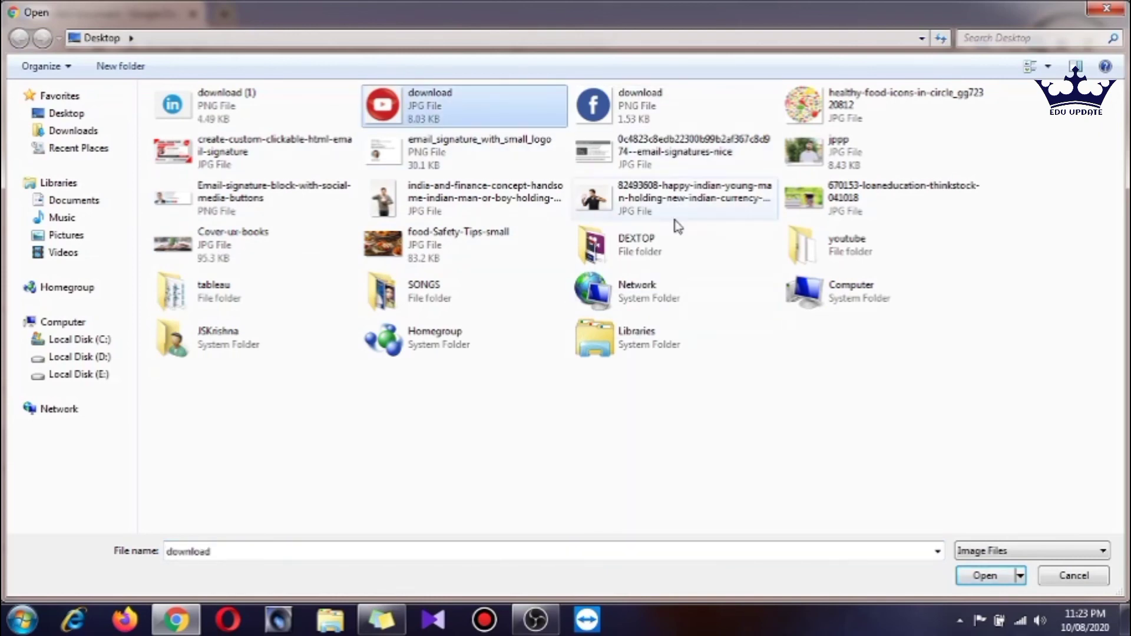
pyautogui.click(981, 577)
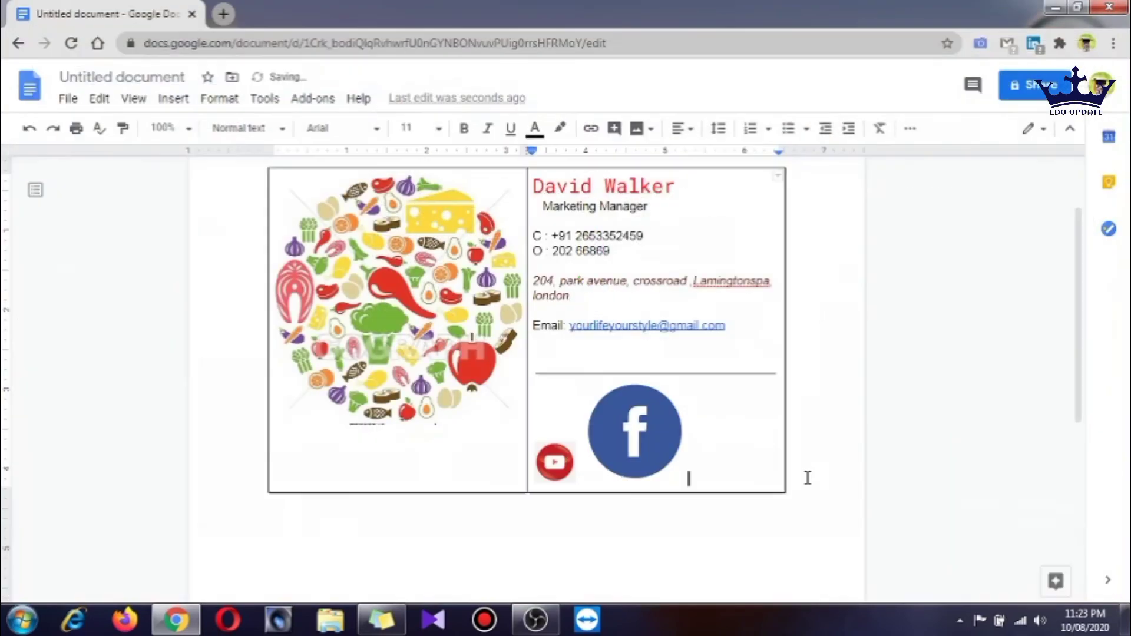
pyautogui.click(676, 457)
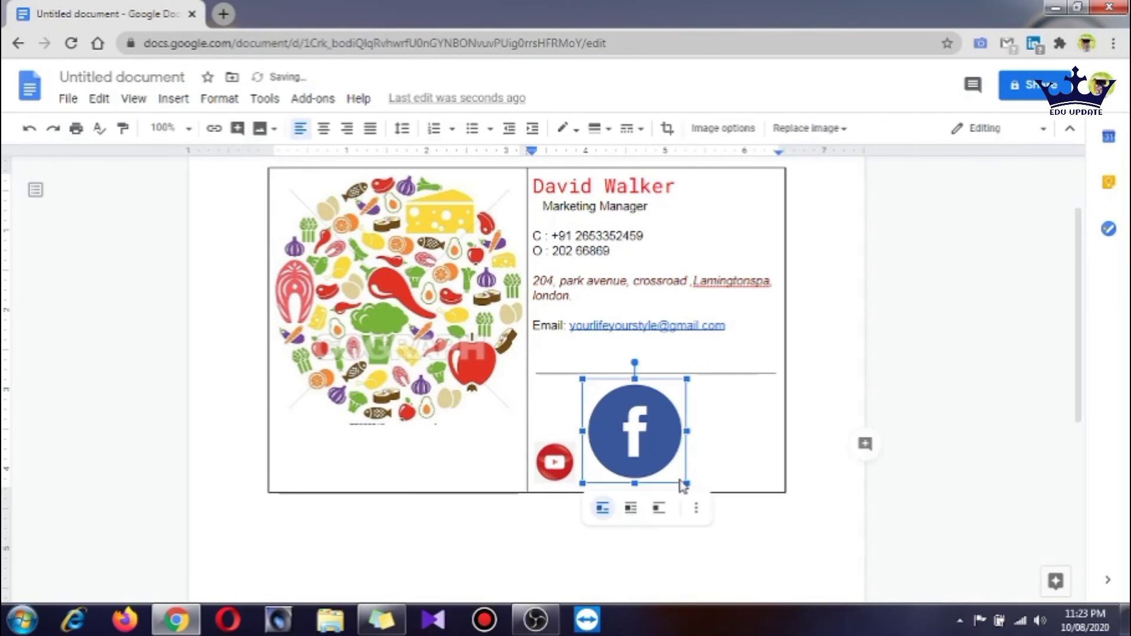
pyautogui.moveTo(689, 485); pyautogui.dragTo(654, 426)
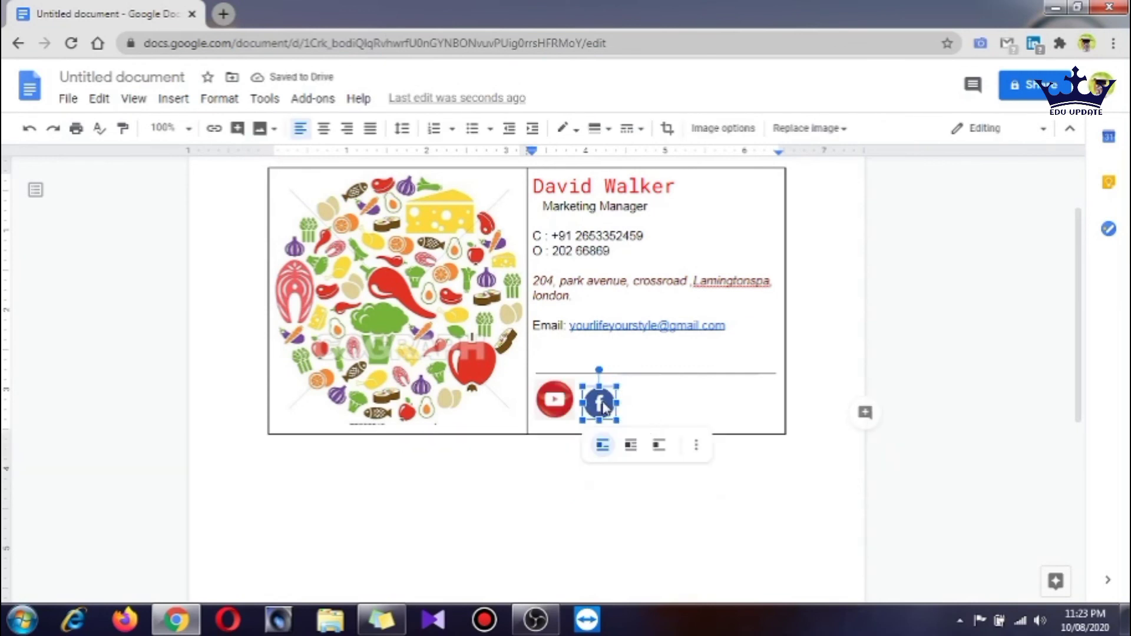
pyautogui.click(639, 407)
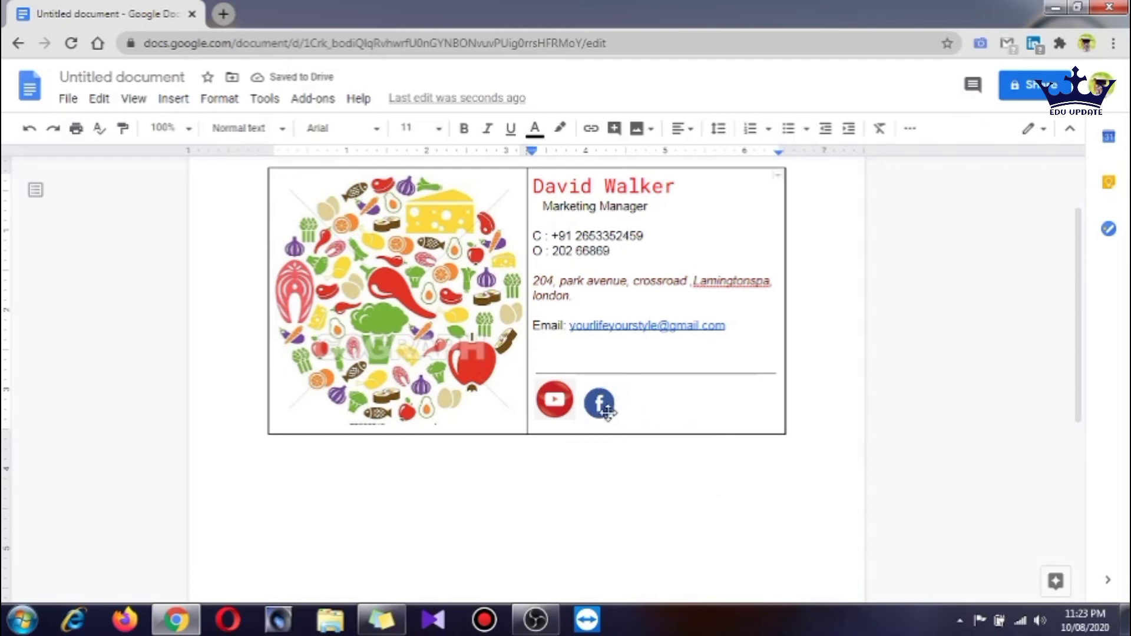
pyautogui.click(618, 399)
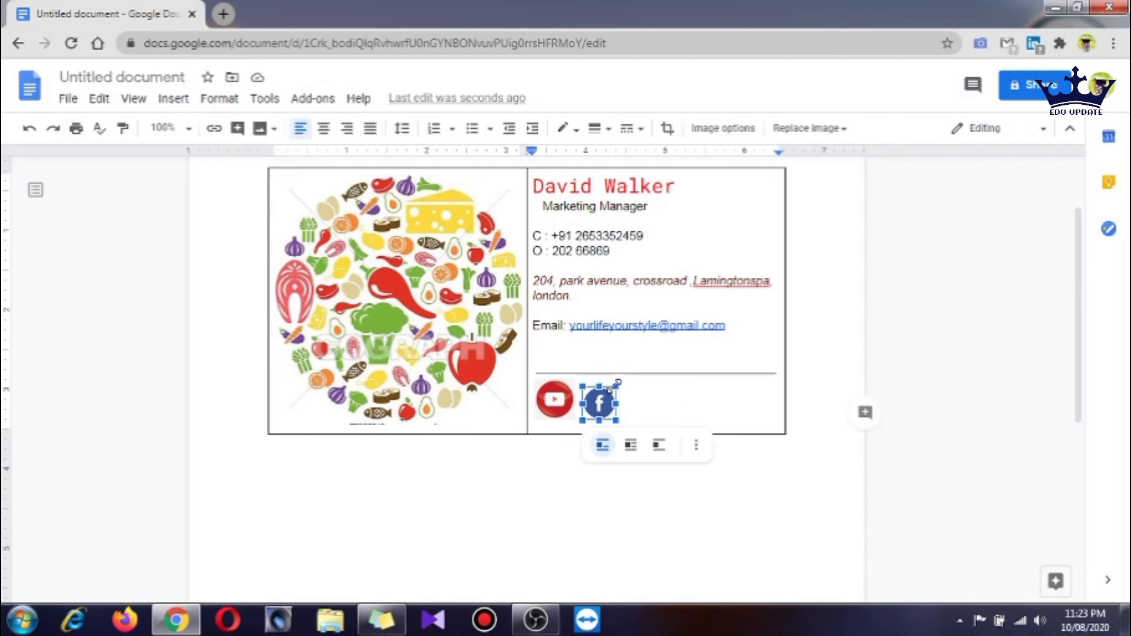
pyautogui.moveTo(617, 387); pyautogui.dragTo(619, 384)
pyautogui.click(717, 424)
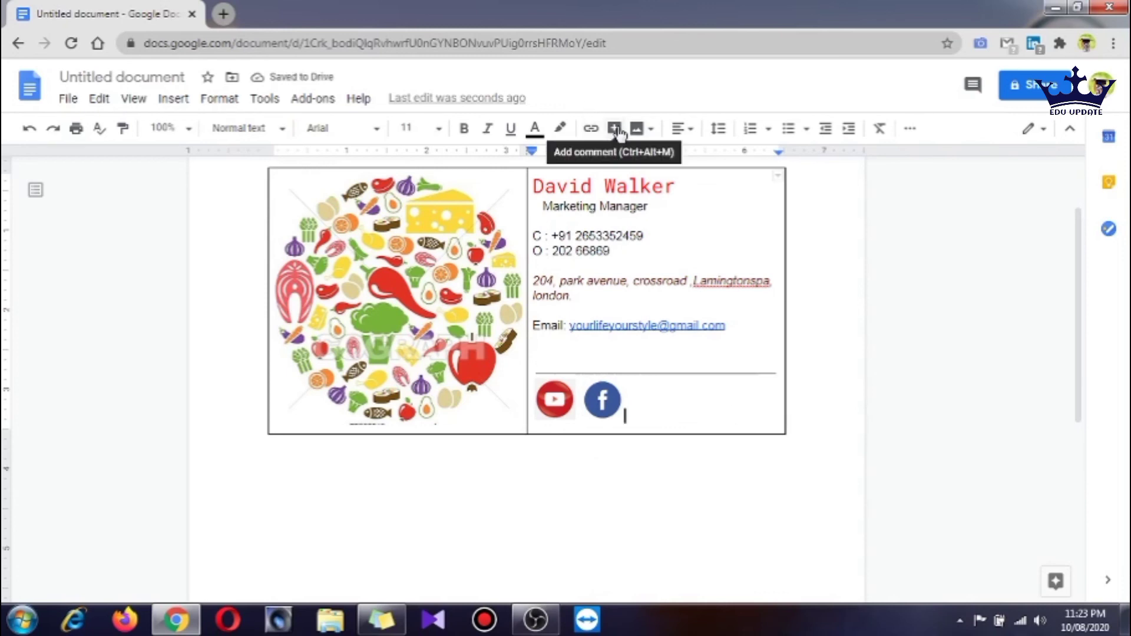
# Upload the 'download (1)' LinkedIn image and shrink it toward icon size
pyautogui.click(636, 134)
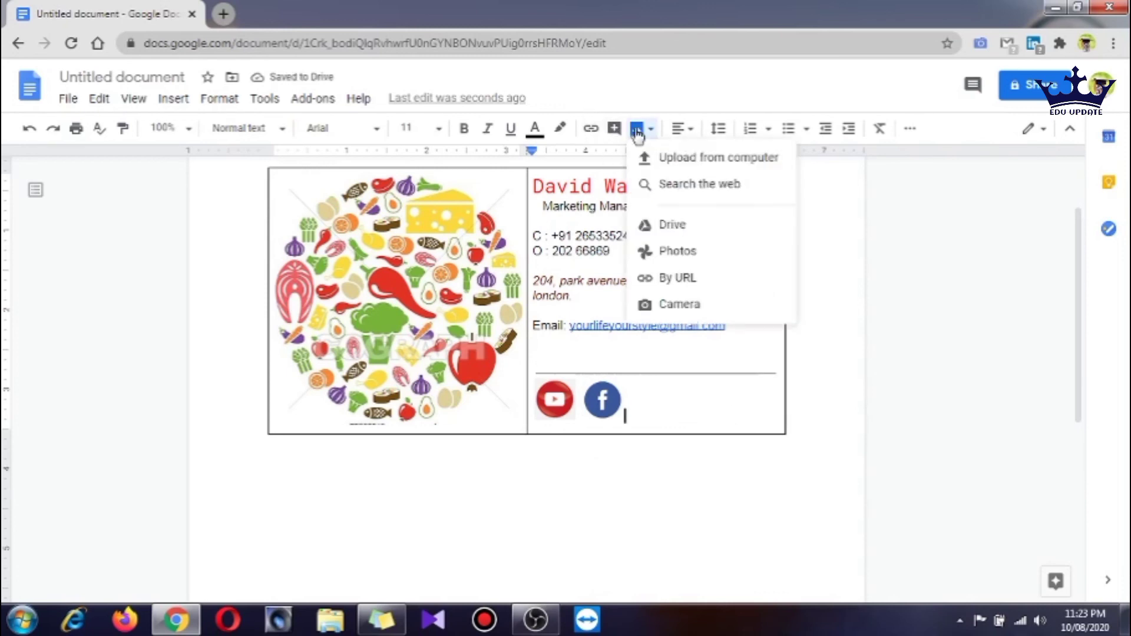
pyautogui.click(686, 157)
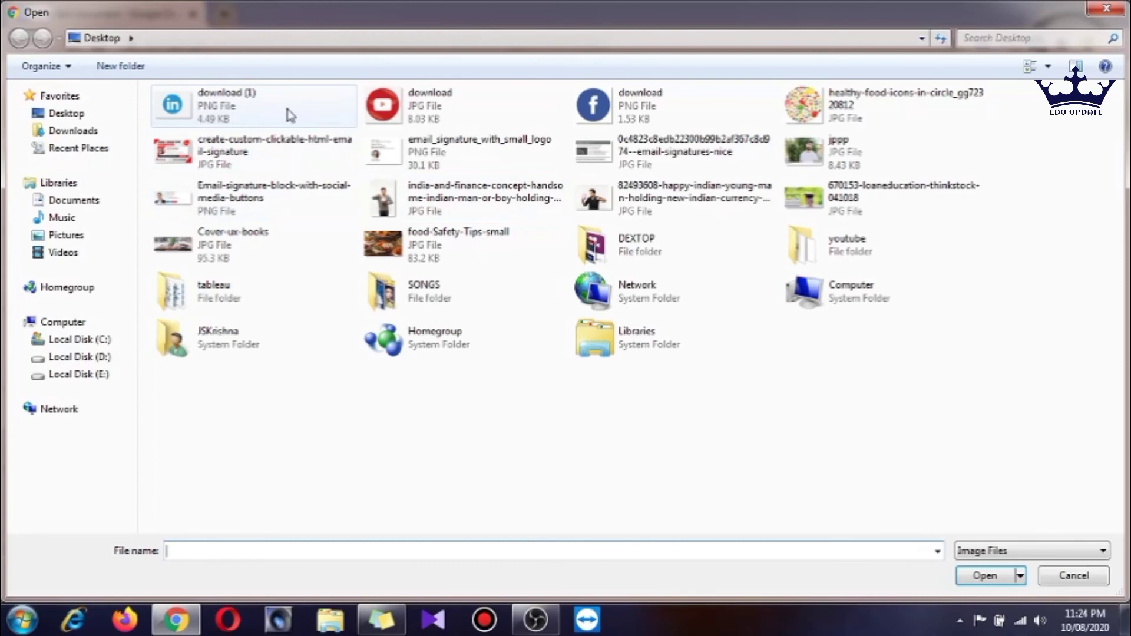
pyautogui.click(287, 114)
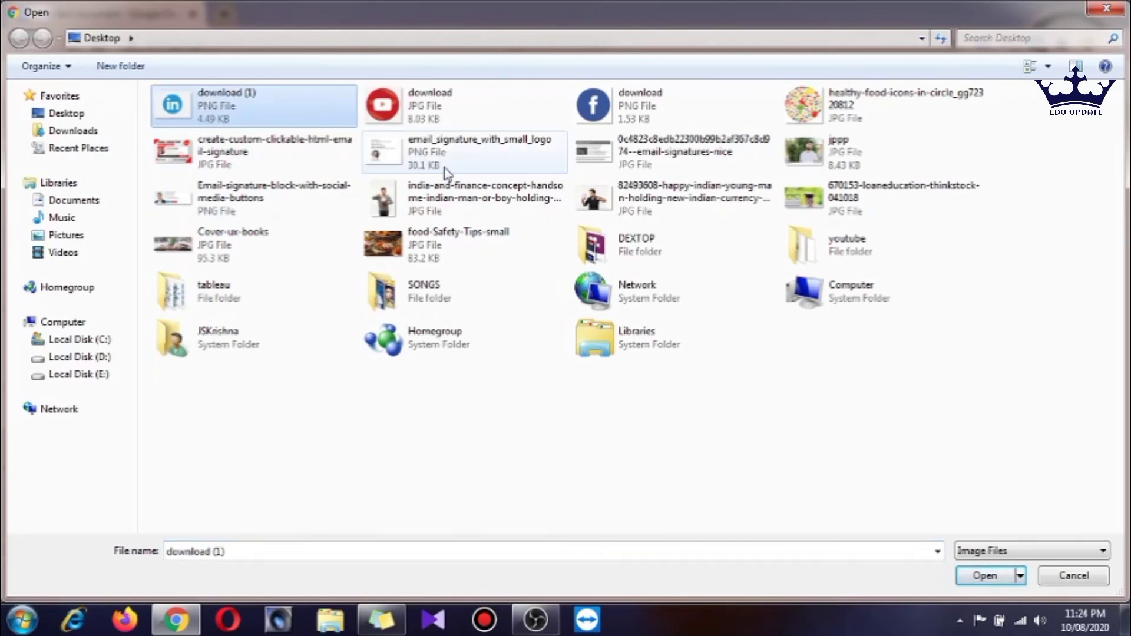
pyautogui.click(981, 575)
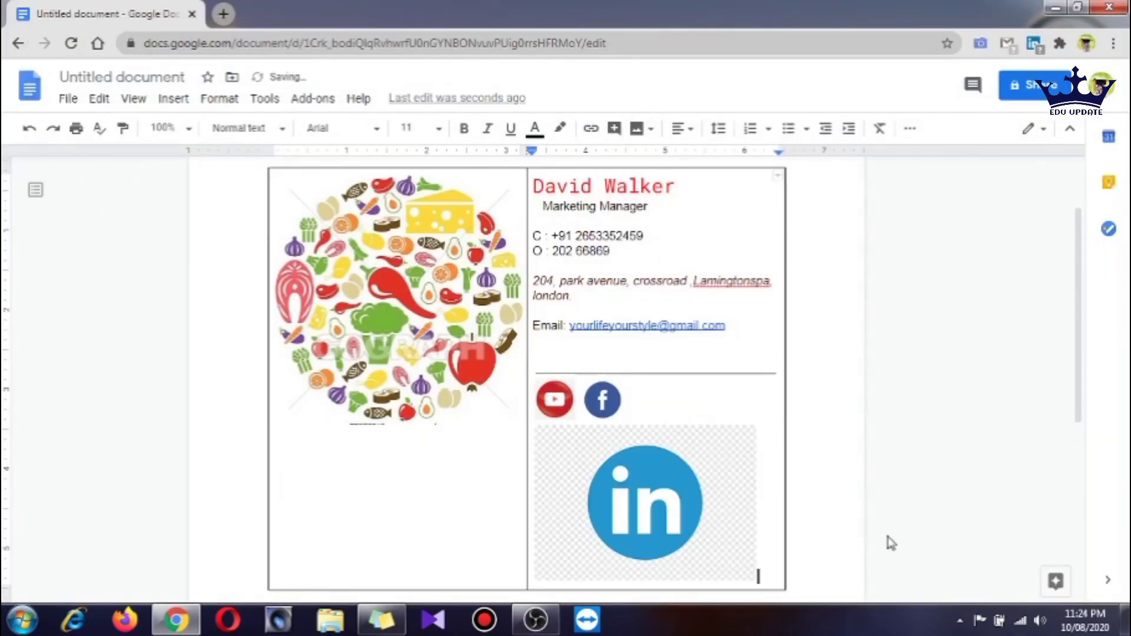
pyautogui.click(695, 519)
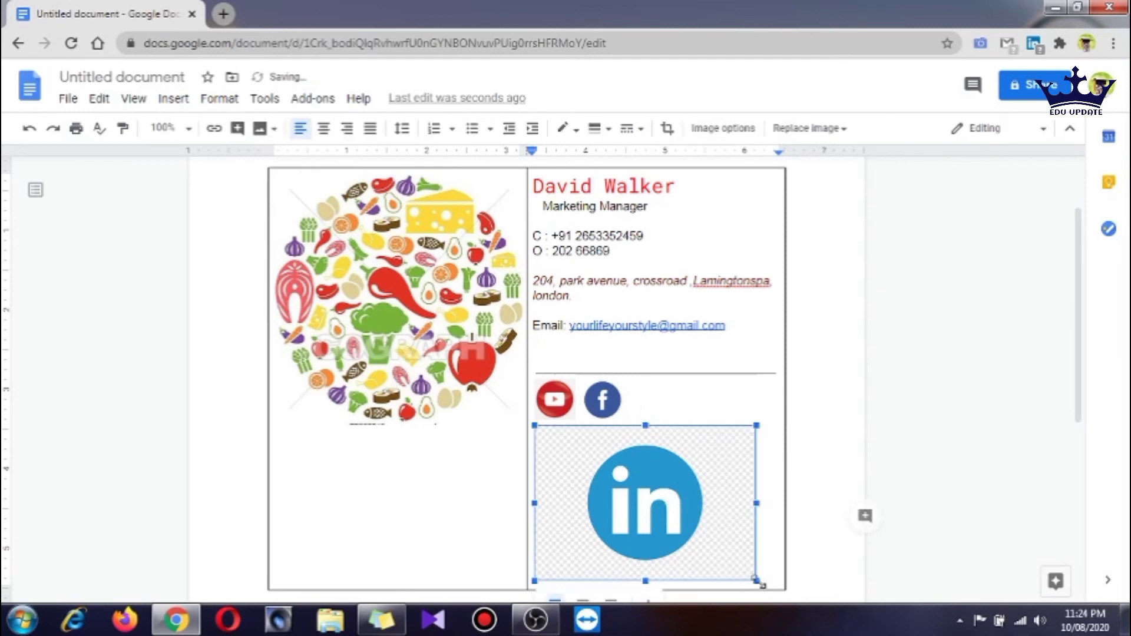
pyautogui.moveTo(757, 582); pyautogui.dragTo(586, 454)
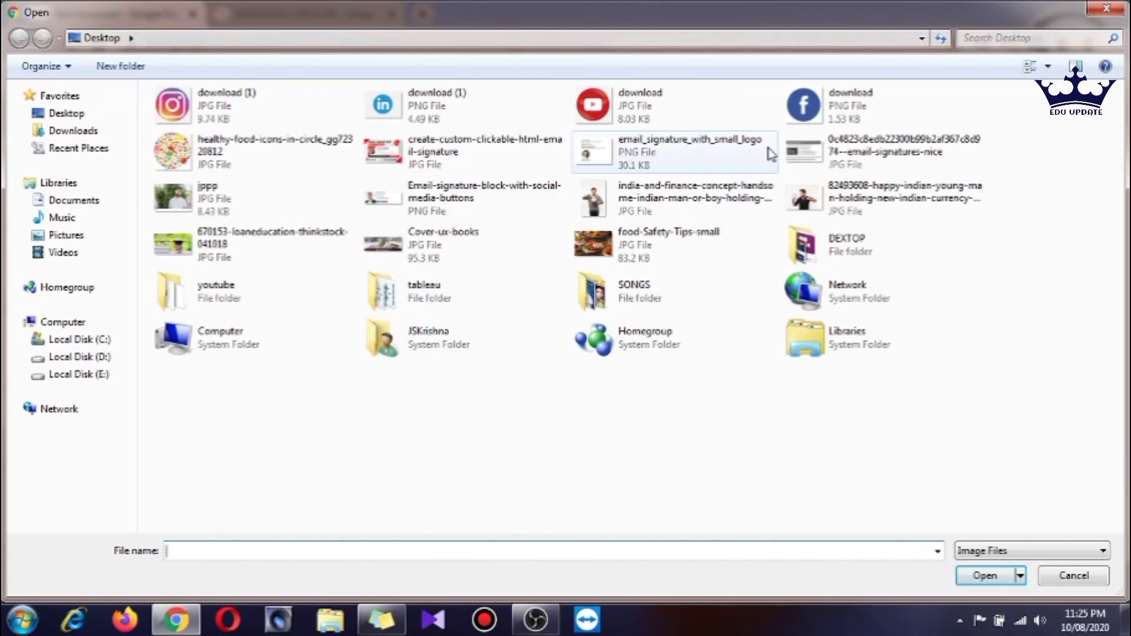
# Upload the Instagram JPG after the LinkedIn icon and resize it to icon size
pyautogui.click(253, 105)
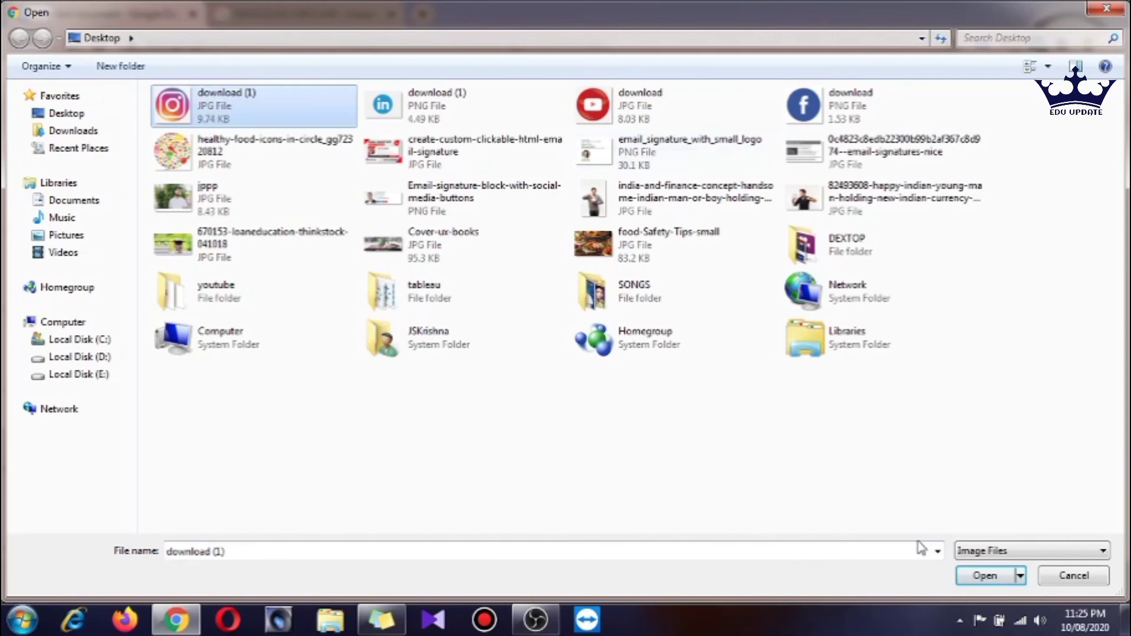
pyautogui.click(978, 575)
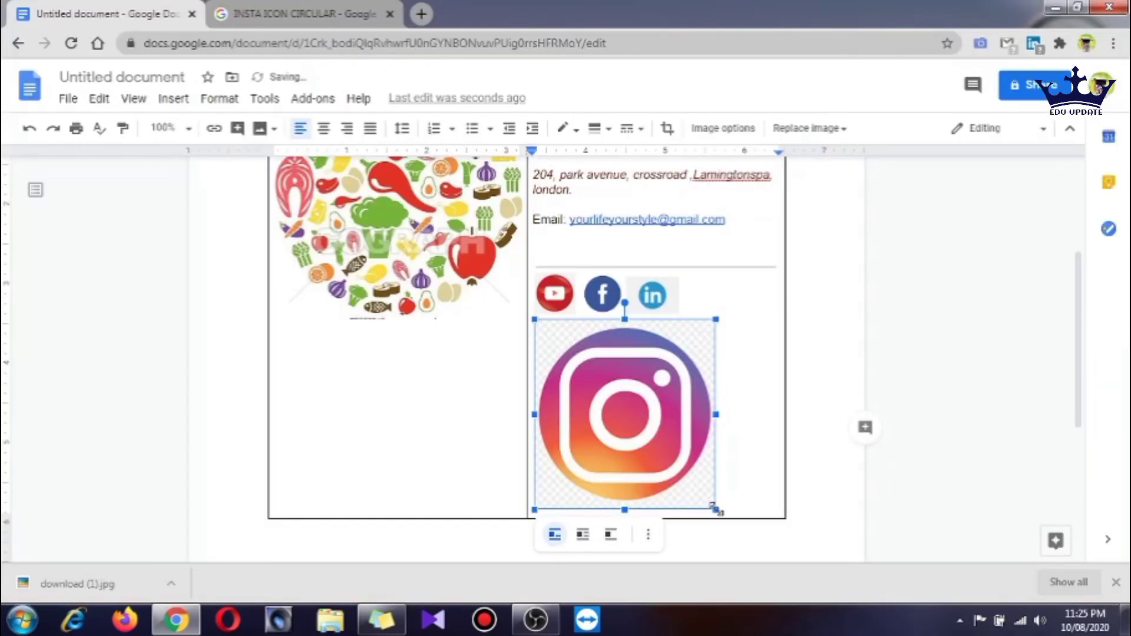
pyautogui.moveTo(714, 508); pyautogui.dragTo(582, 361)
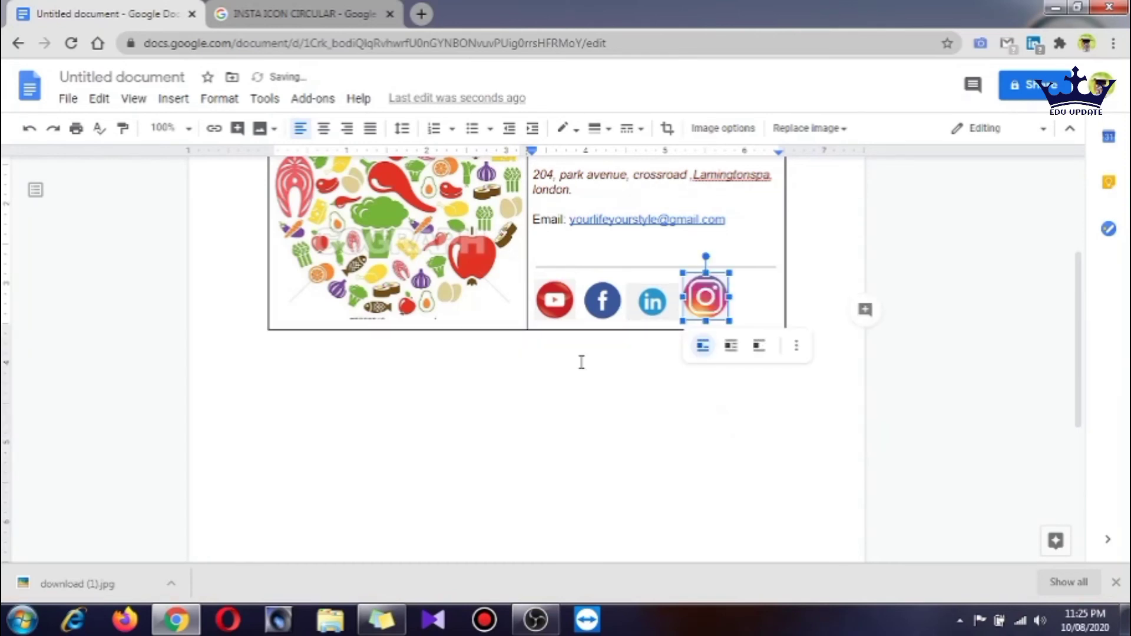
pyautogui.moveTo(729, 321); pyautogui.dragTo(729, 294)
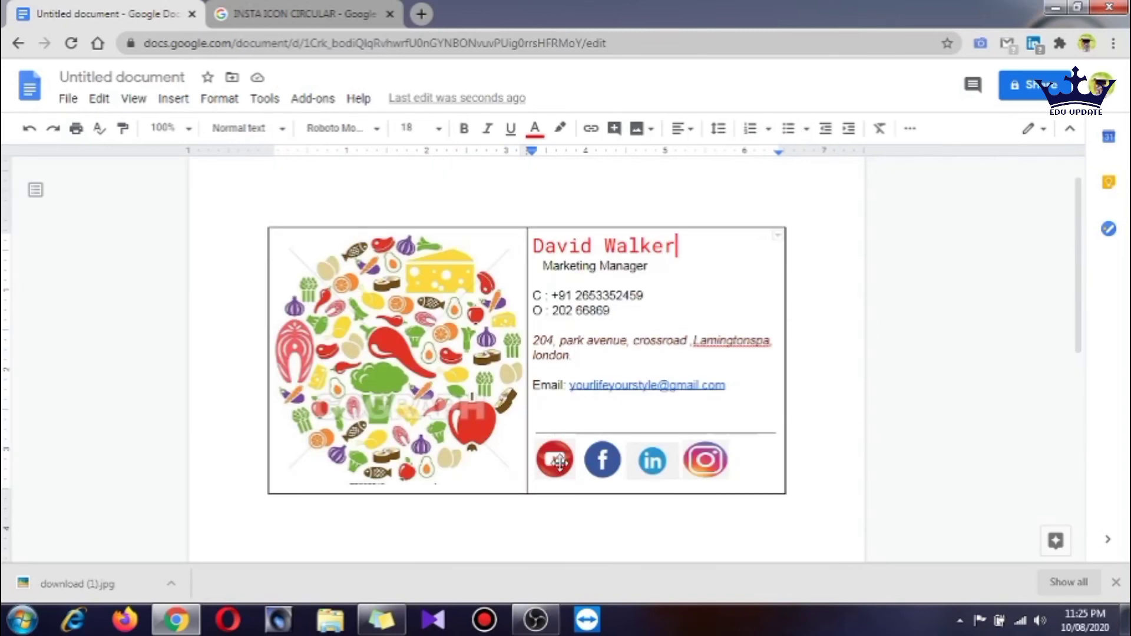
pyautogui.click(559, 462)
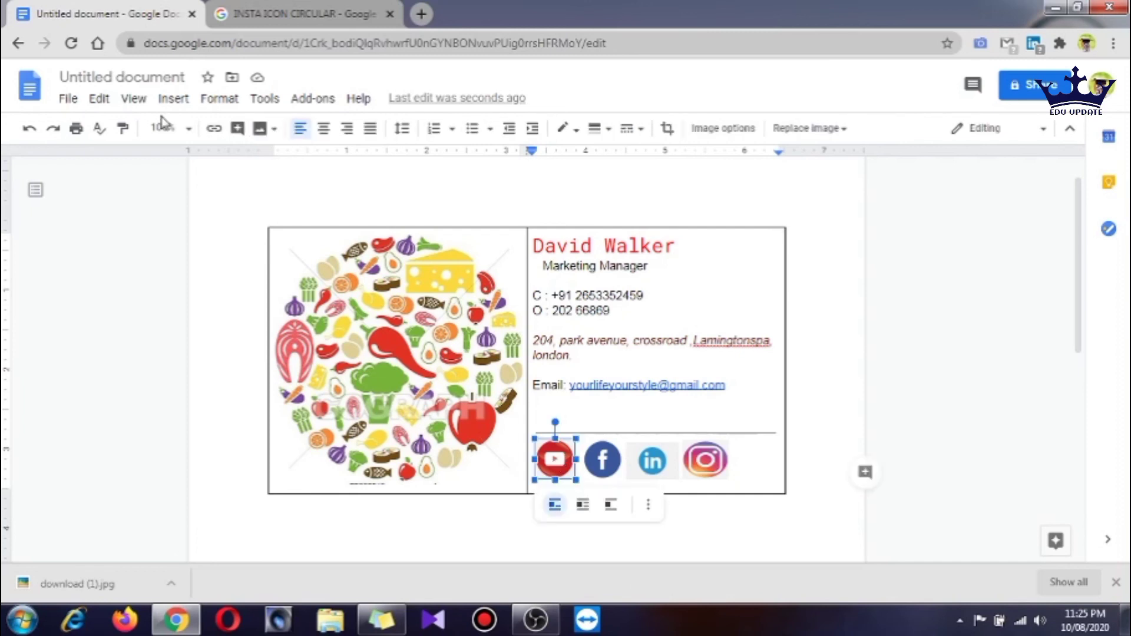
# Link the YouTube icon to the EDU Update channel URL copied from the YouTube tab
pyautogui.click(173, 99)
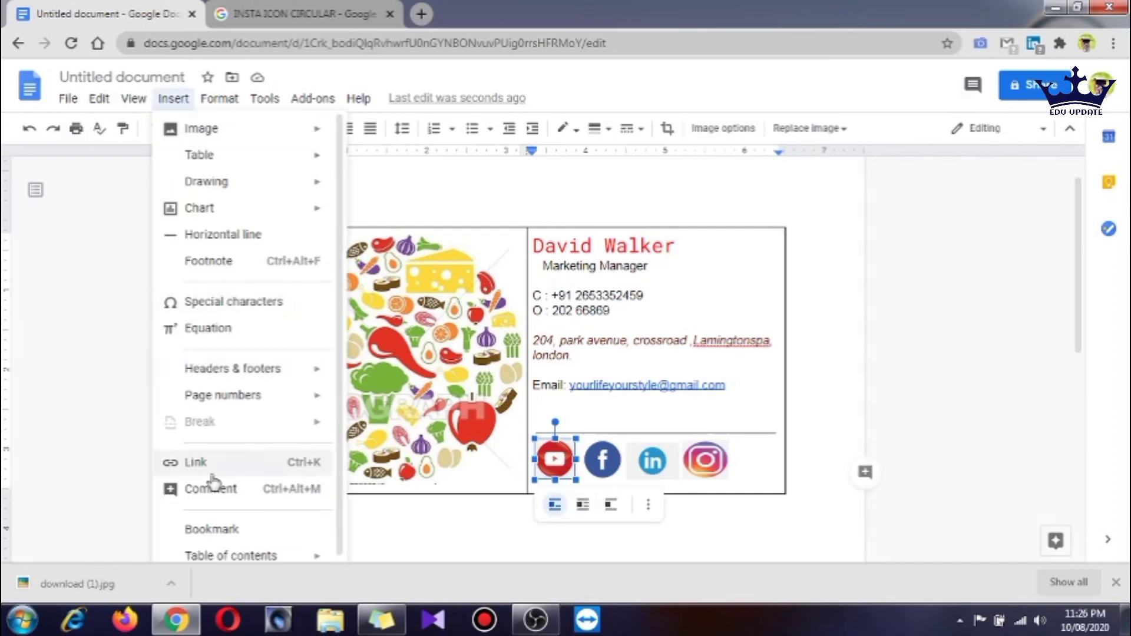
pyautogui.click(262, 467)
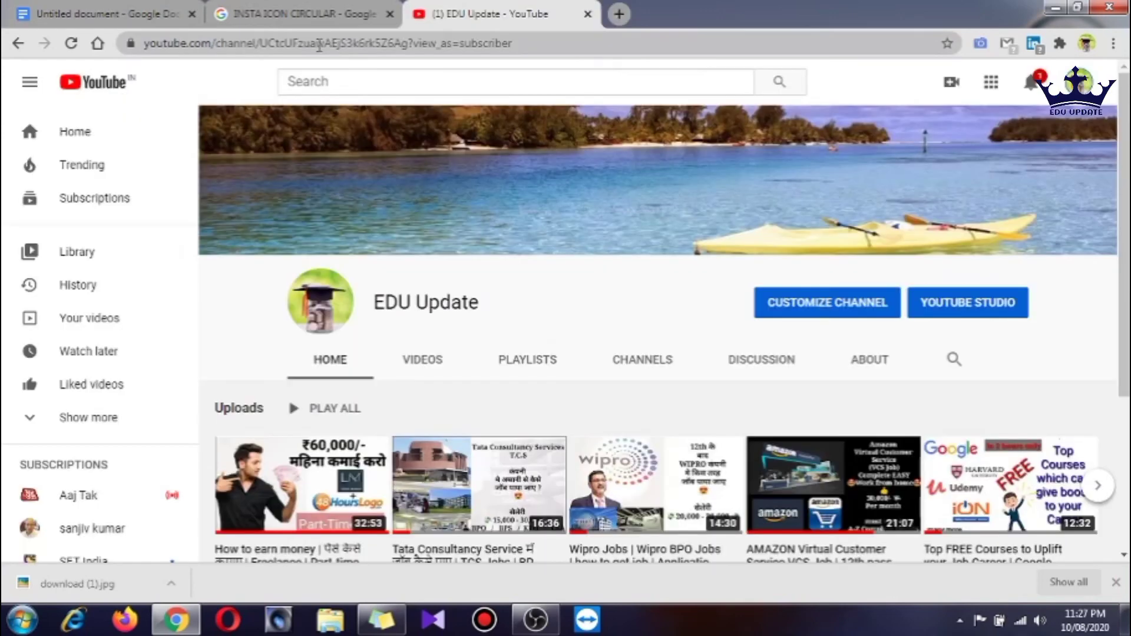
pyautogui.click(319, 46)
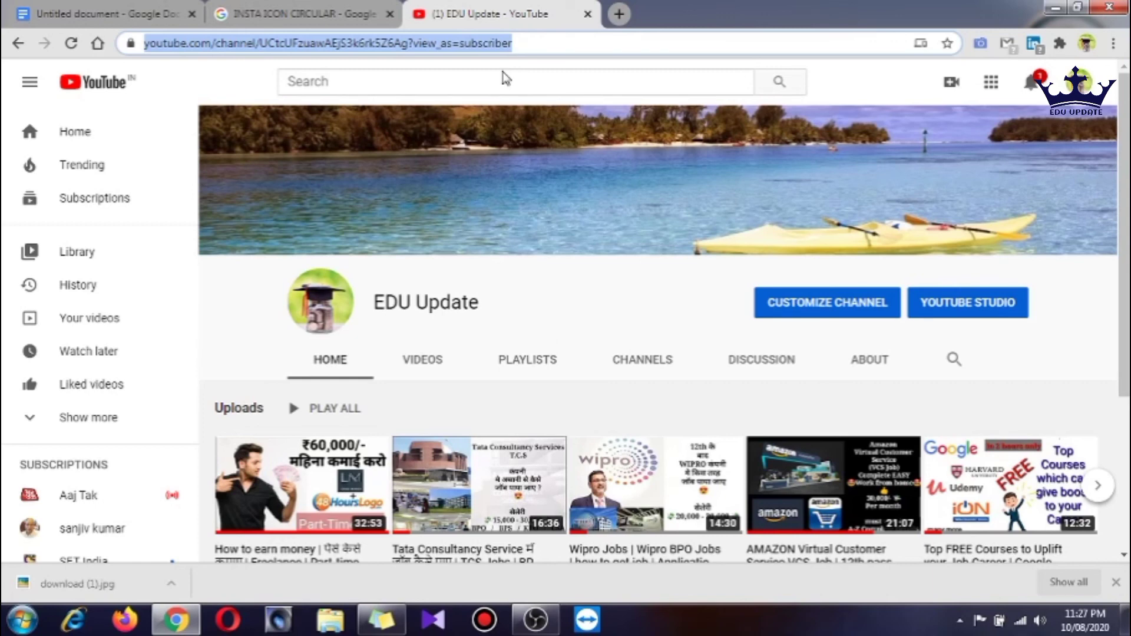
pyautogui.hotkey('ctrl', 'c')
pyautogui.hotkey('ctrl', '1')
pyautogui.click(562, 540)
pyautogui.hotkey('ctrl', 'v')
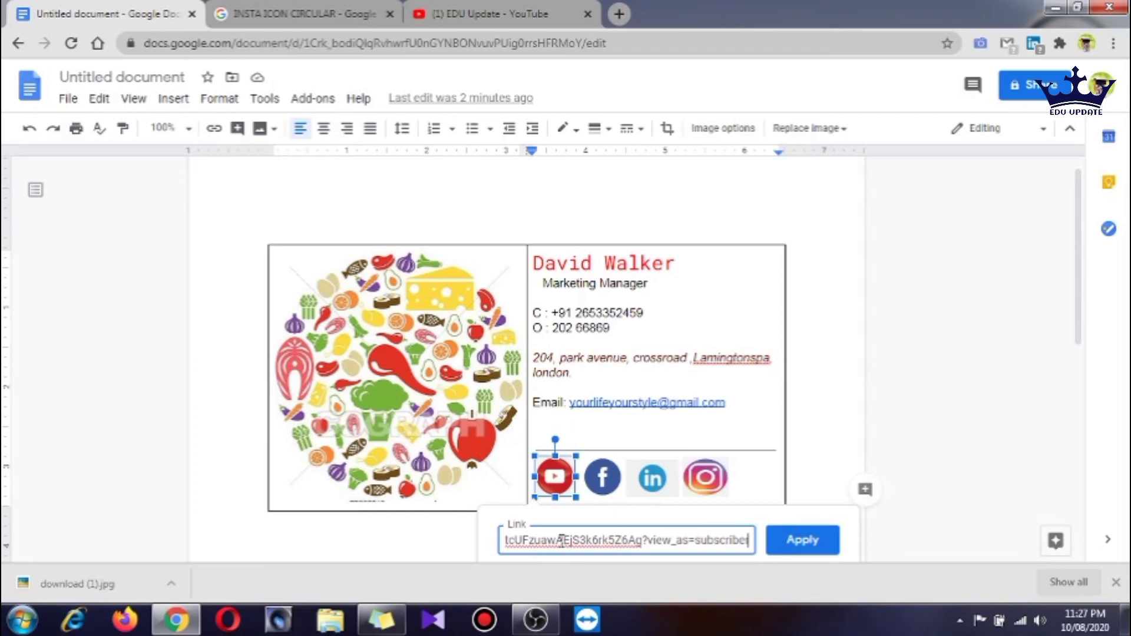
pyautogui.press('Return')
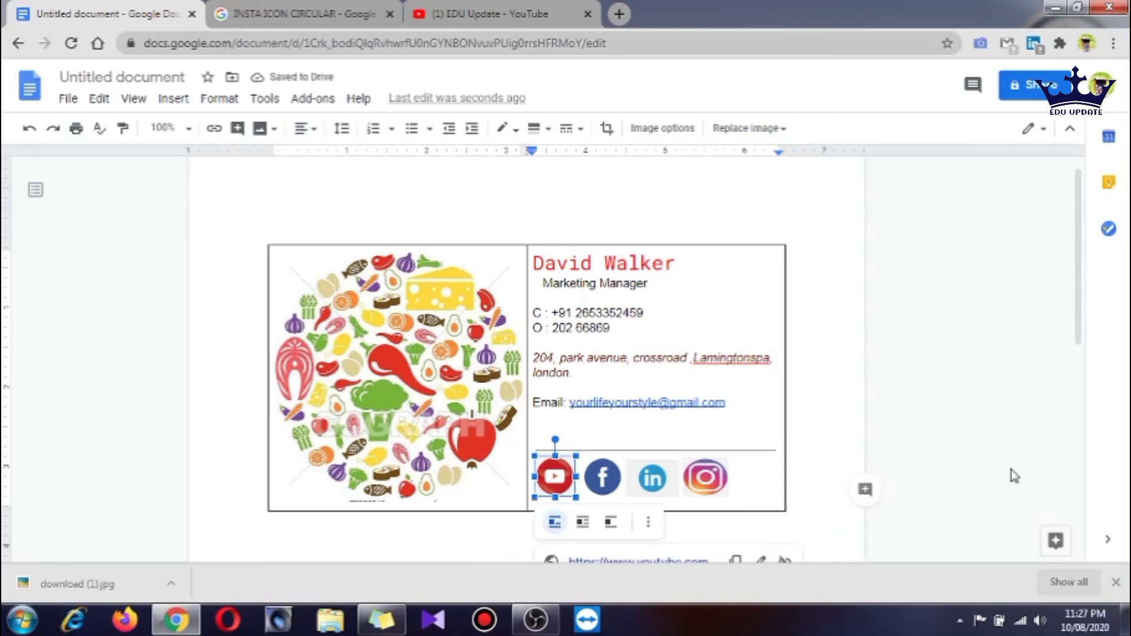
pyautogui.scroll(-3, 1014, 477)
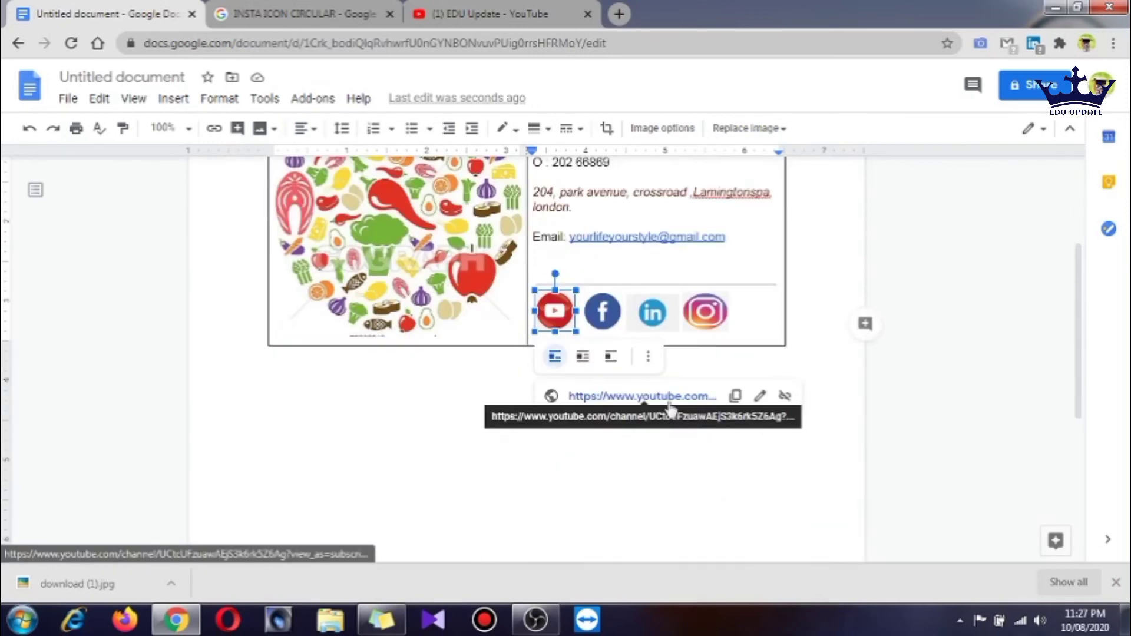
# Add a link to the Facebook icon in the signature table
pyautogui.click(607, 319)
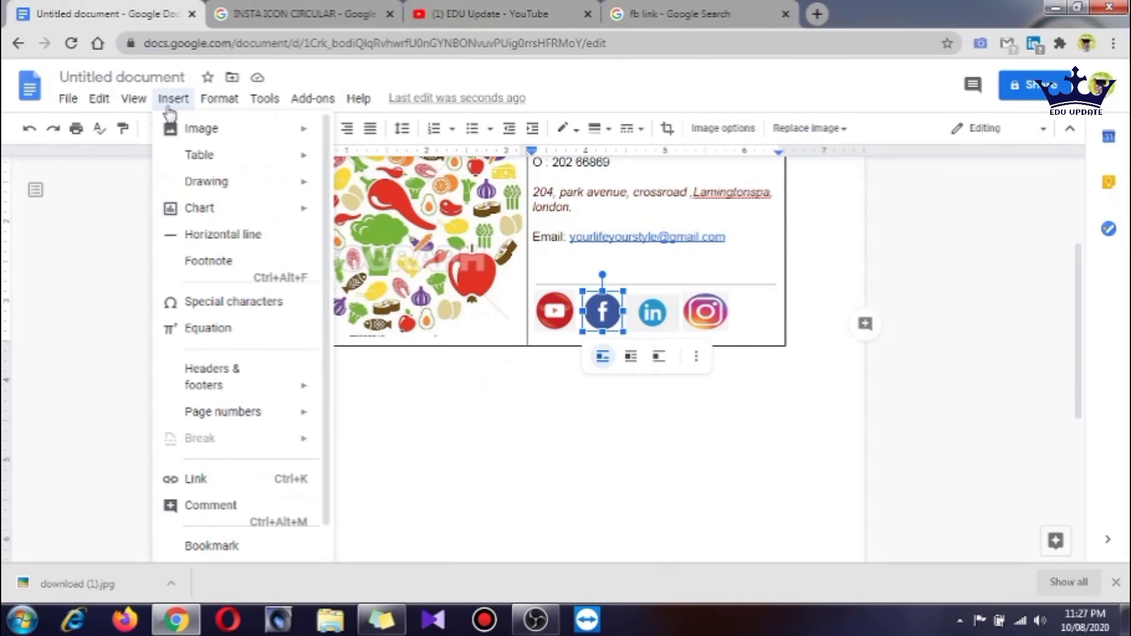
pyautogui.click(196, 479)
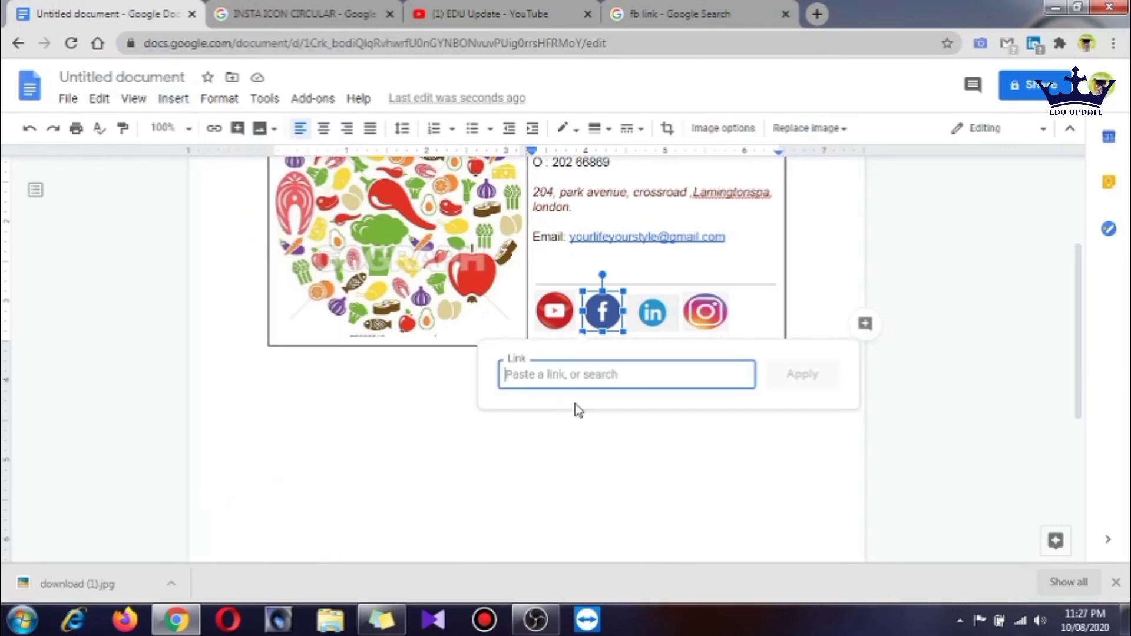
pyautogui.press('Escape')
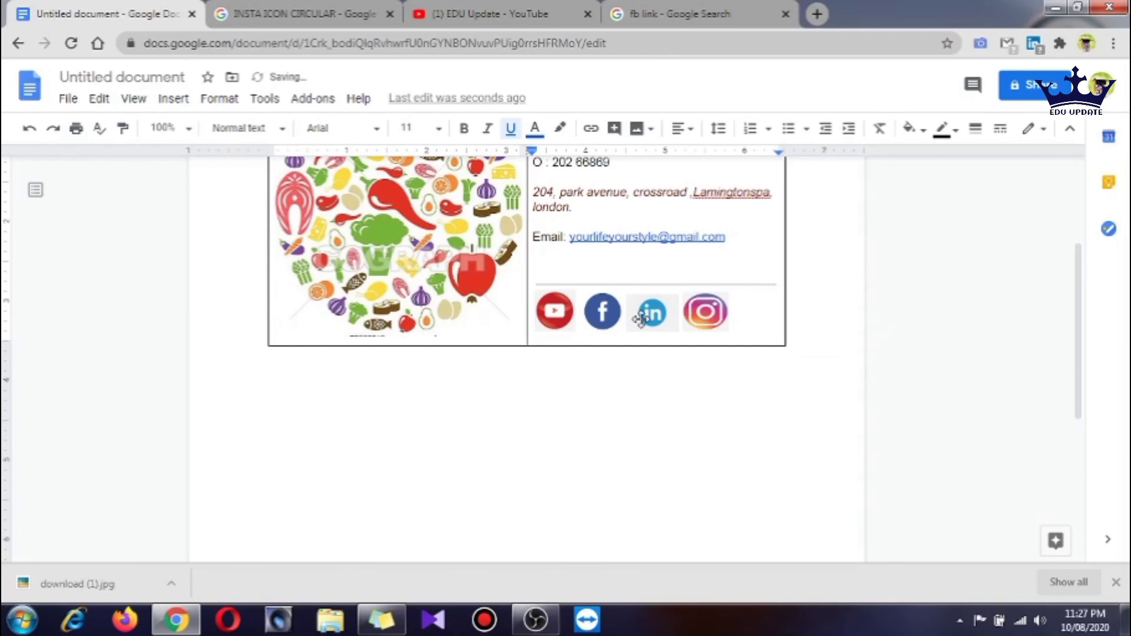
pyautogui.scroll(3, 429, 368)
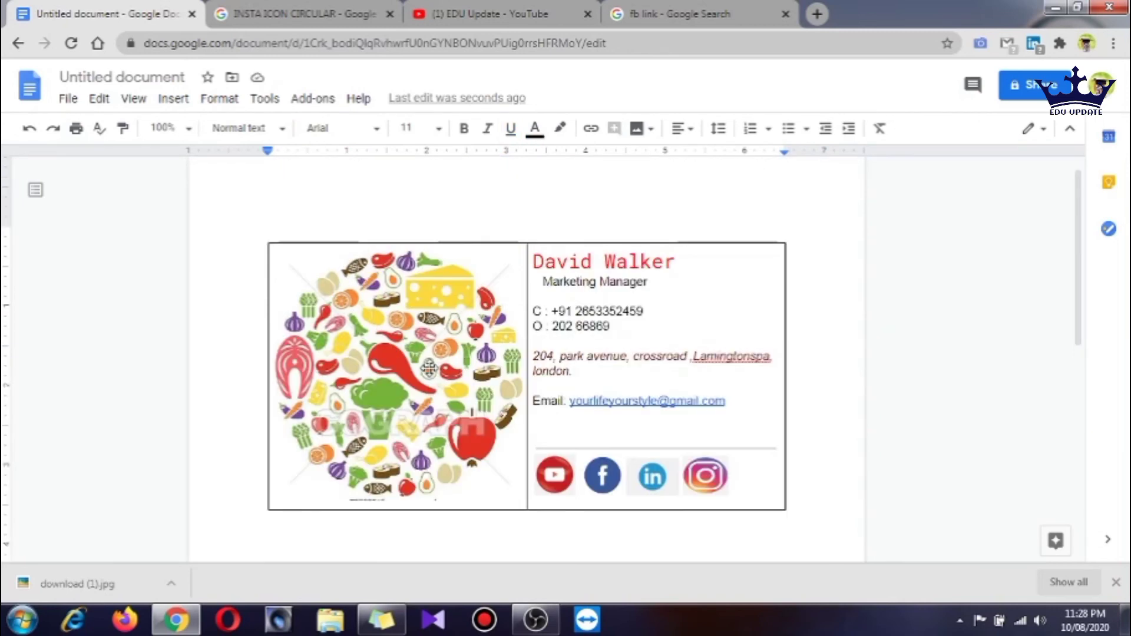
pyautogui.click(429, 369)
pyautogui.hotkey('ctrl', 'k')
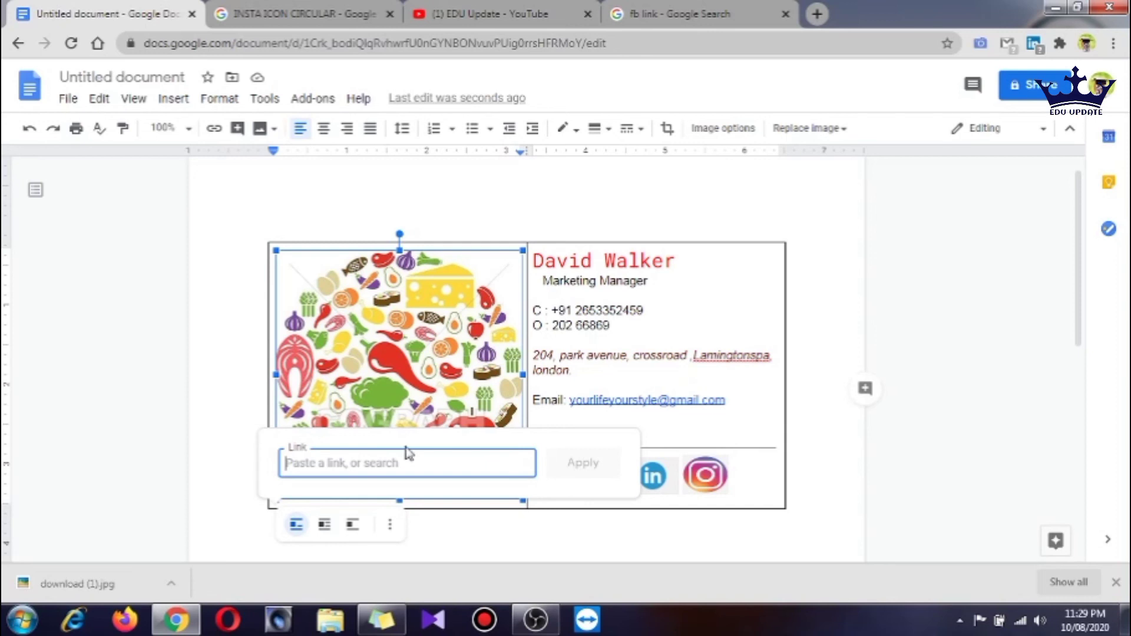
pyautogui.write('www')
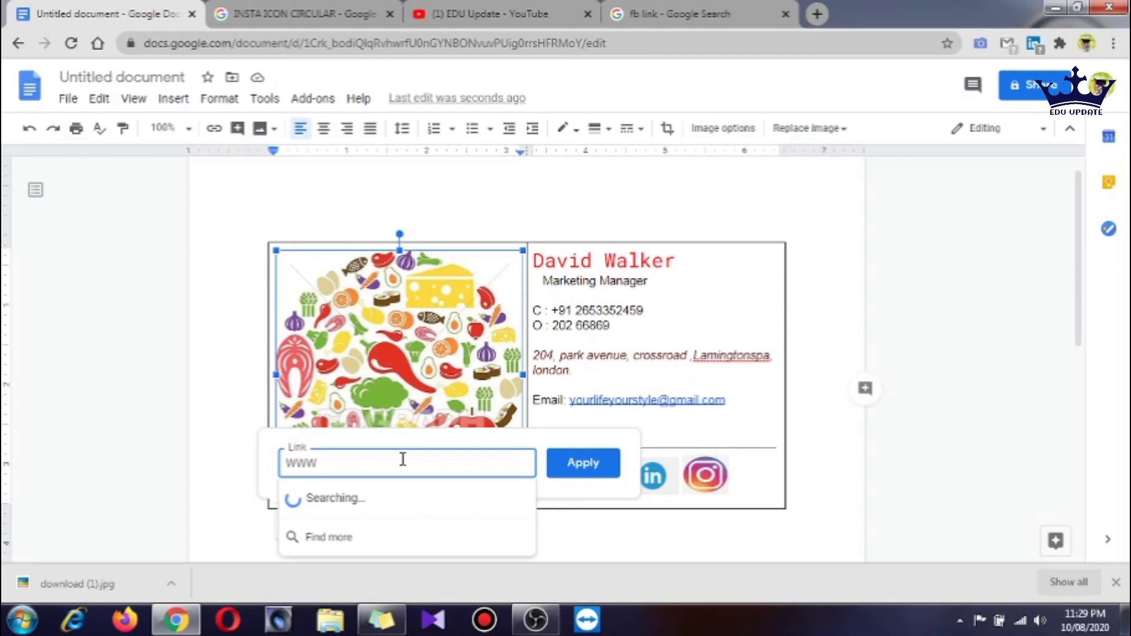
pyautogui.write('.GOOGLE.COM')
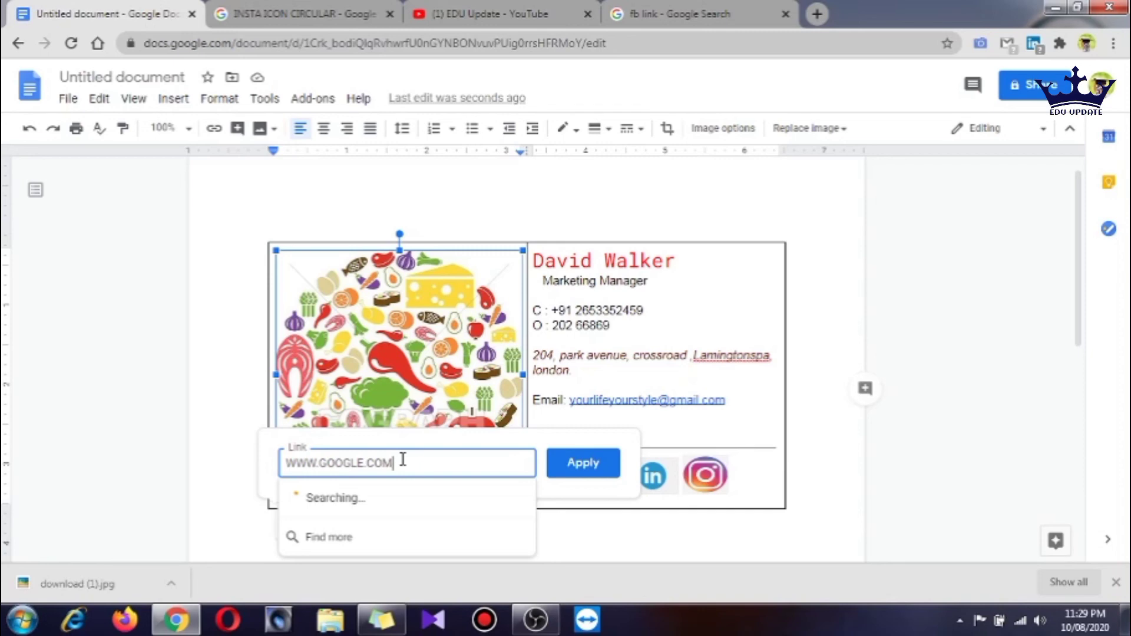
pyautogui.press('Return')
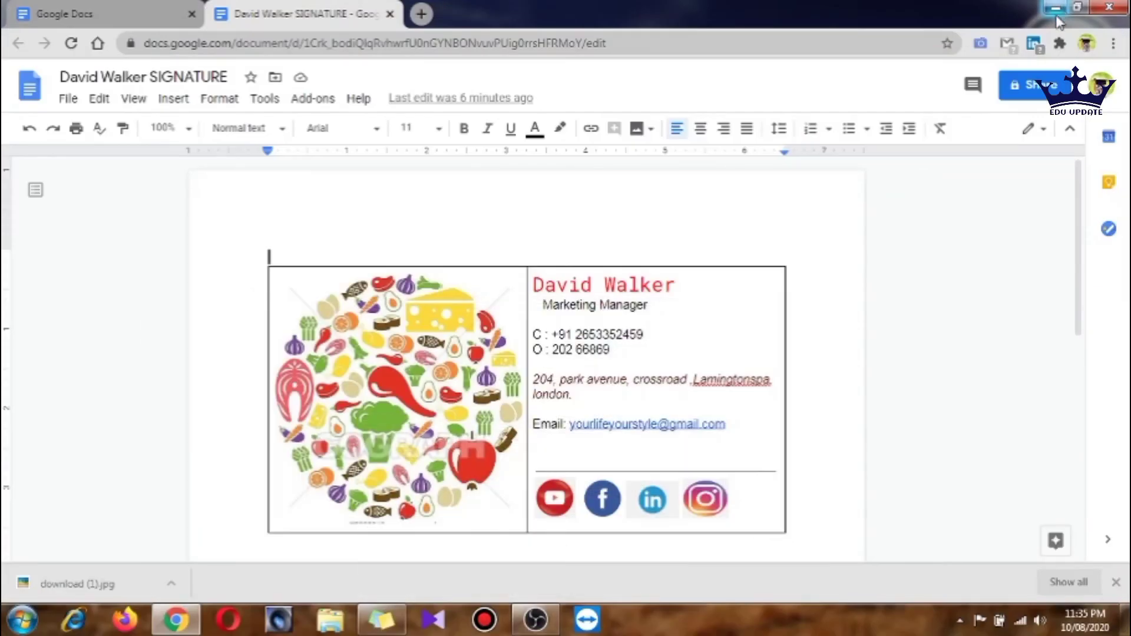
# Save the signature as a Microsoft Word (.docx) file and reveal it in the Downloads folder
pyautogui.scroll(-5, 495, 291)
pyautogui.scroll(5, 495, 291)
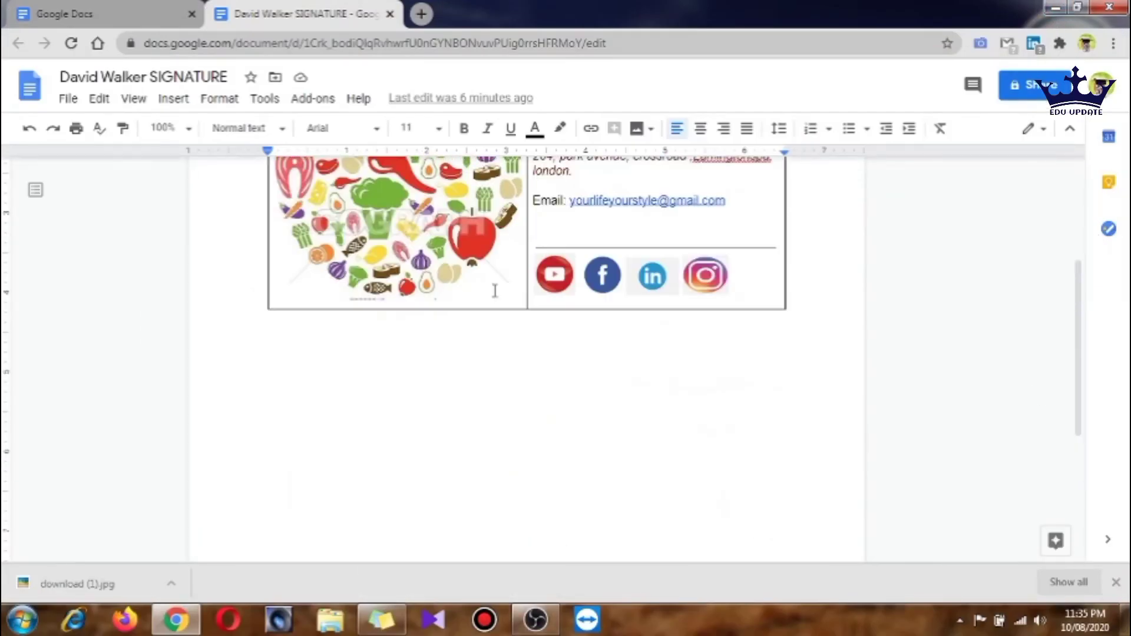
pyautogui.click(70, 100)
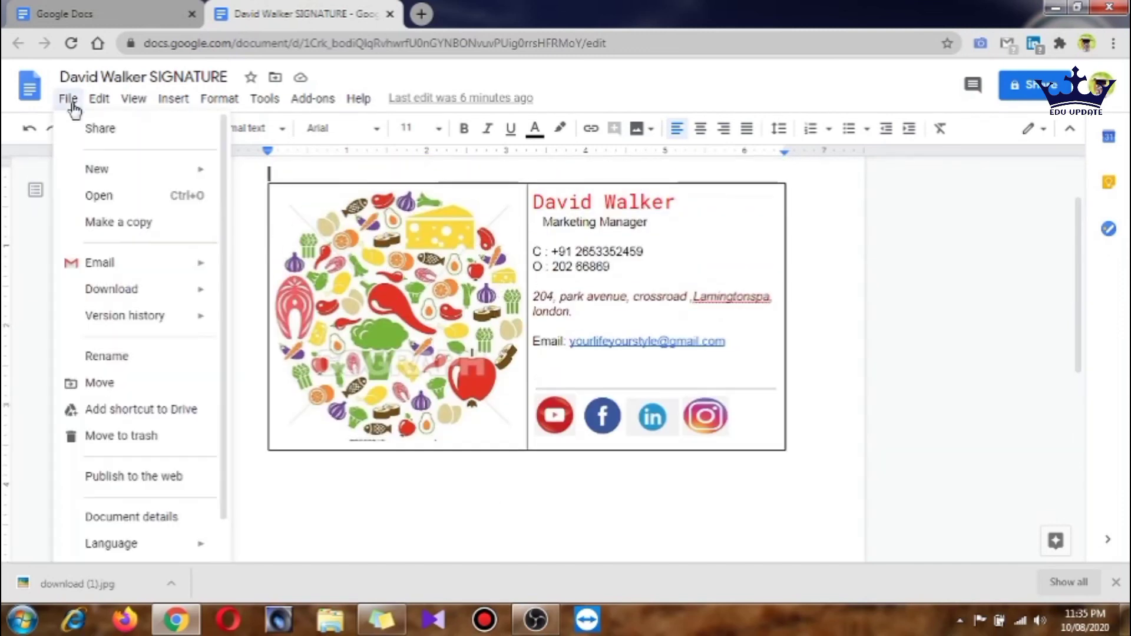
pyautogui.moveTo(137, 300)
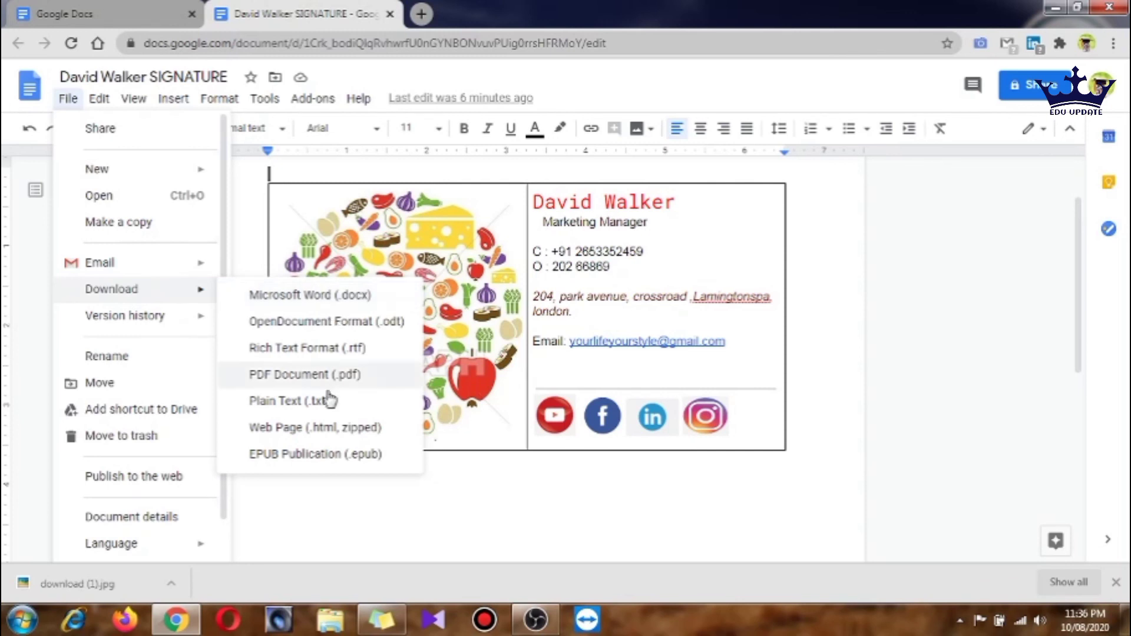
pyautogui.click(316, 297)
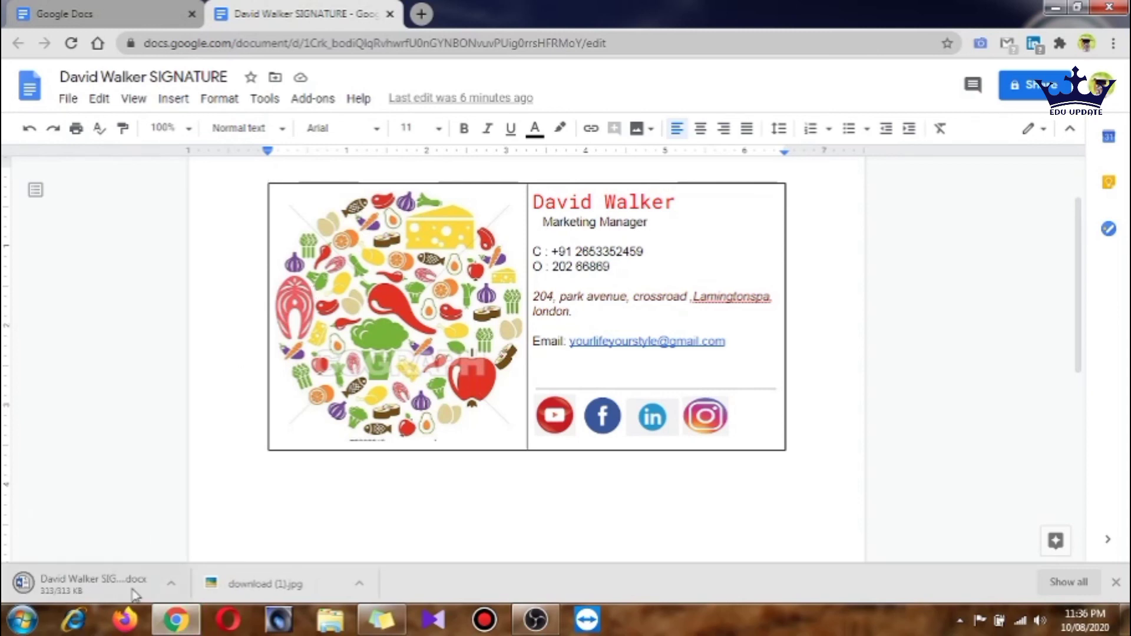
pyautogui.click(172, 584)
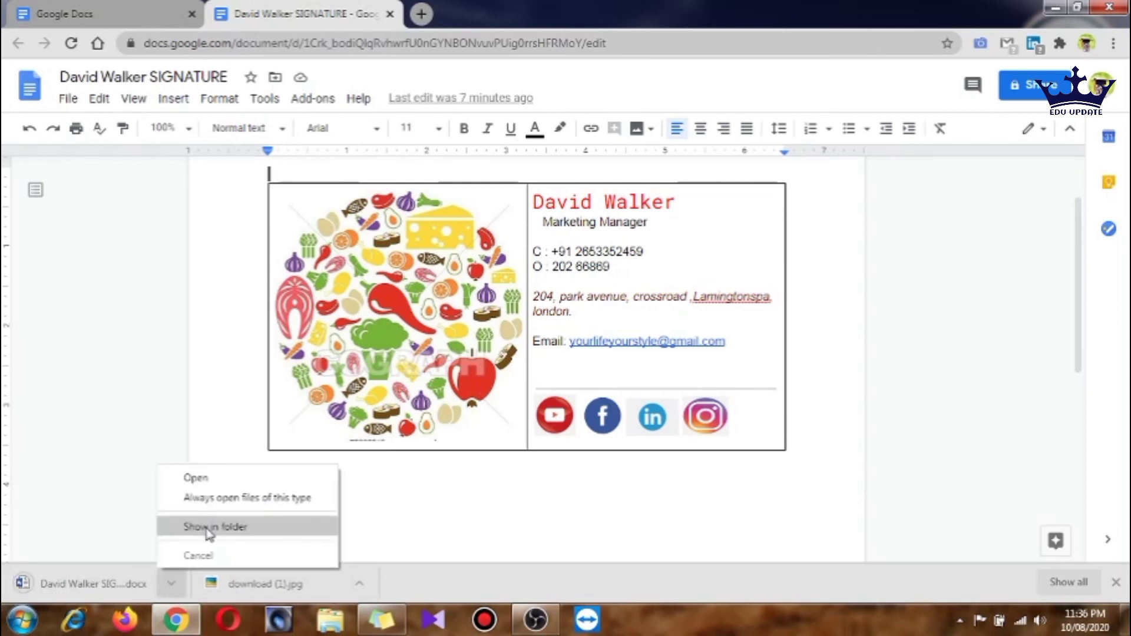
pyautogui.click(205, 525)
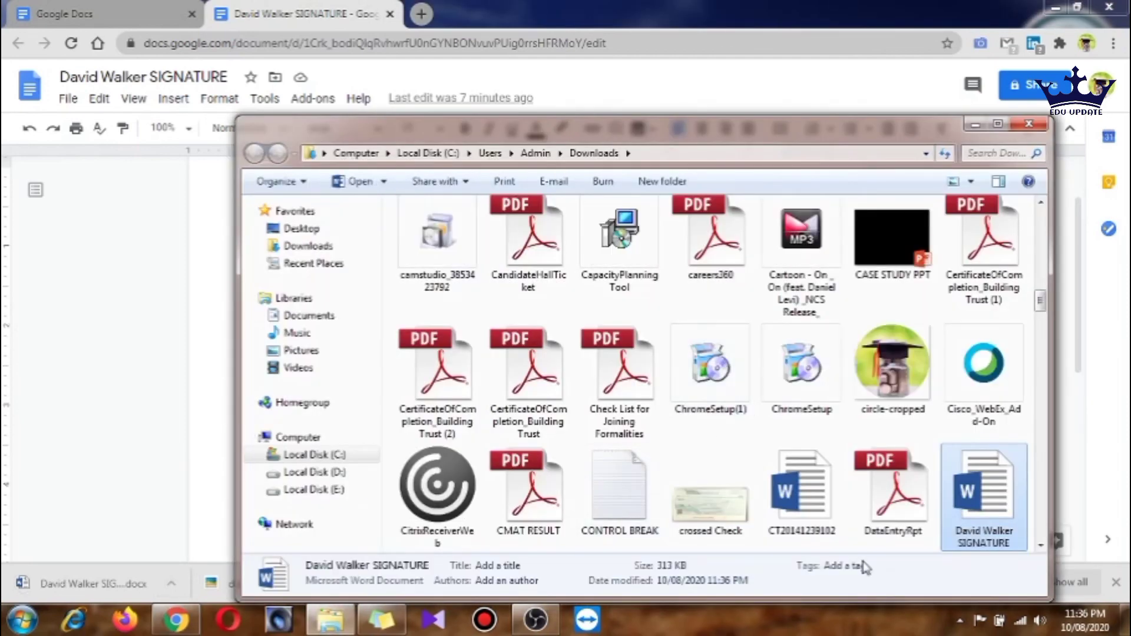
# Open the downloaded signature .docx in Microsoft Word and clear away the Downloads and browser windows
pyautogui.doubleClick(976, 505)
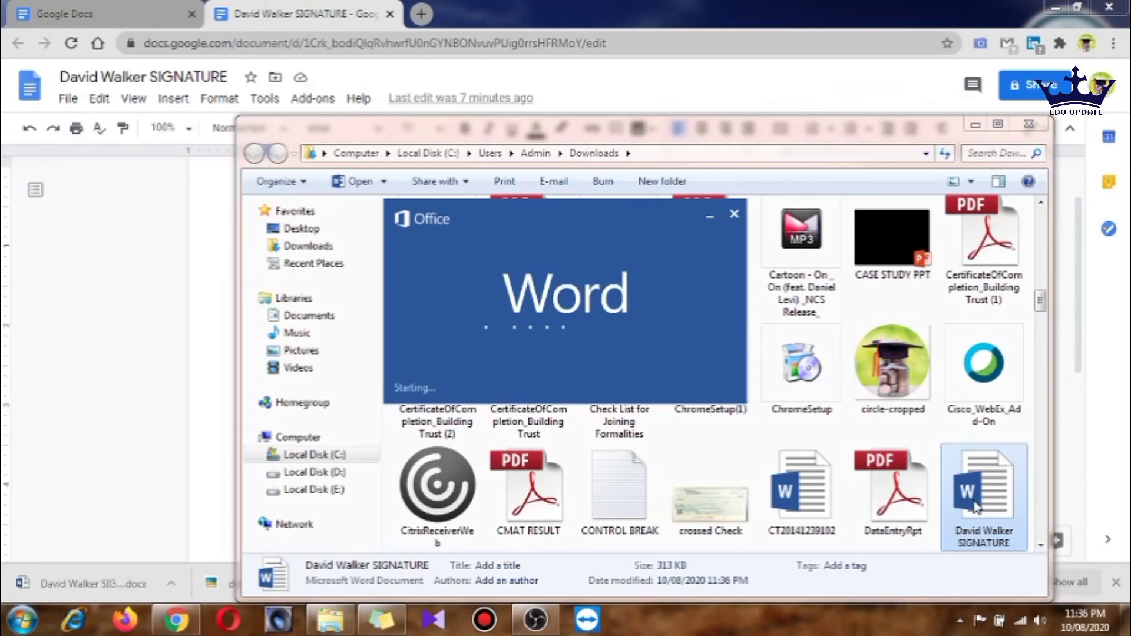
pyautogui.click(1026, 126)
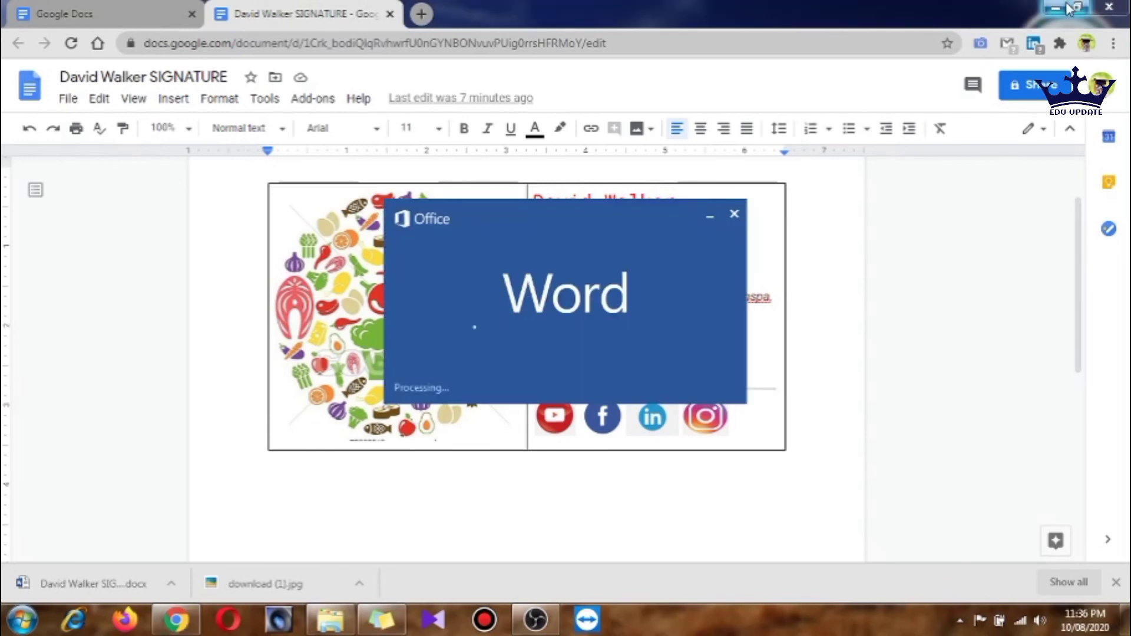
pyautogui.click(1060, 8)
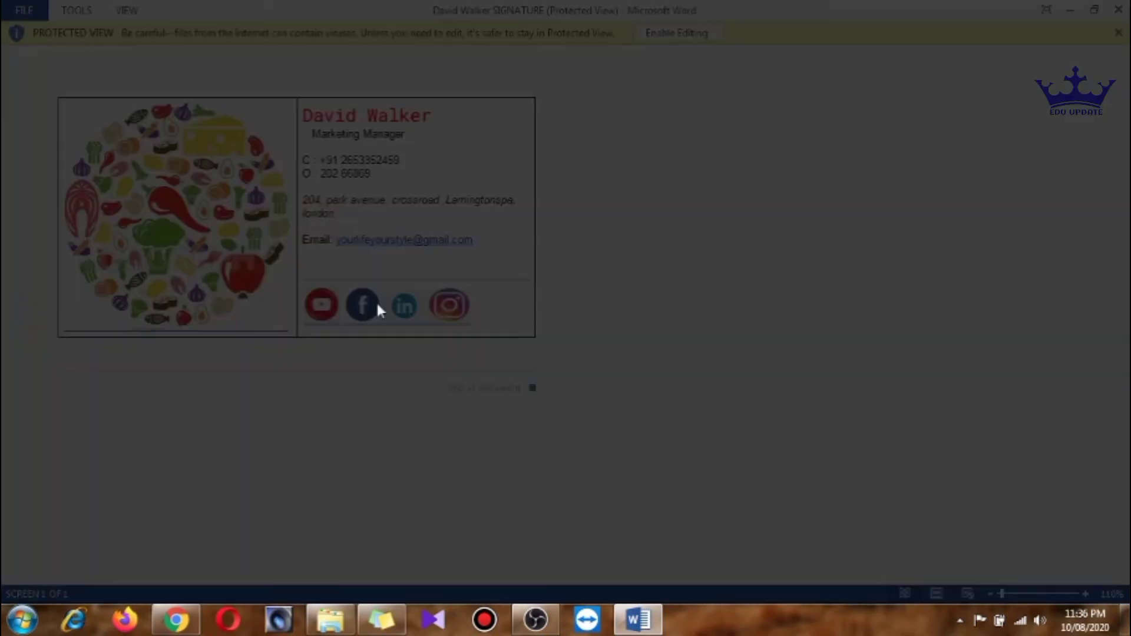
# Inspect the Facebook, YouTube, LinkedIn and Instagram icons in the Word document
pyautogui.doubleClick(377, 305)
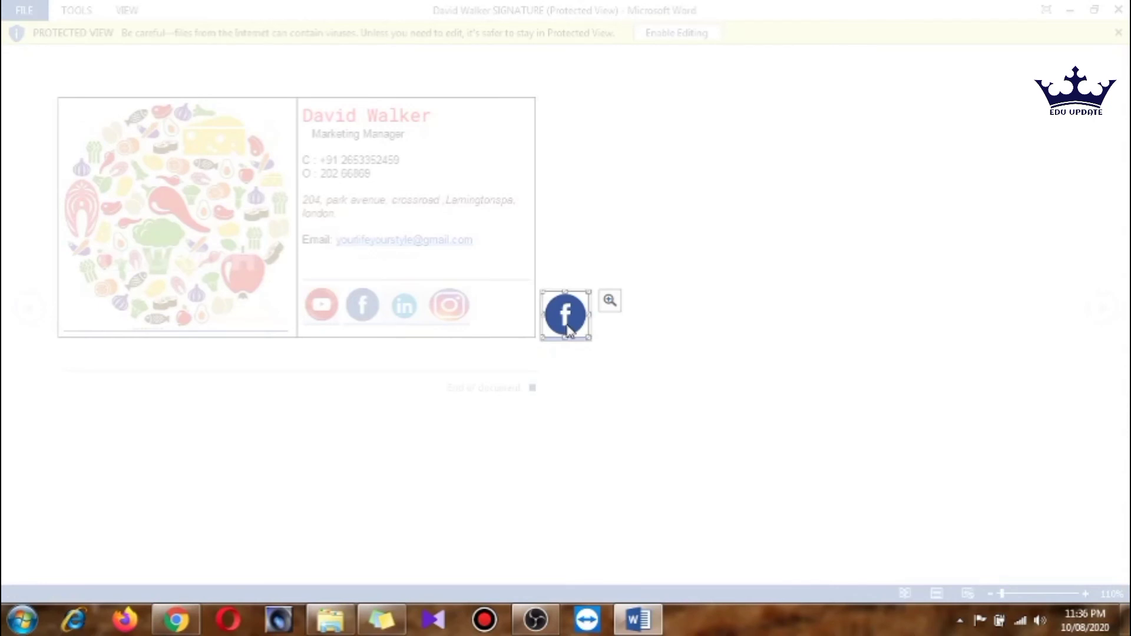
pyautogui.click(519, 324)
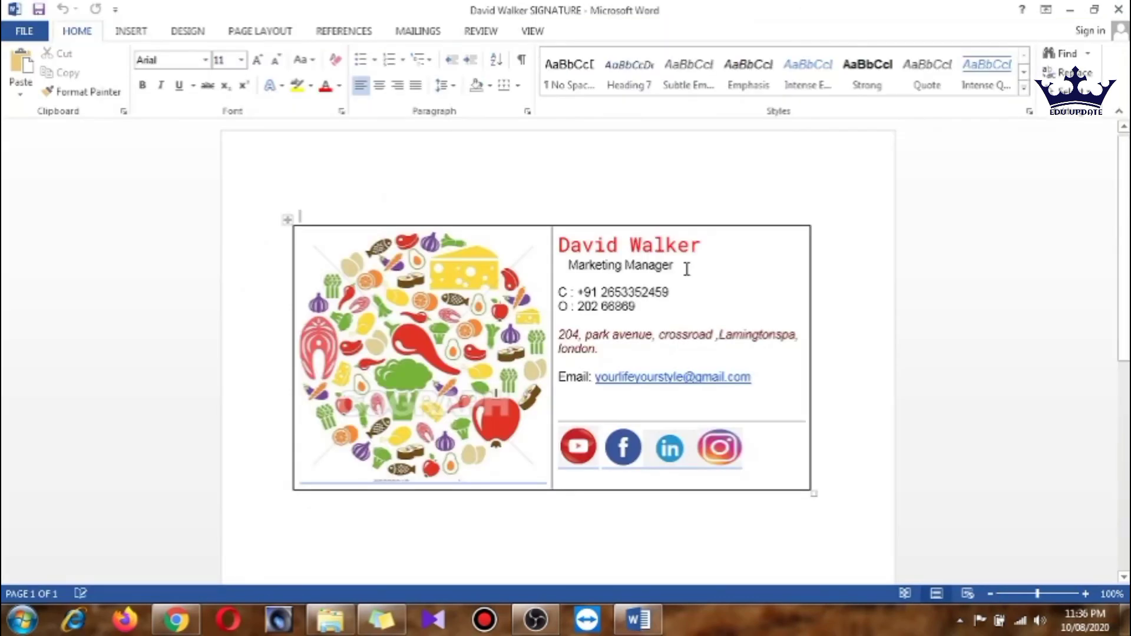
pyautogui.click(581, 449)
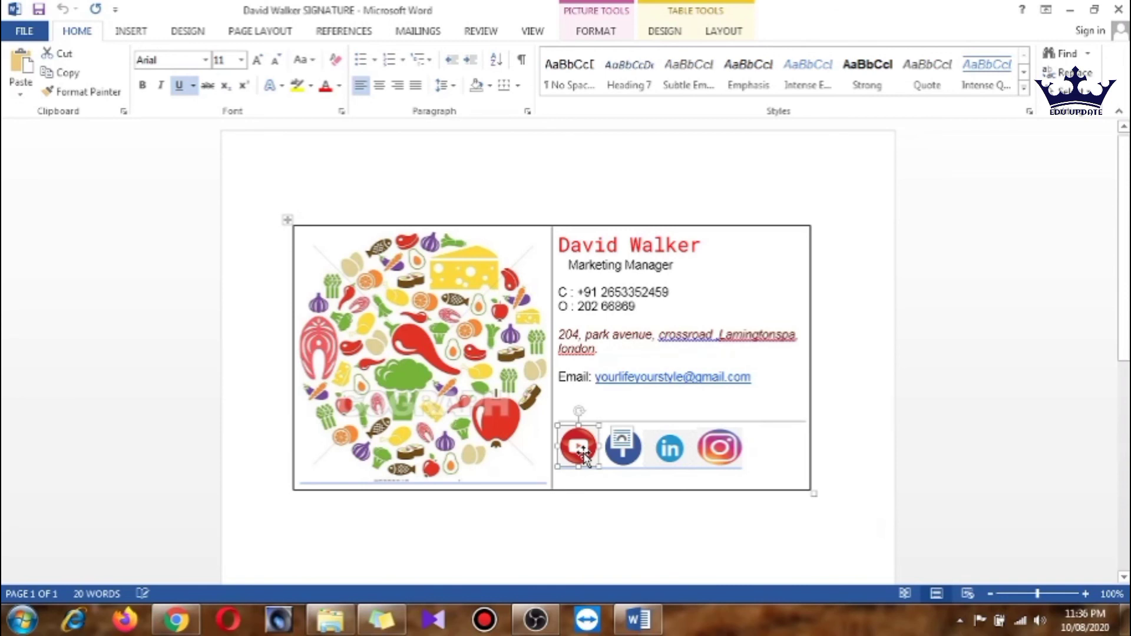
pyautogui.click(670, 449)
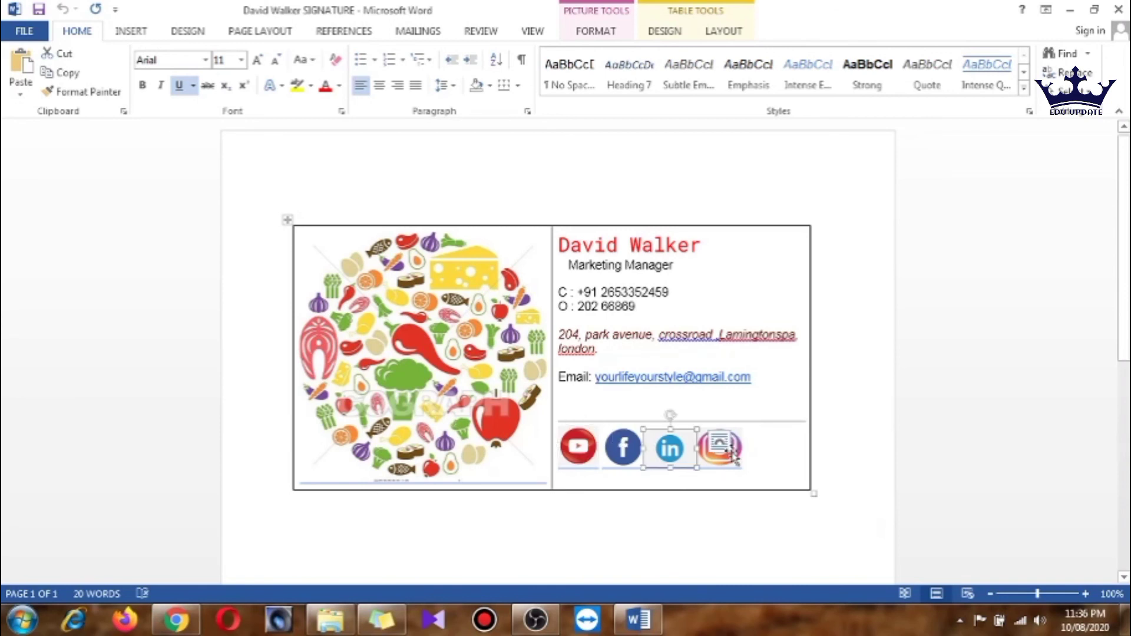
pyautogui.rightClick(733, 458)
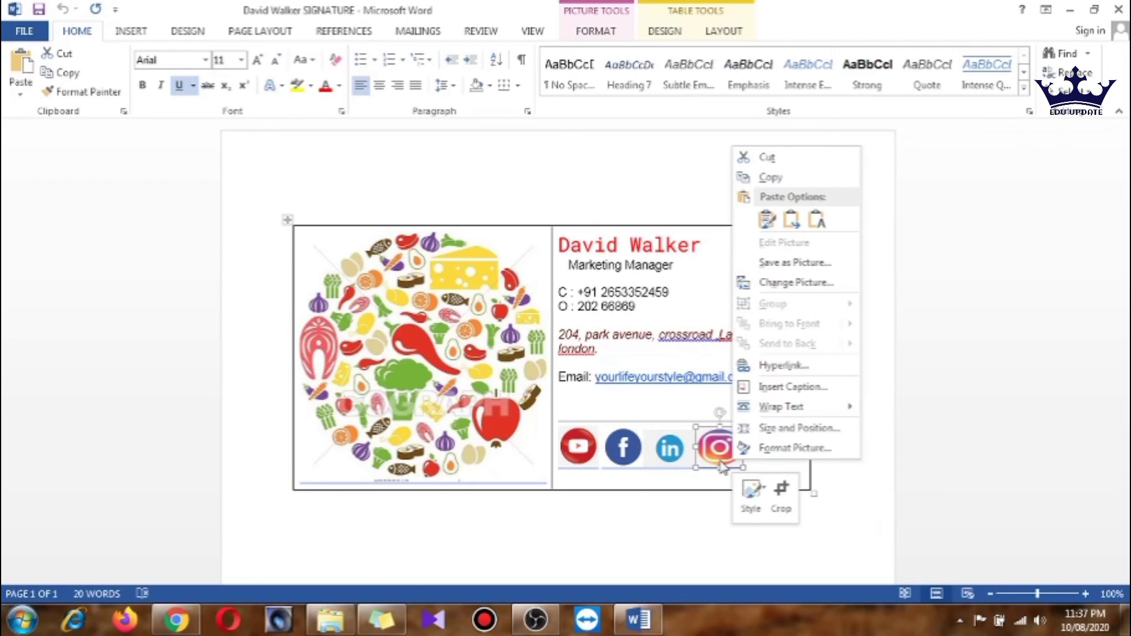
pyautogui.press('Escape')
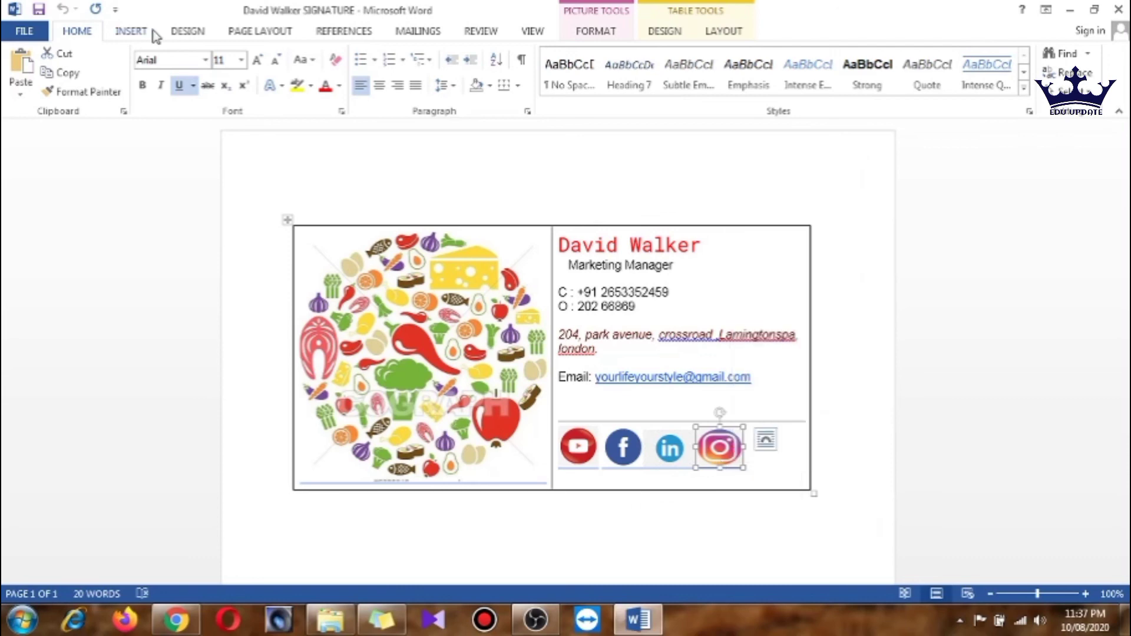
pyautogui.click(151, 32)
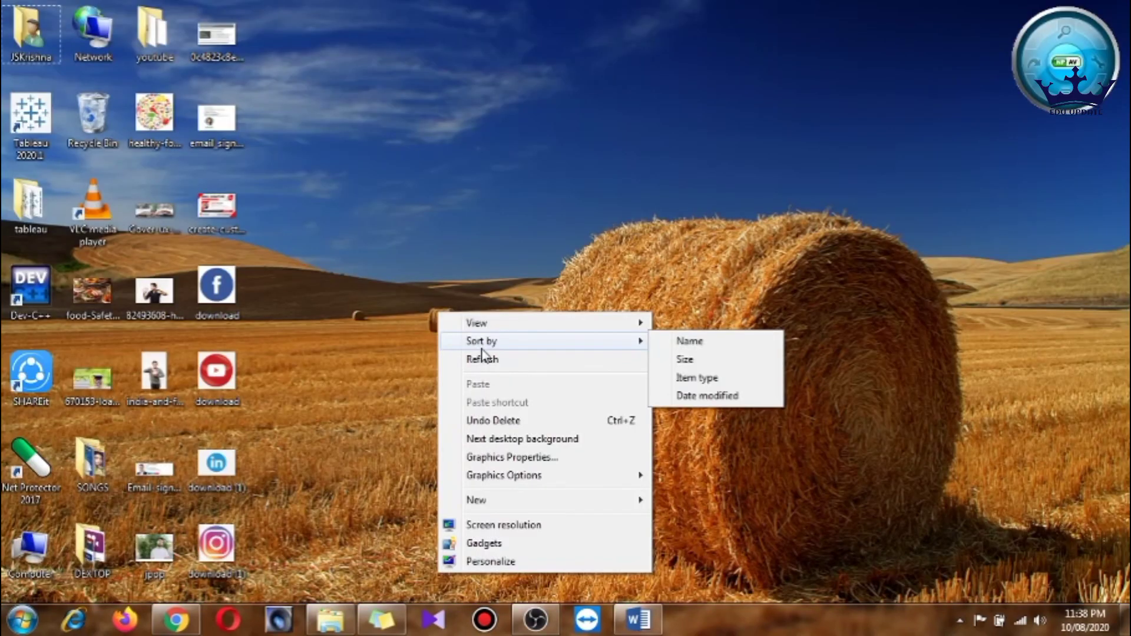
# Refresh the desktop and restore Chrome showing the Google Docs signature document
pyautogui.rightClick(420, 158)
pyautogui.click(473, 206)
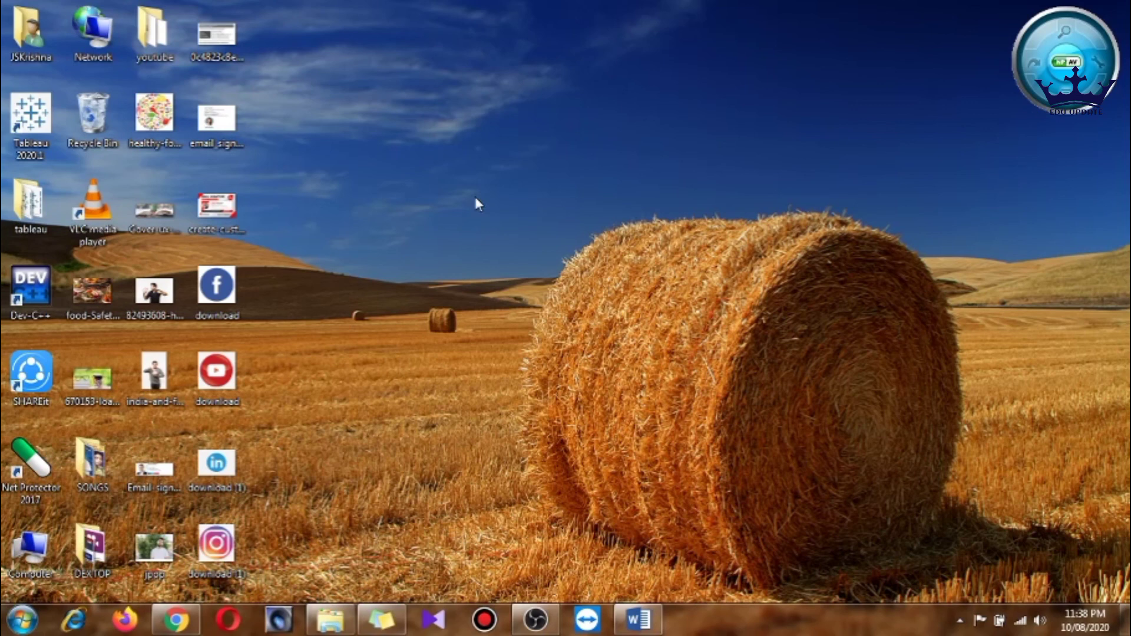
pyautogui.click(175, 620)
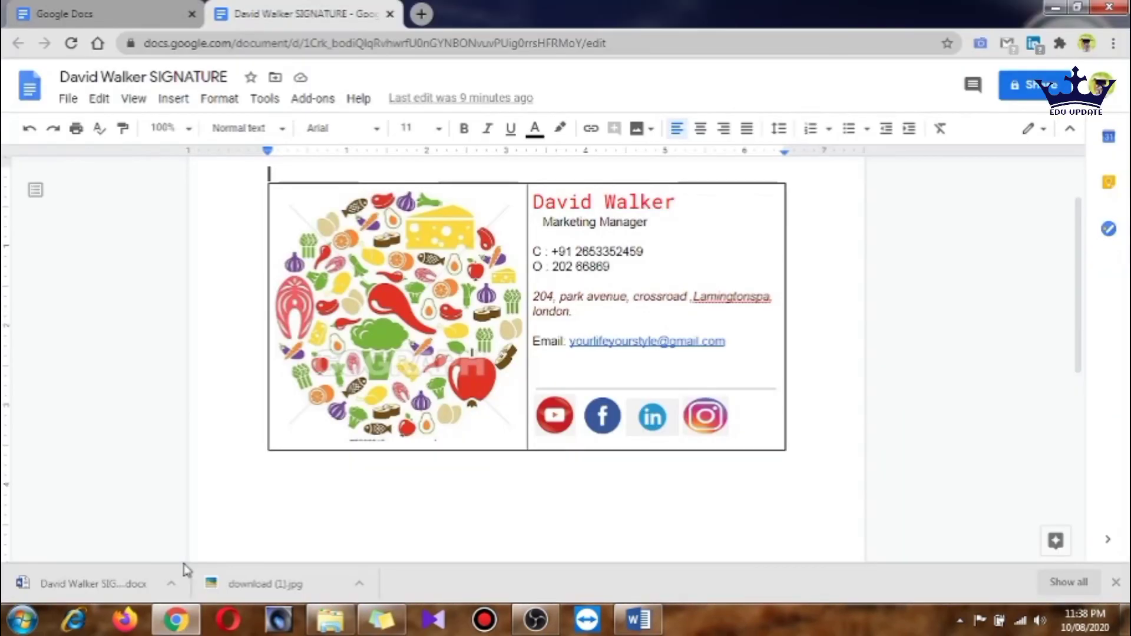